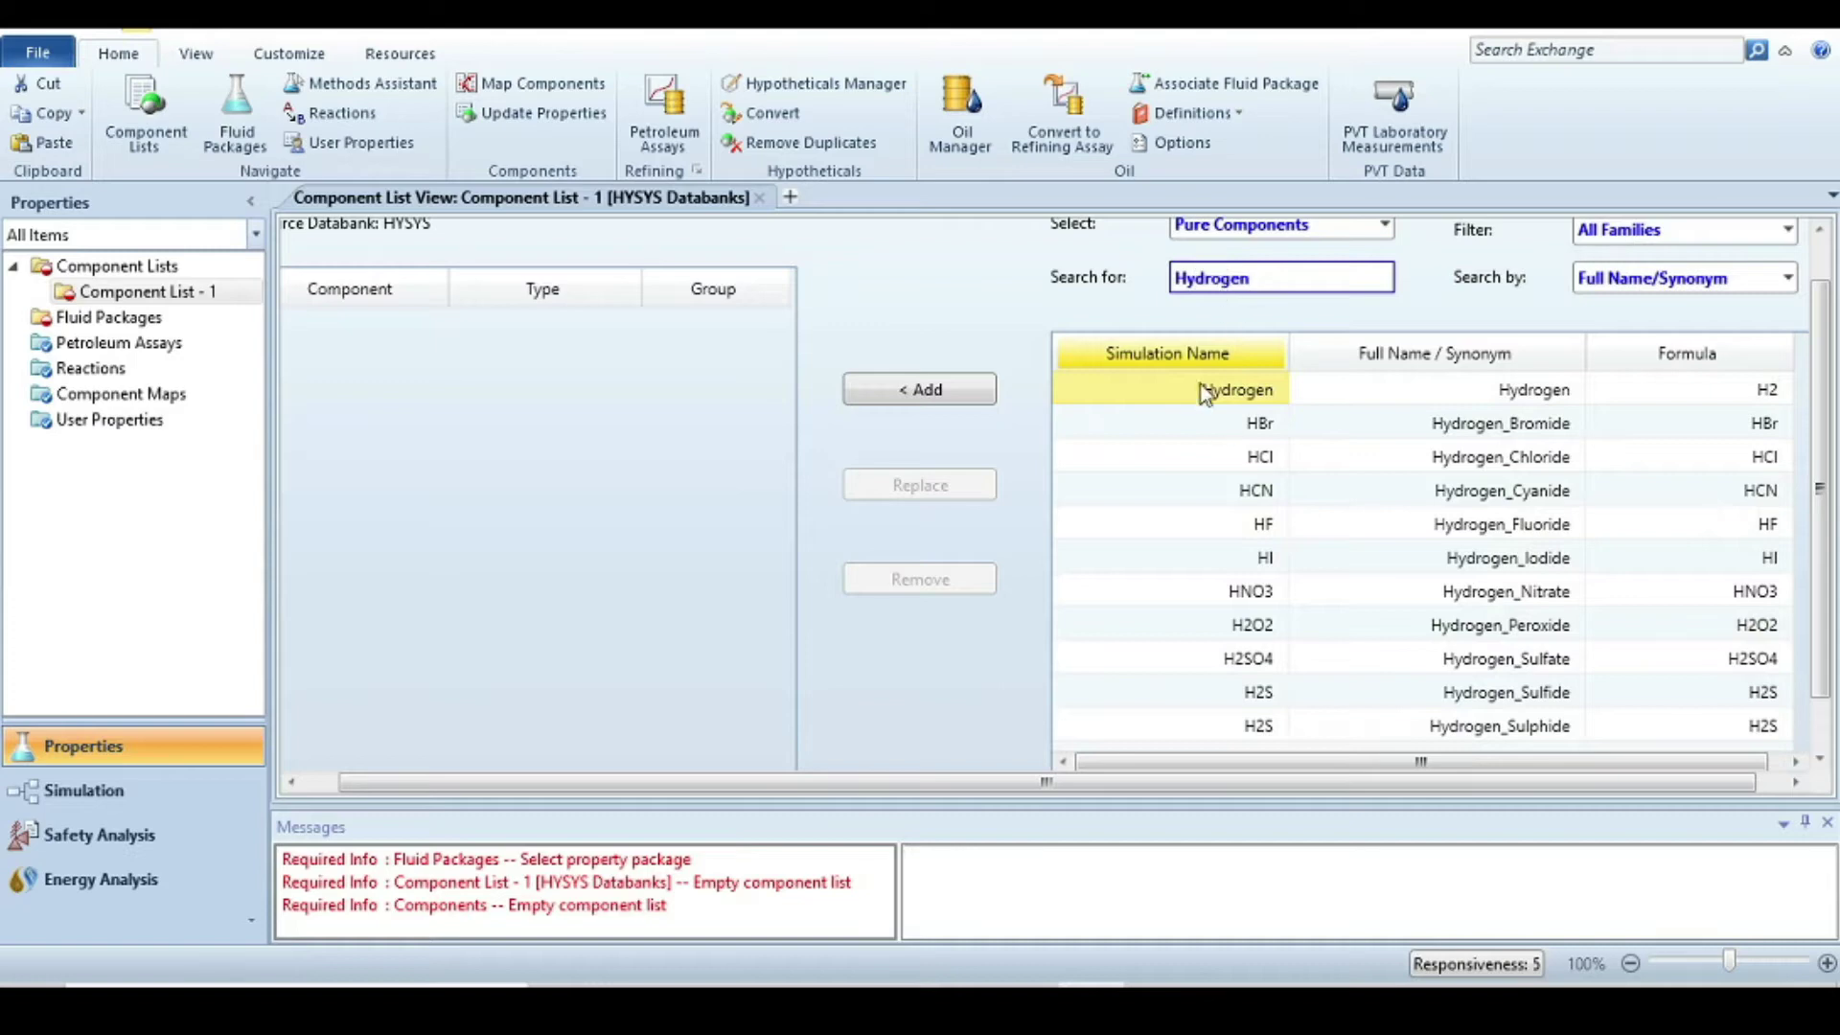
# Step: Add Hydrogen, H2O, CO and CO2 to Component List - 1
pyautogui.click(972, 389)
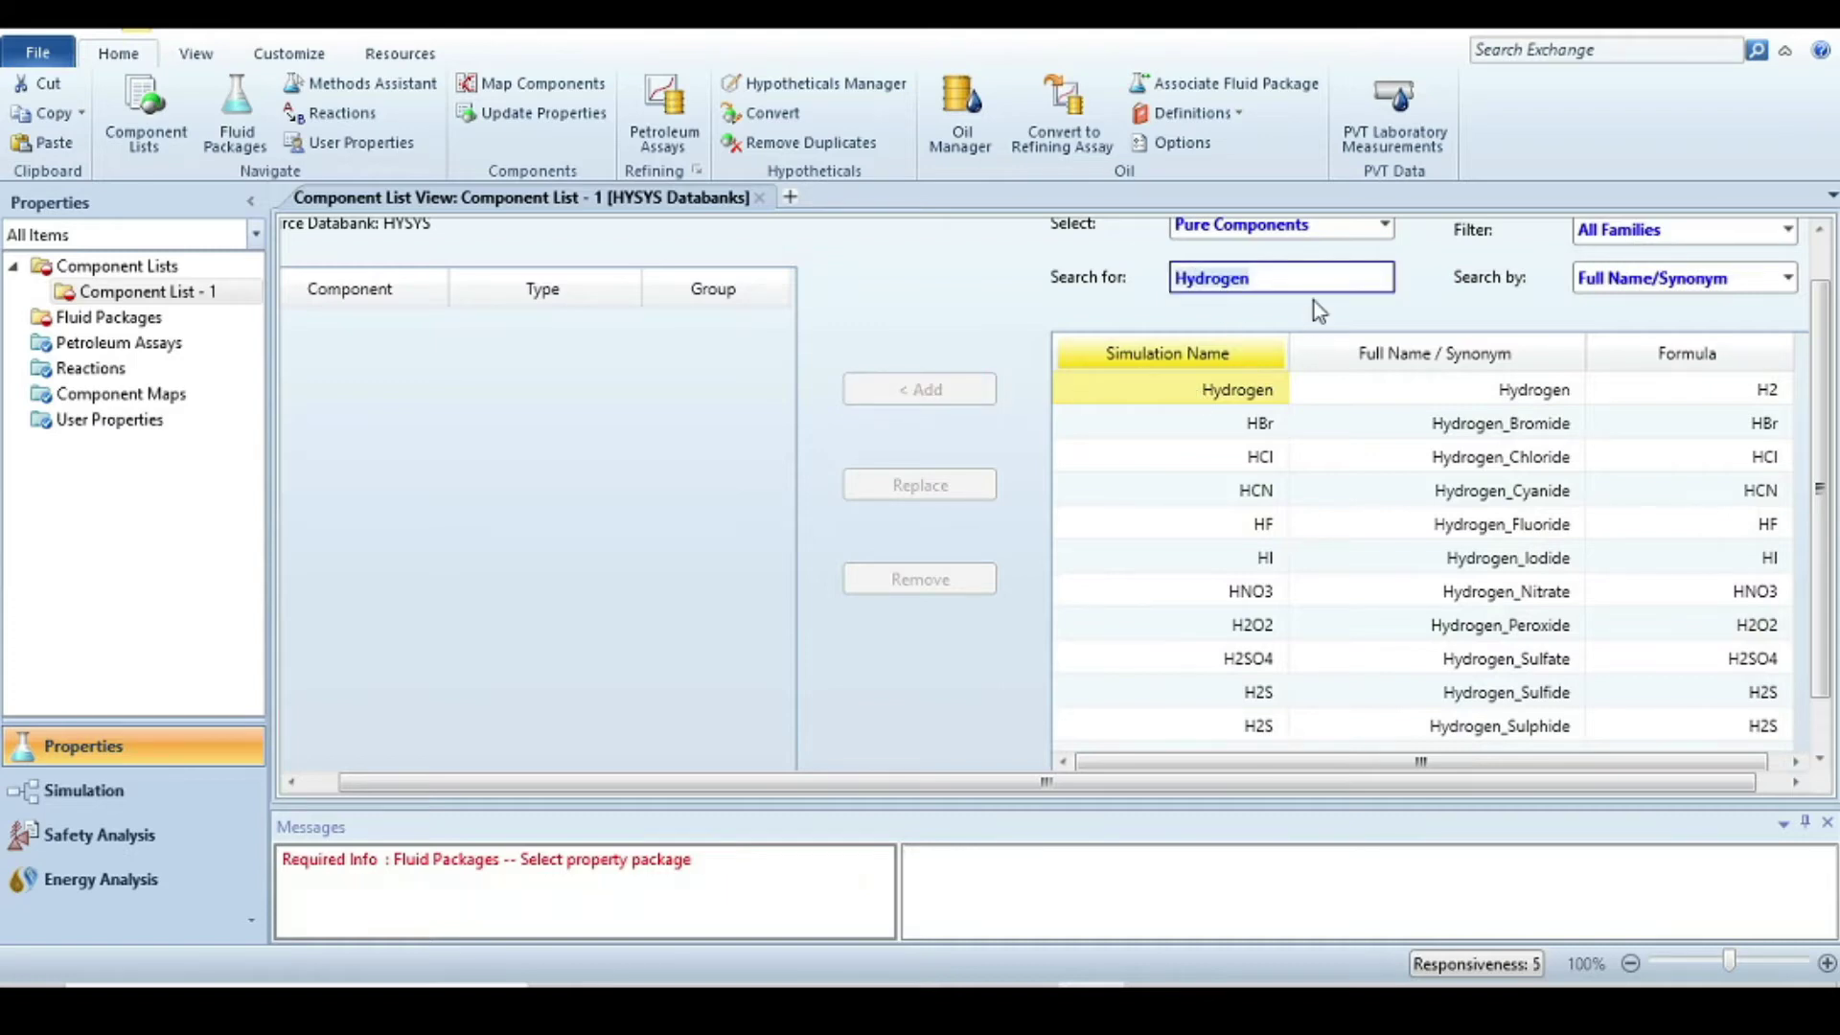
pyautogui.write('water')
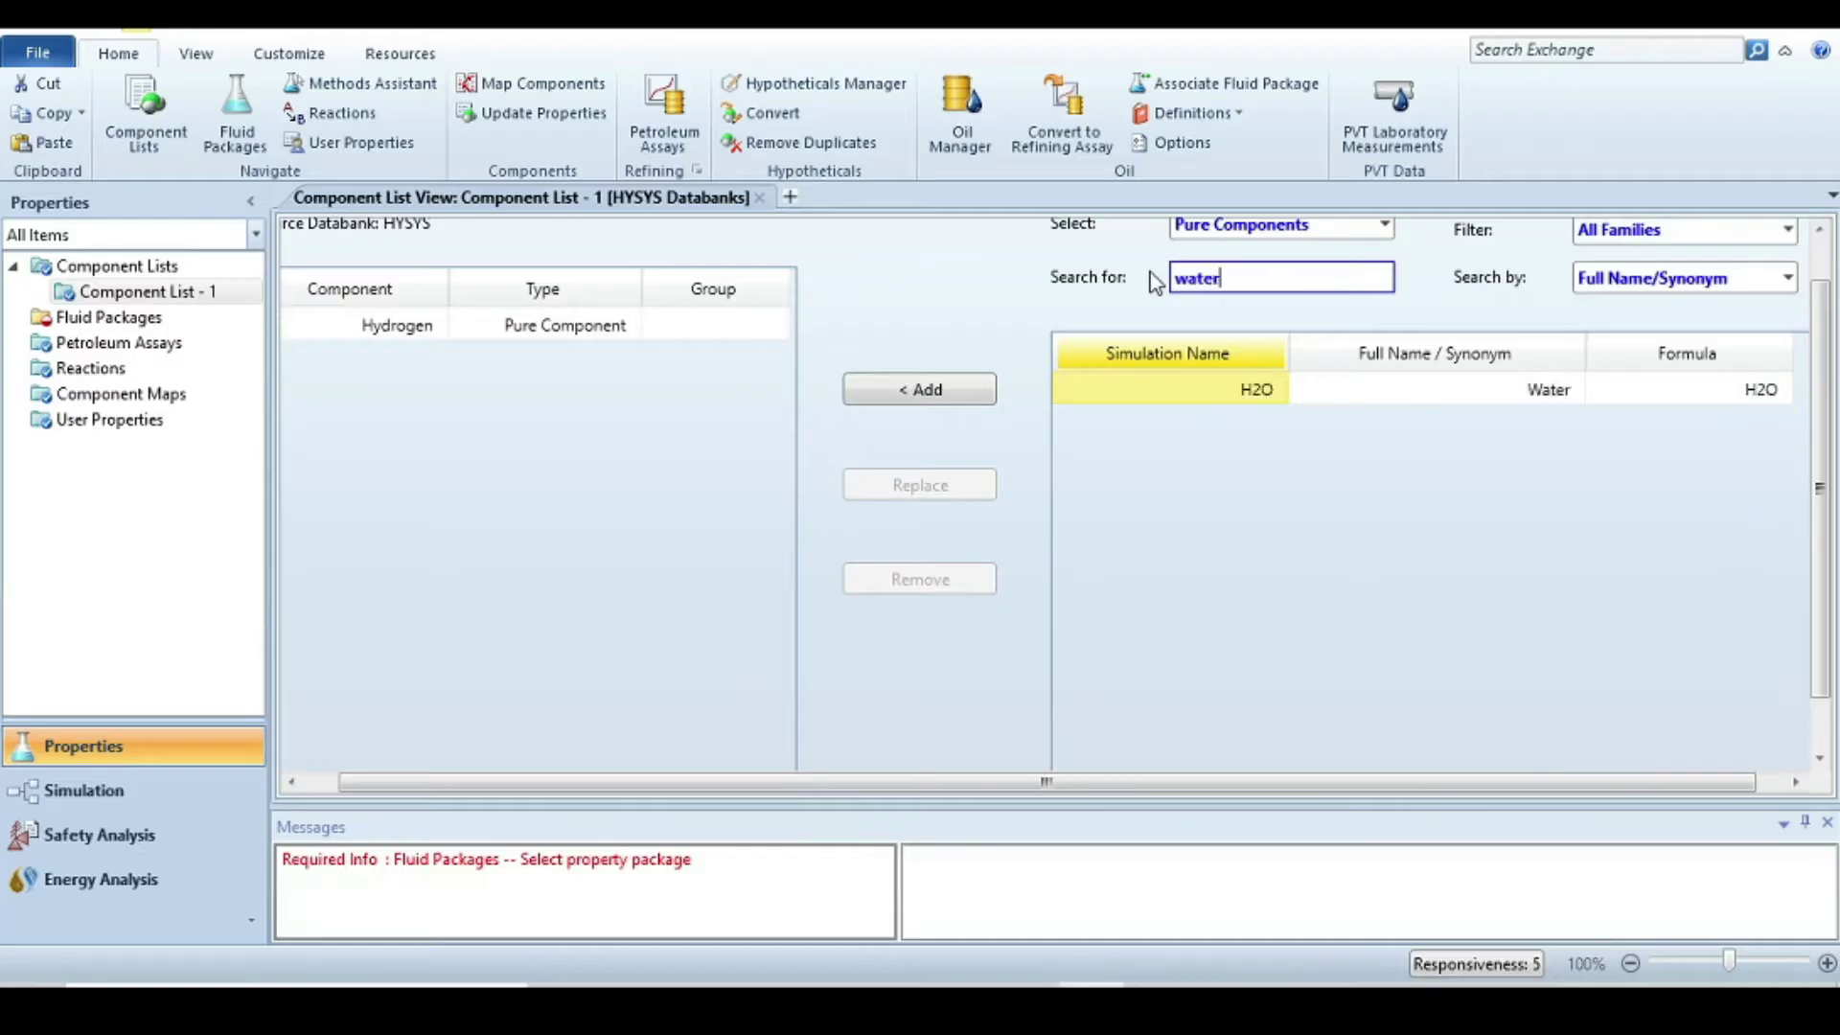
pyautogui.click(954, 395)
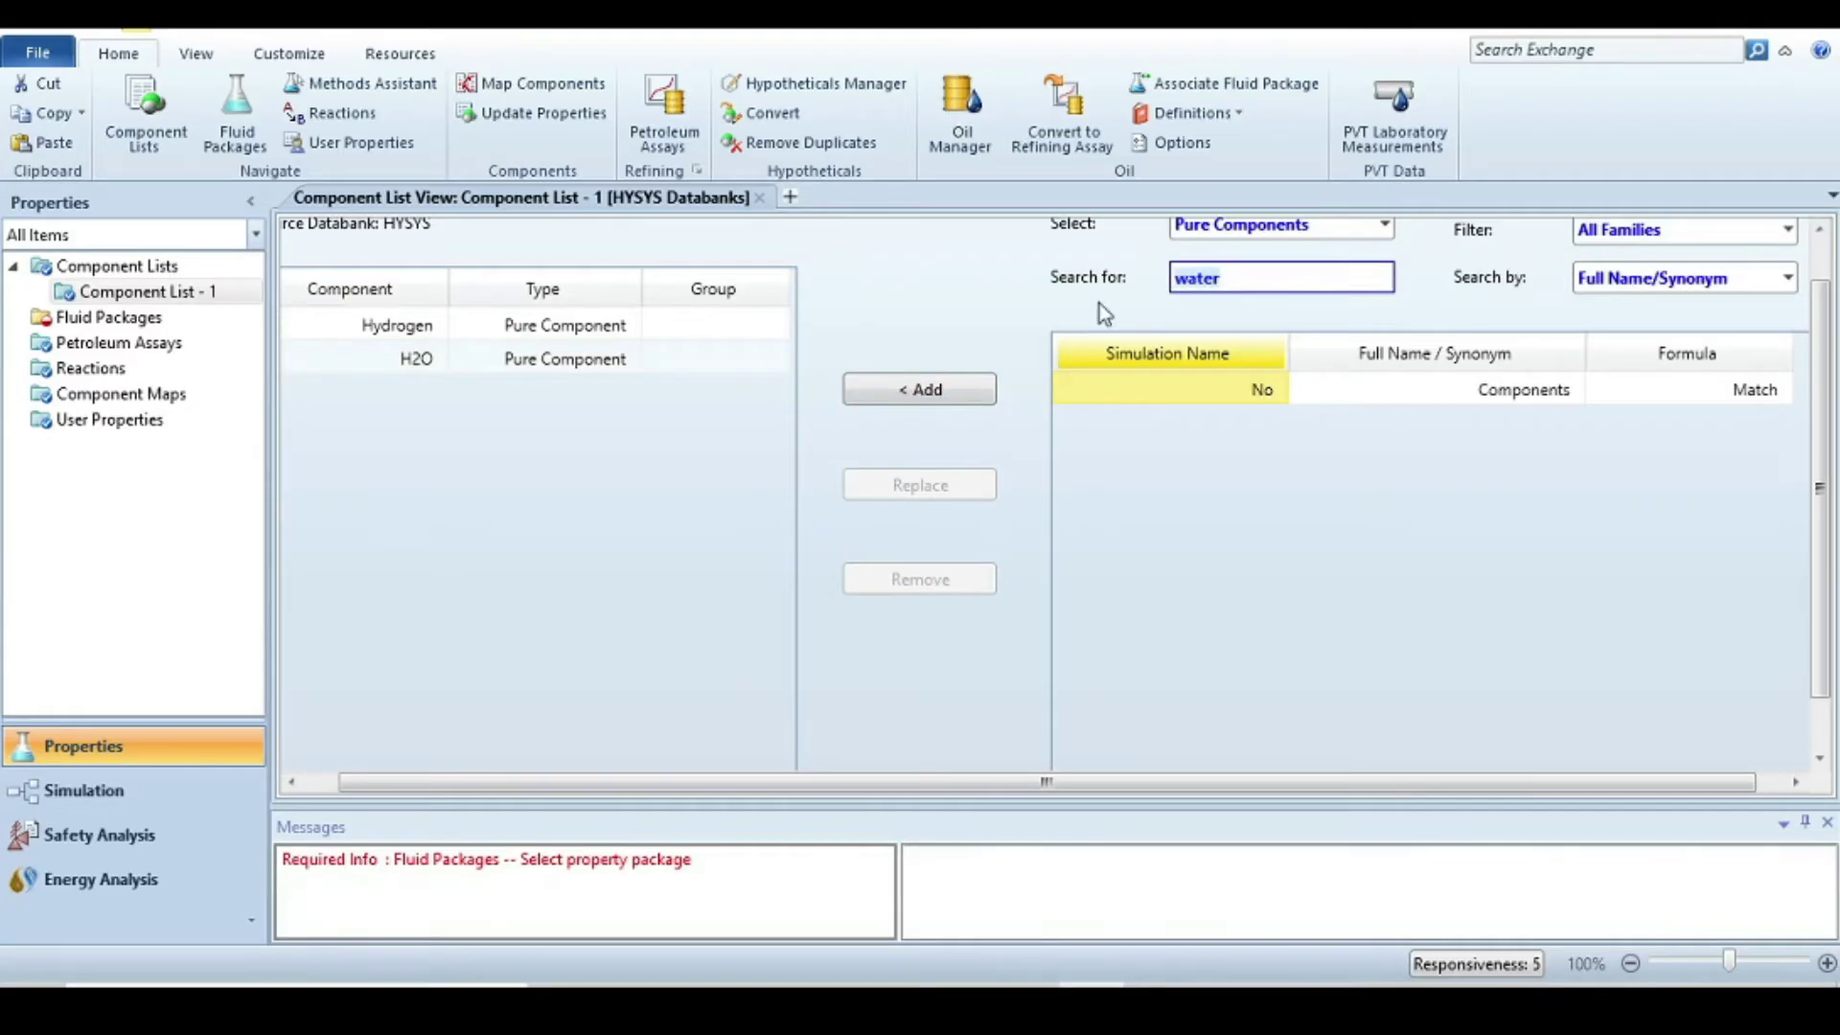
pyautogui.press('BackSpace')
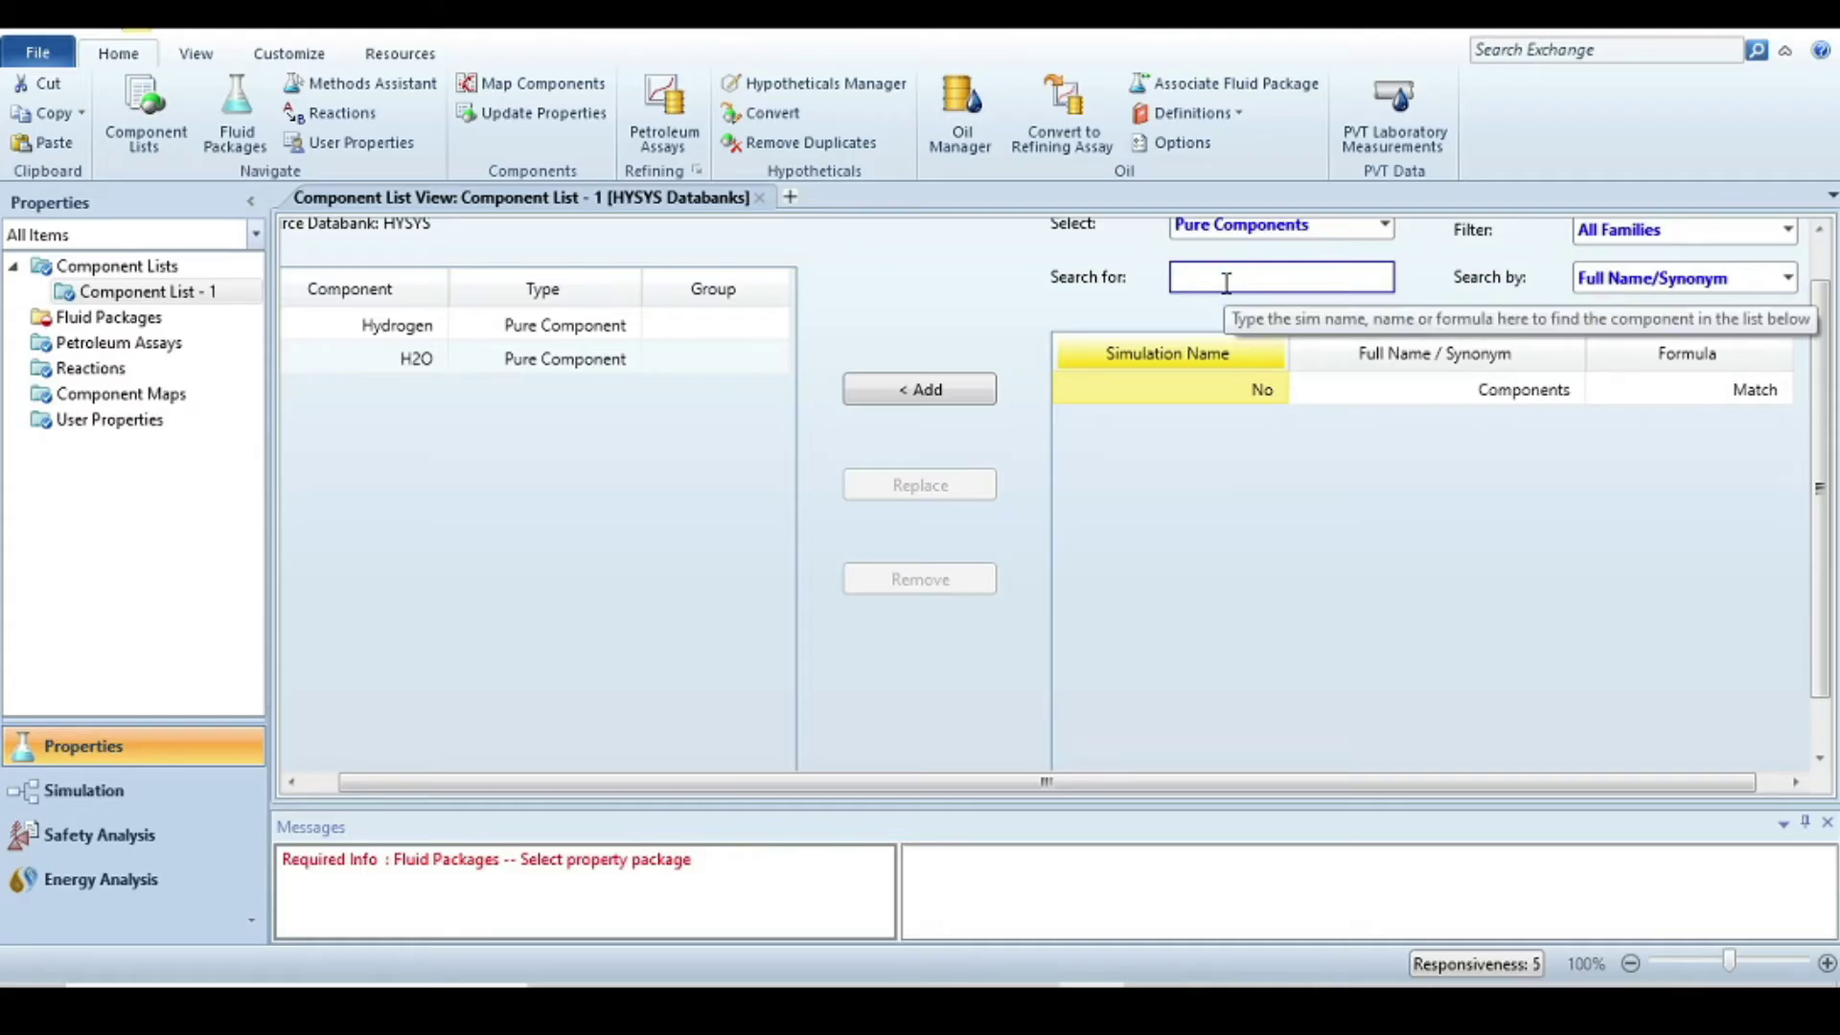
pyautogui.write('CO')
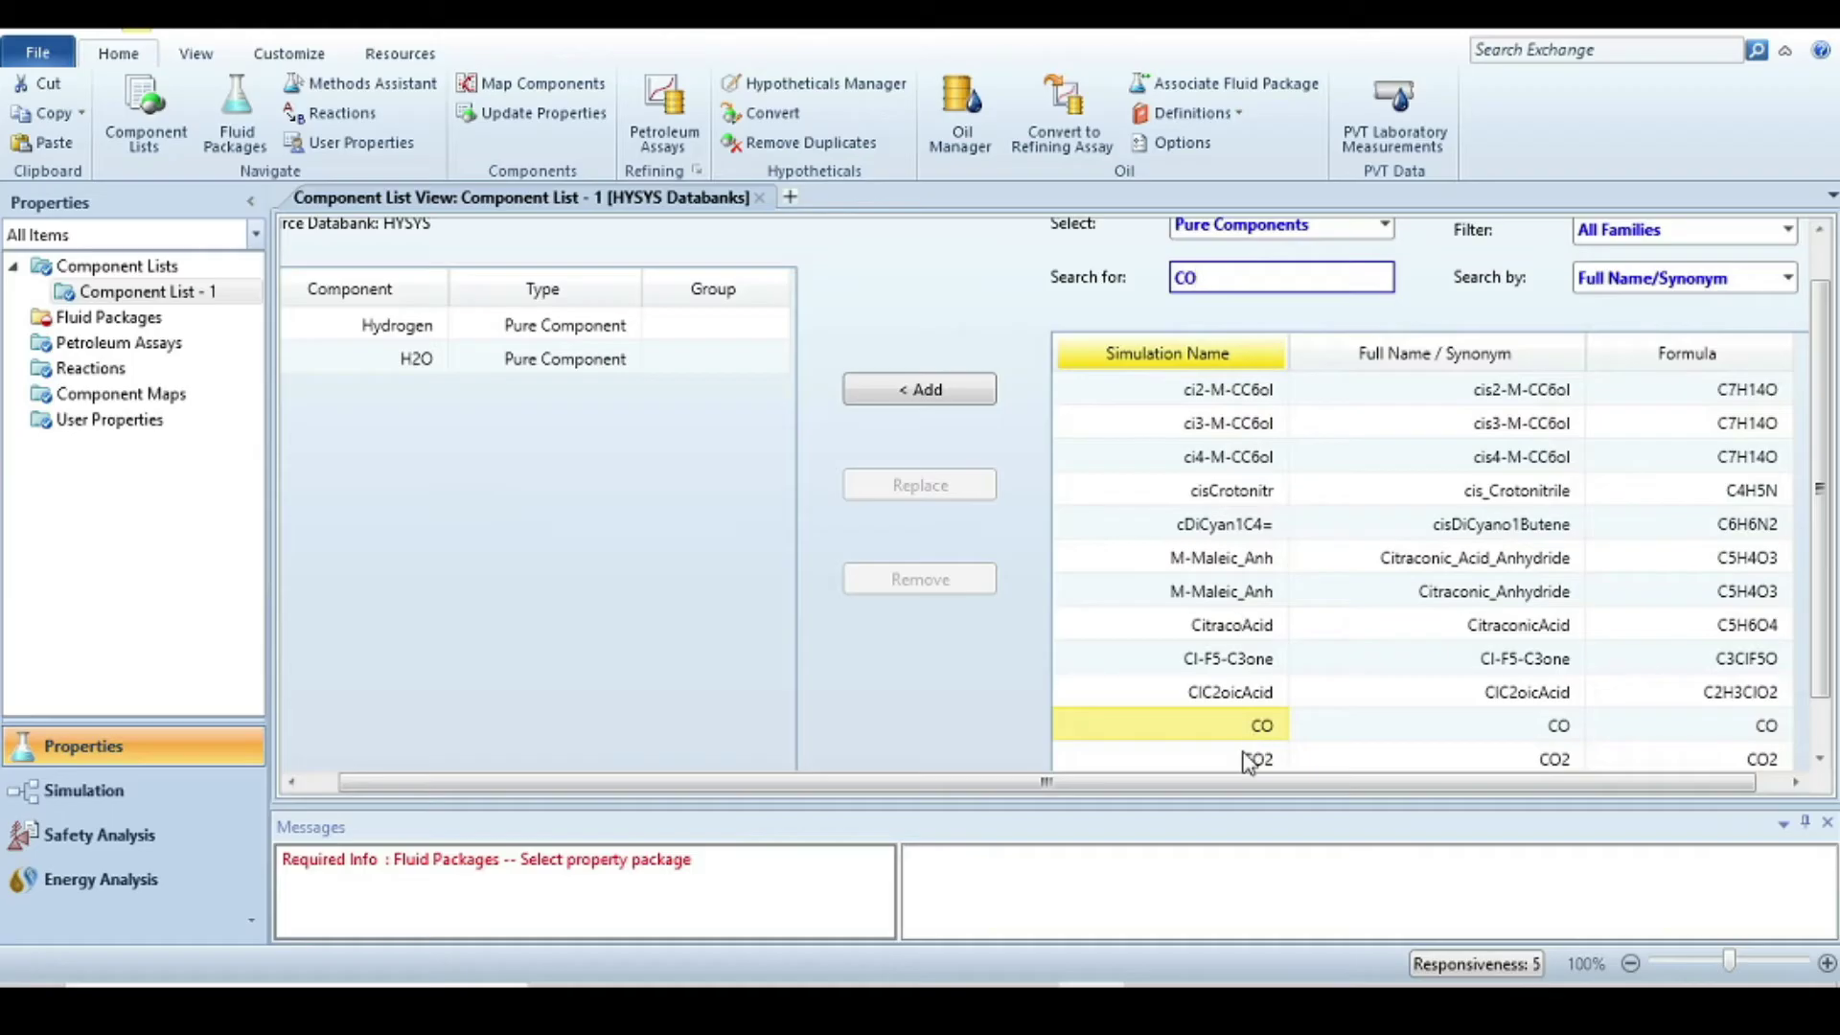
pyautogui.click(901, 394)
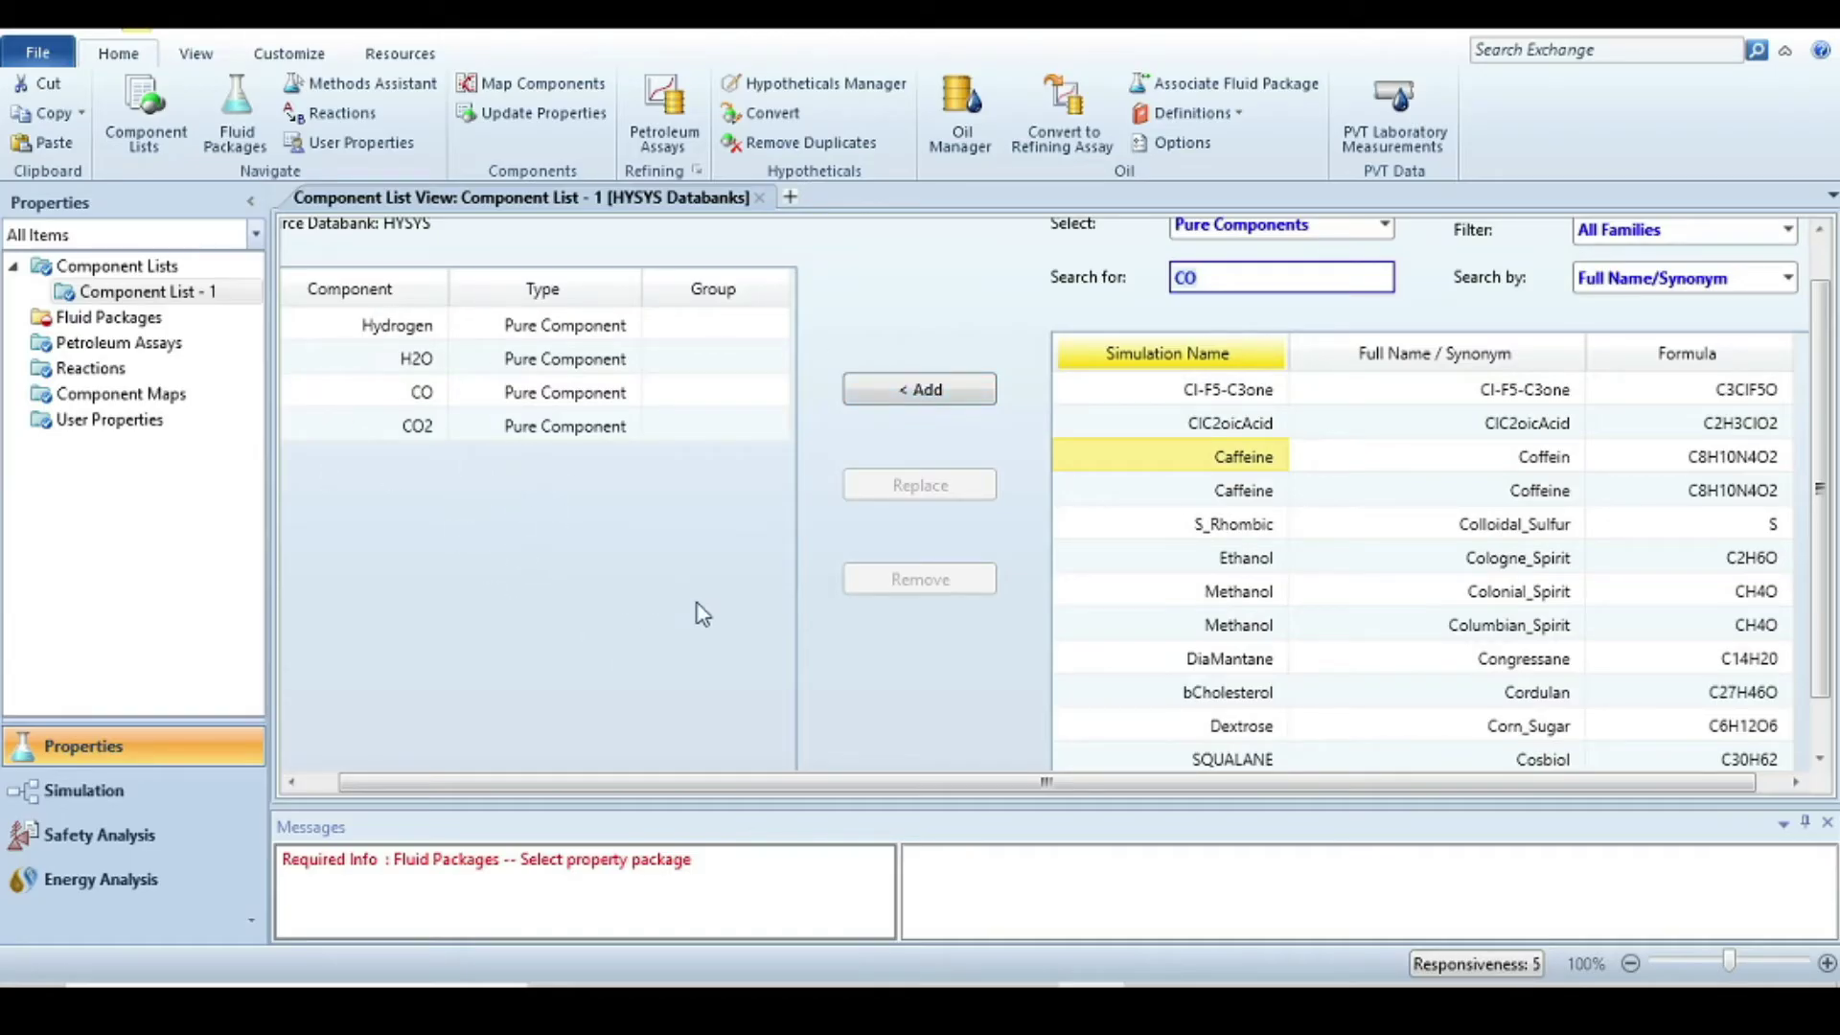
pyautogui.click(85, 320)
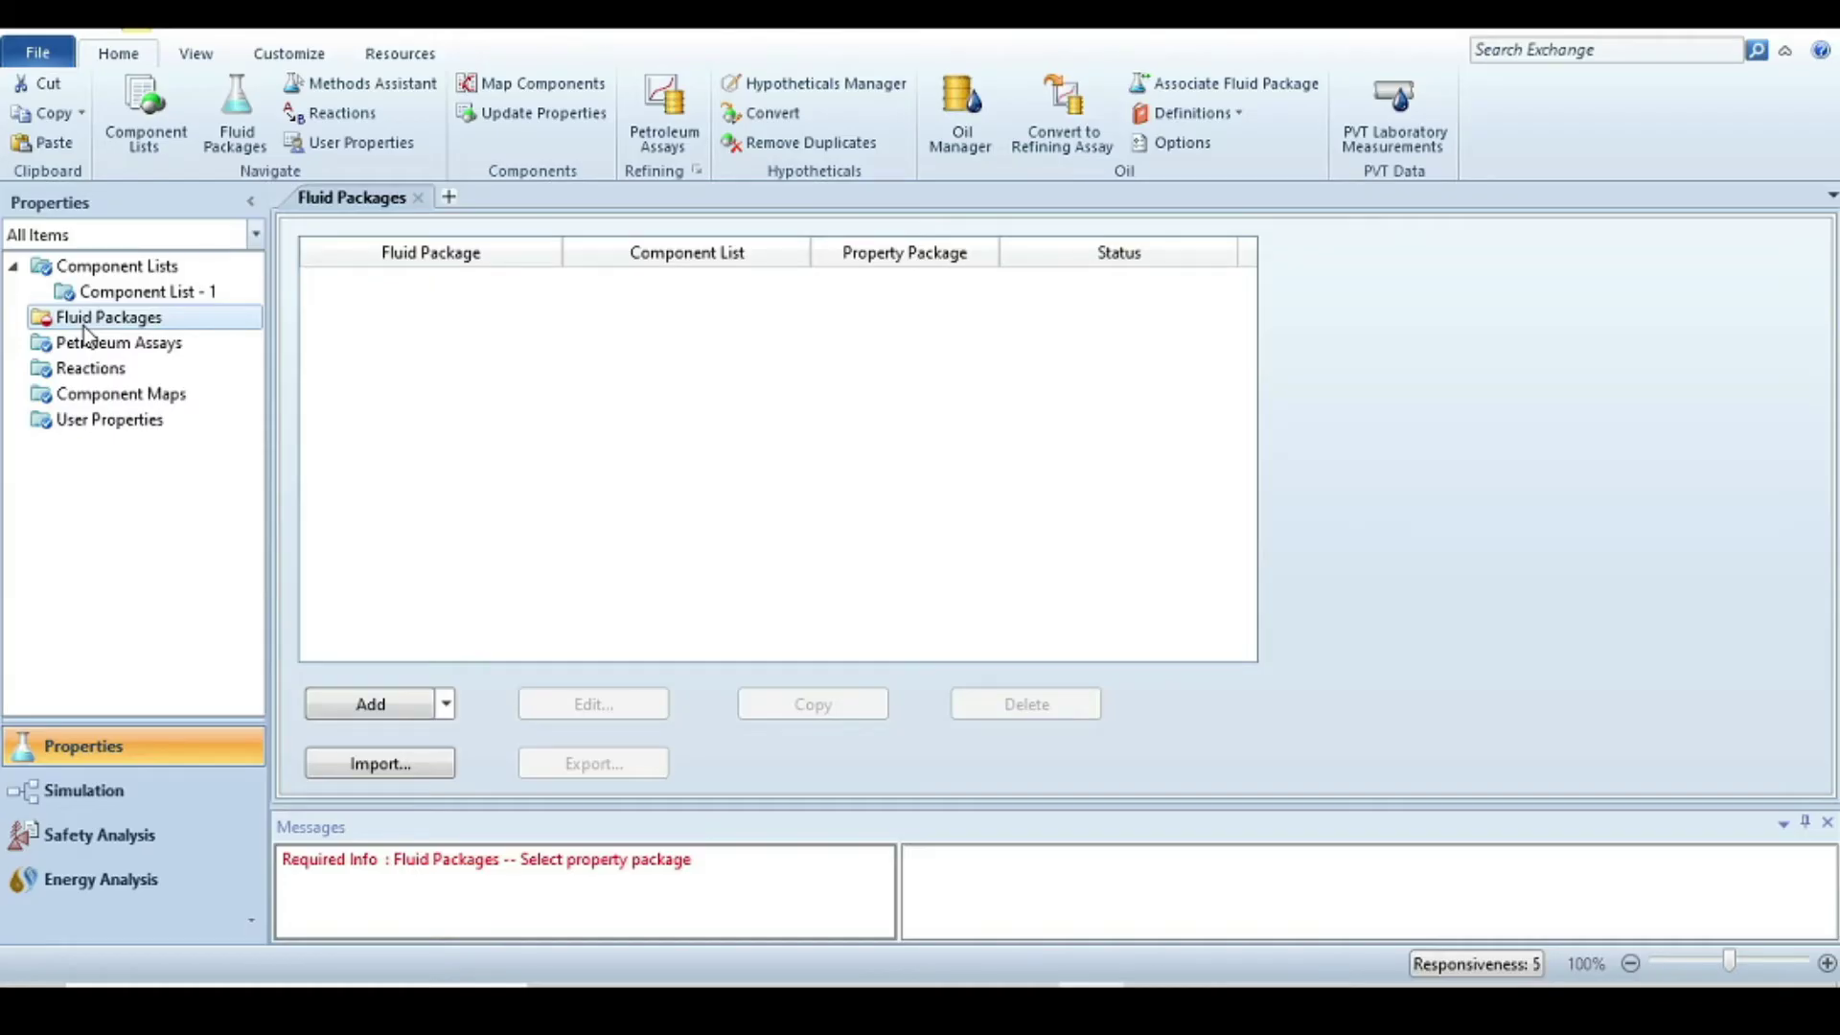
# Step: Create fluid package Basis-1 using the Peng-Robinson property package
pyautogui.click(370, 713)
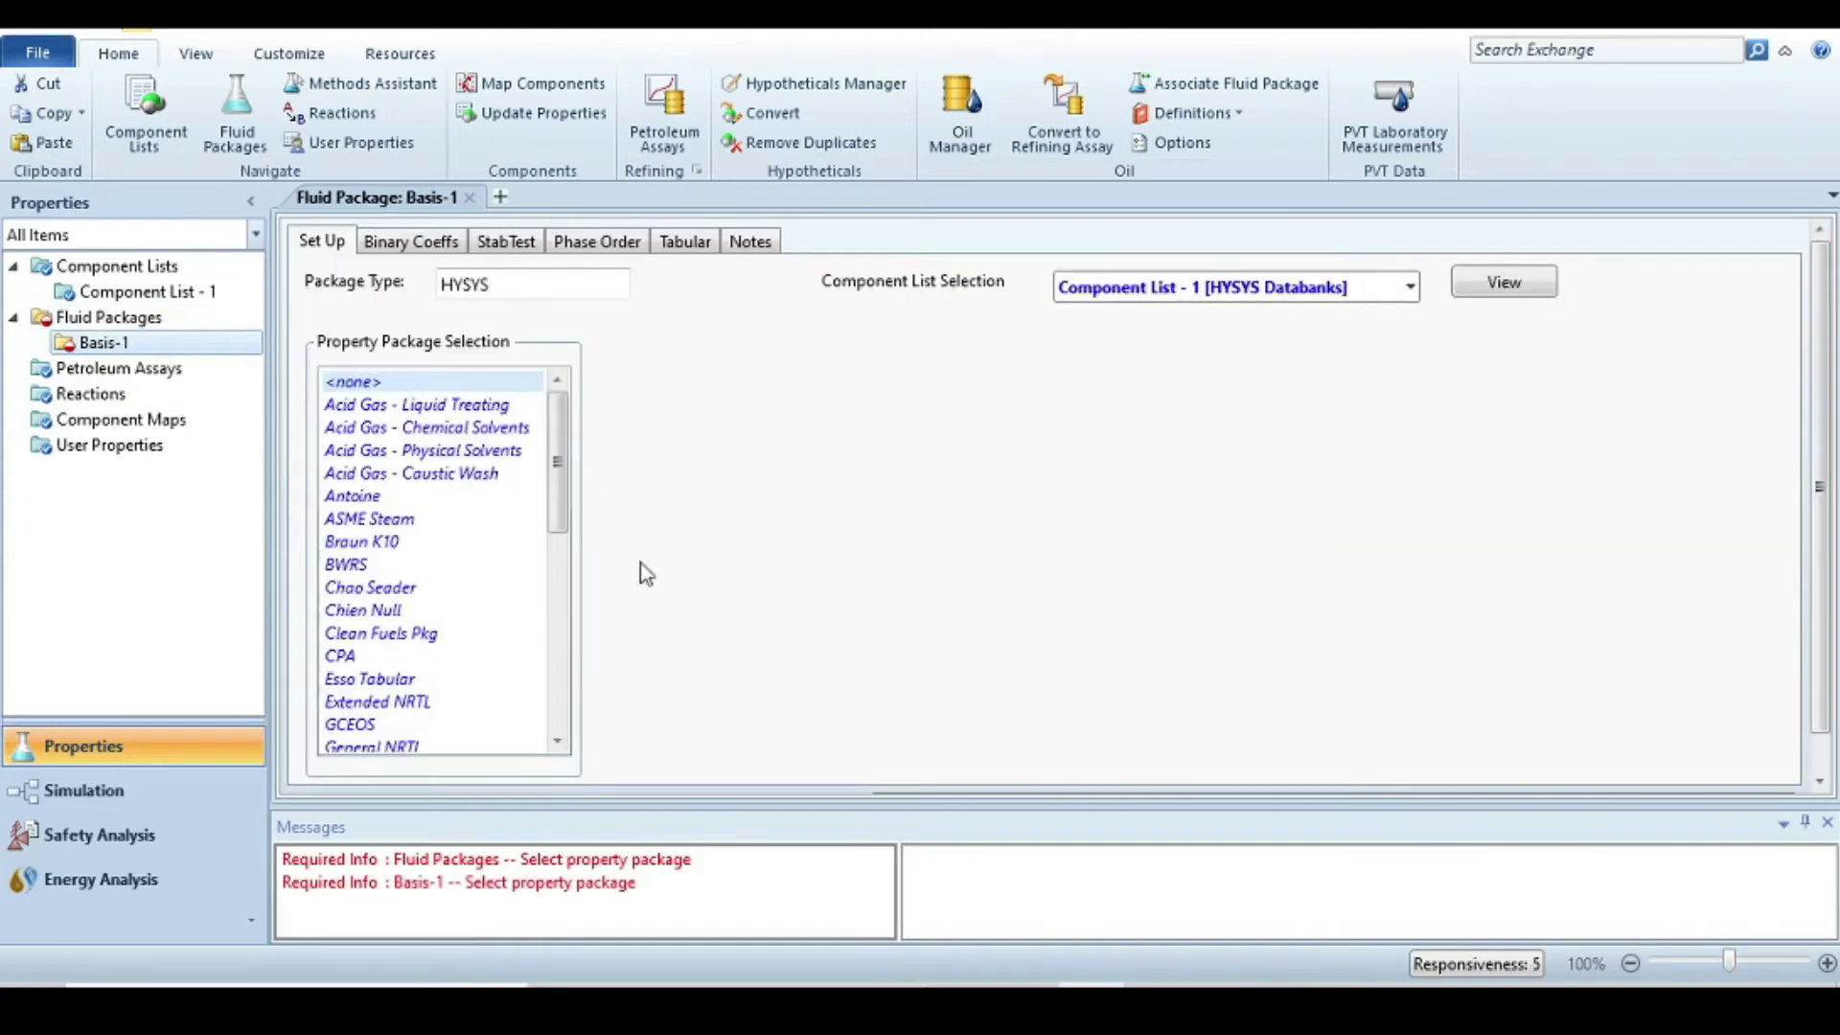
pyautogui.scroll(-2, 518, 546)
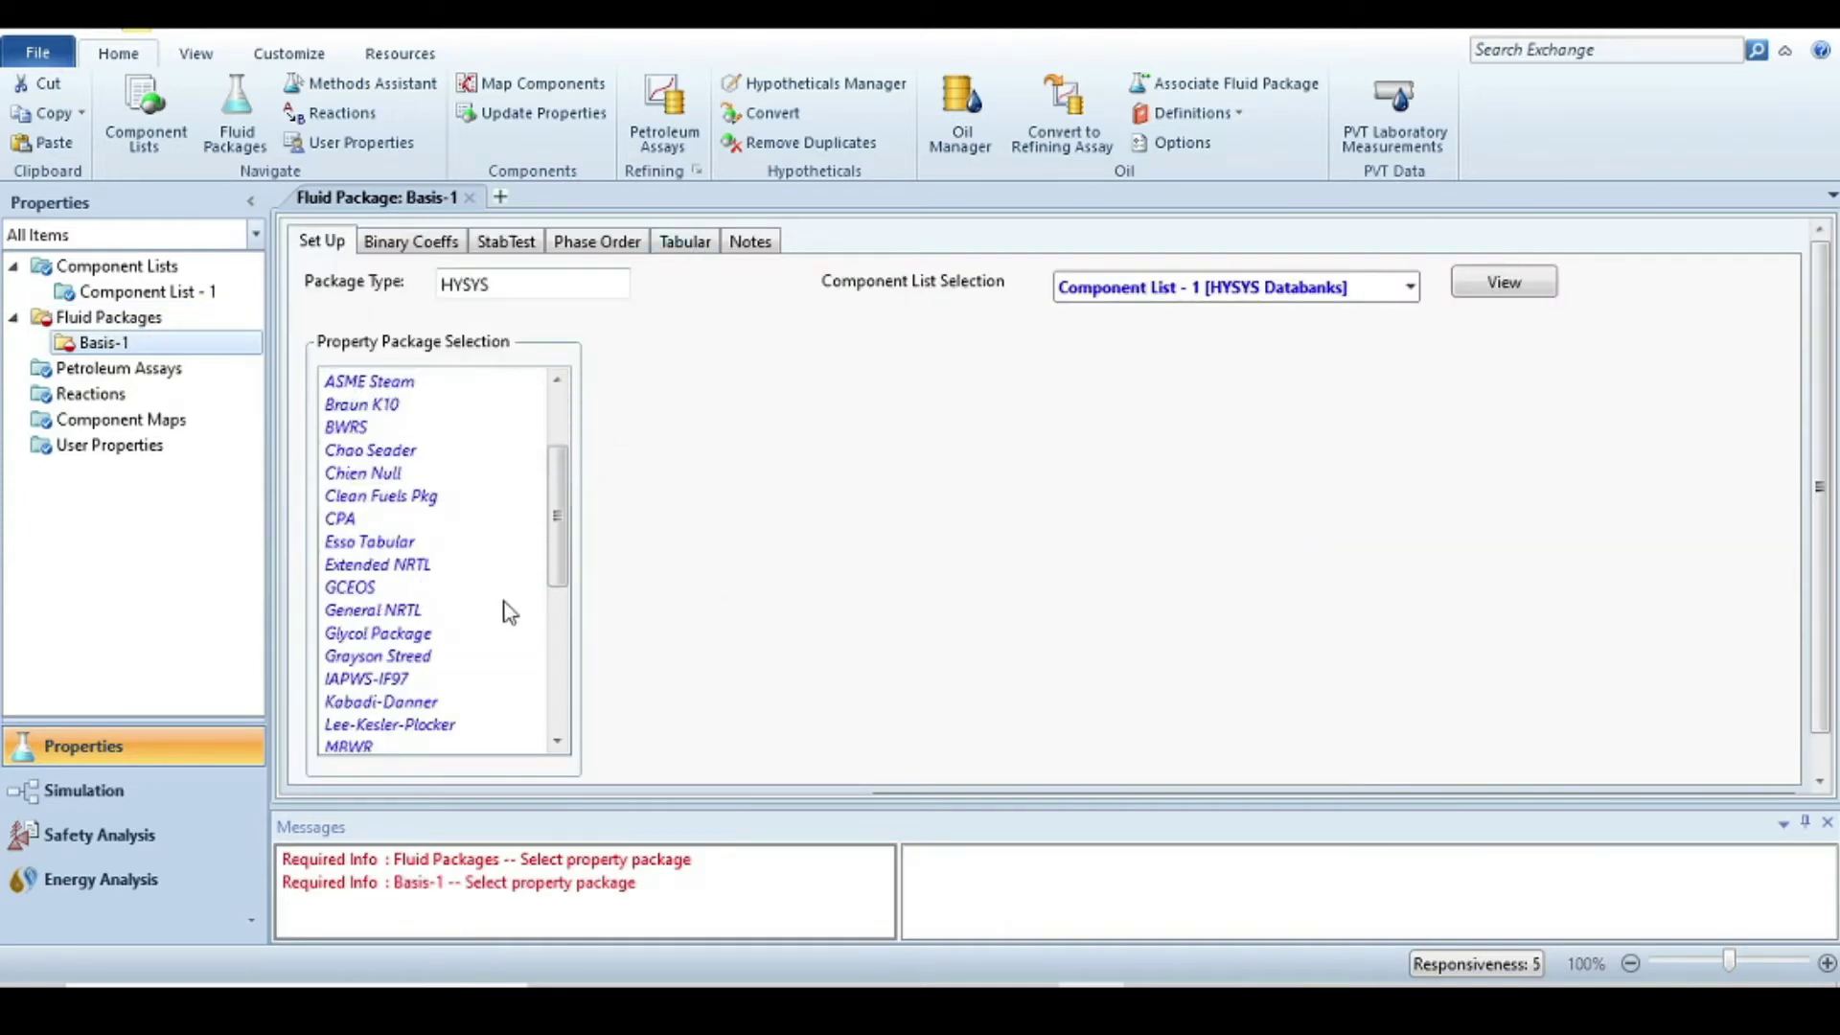
pyautogui.scroll(-1, 487, 577)
pyautogui.scroll(-2, 487, 580)
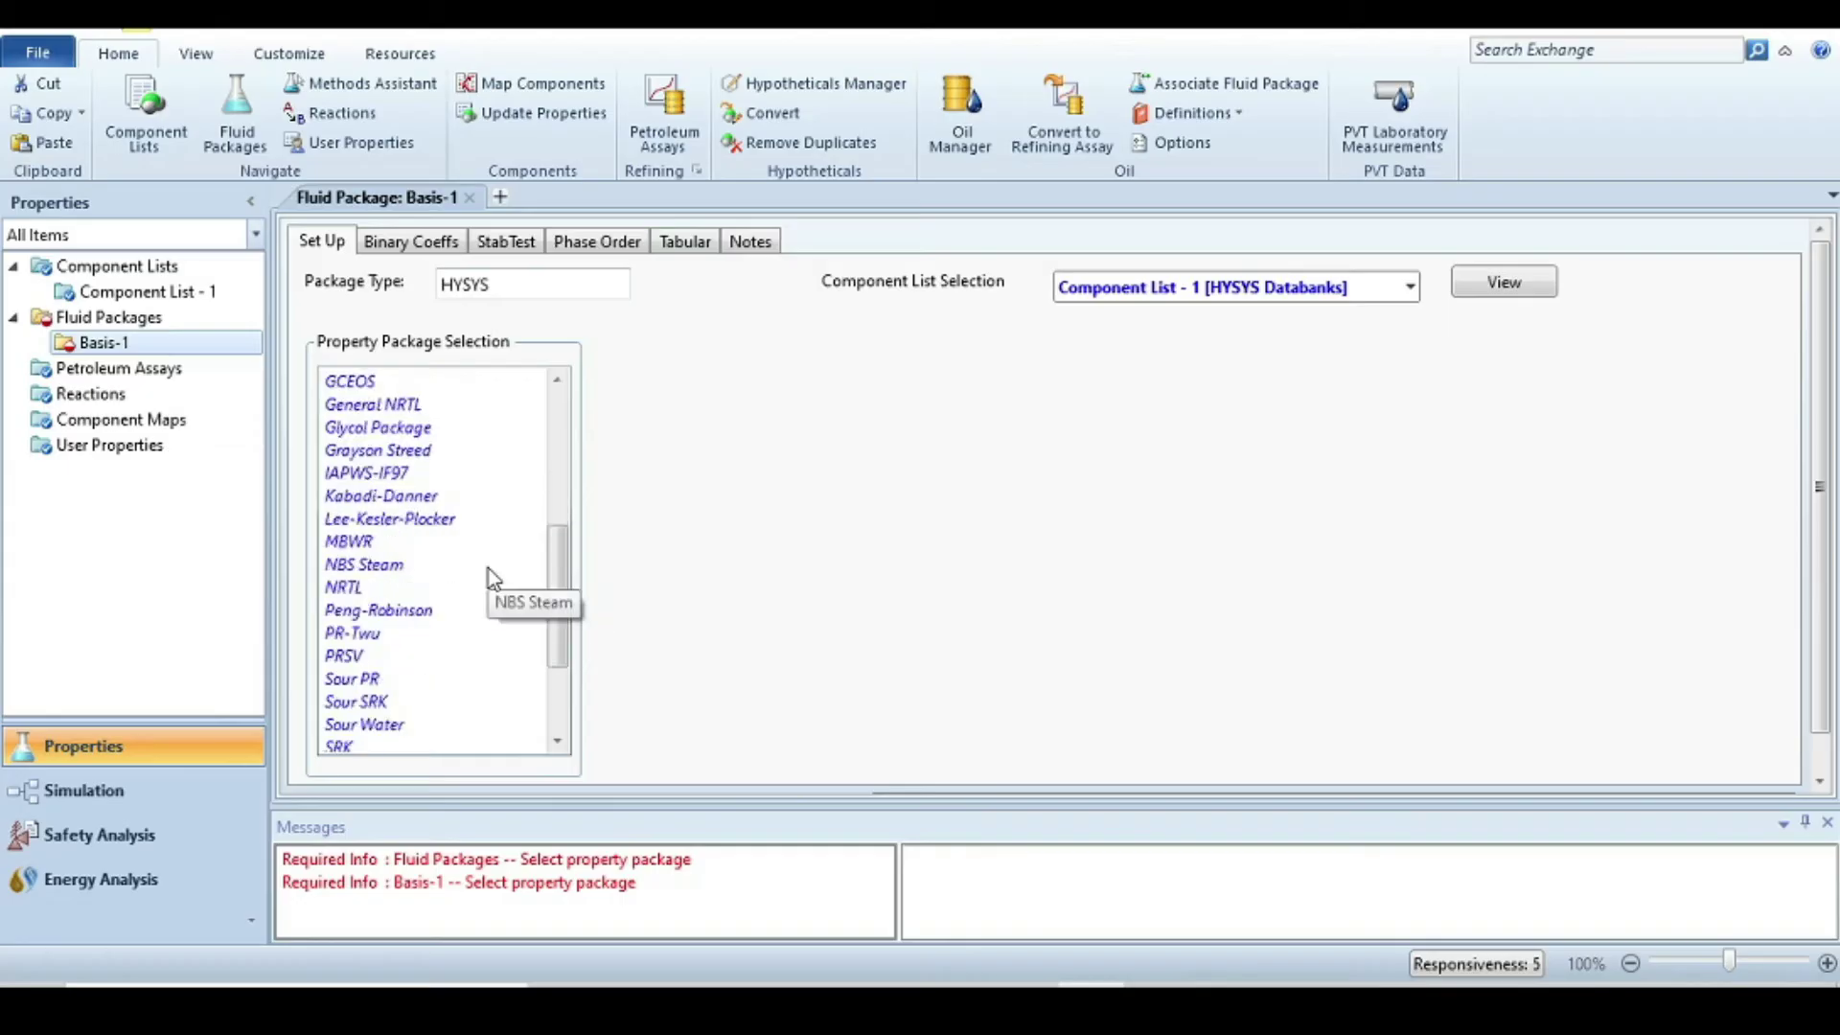
pyautogui.click(398, 611)
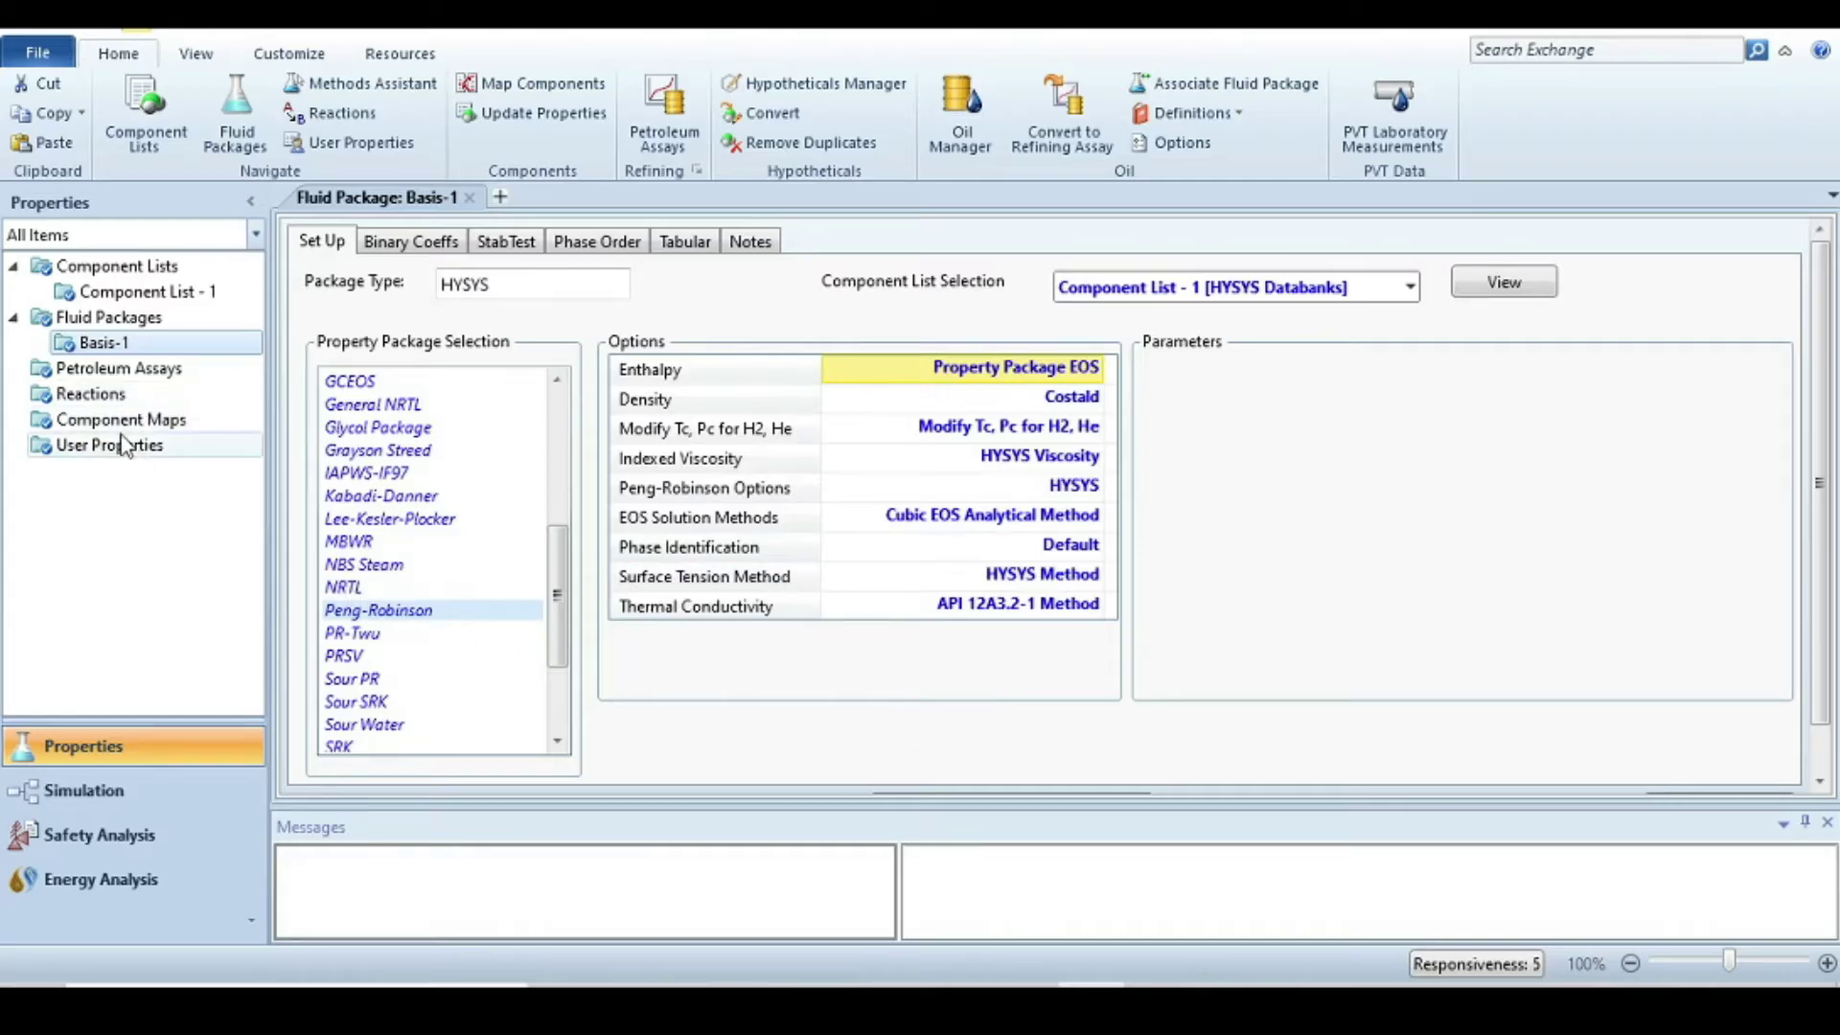
pyautogui.click(96, 398)
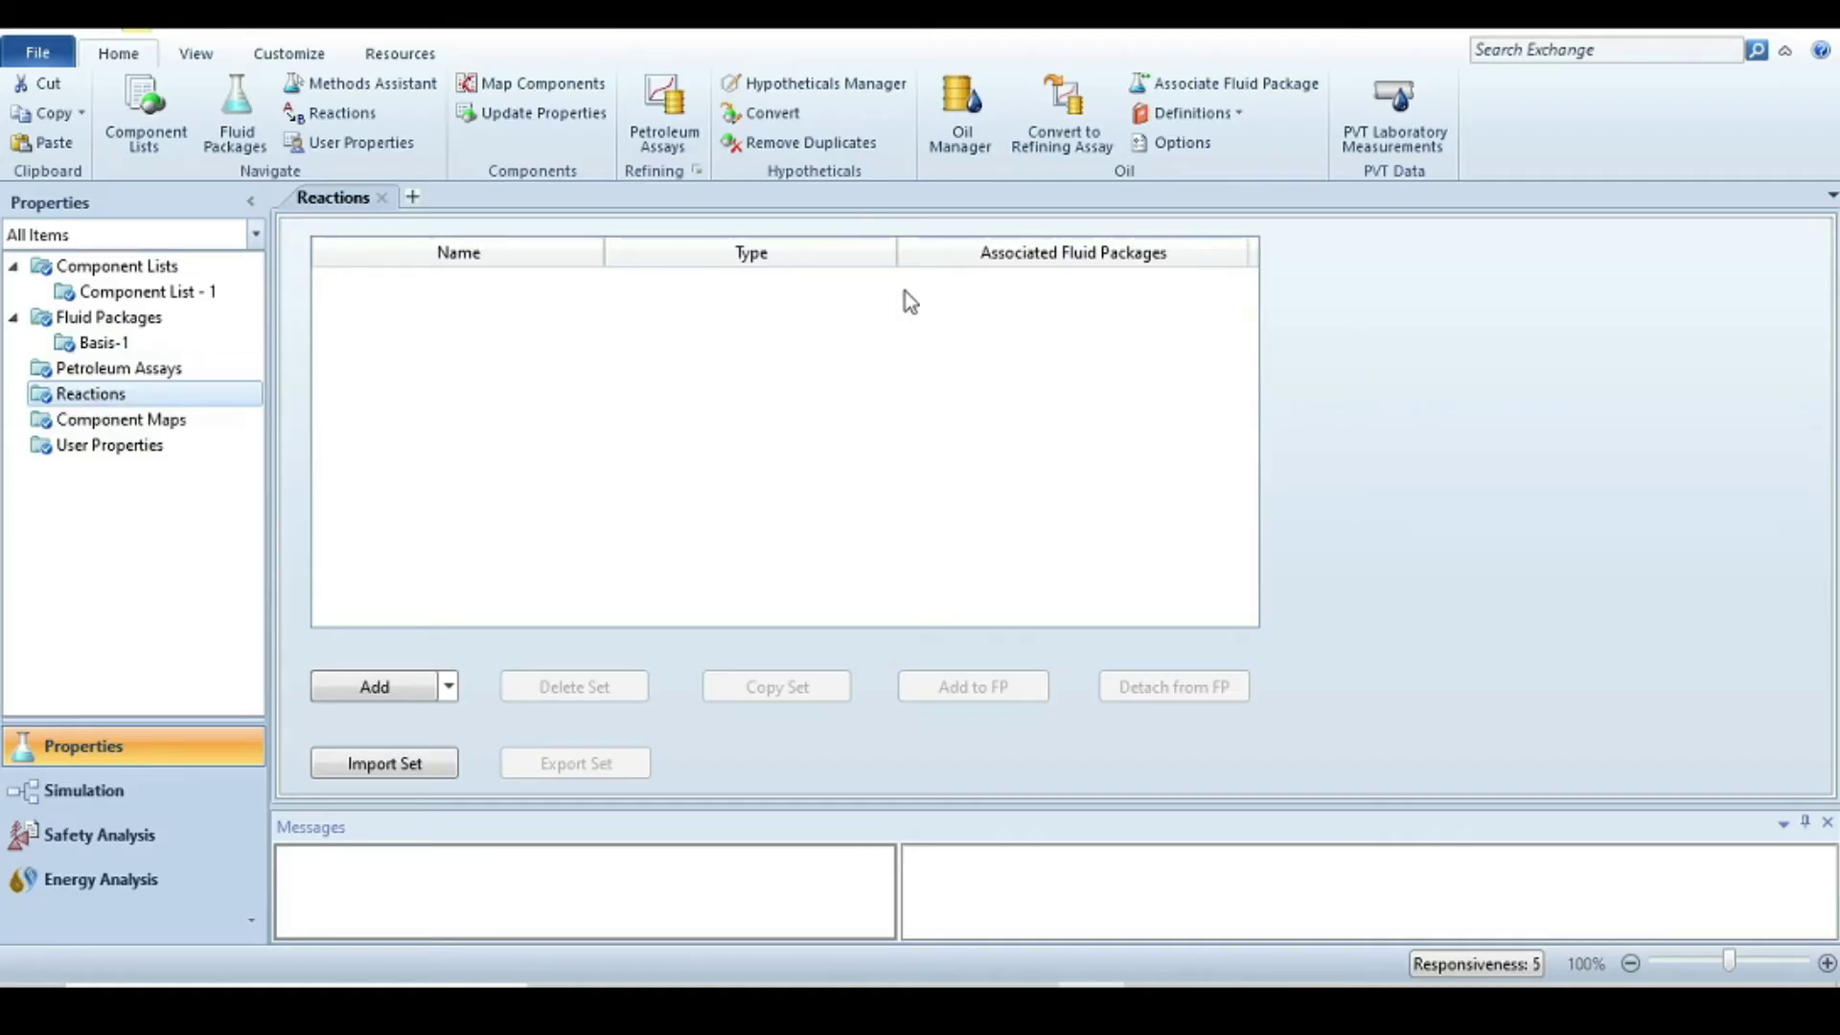
# Step: Create reaction set Set-1 and add a Conversion-type reaction, Rxn-1, to it
pyautogui.click(374, 686)
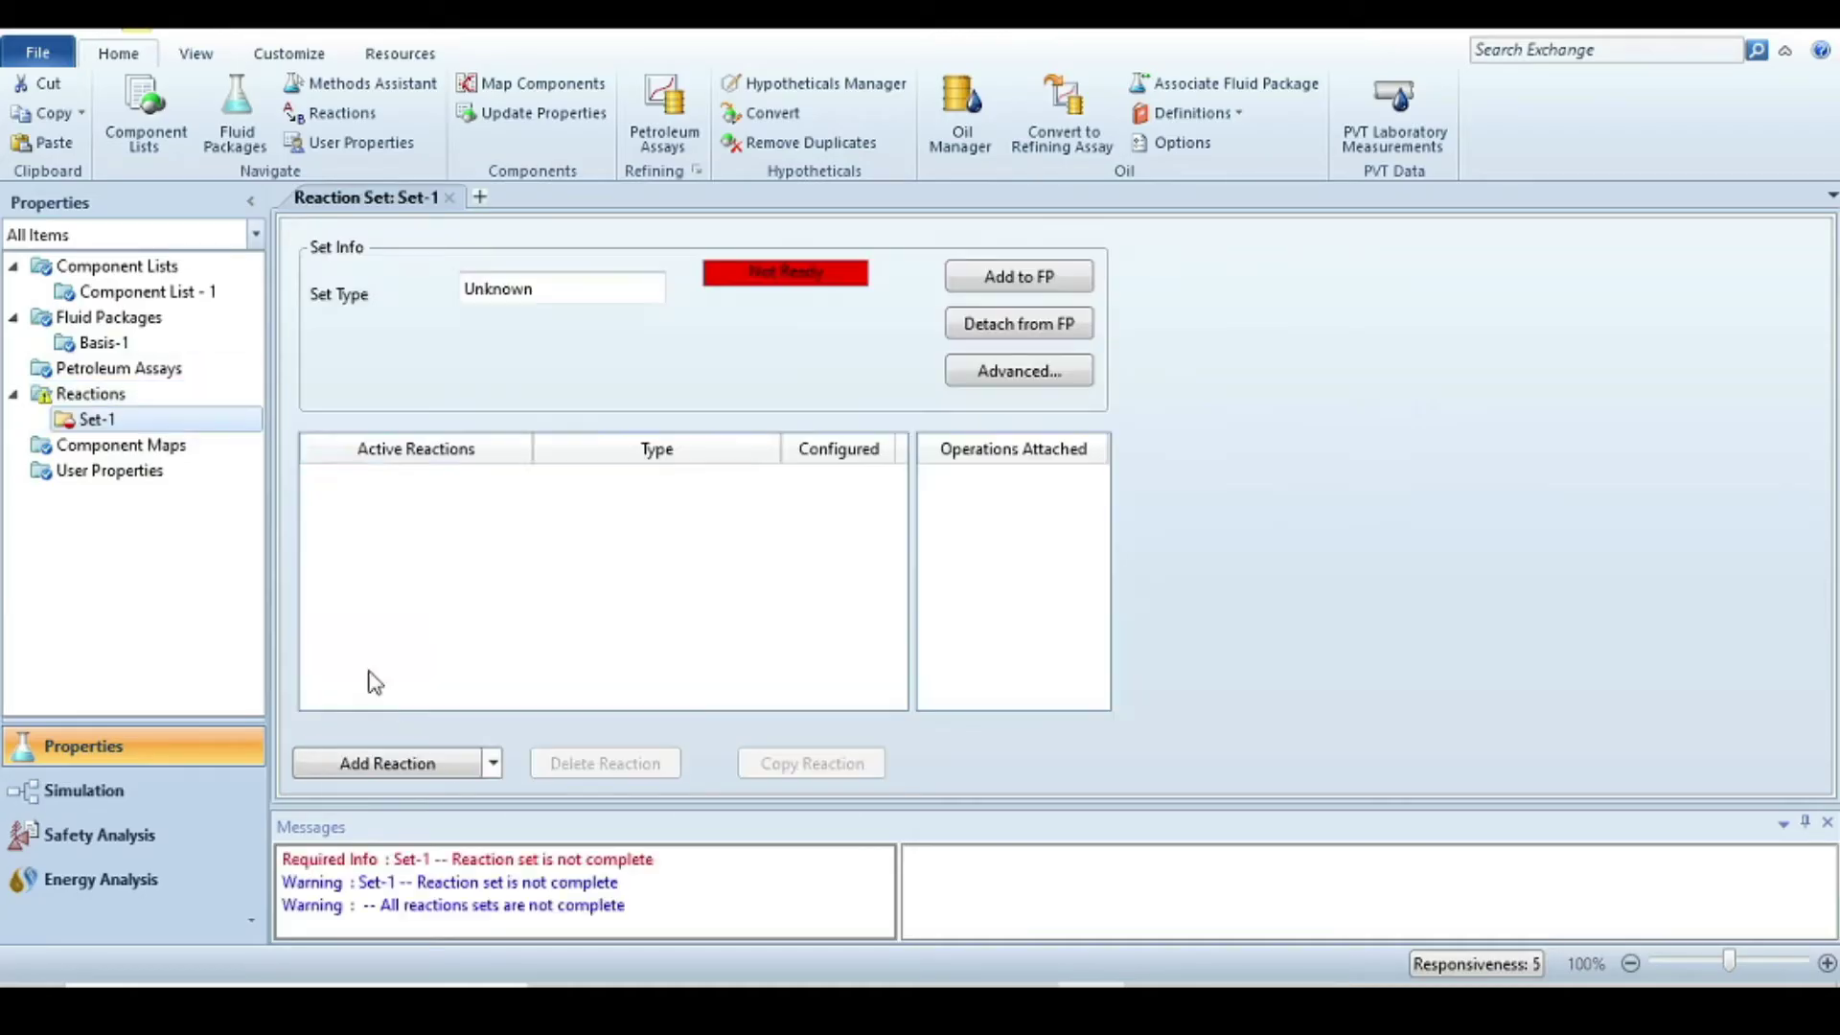
pyautogui.click(398, 764)
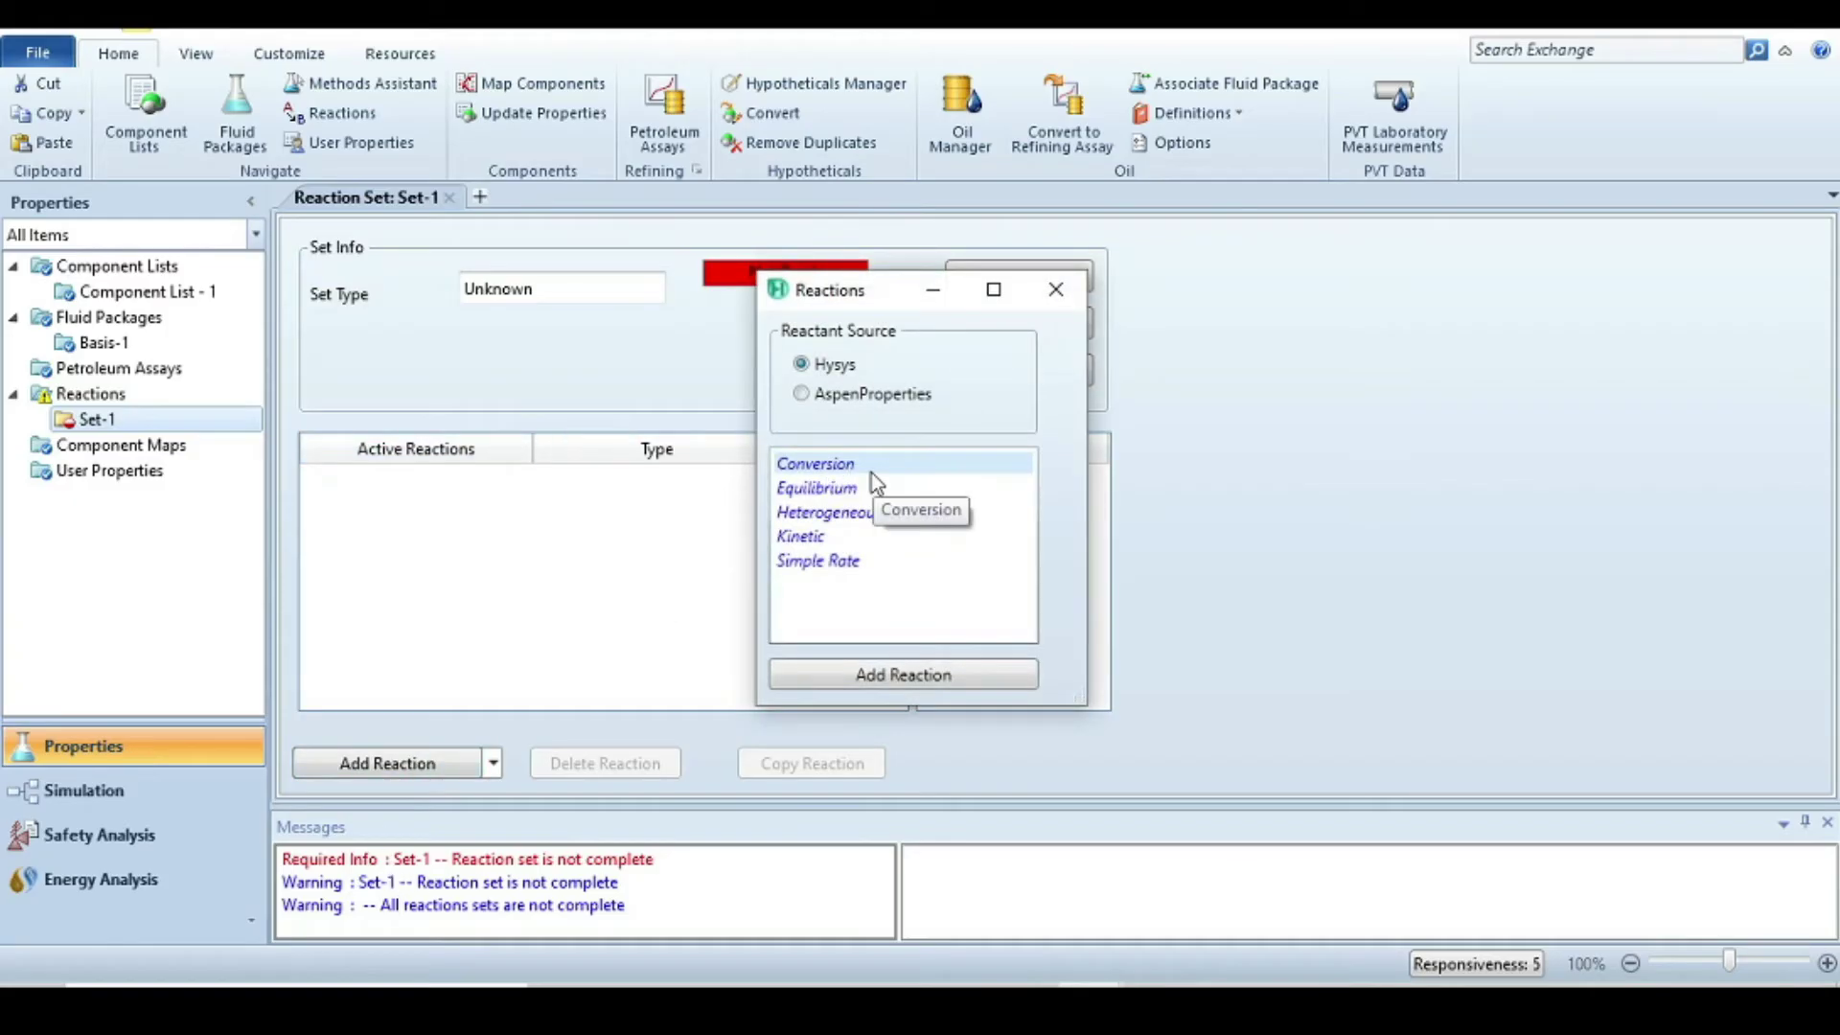
pyautogui.click(868, 692)
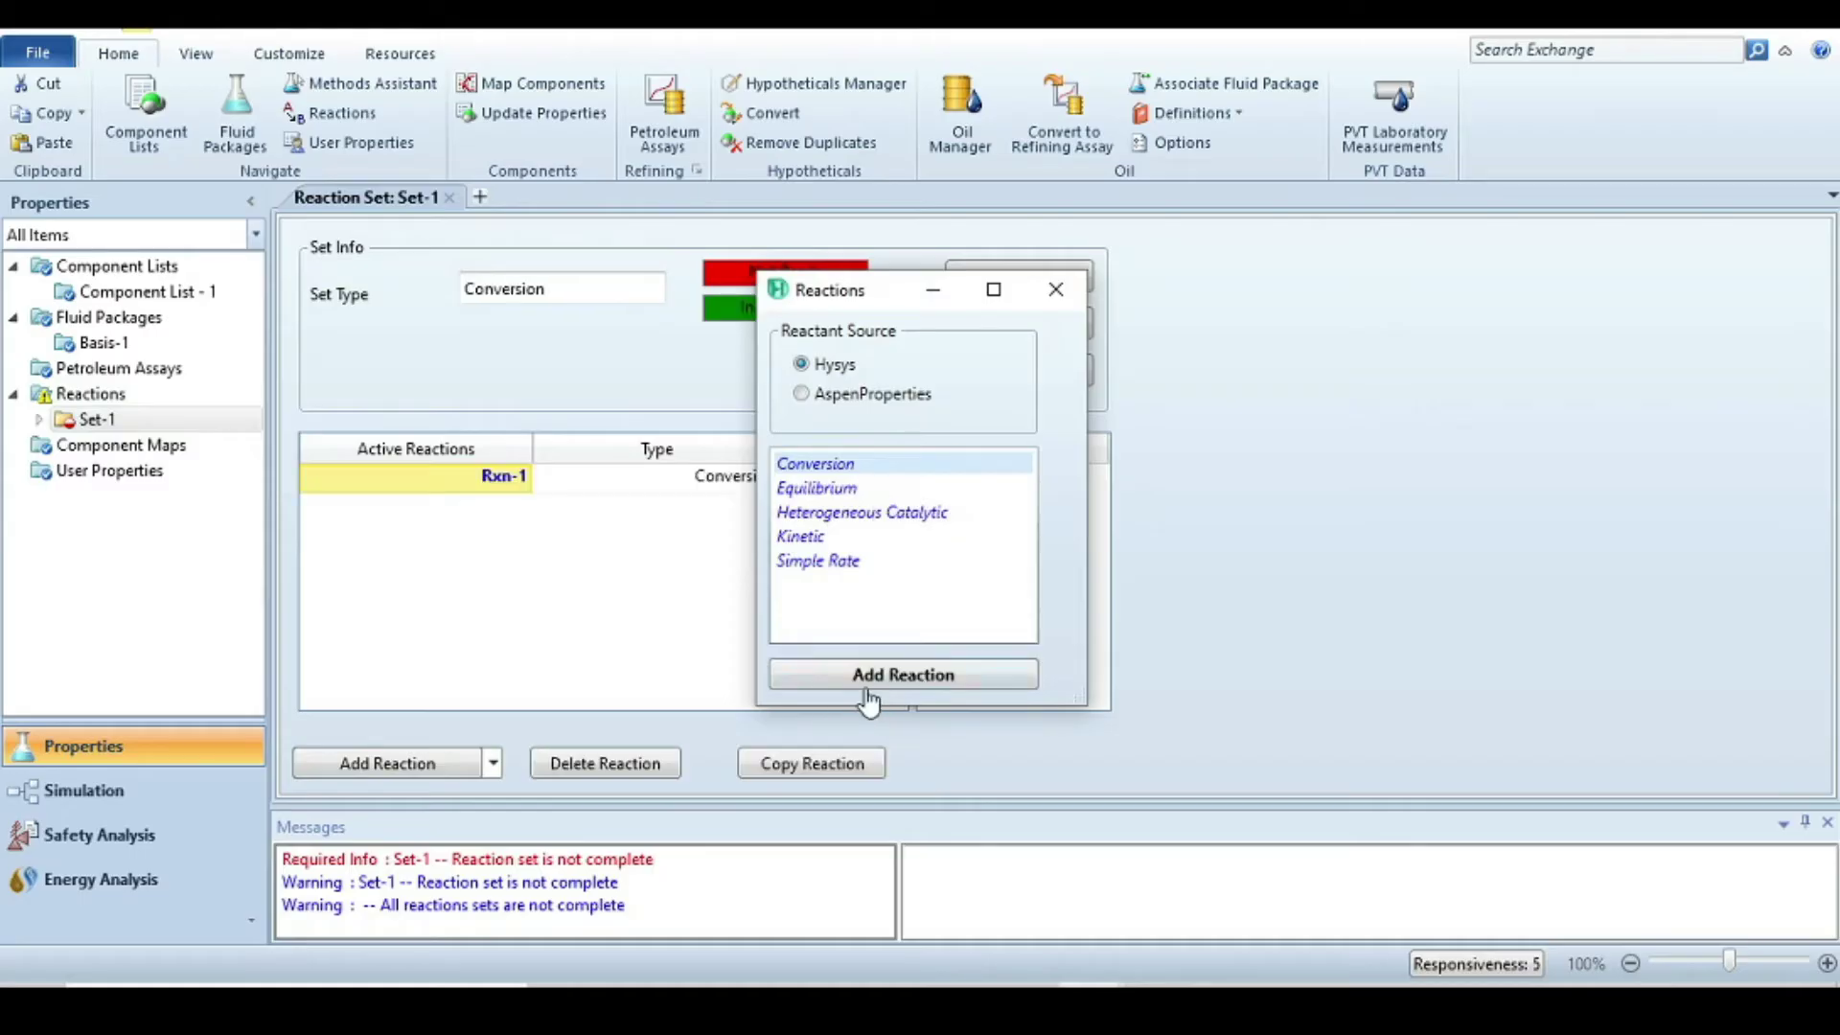
pyautogui.click(1056, 290)
# Step: List CO, H2O, CO2 and Hydrogen as the components of Rxn-1
pyautogui.doubleClick(484, 476)
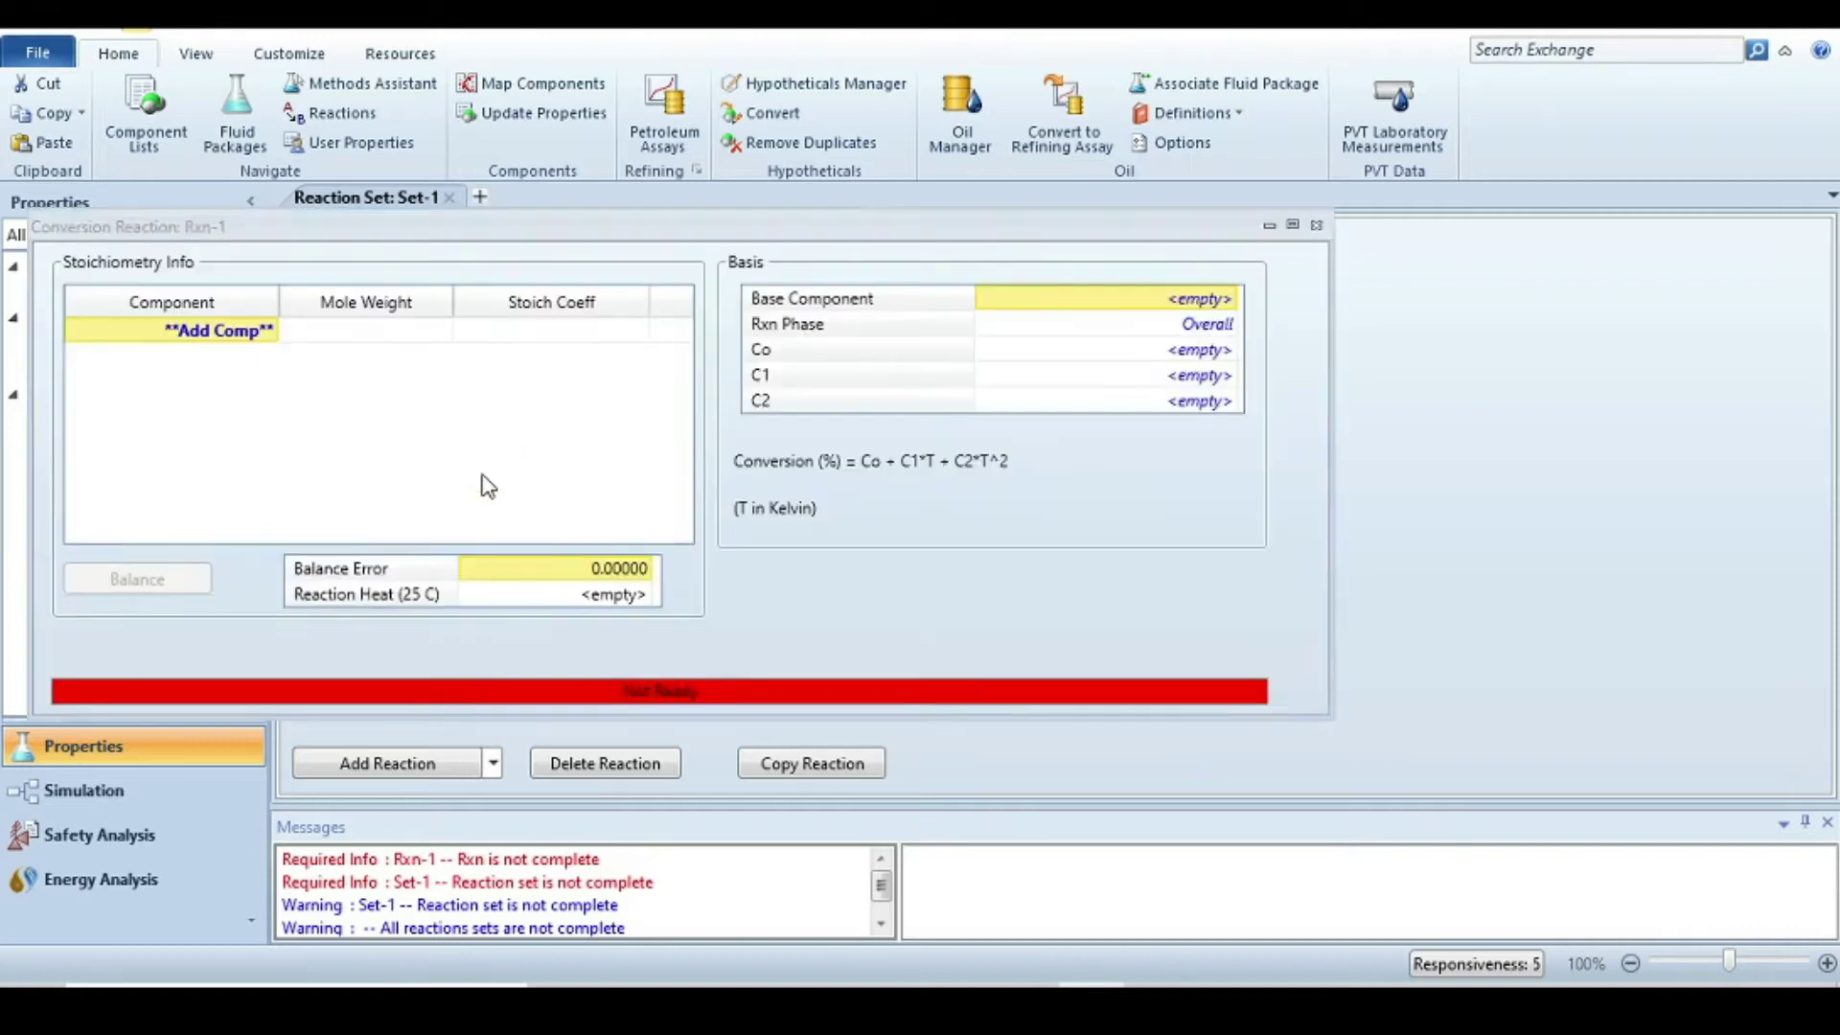
pyautogui.click(272, 336)
pyautogui.click(272, 331)
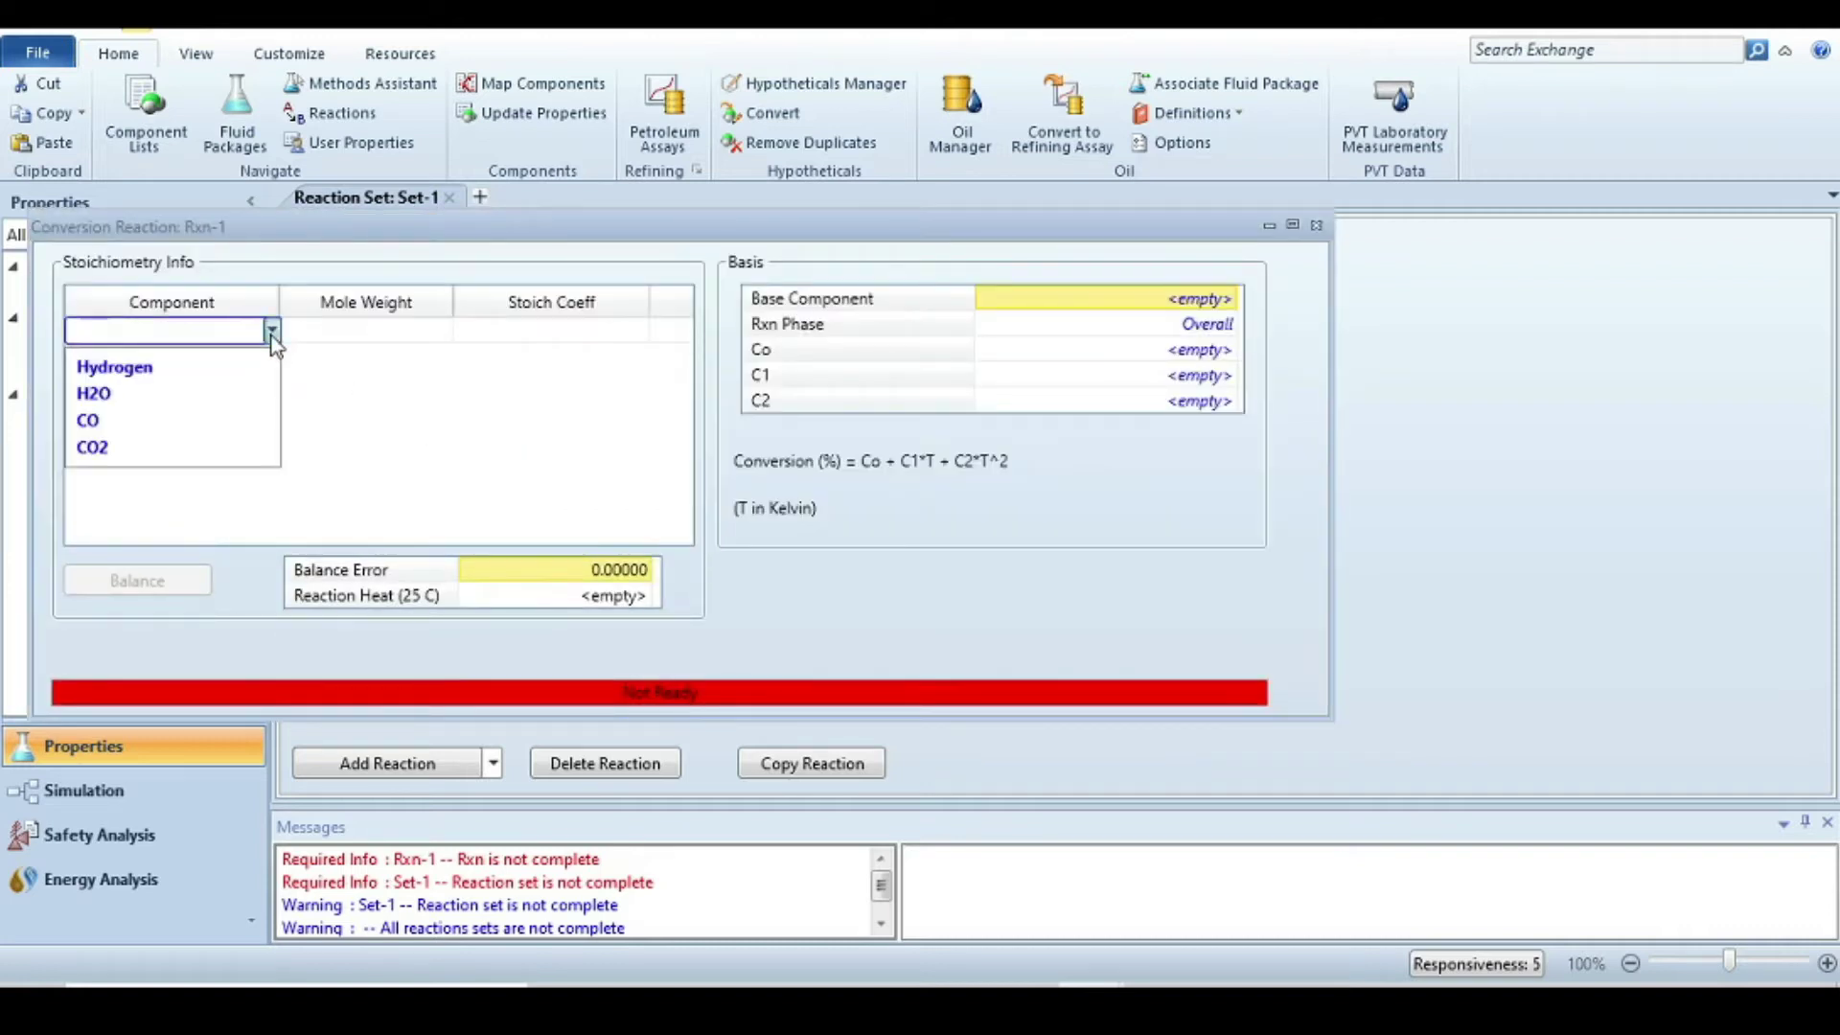
pyautogui.click(205, 420)
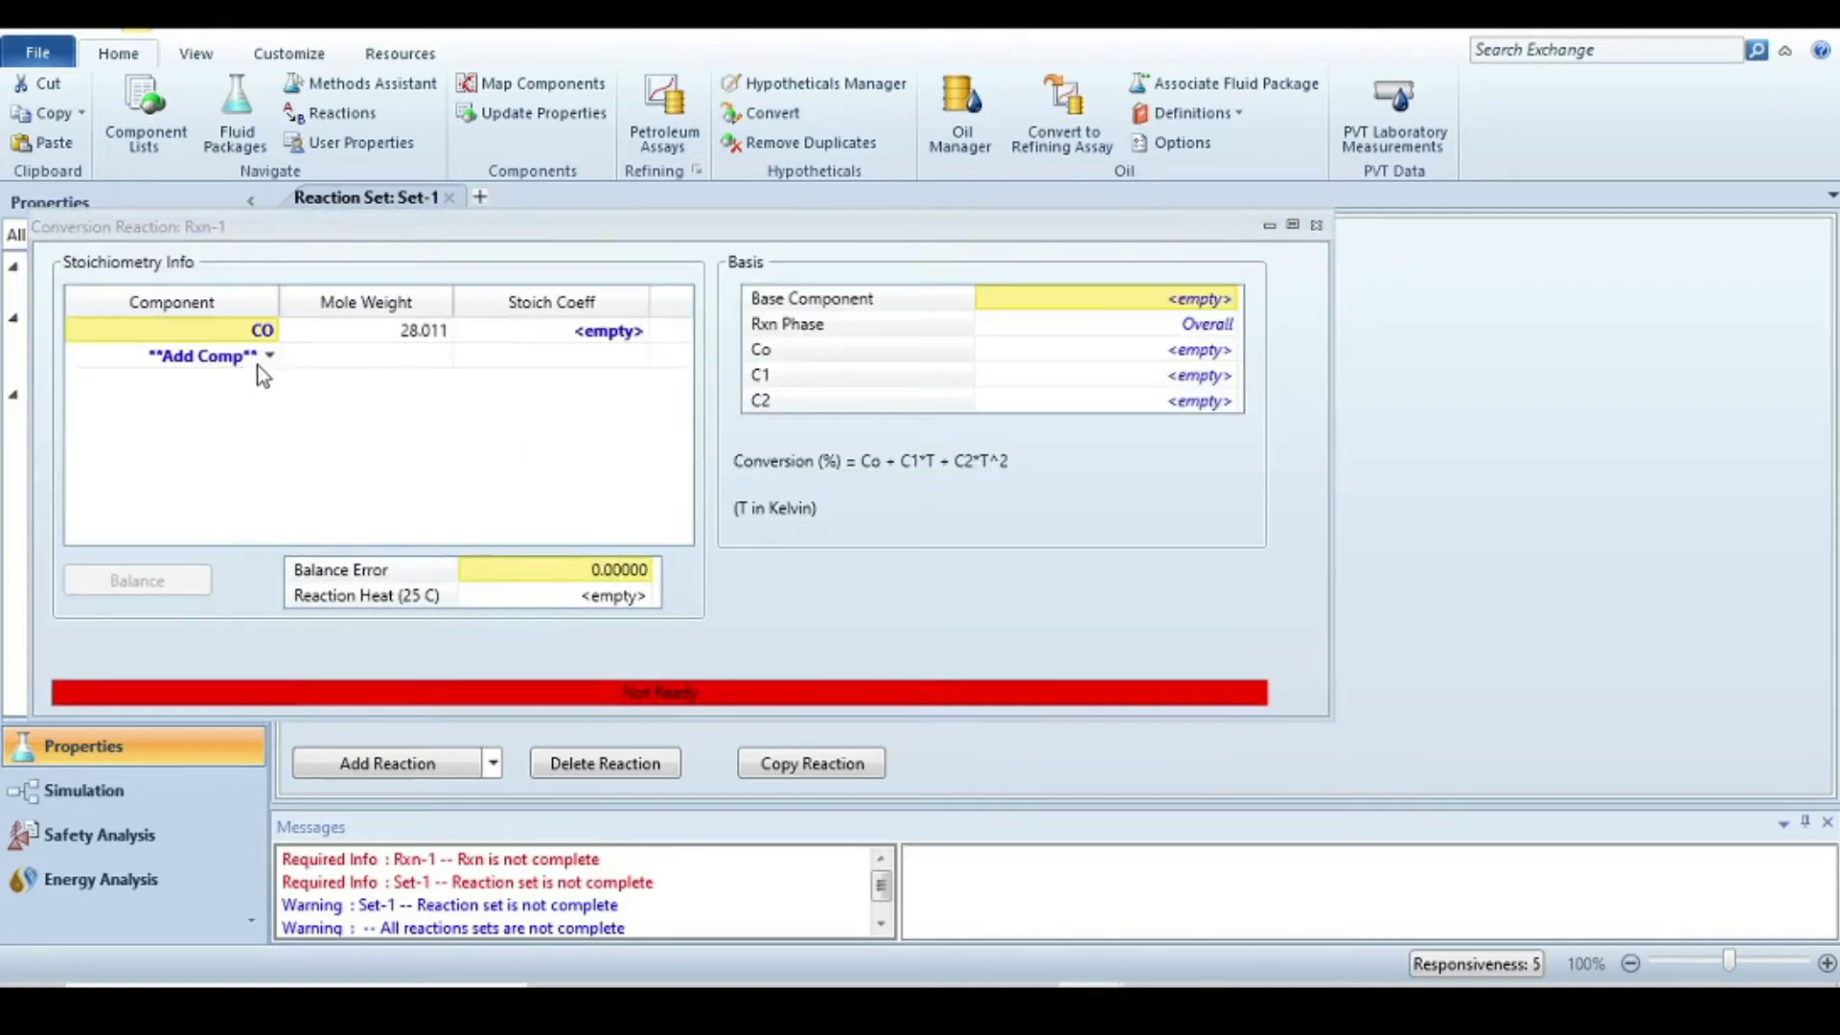
pyautogui.click(266, 358)
pyautogui.click(267, 359)
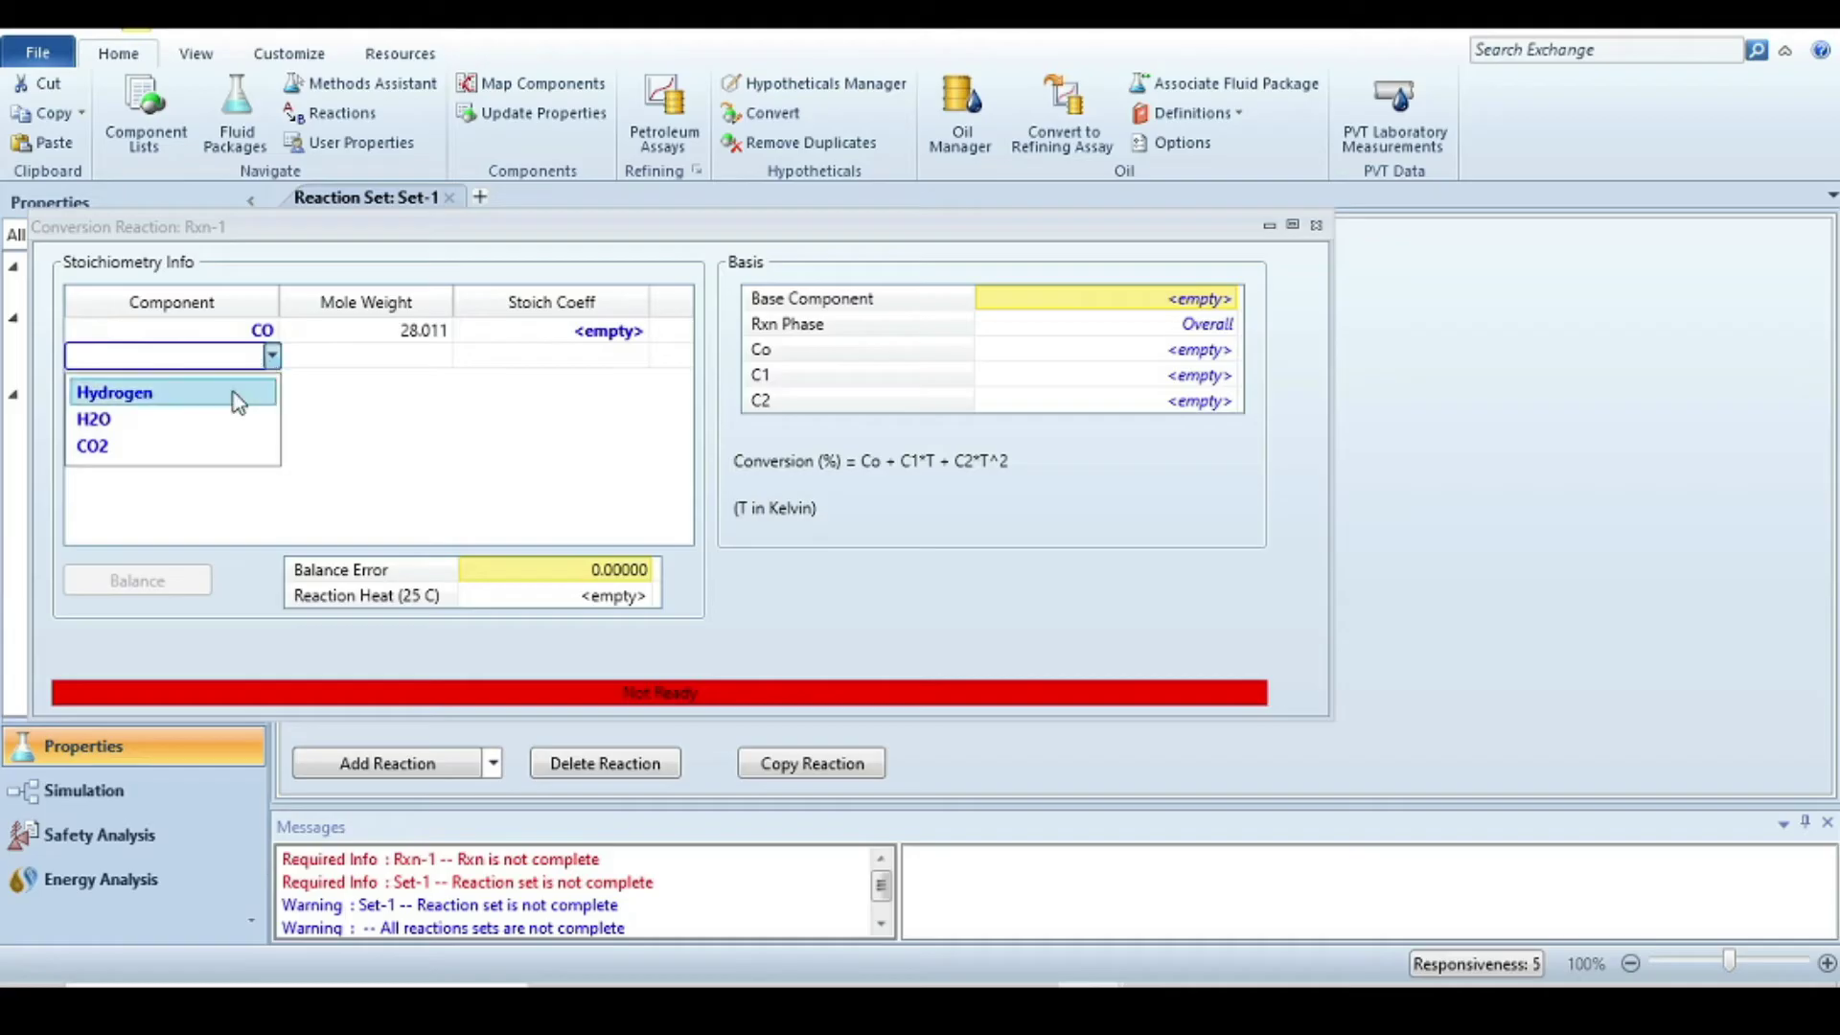
pyautogui.click(203, 427)
pyautogui.click(271, 390)
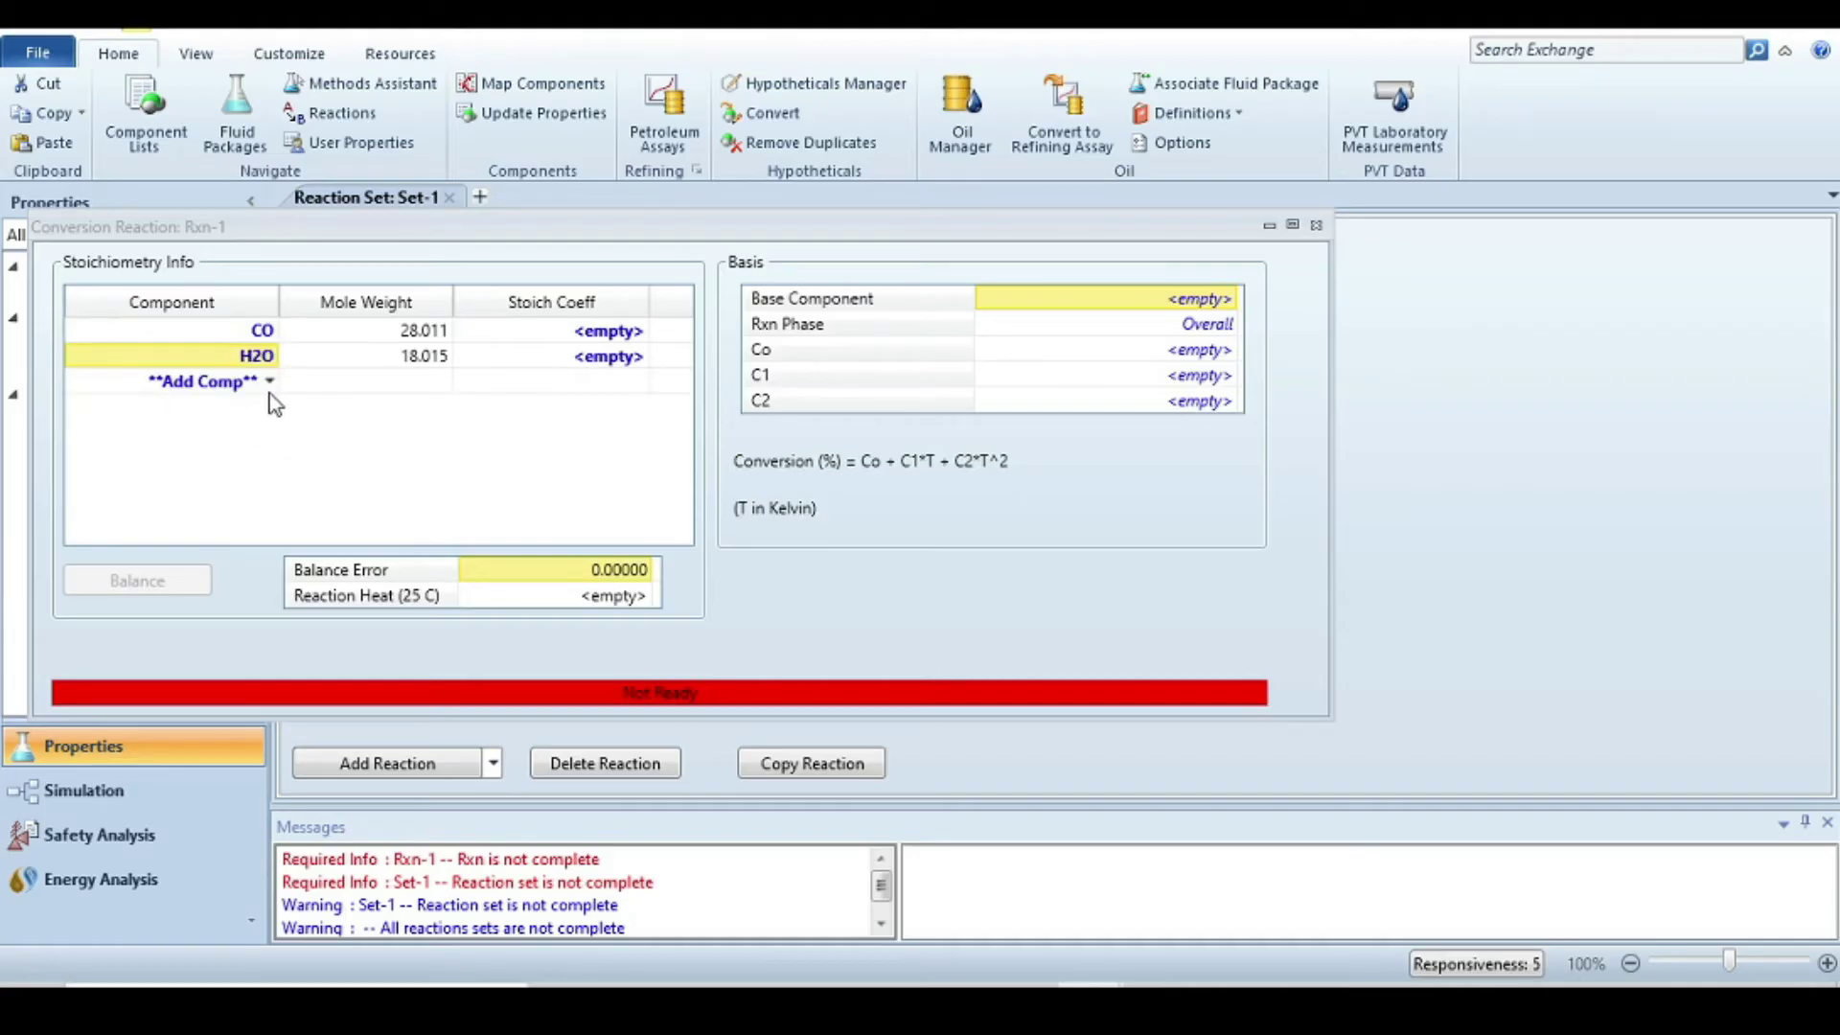
pyautogui.click(270, 387)
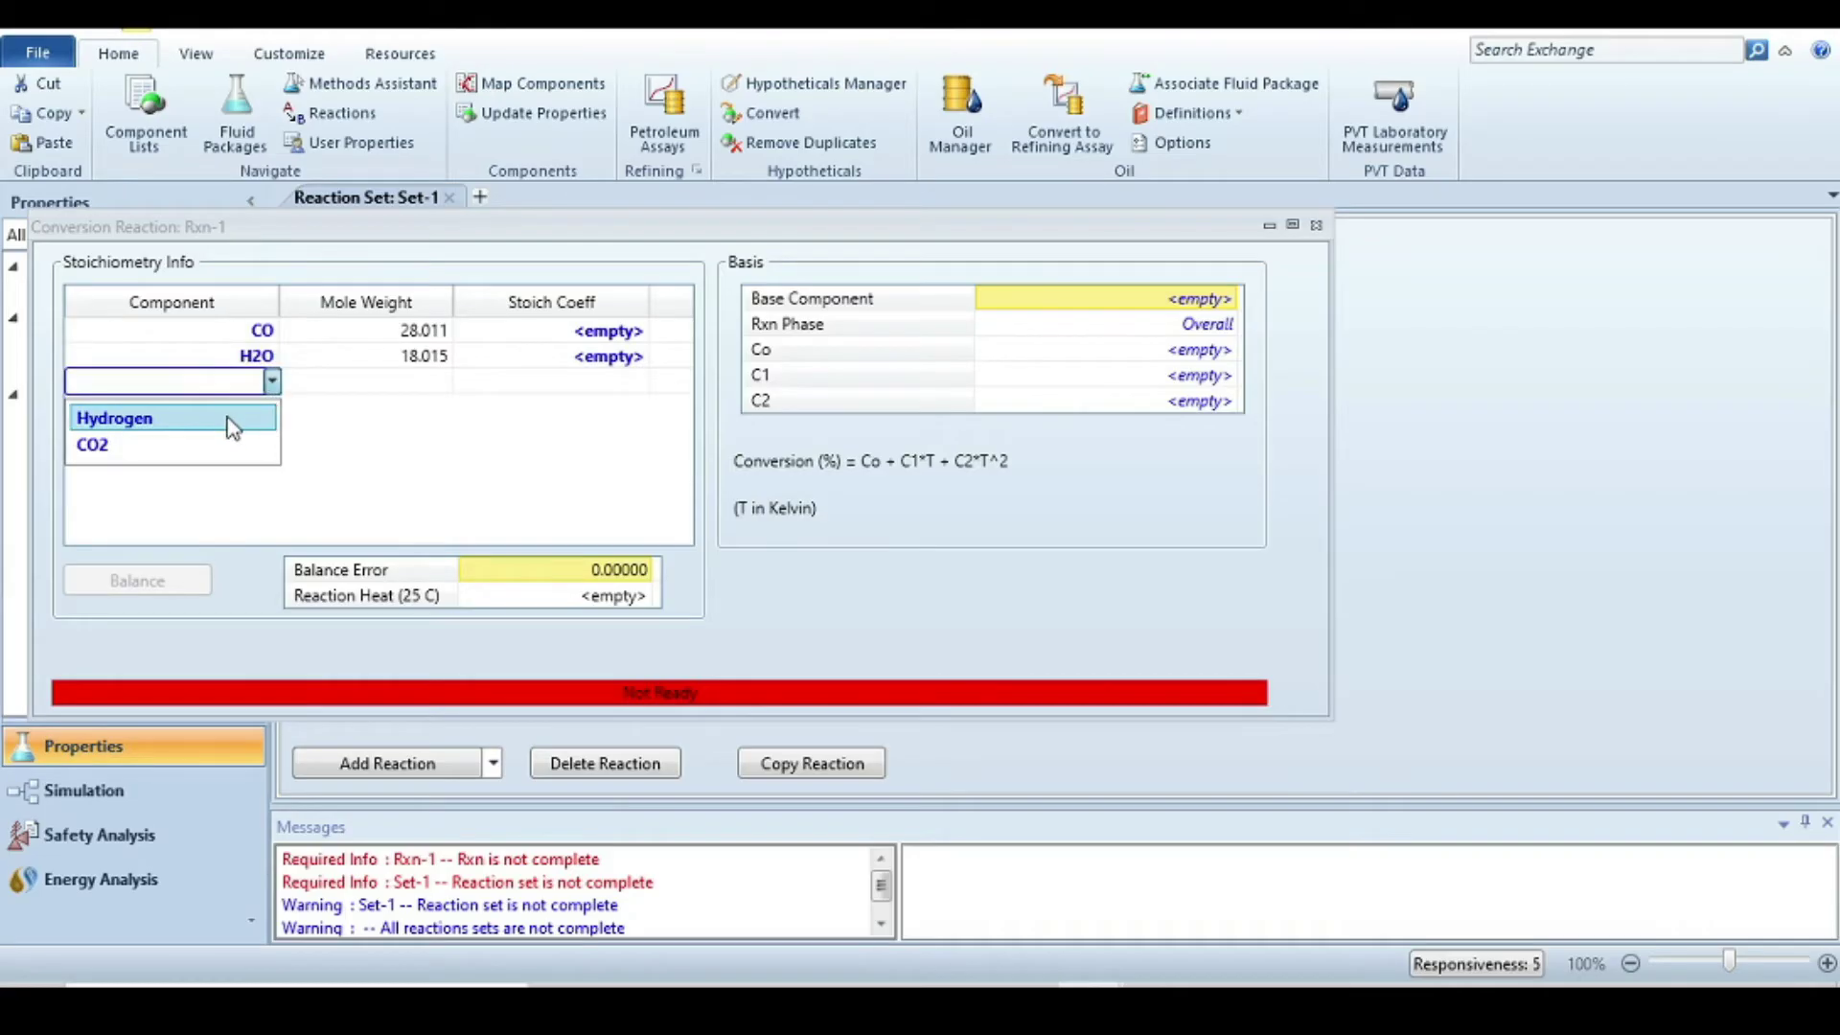
pyautogui.click(219, 443)
pyautogui.click(275, 409)
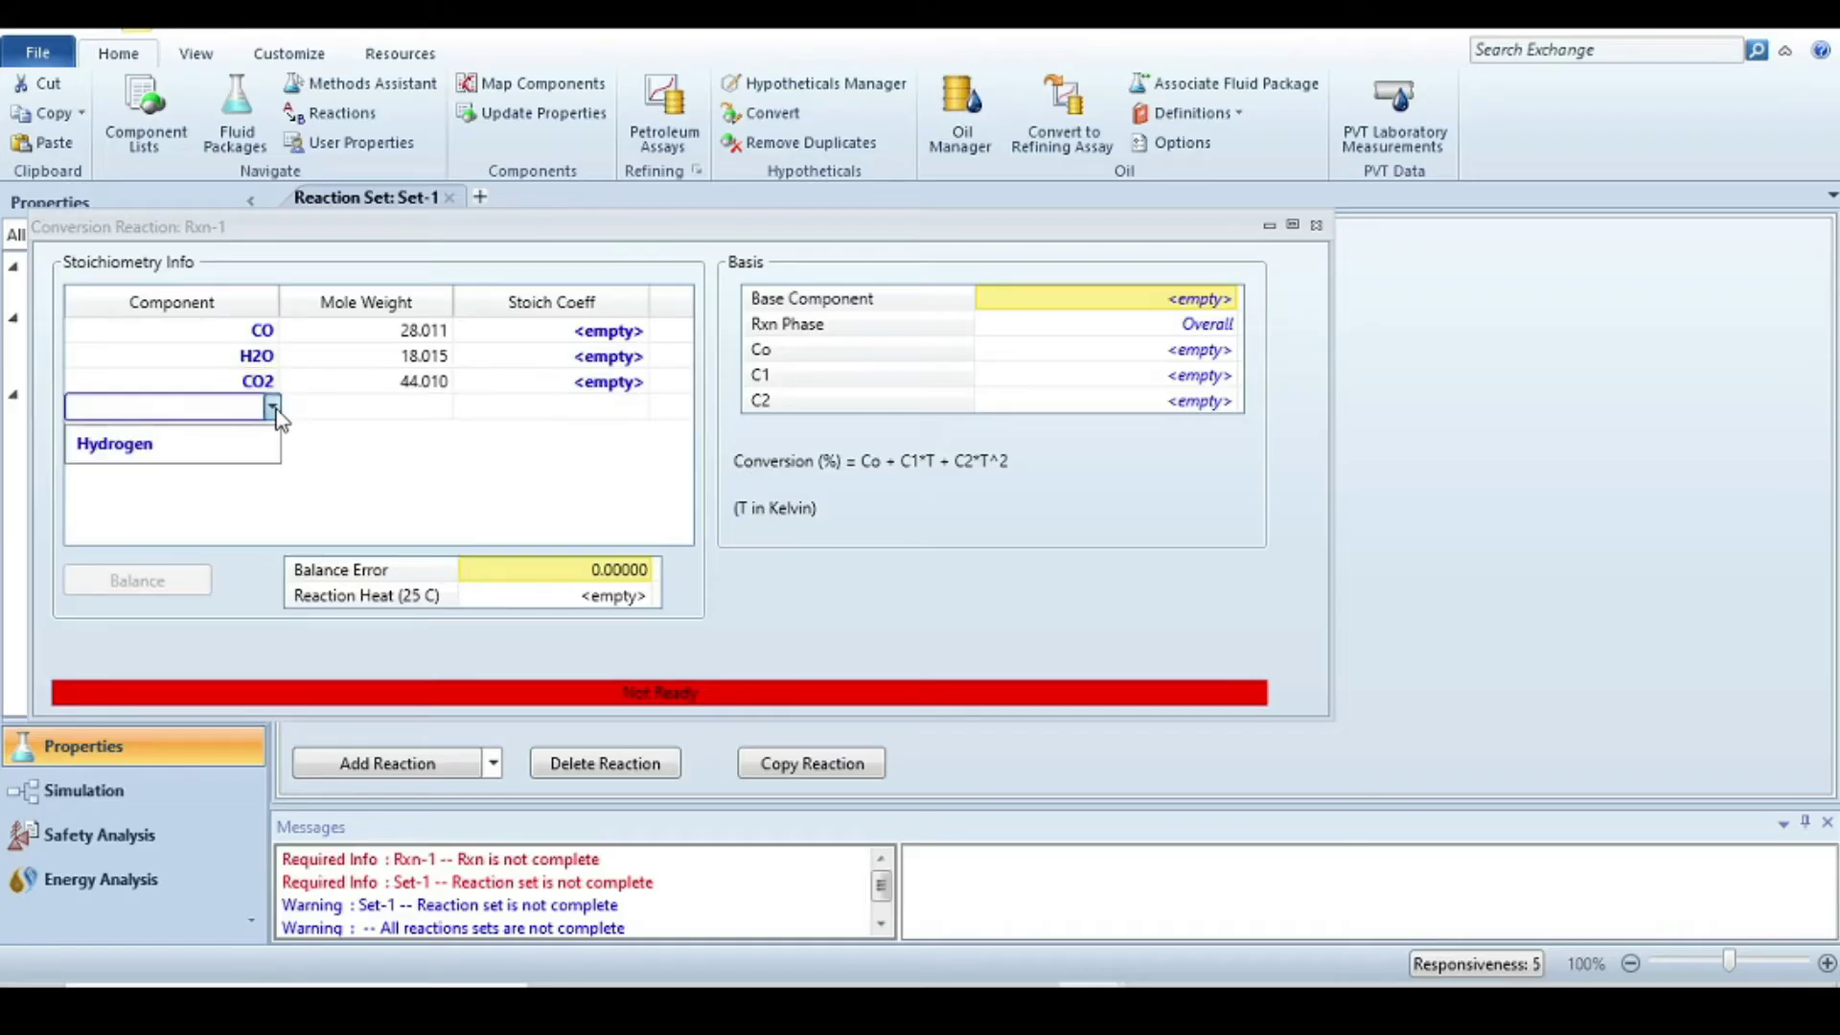
pyautogui.click(230, 443)
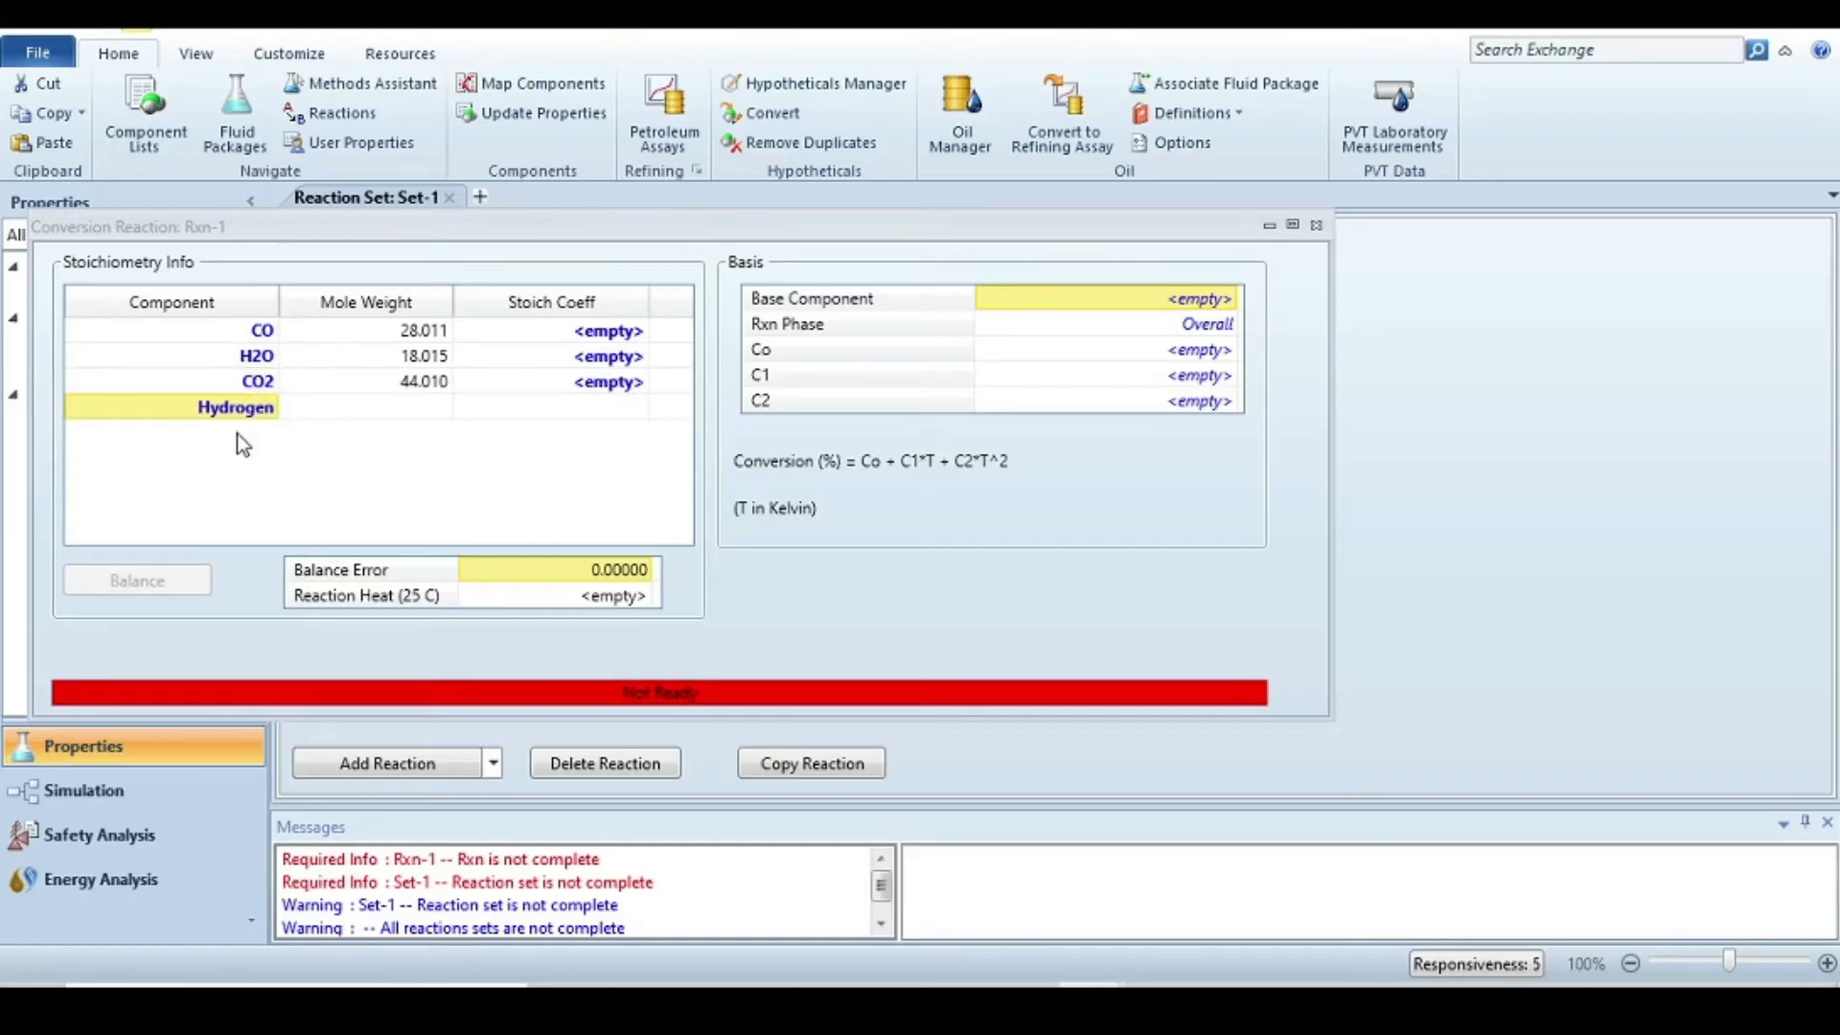
# Step: Enter stoichiometric coefficients CO −1, H2O −1, CO2 1 and Hydrogen 1
pyautogui.click(619, 341)
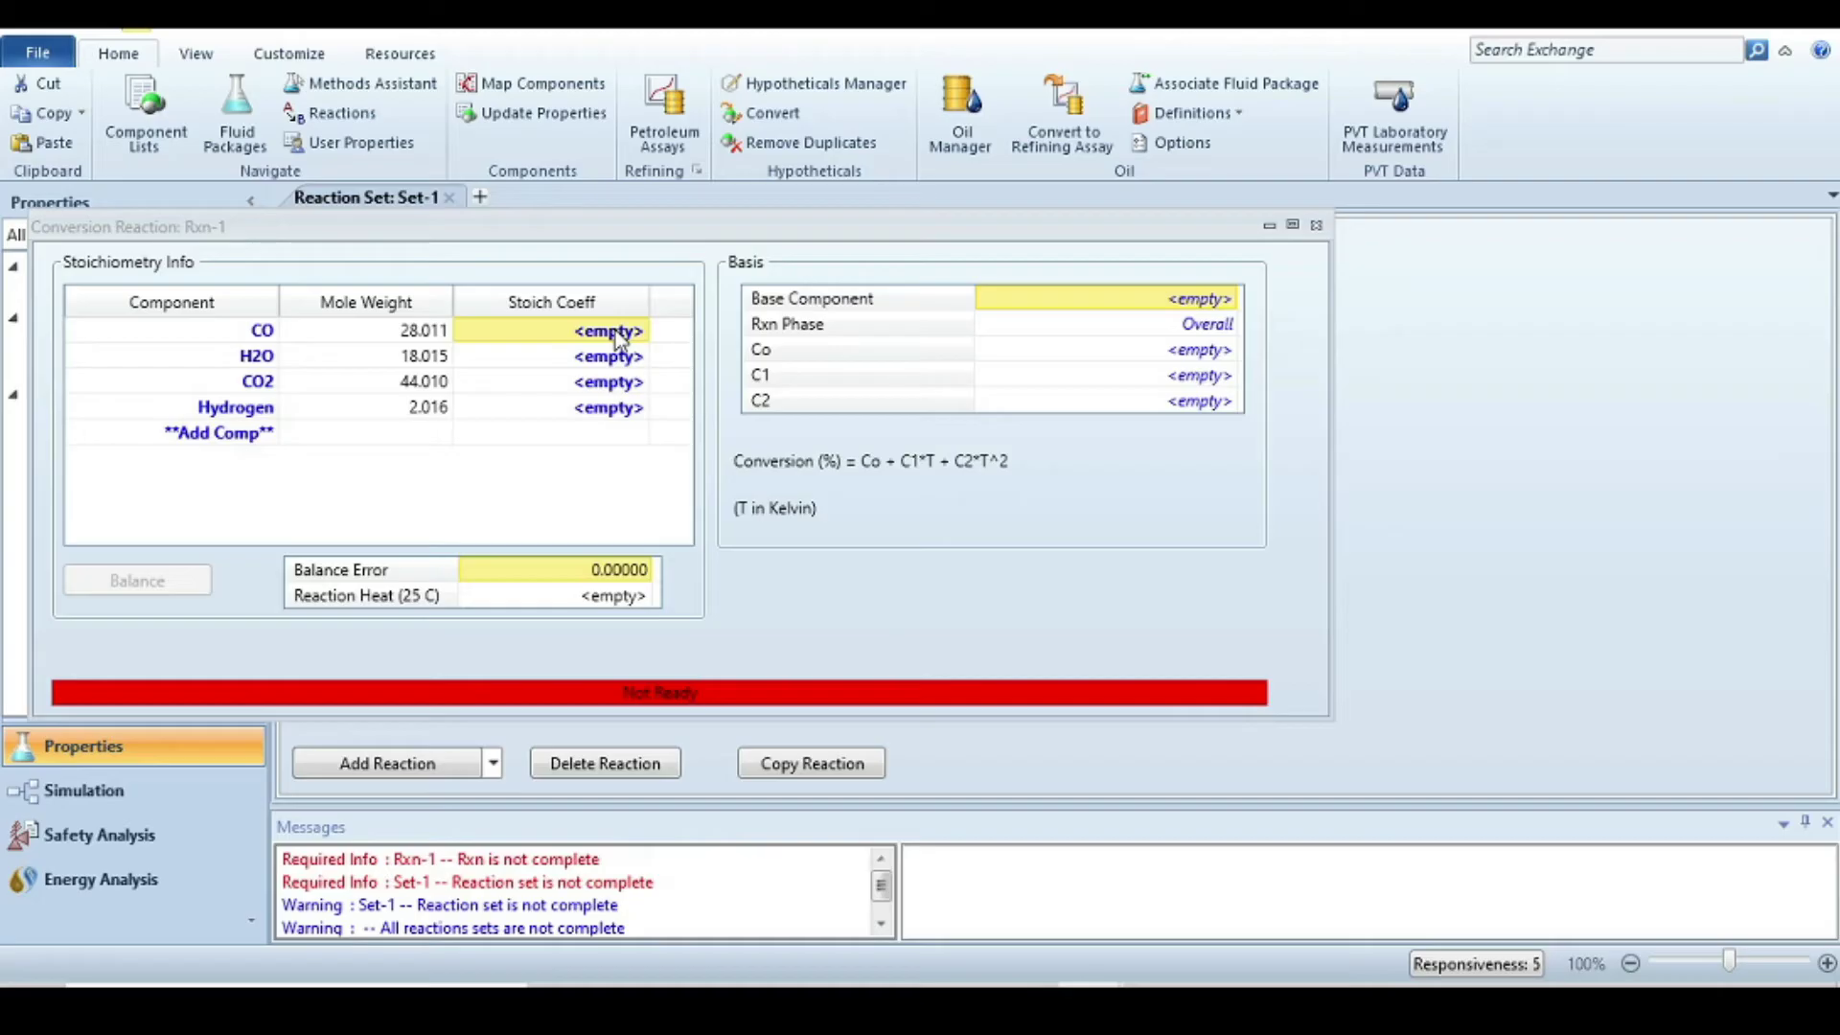
pyautogui.write('-1')
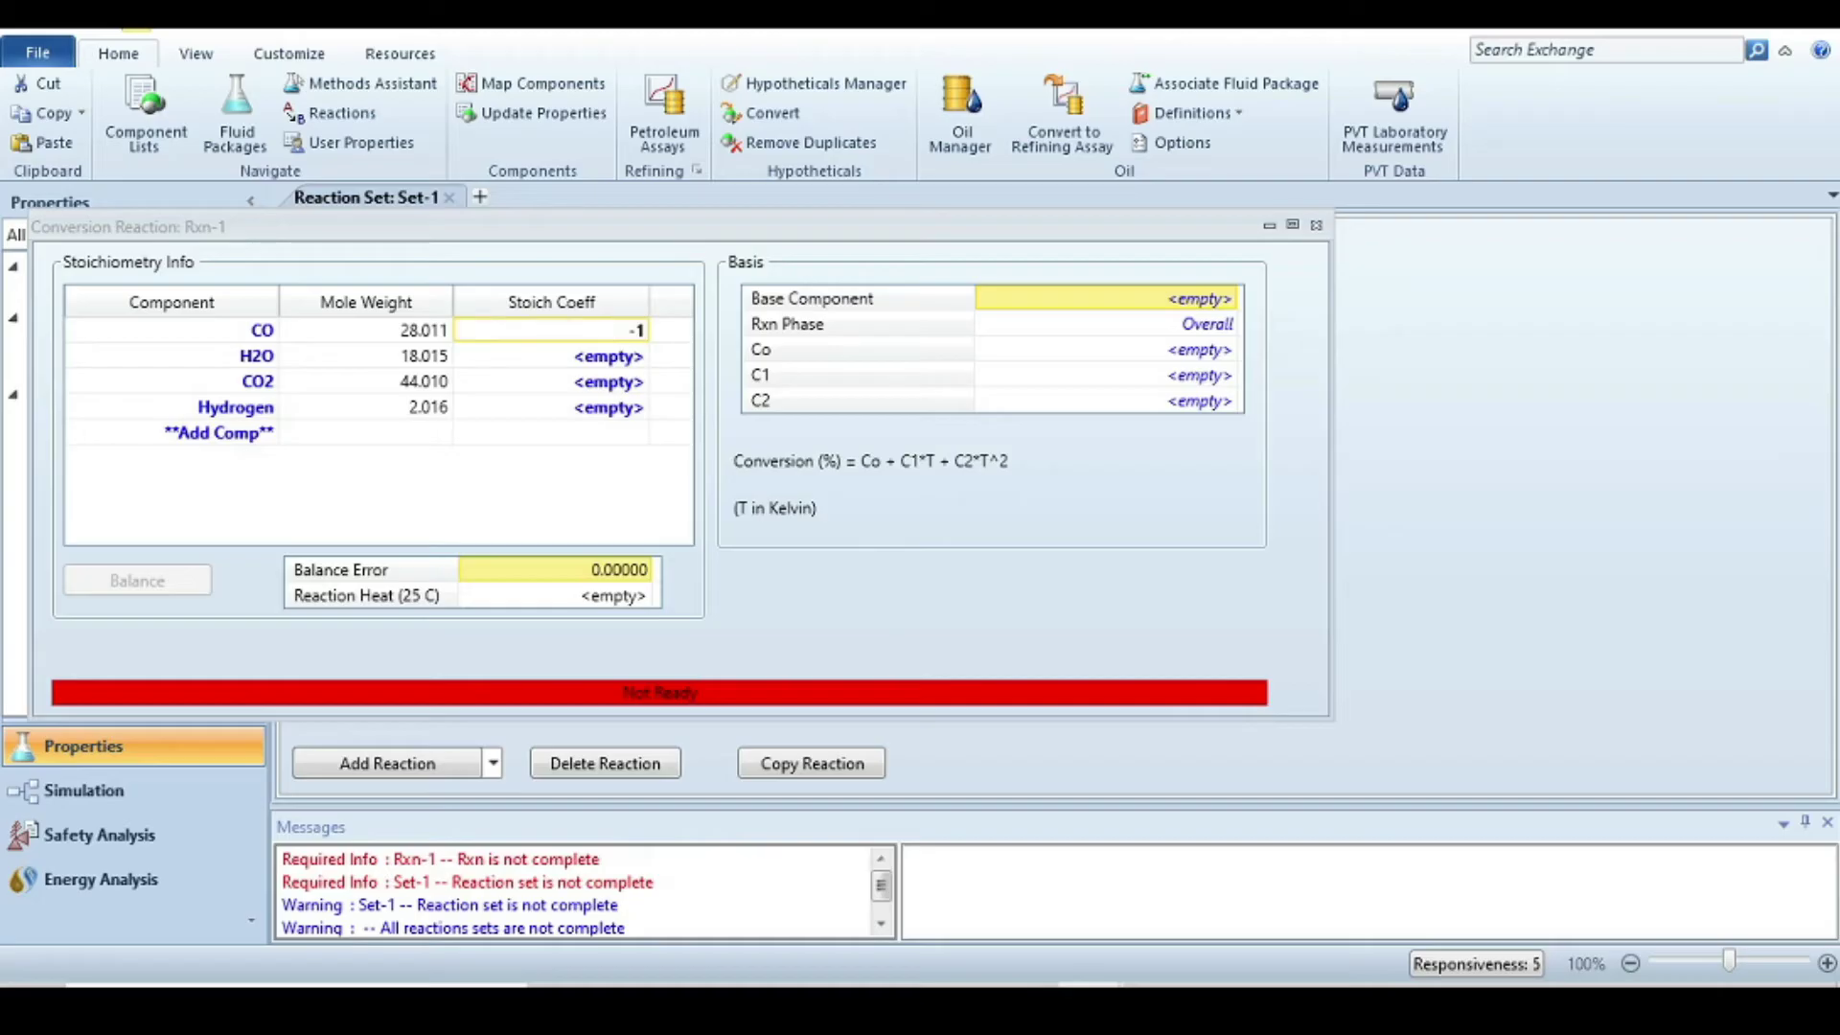
pyautogui.press('Return')
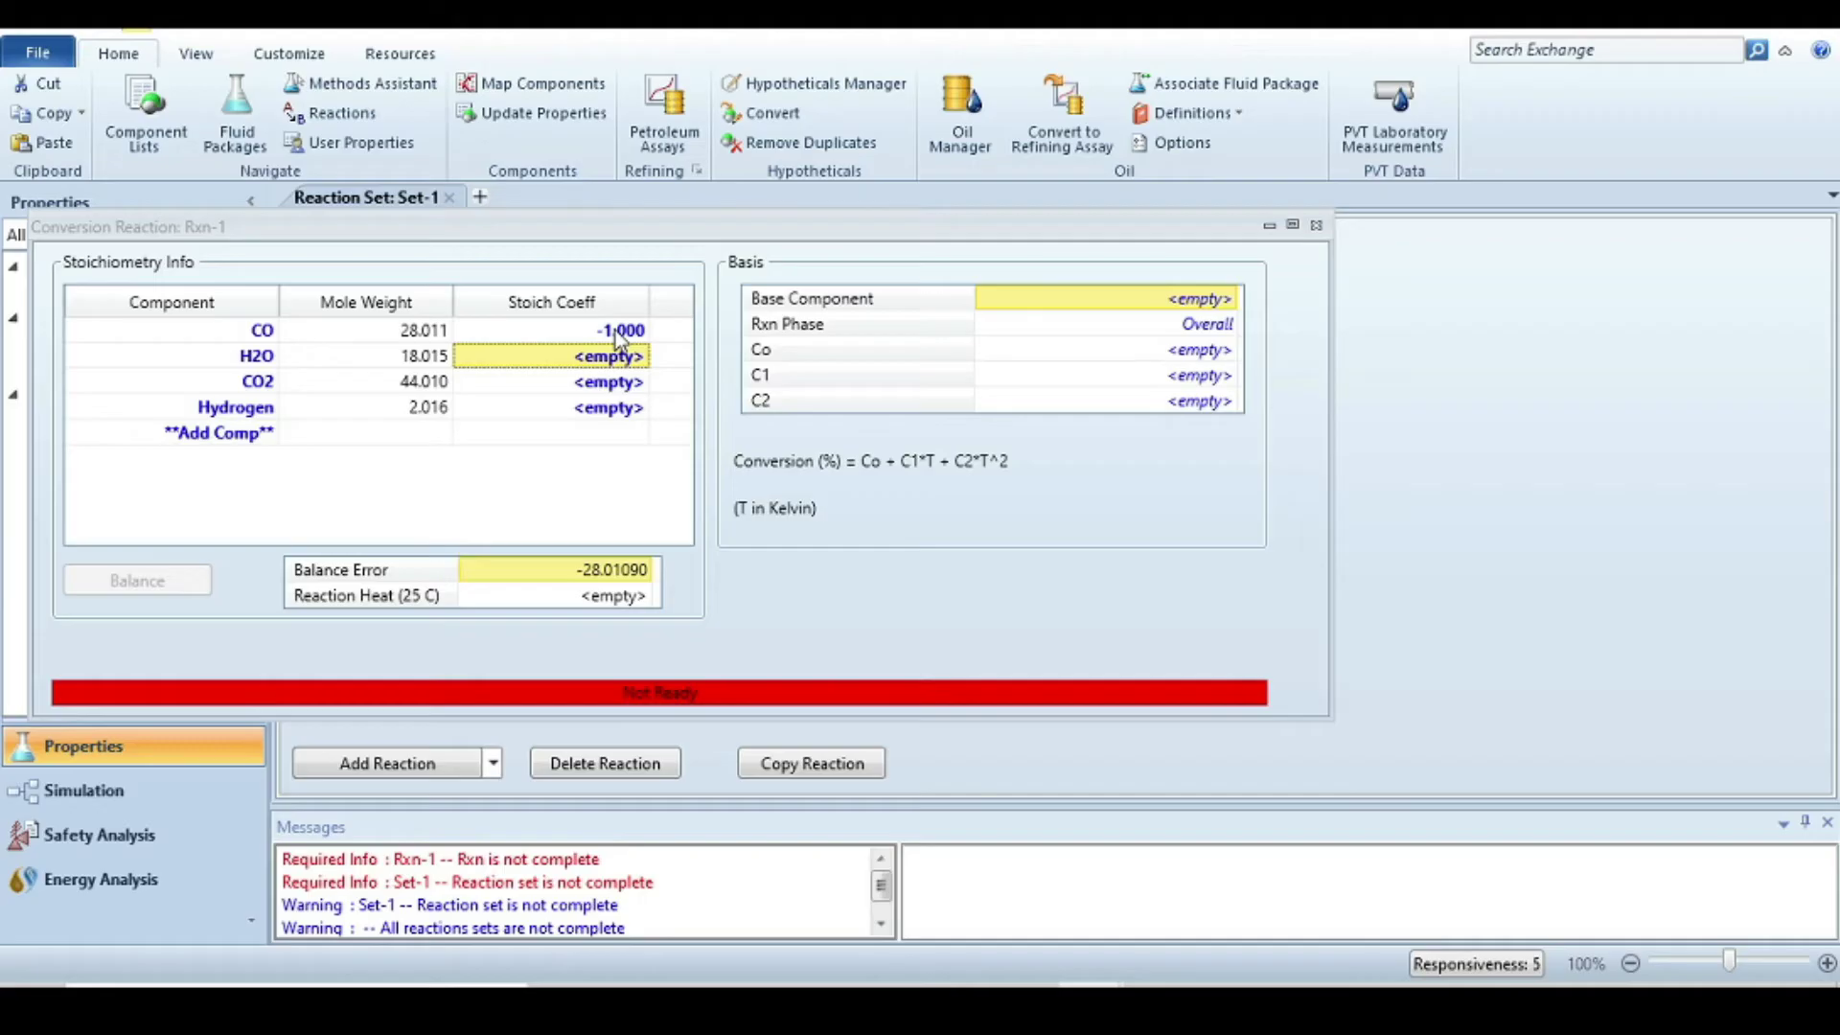
pyautogui.write('-1')
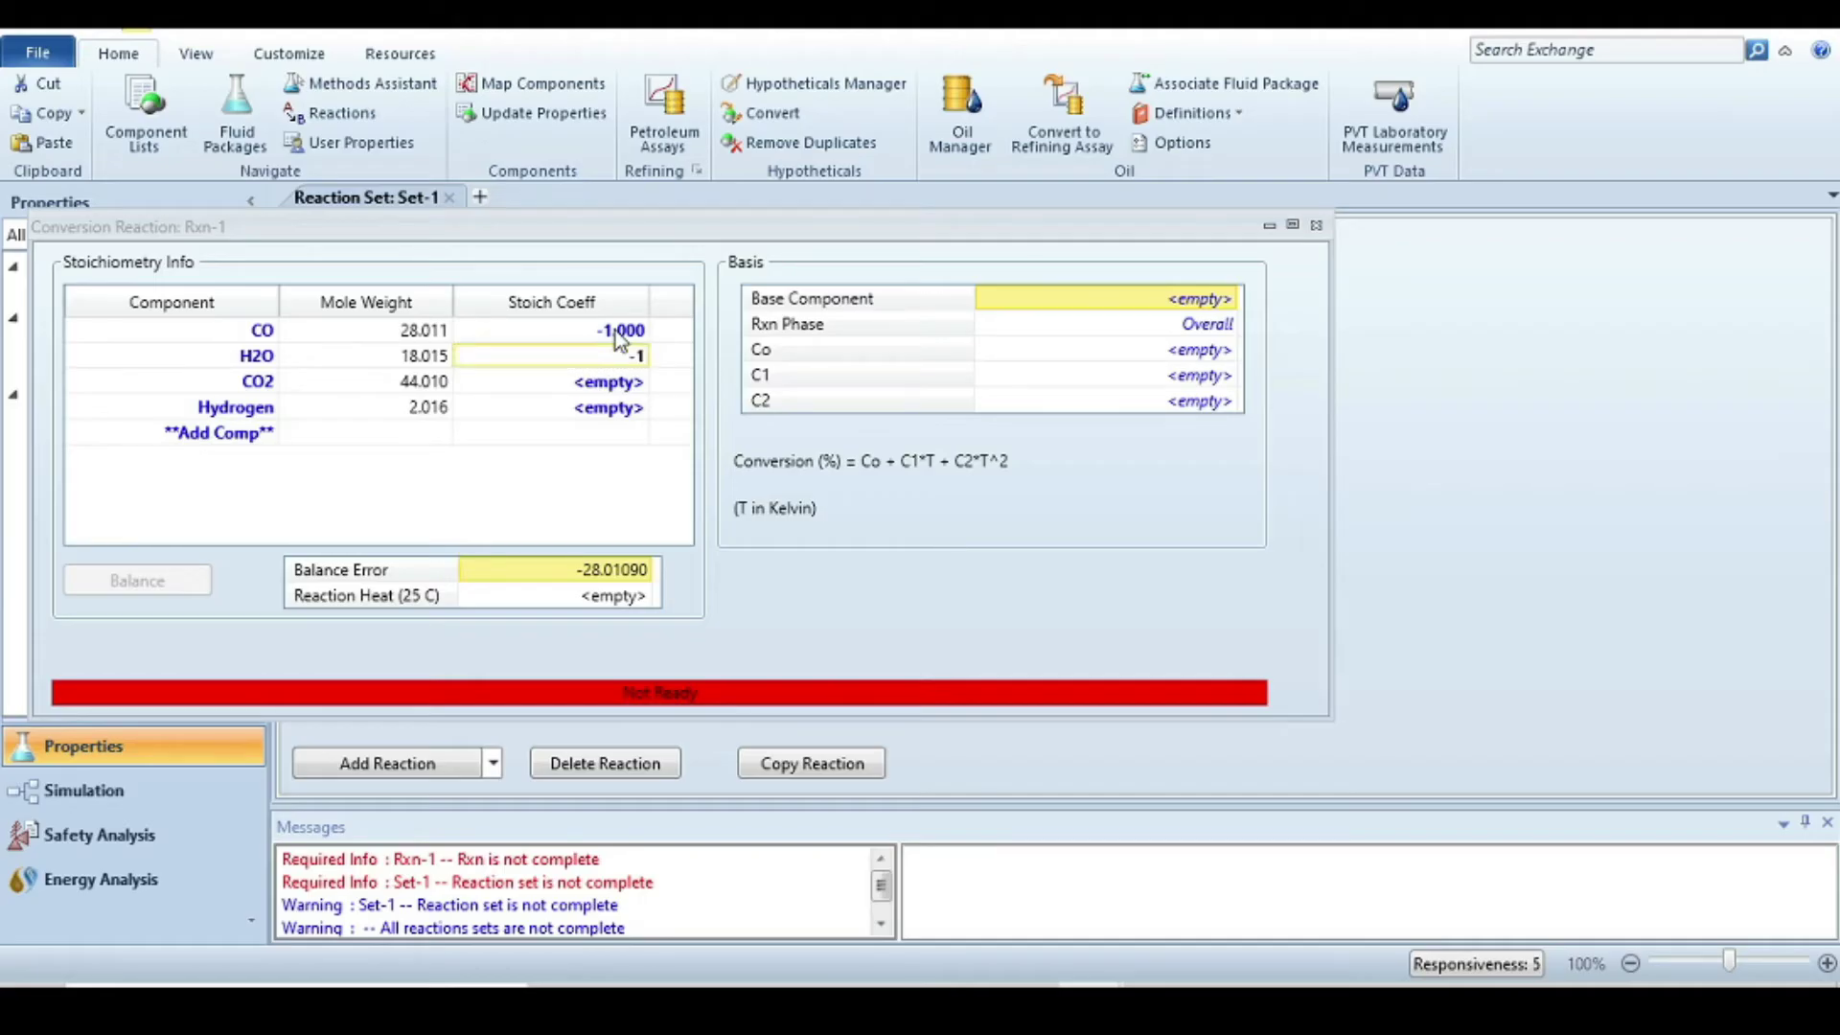
pyautogui.press('Return')
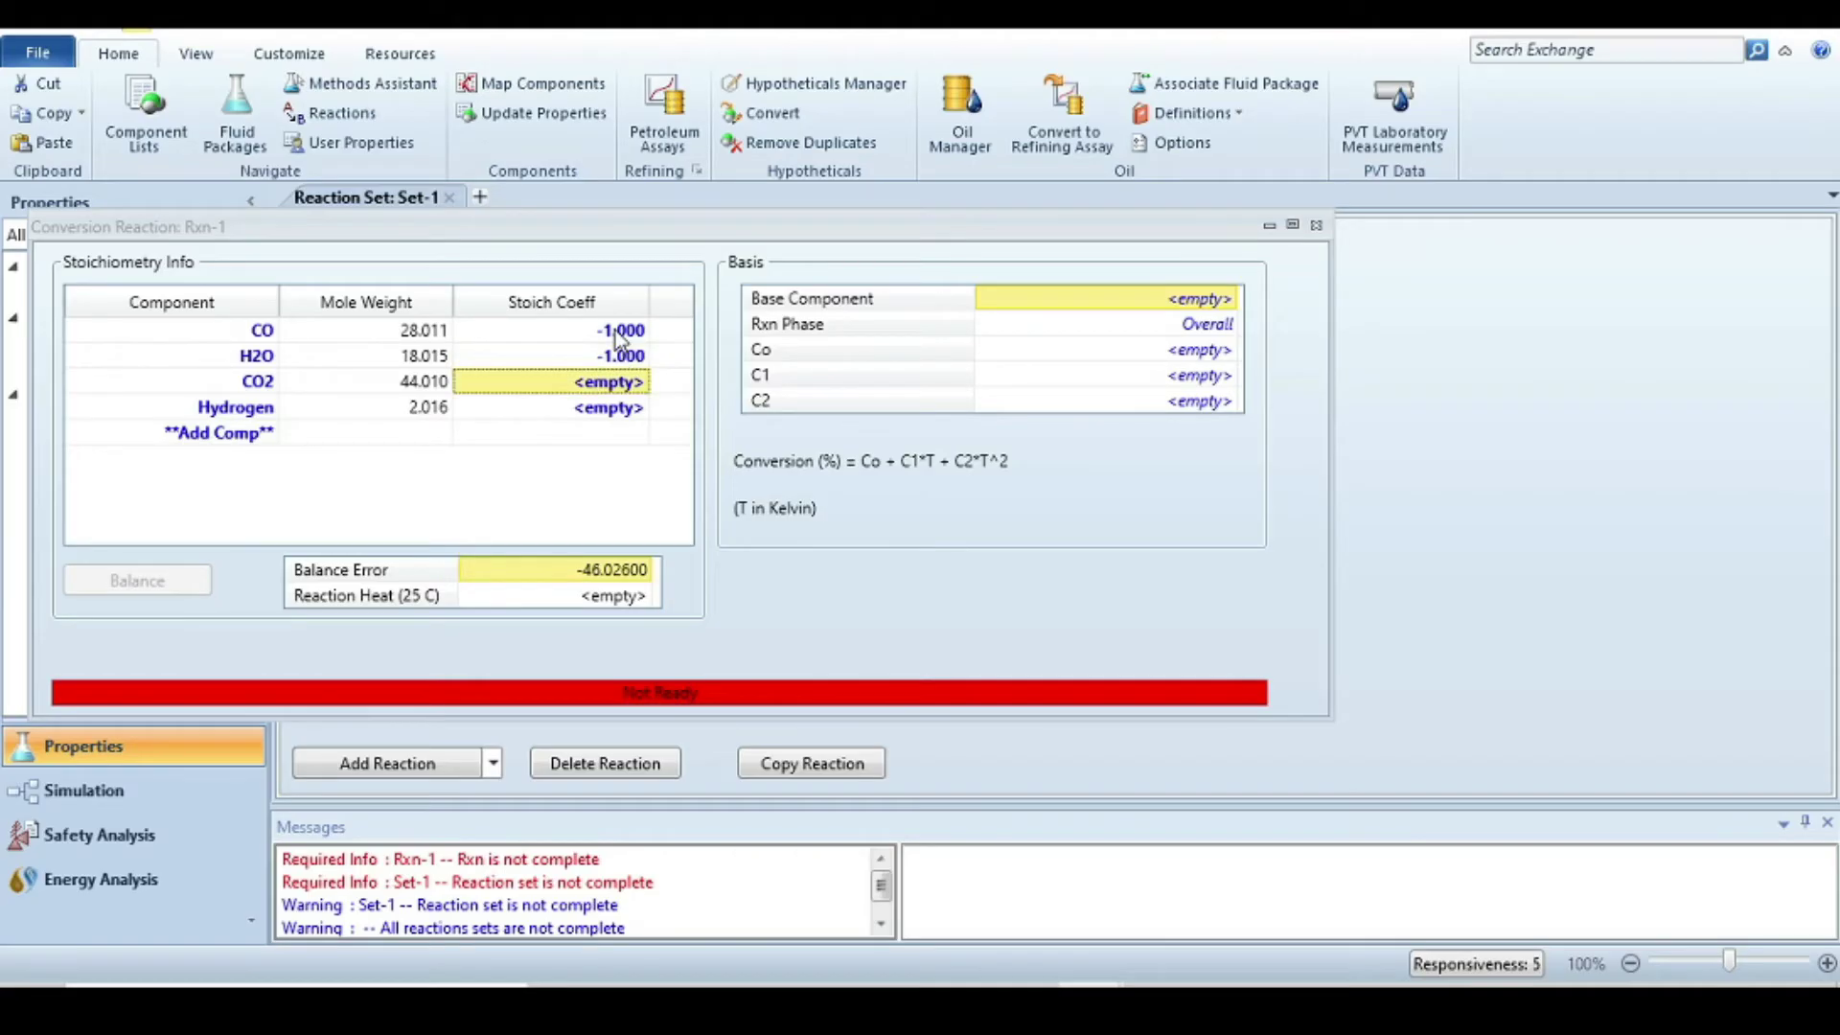
pyautogui.write('11')
pyautogui.press('Return')
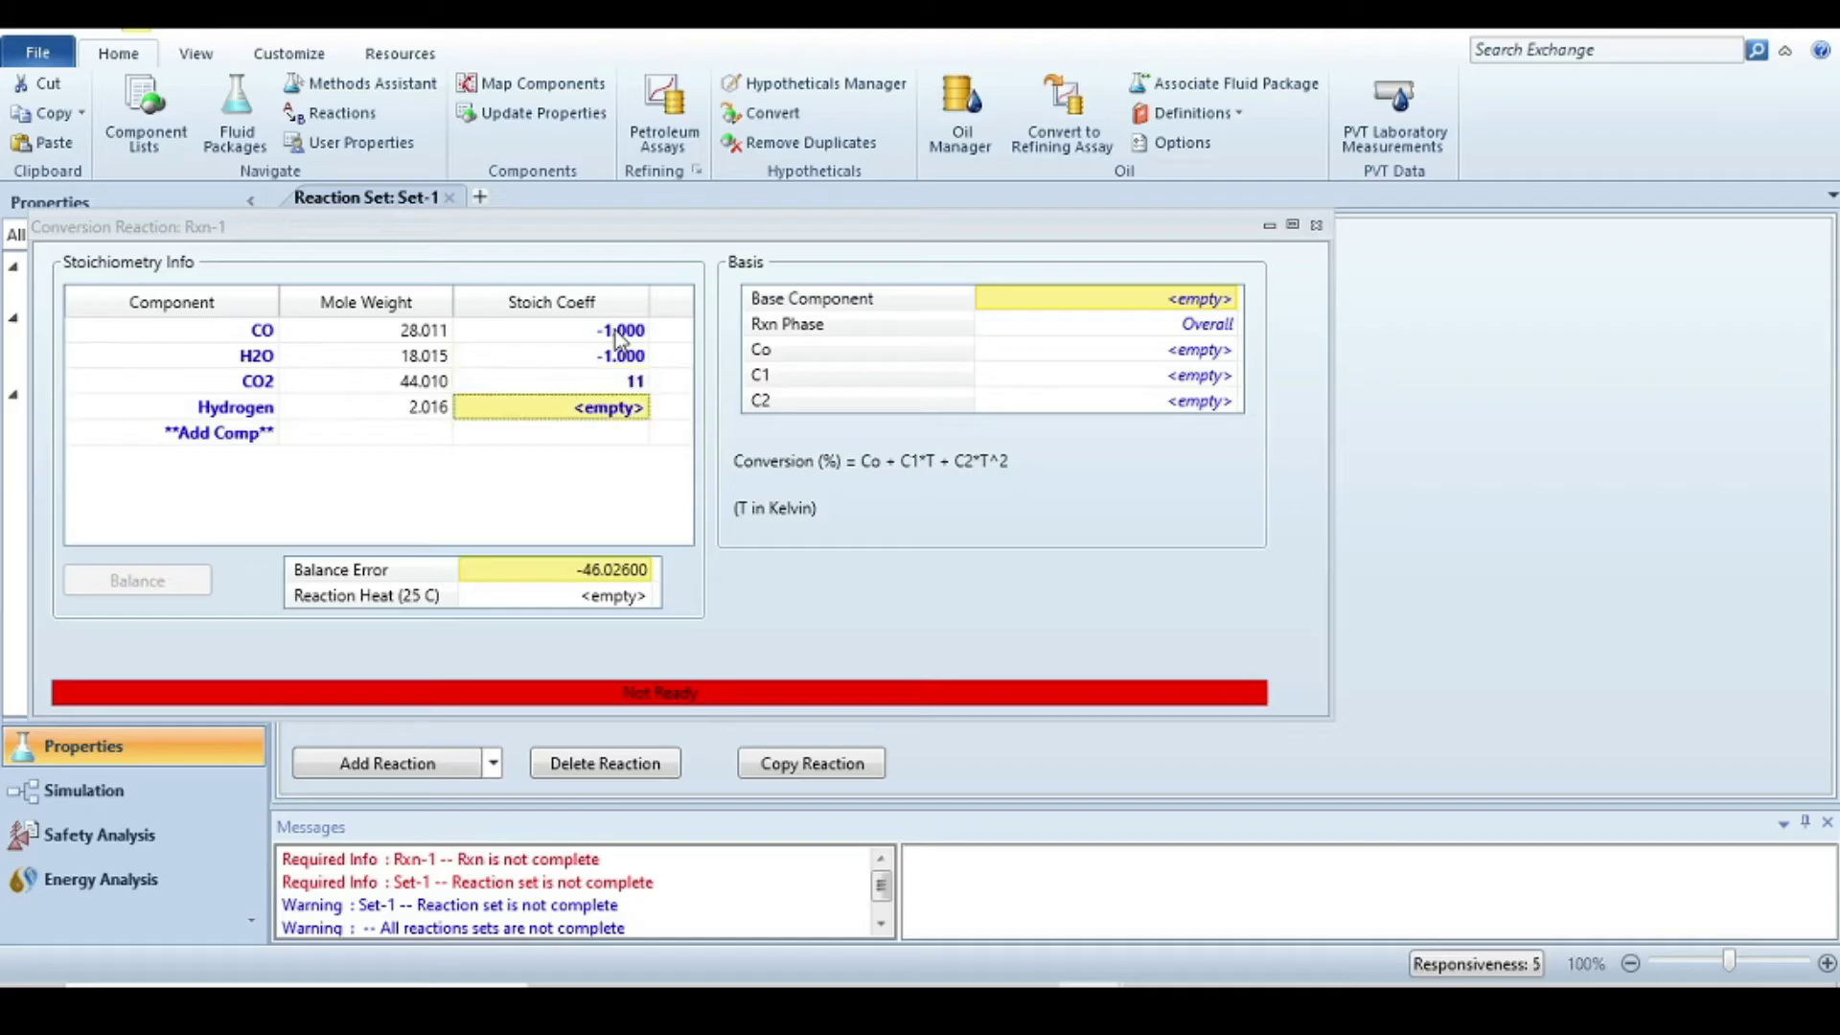
pyautogui.write('1')
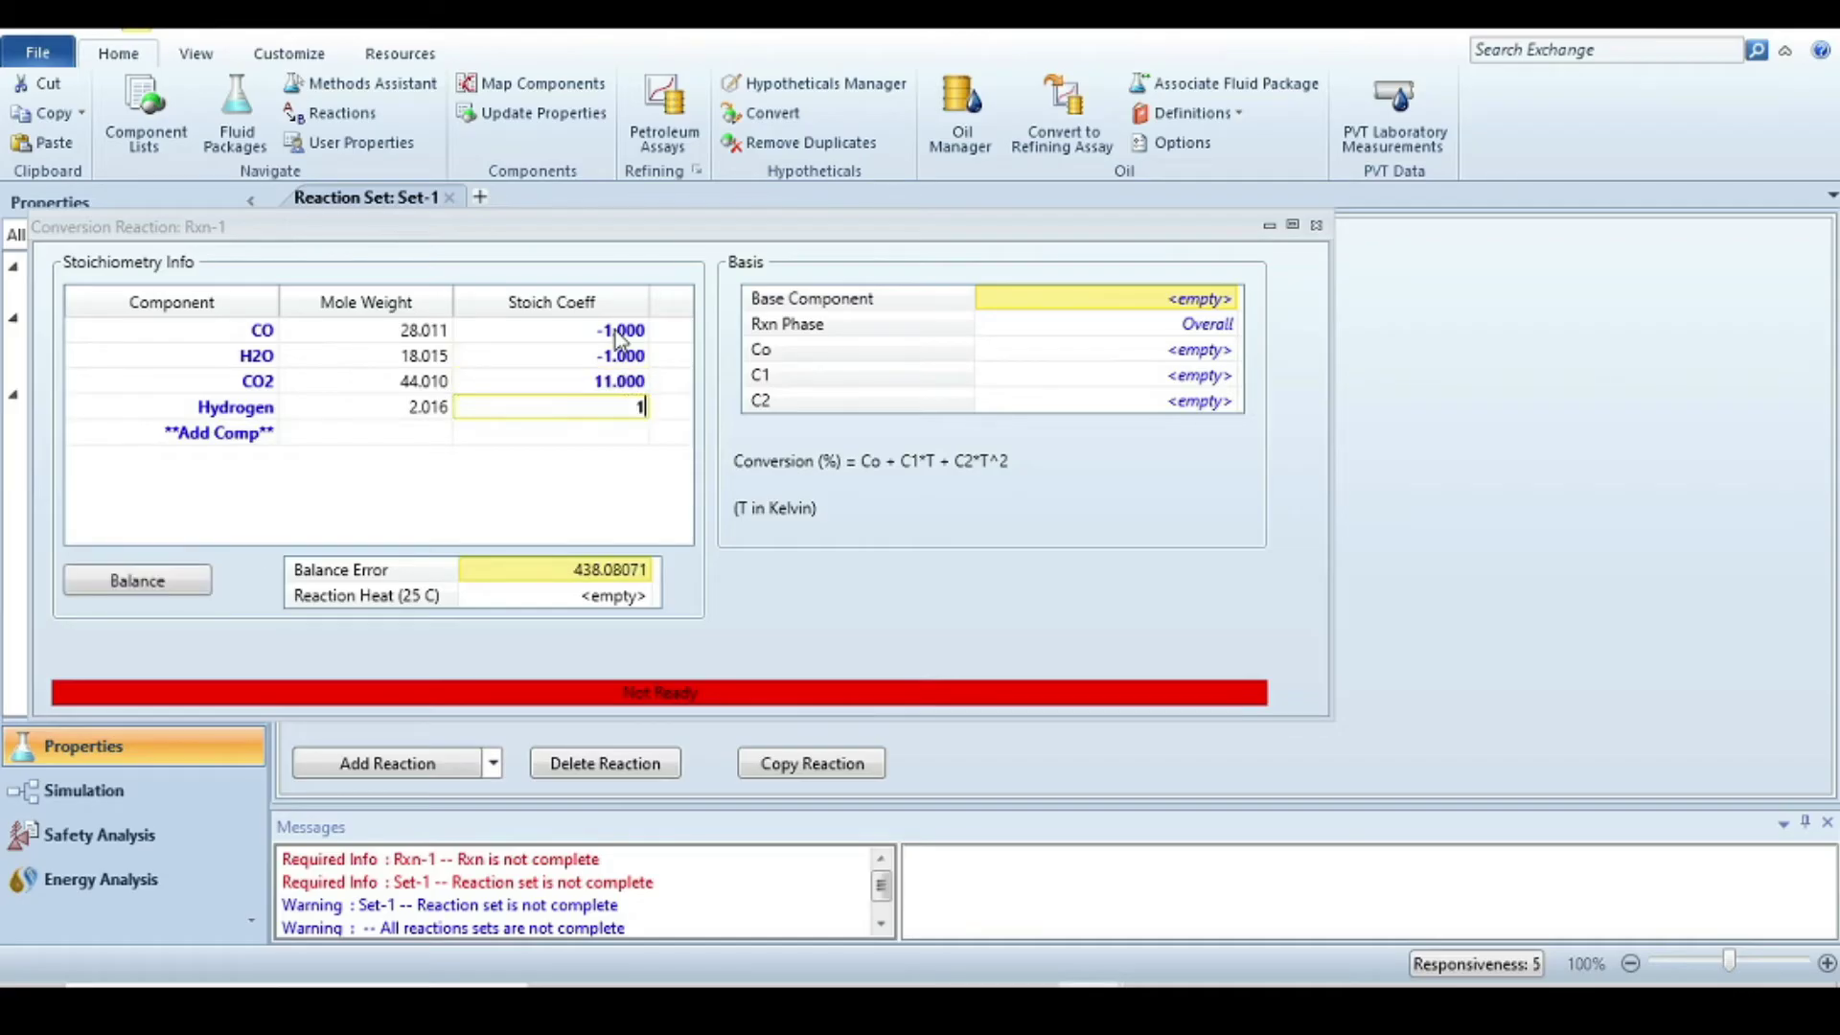
pyautogui.press('Return')
pyautogui.click(639, 381)
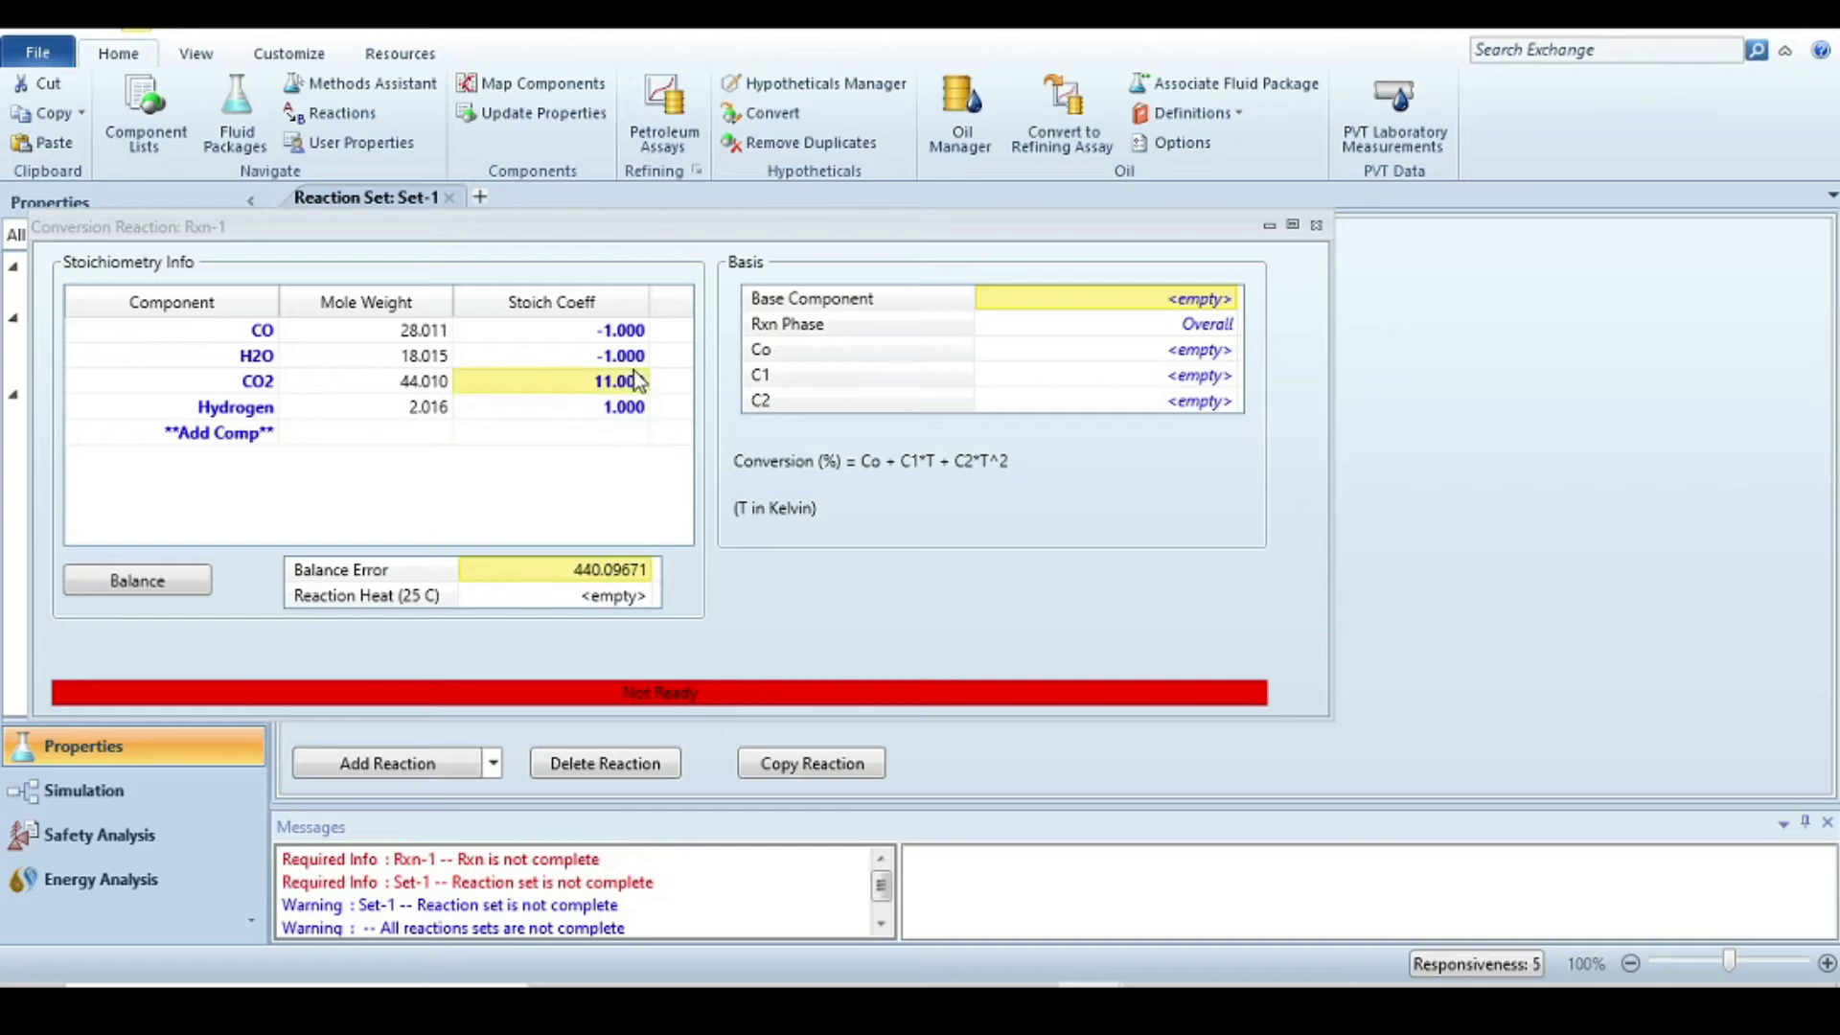
pyautogui.press('BackSpace')
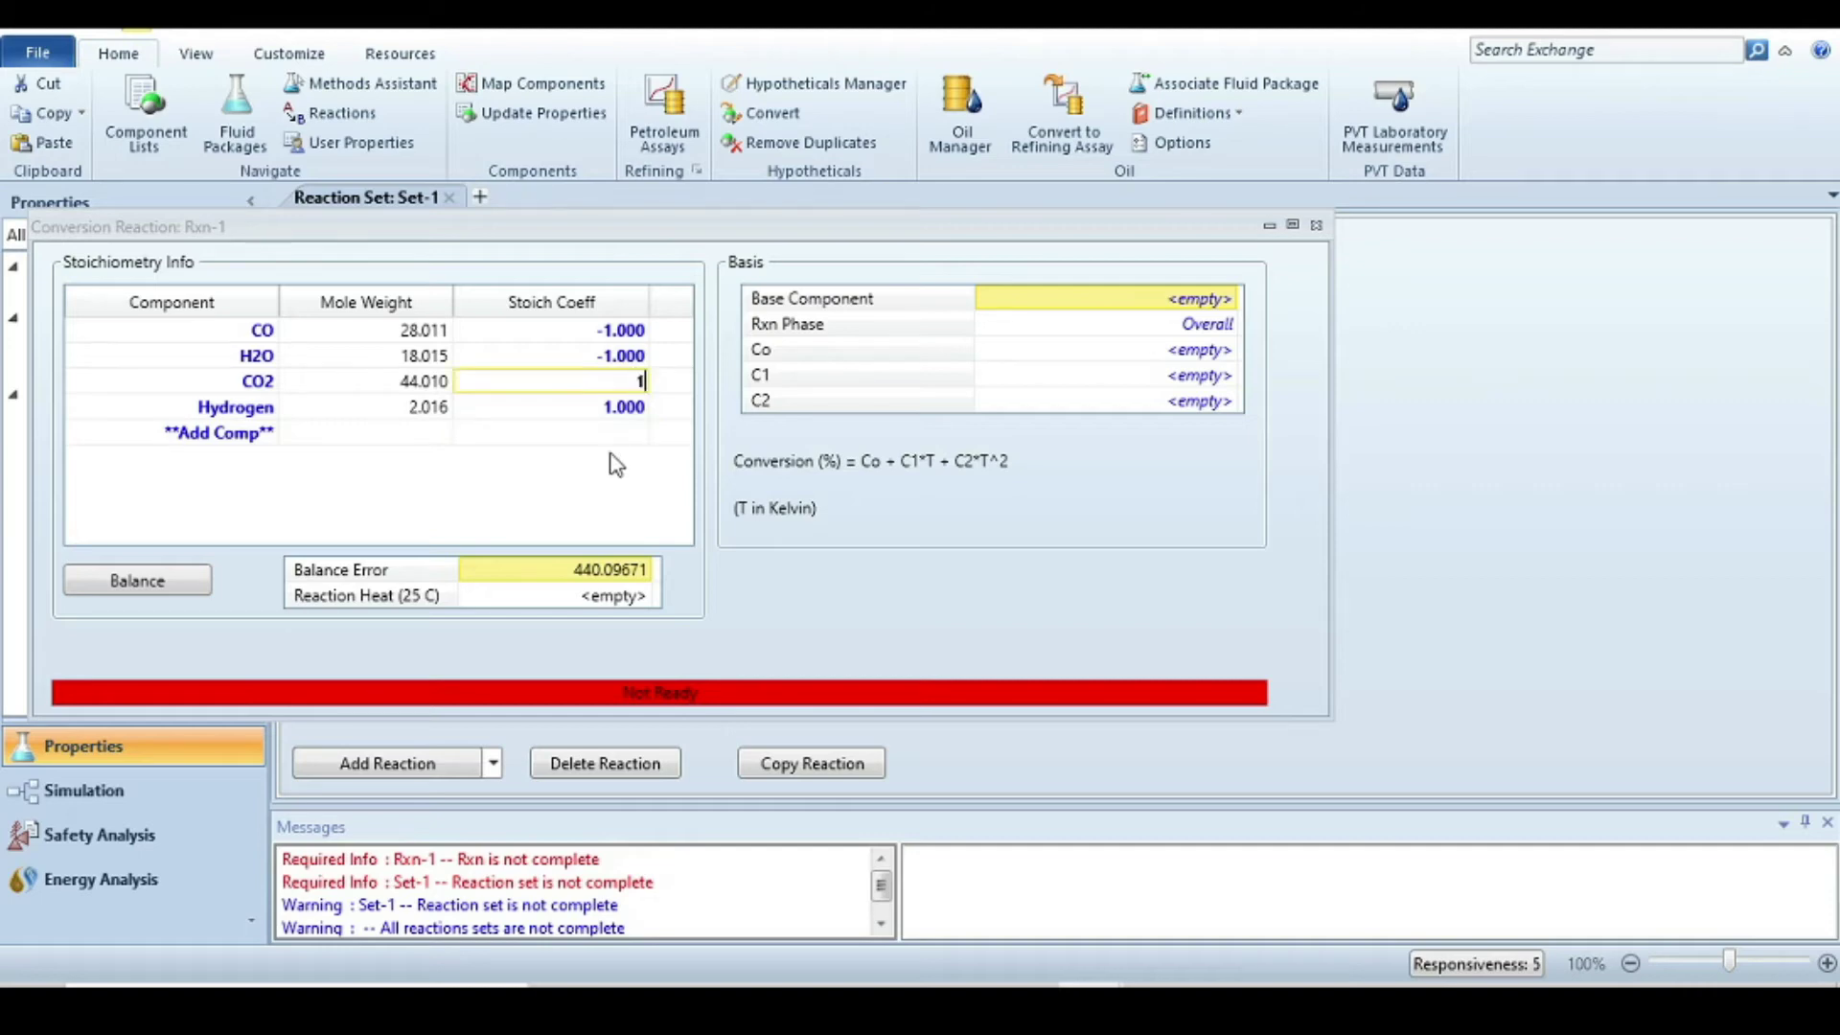
pyautogui.write('1')
pyautogui.press('Return')
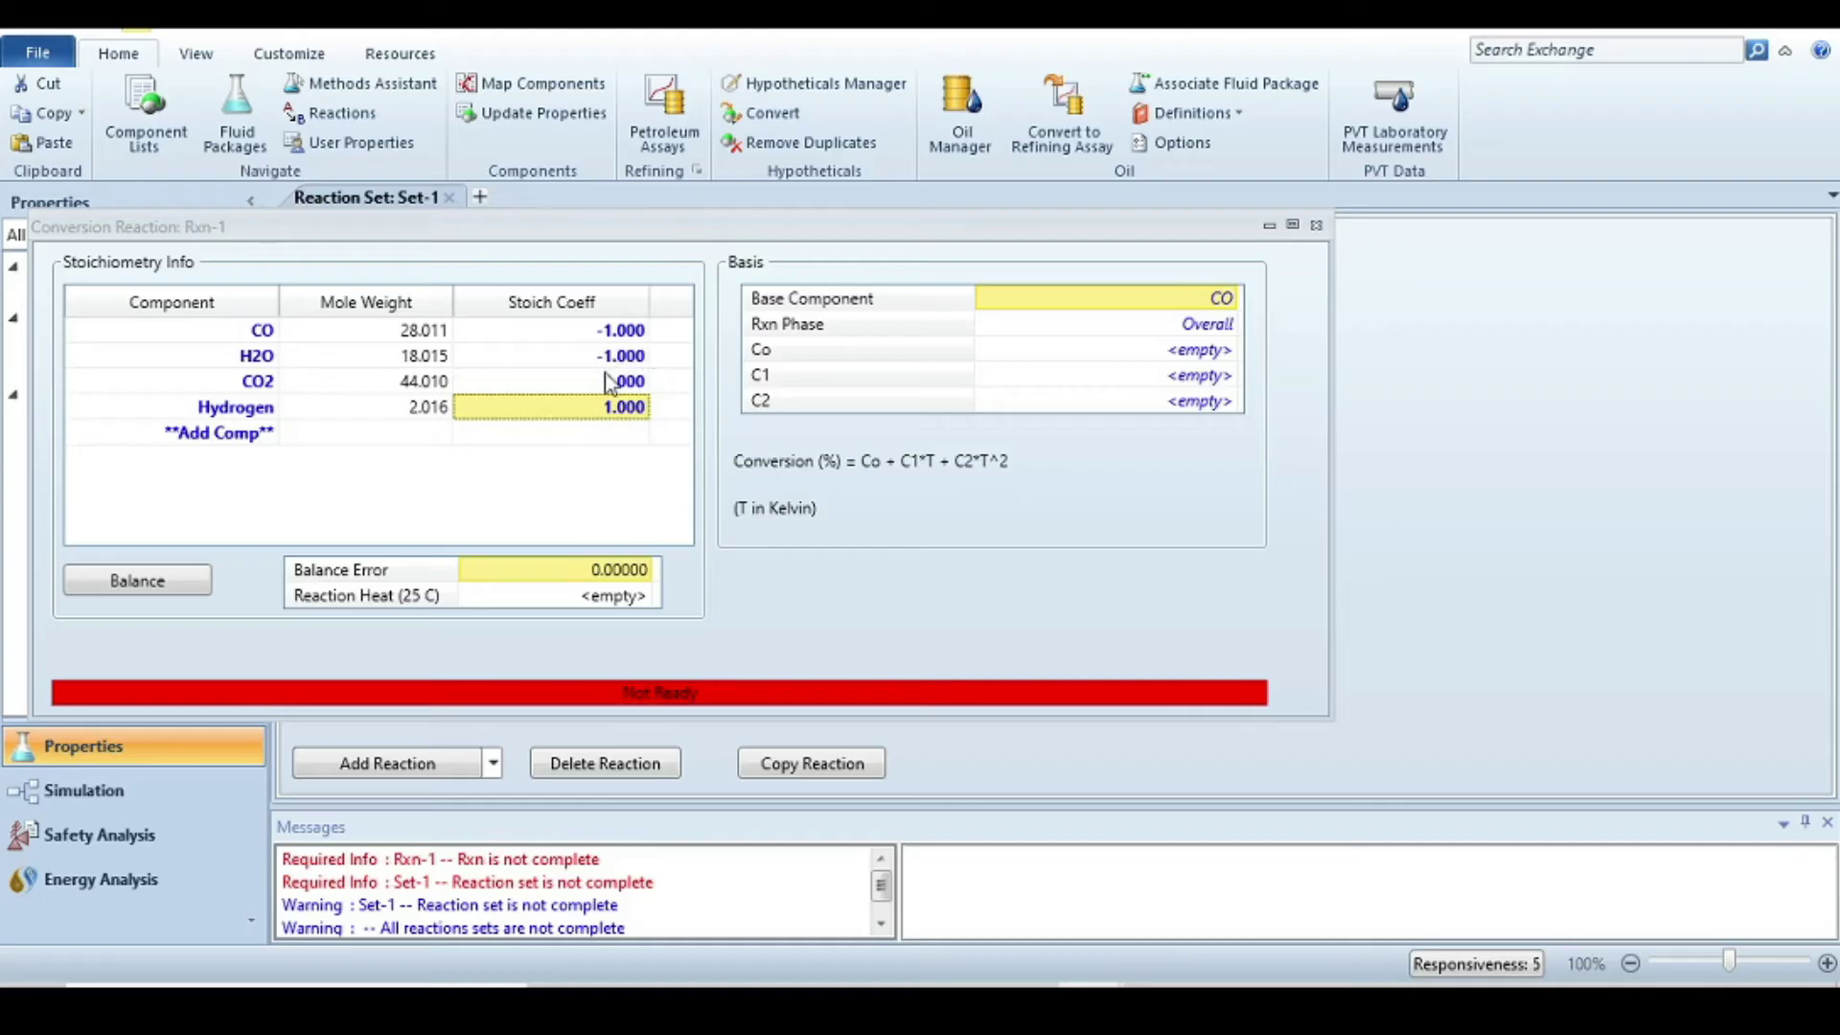
pyautogui.hotkey('alt', 'Tab')
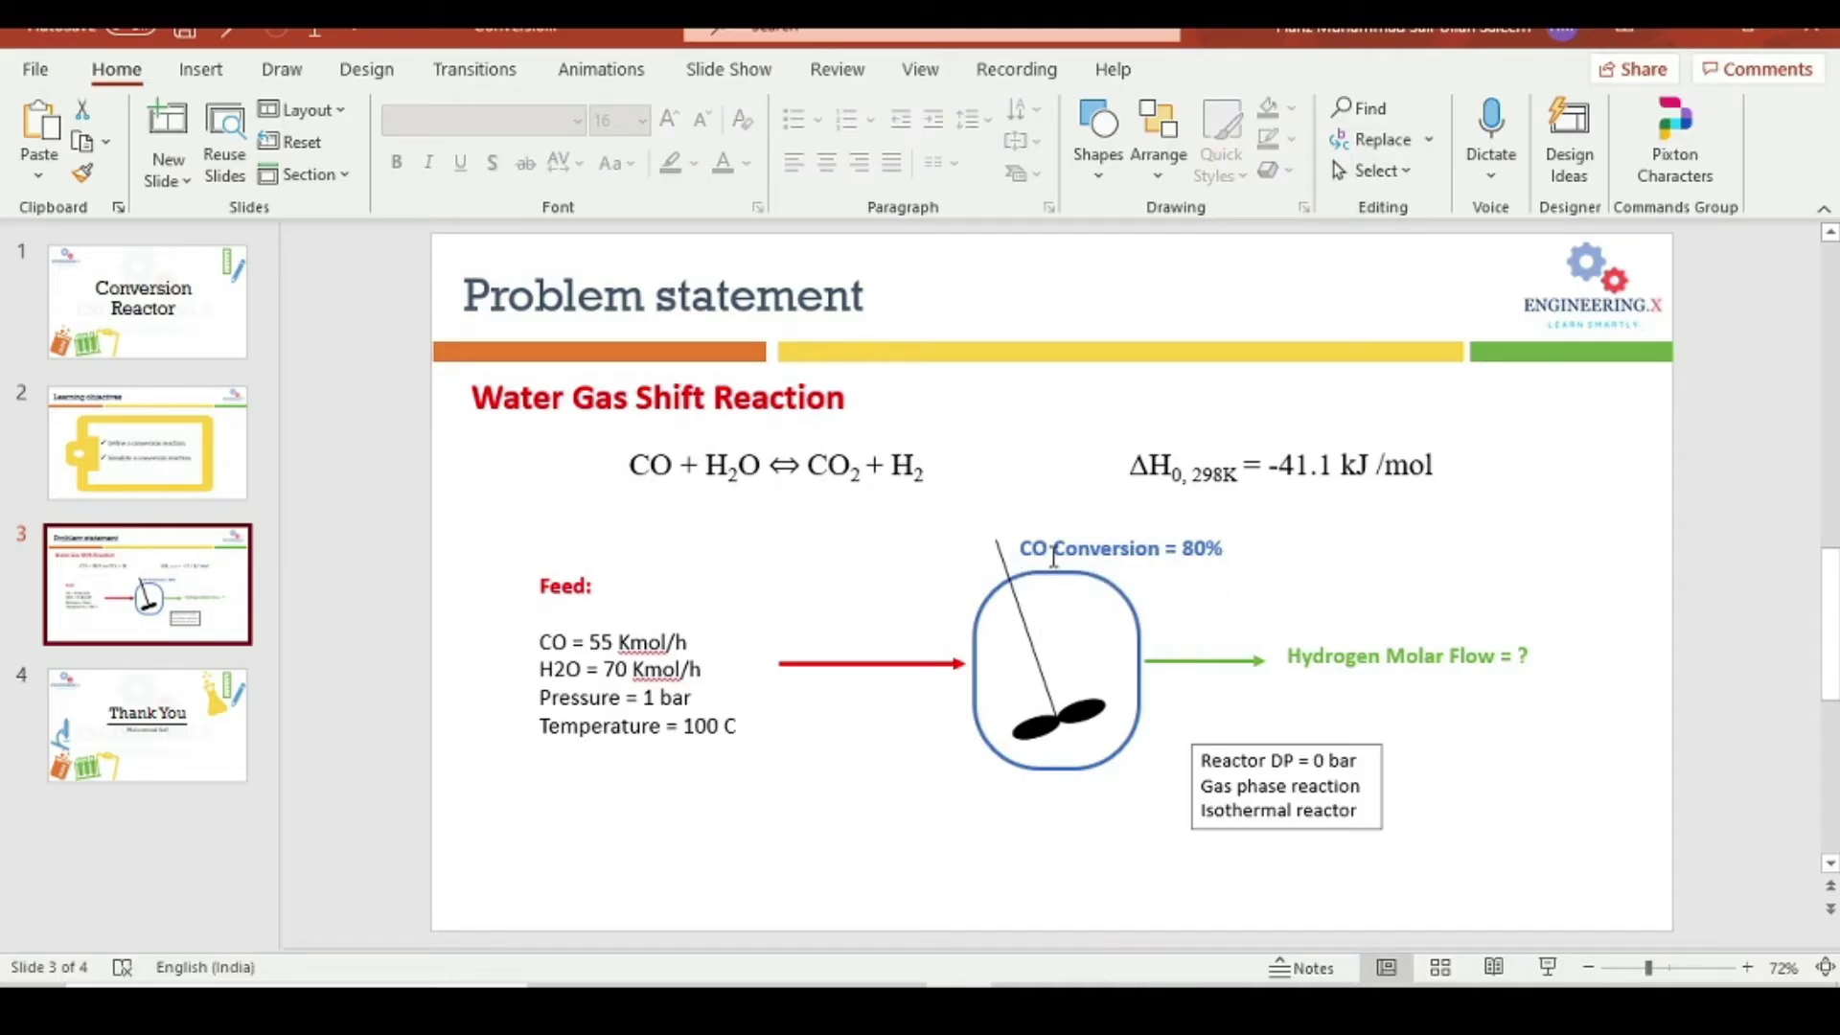
# Step: Go back to the HYSYS Rxn-1 window after reading the problem statement
pyautogui.click(1237, 905)
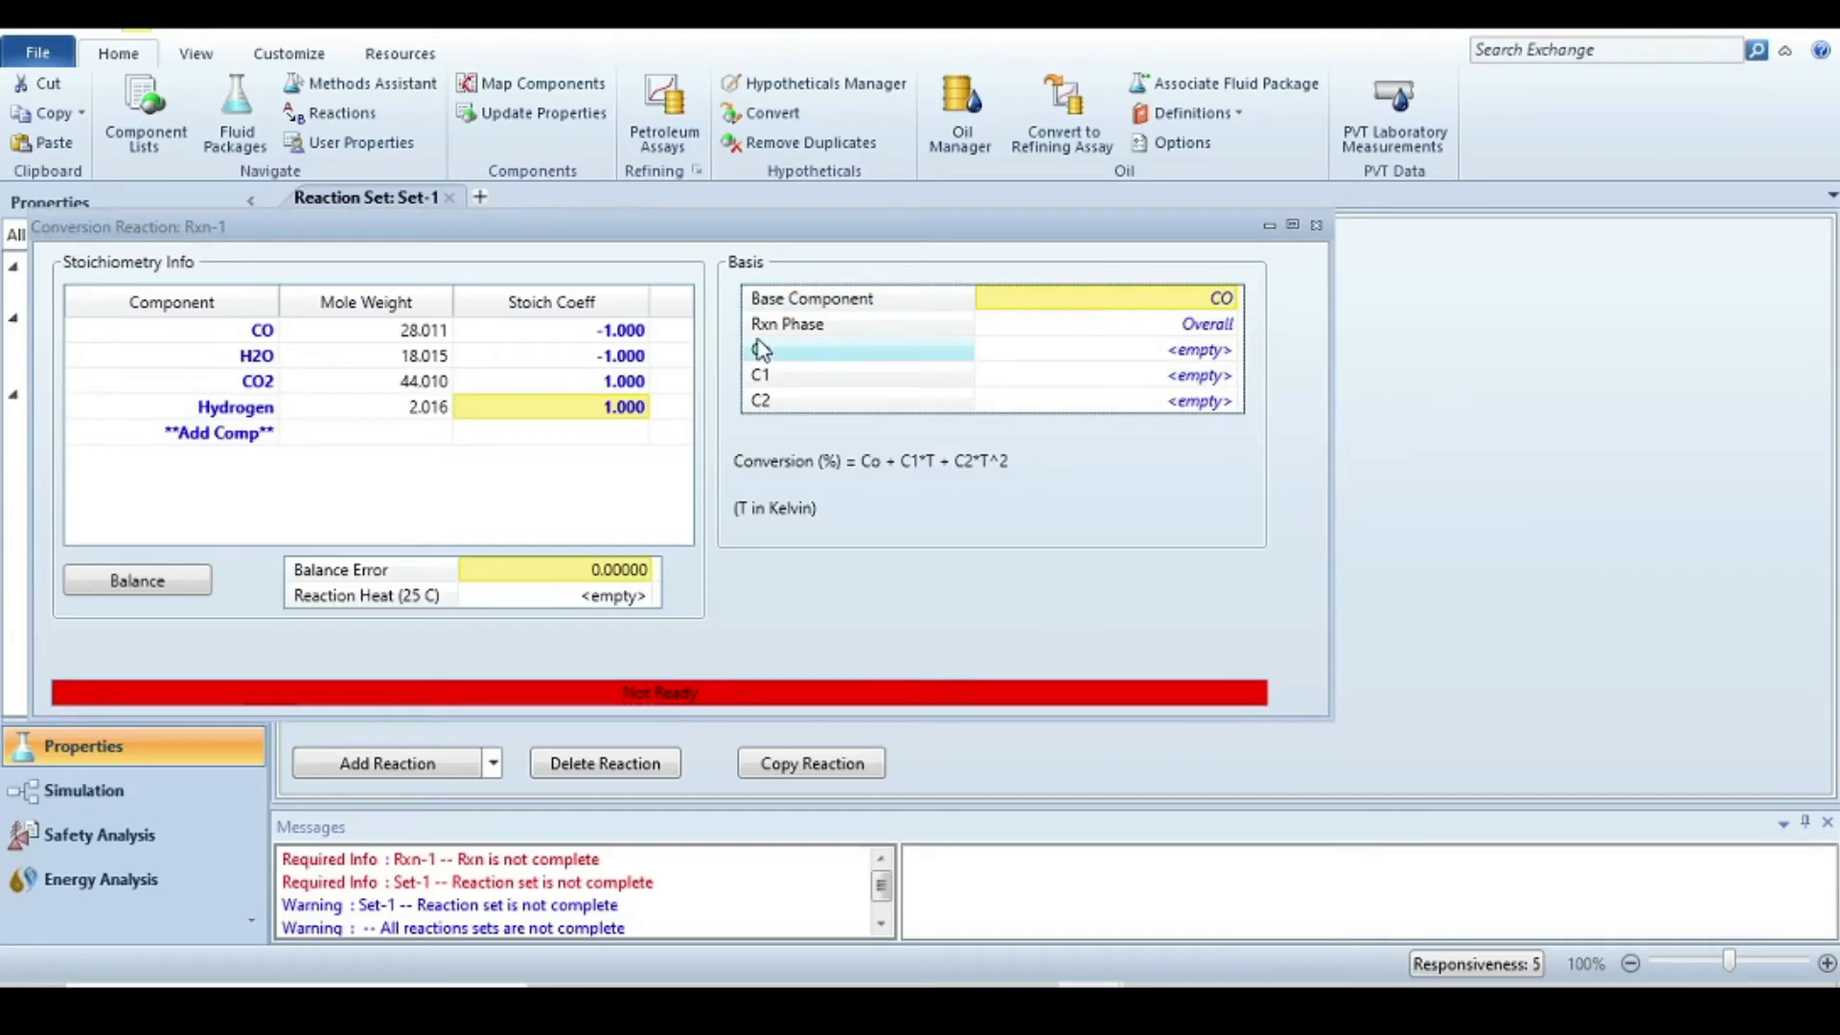
# Step: Set Rxn-1 to VapourPhase with a constant CO conversion term Co of 80
pyautogui.click(1227, 325)
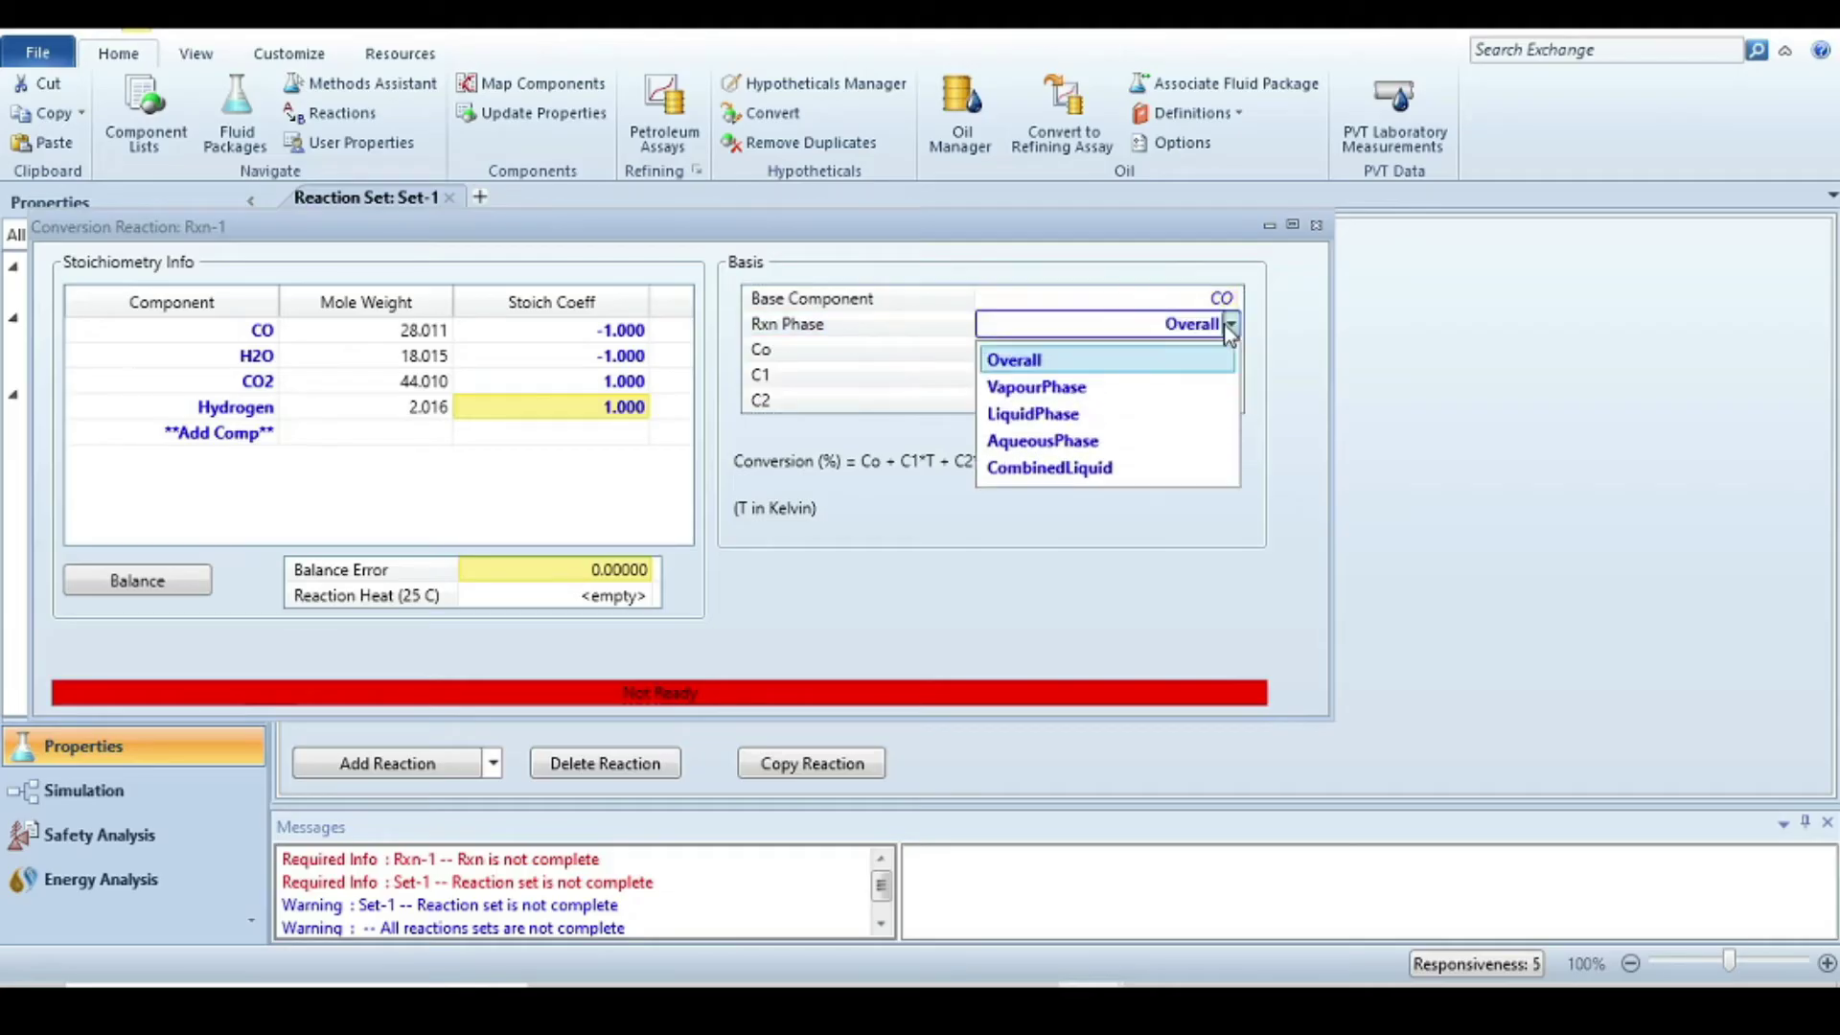
pyautogui.click(1079, 394)
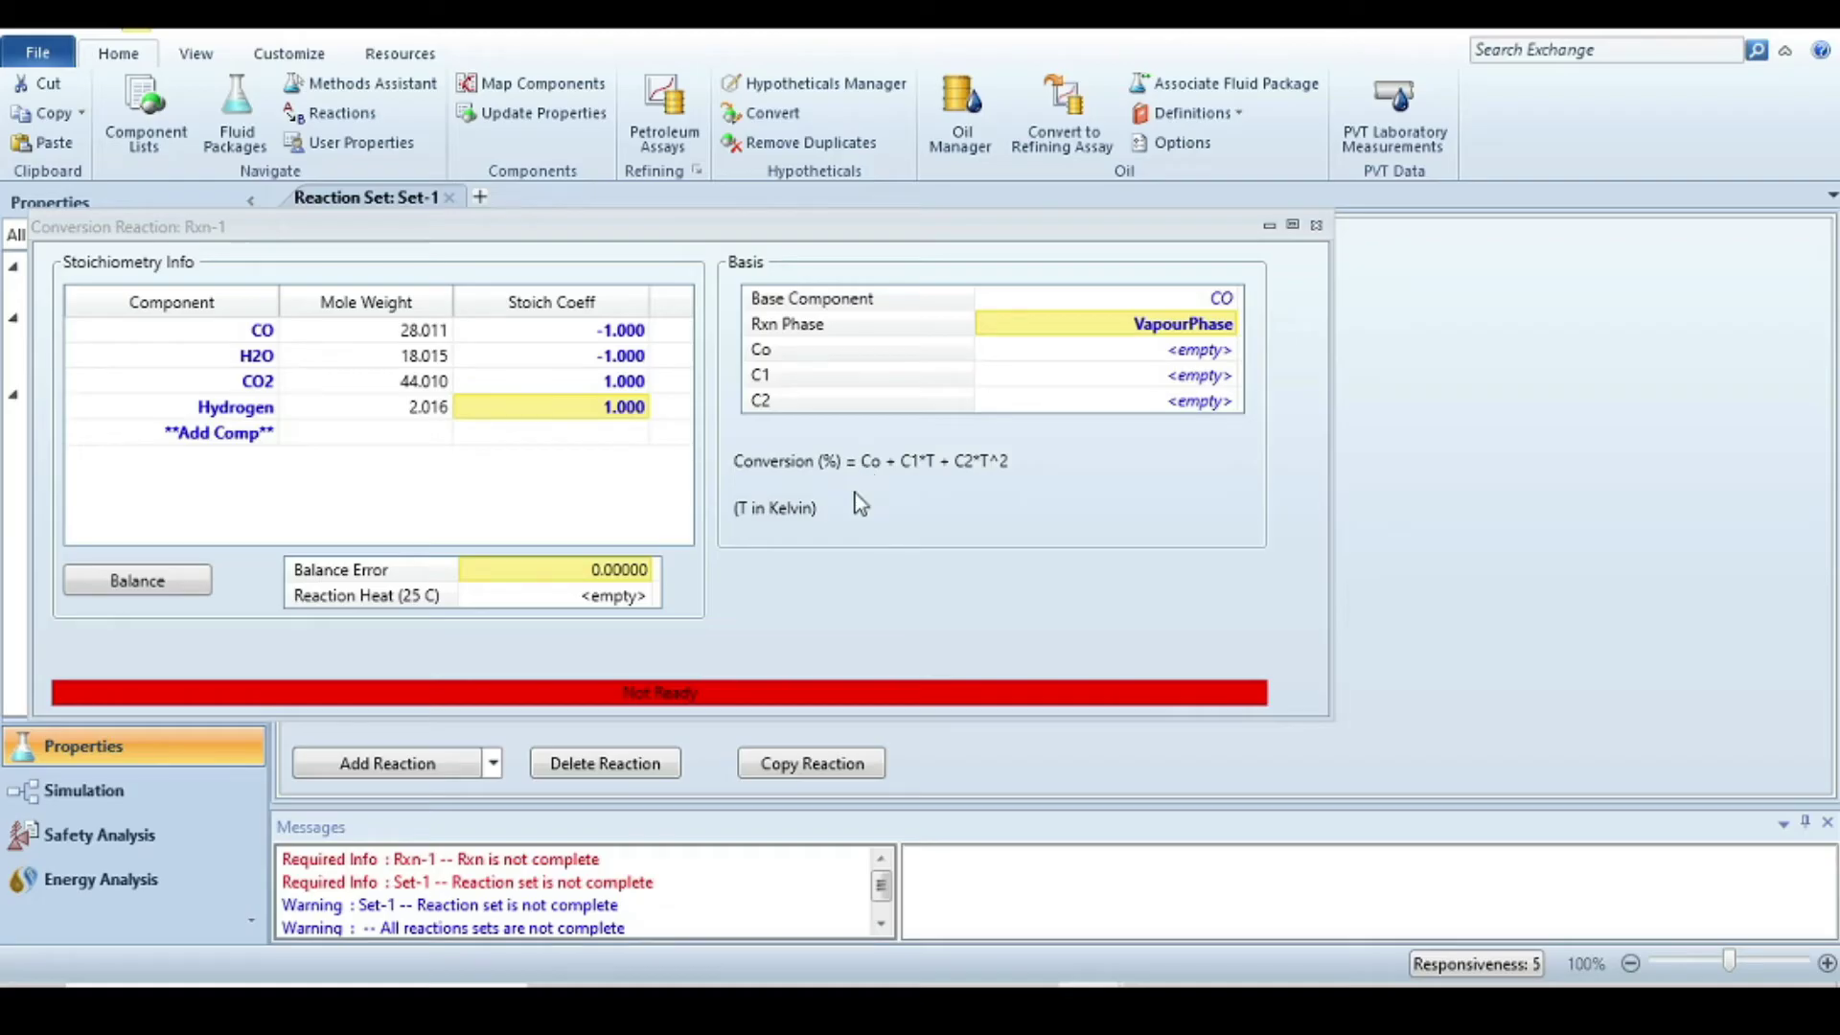
pyautogui.click(1197, 355)
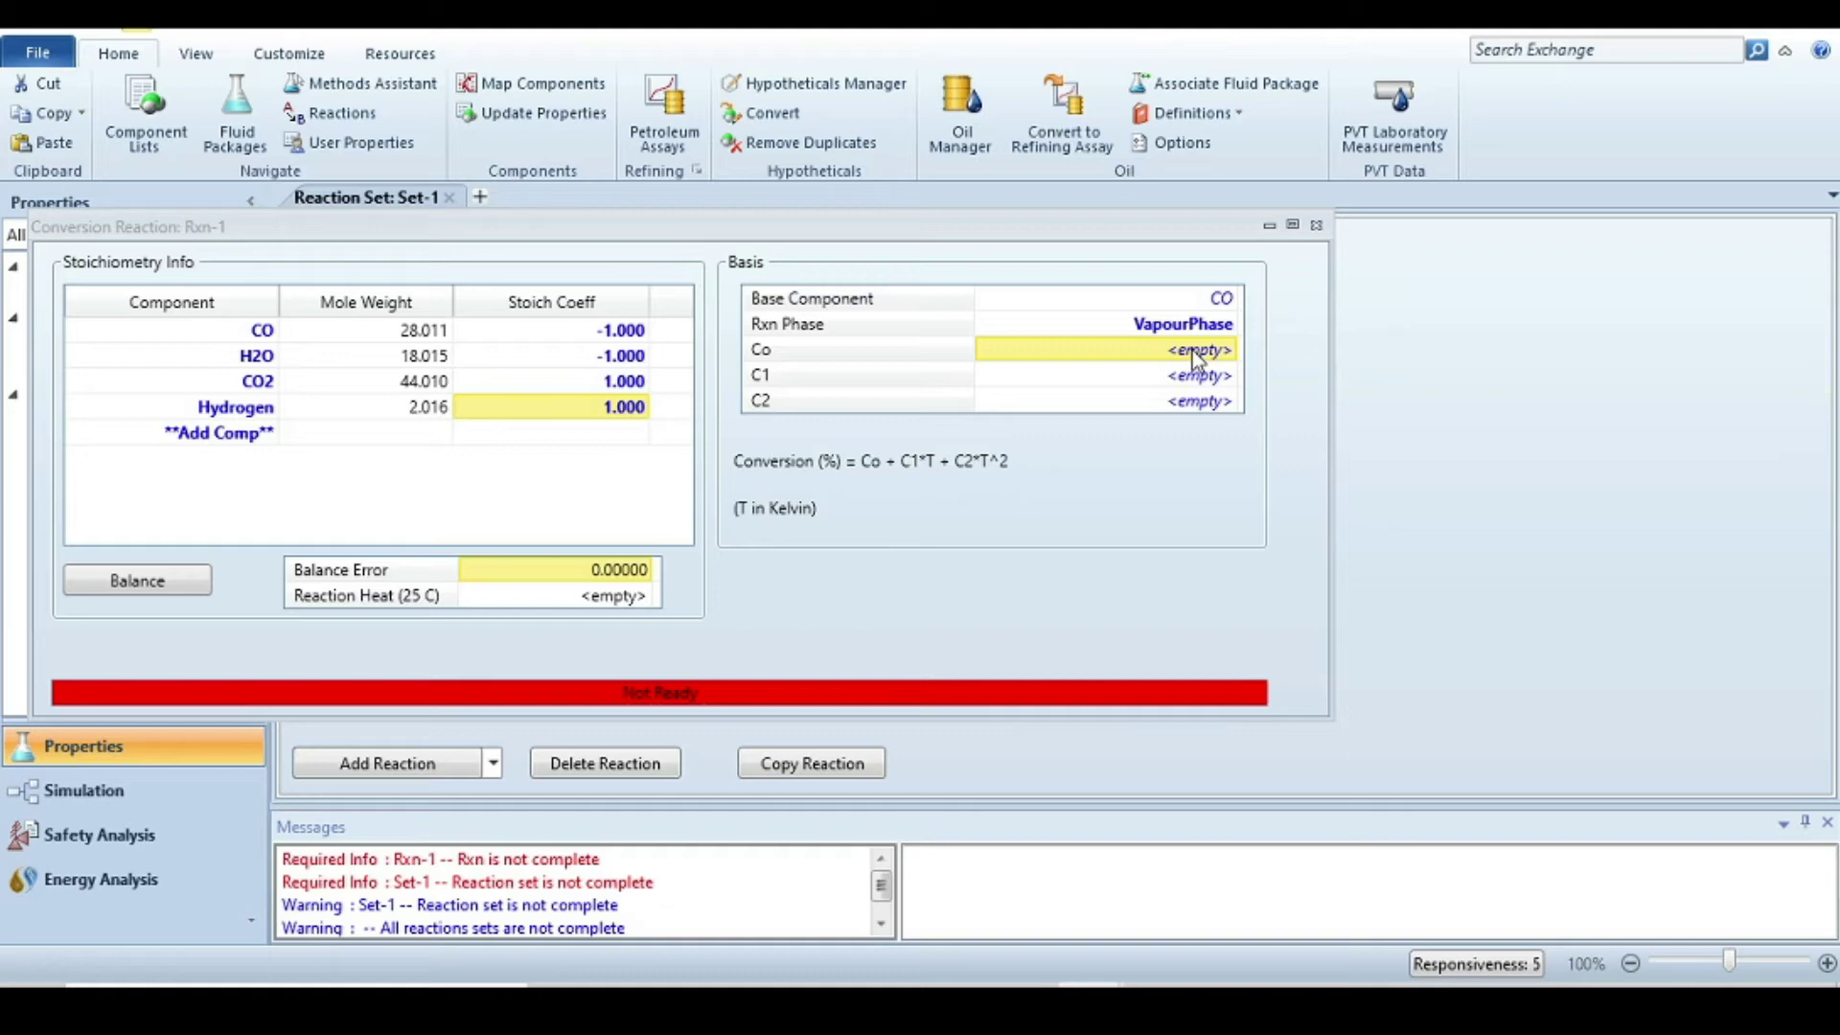
pyautogui.write('80')
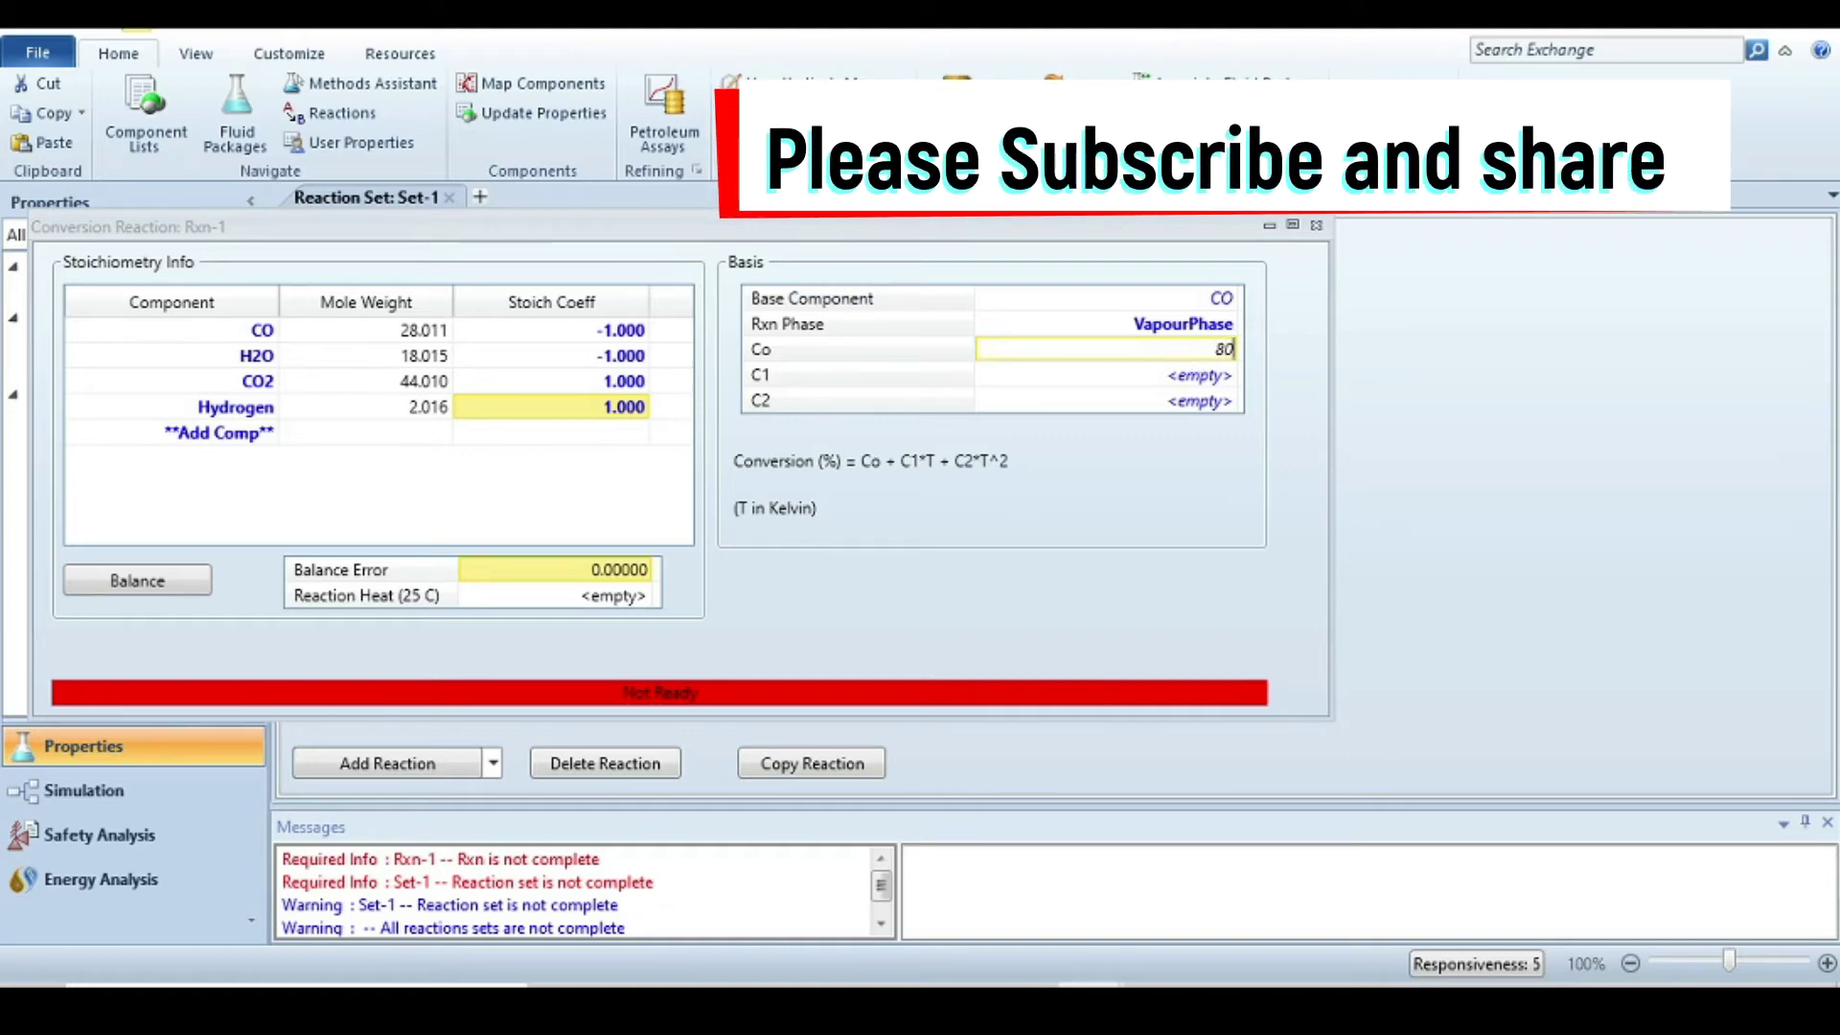
pyautogui.press('Return')
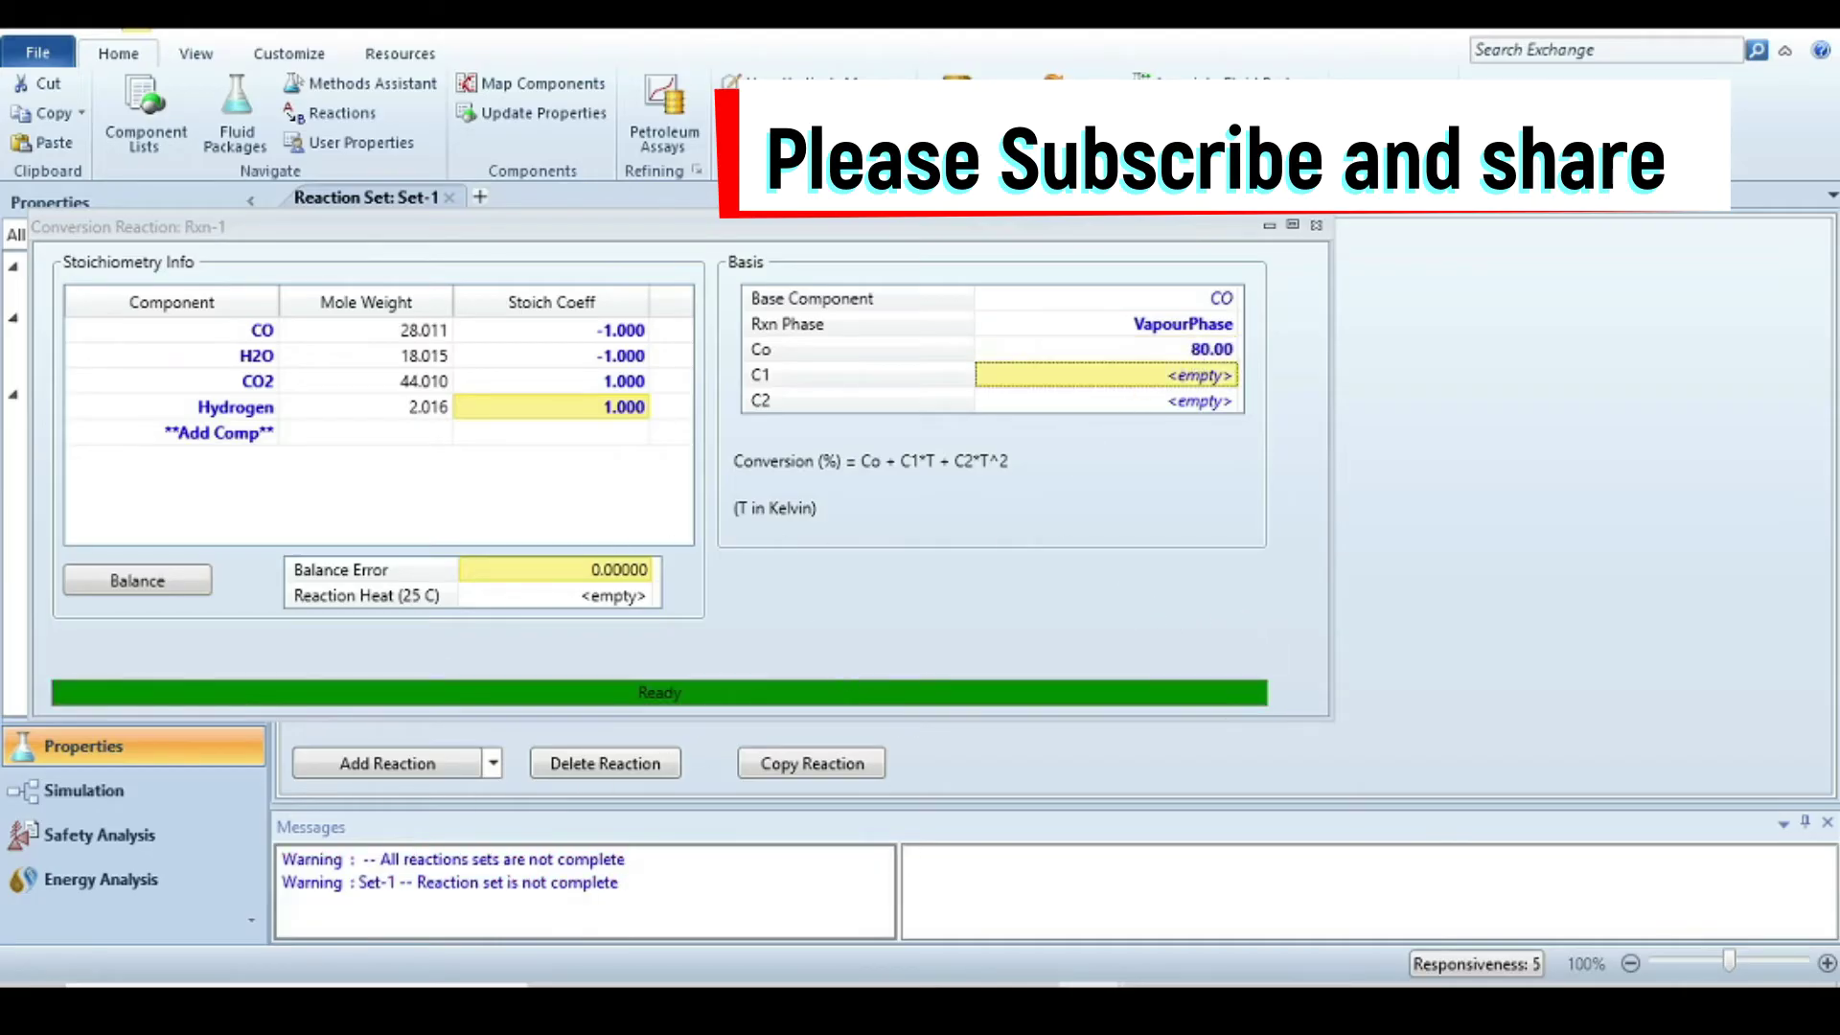
pyautogui.hotkey('alt', 'Tab')
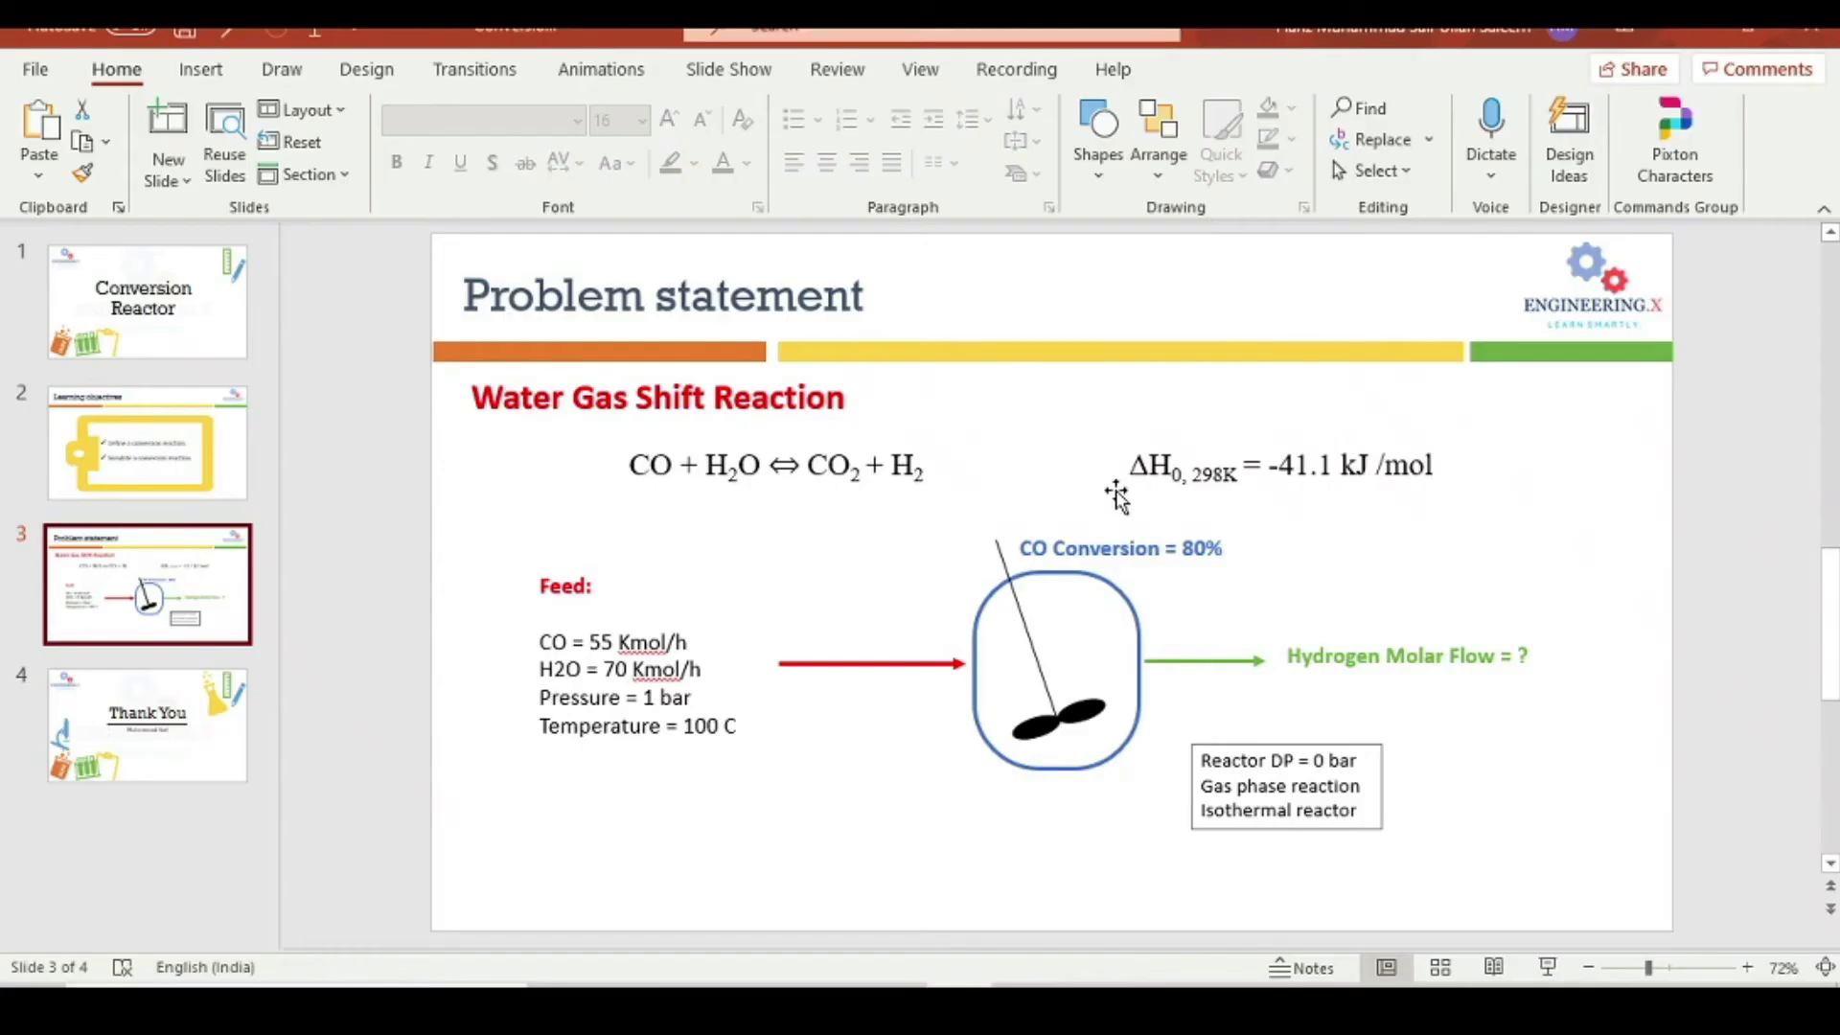
pyautogui.hotkey('alt', 'Tab')
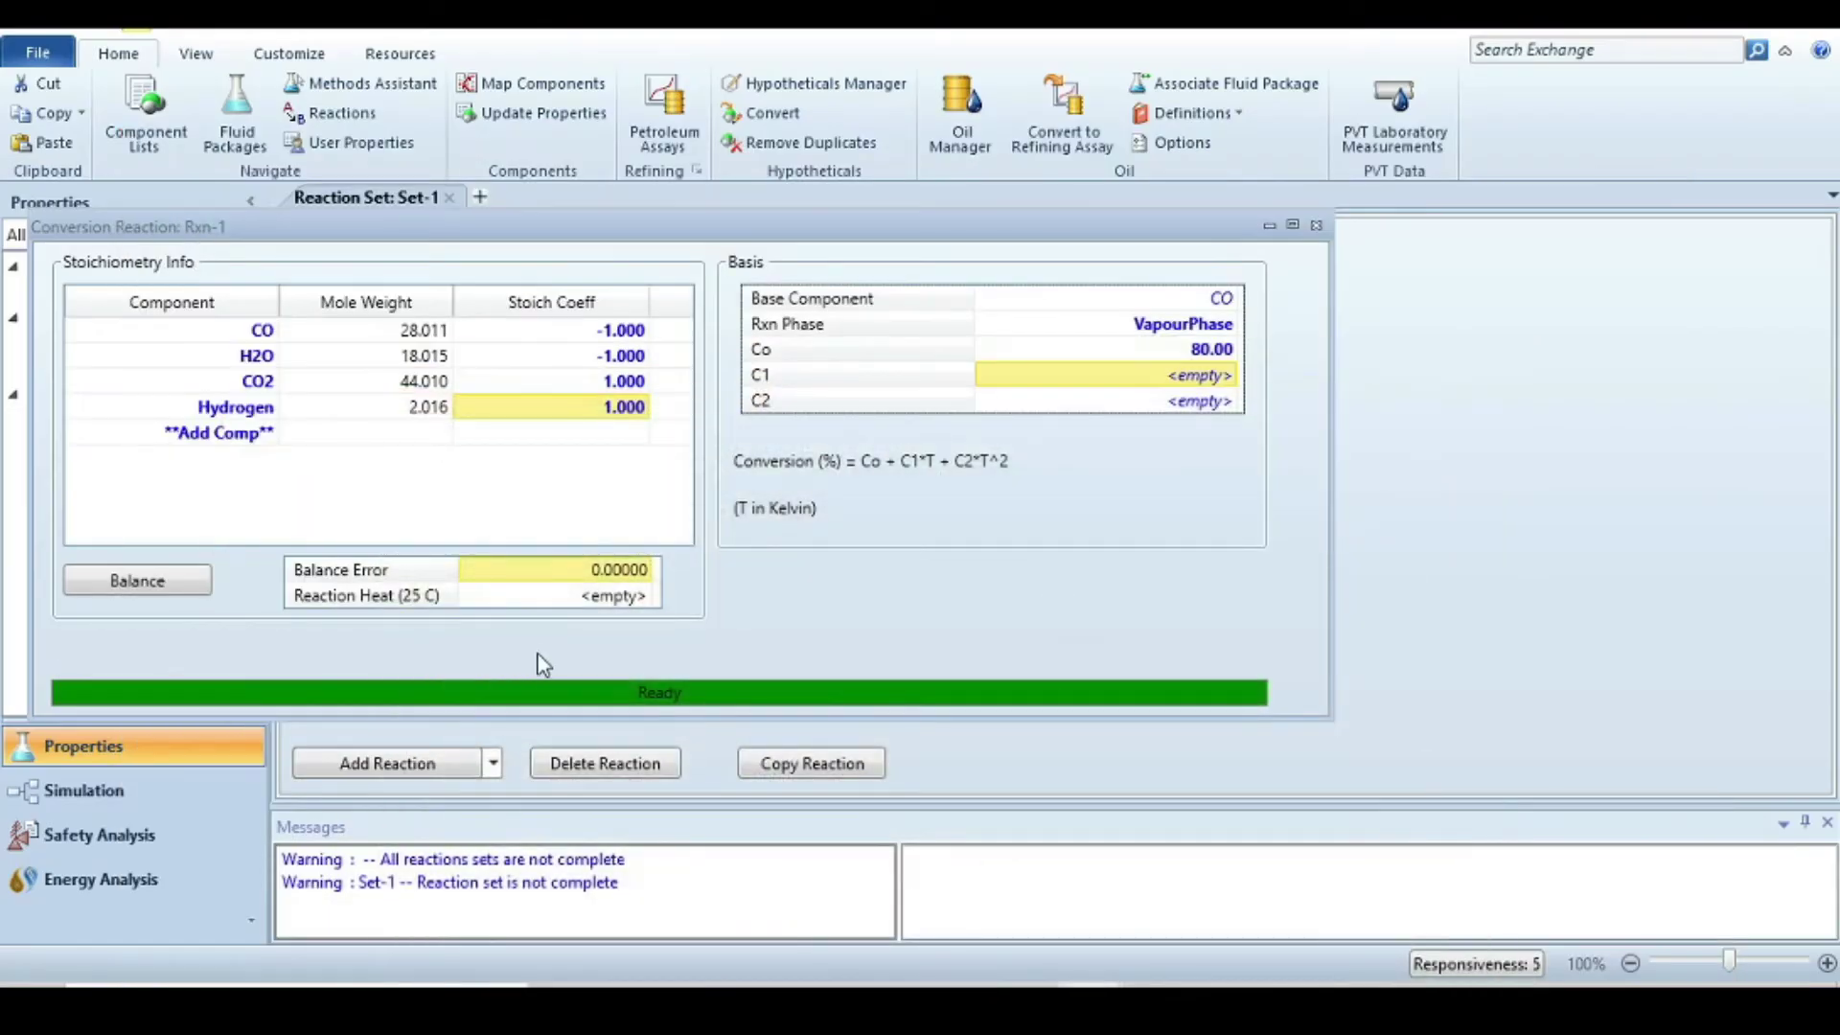
# Step: Add reaction set Set-1 to fluid package Basis-1, then enter the Simulation environment
pyautogui.click(1316, 225)
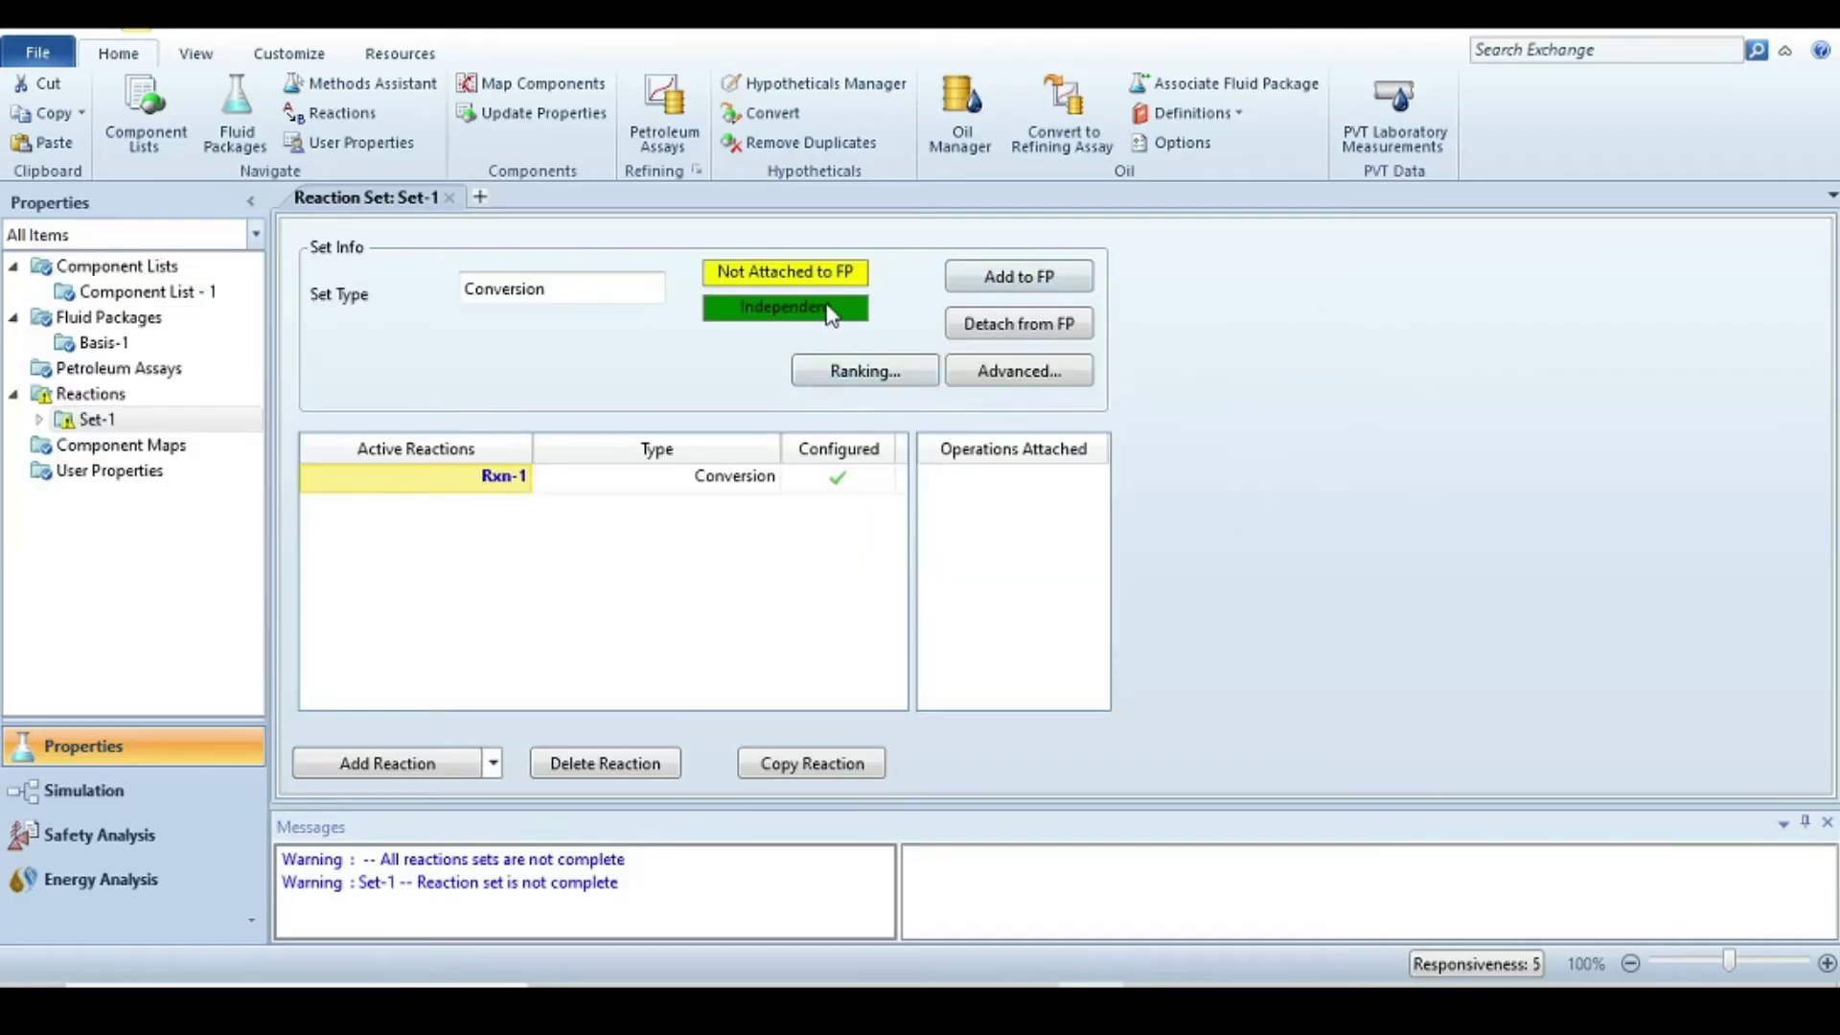
pyautogui.click(1020, 276)
pyautogui.click(916, 690)
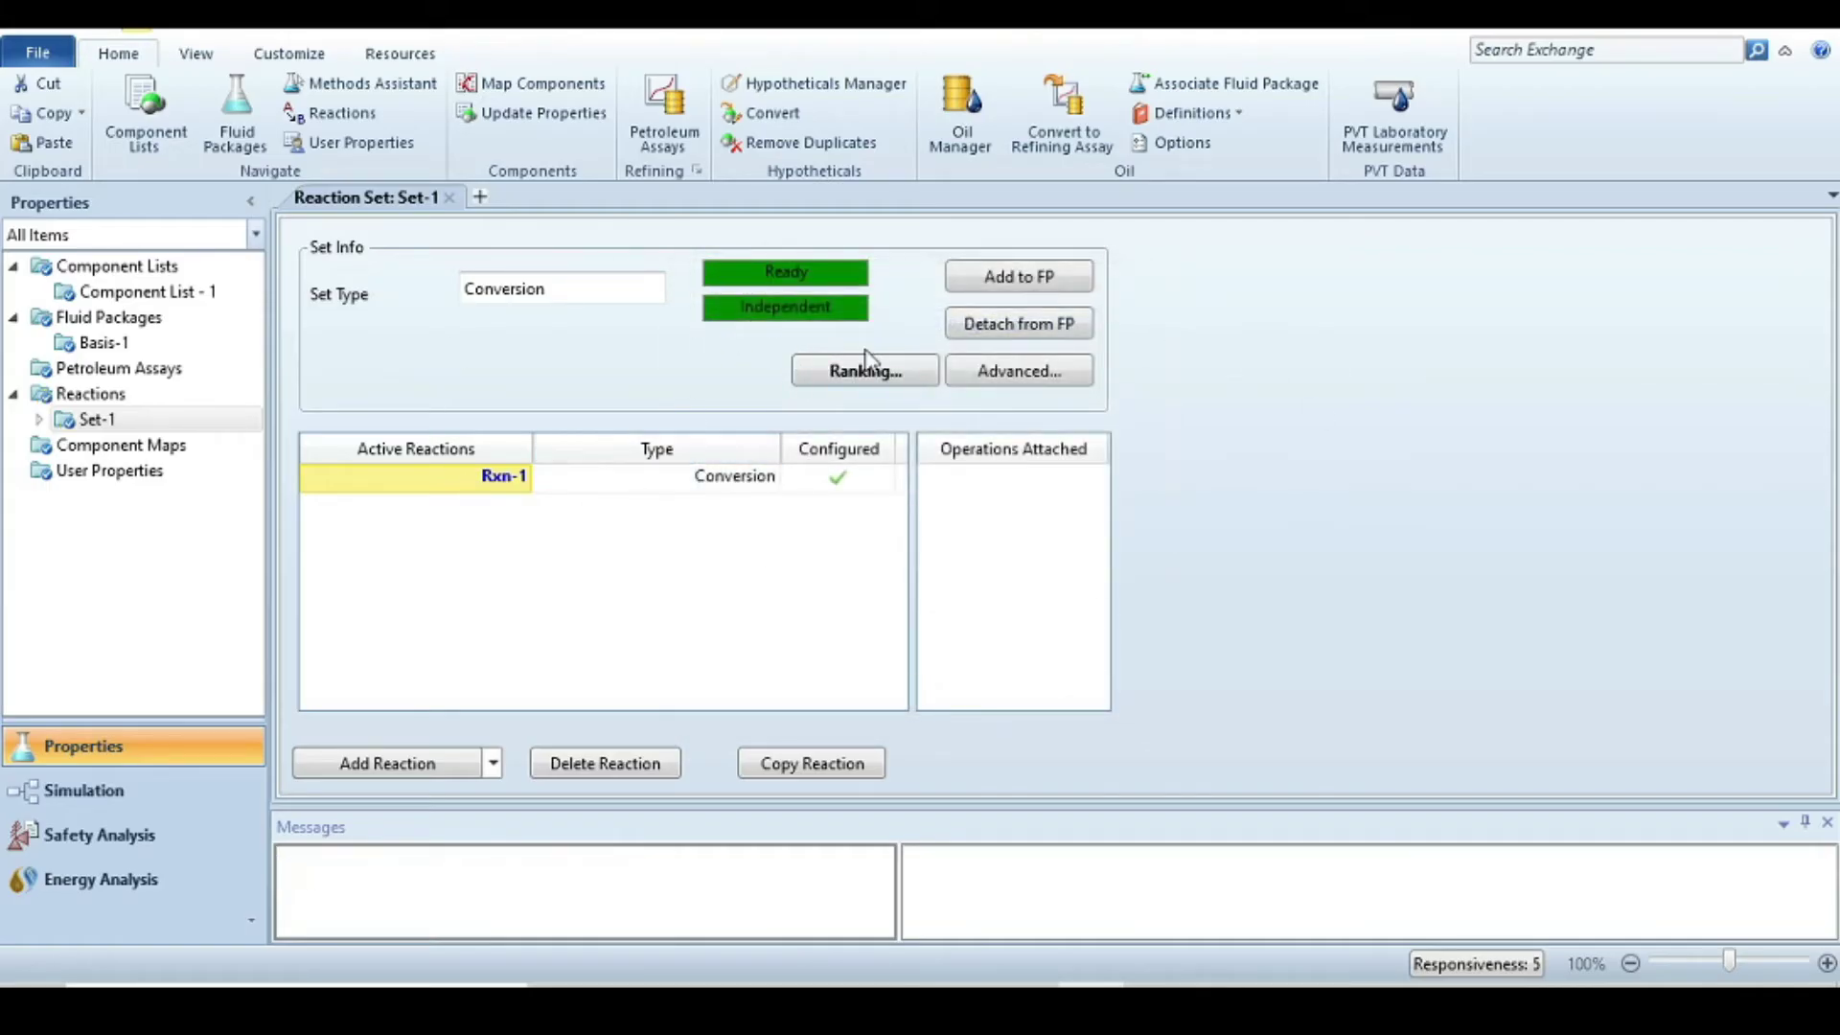
pyautogui.click(122, 793)
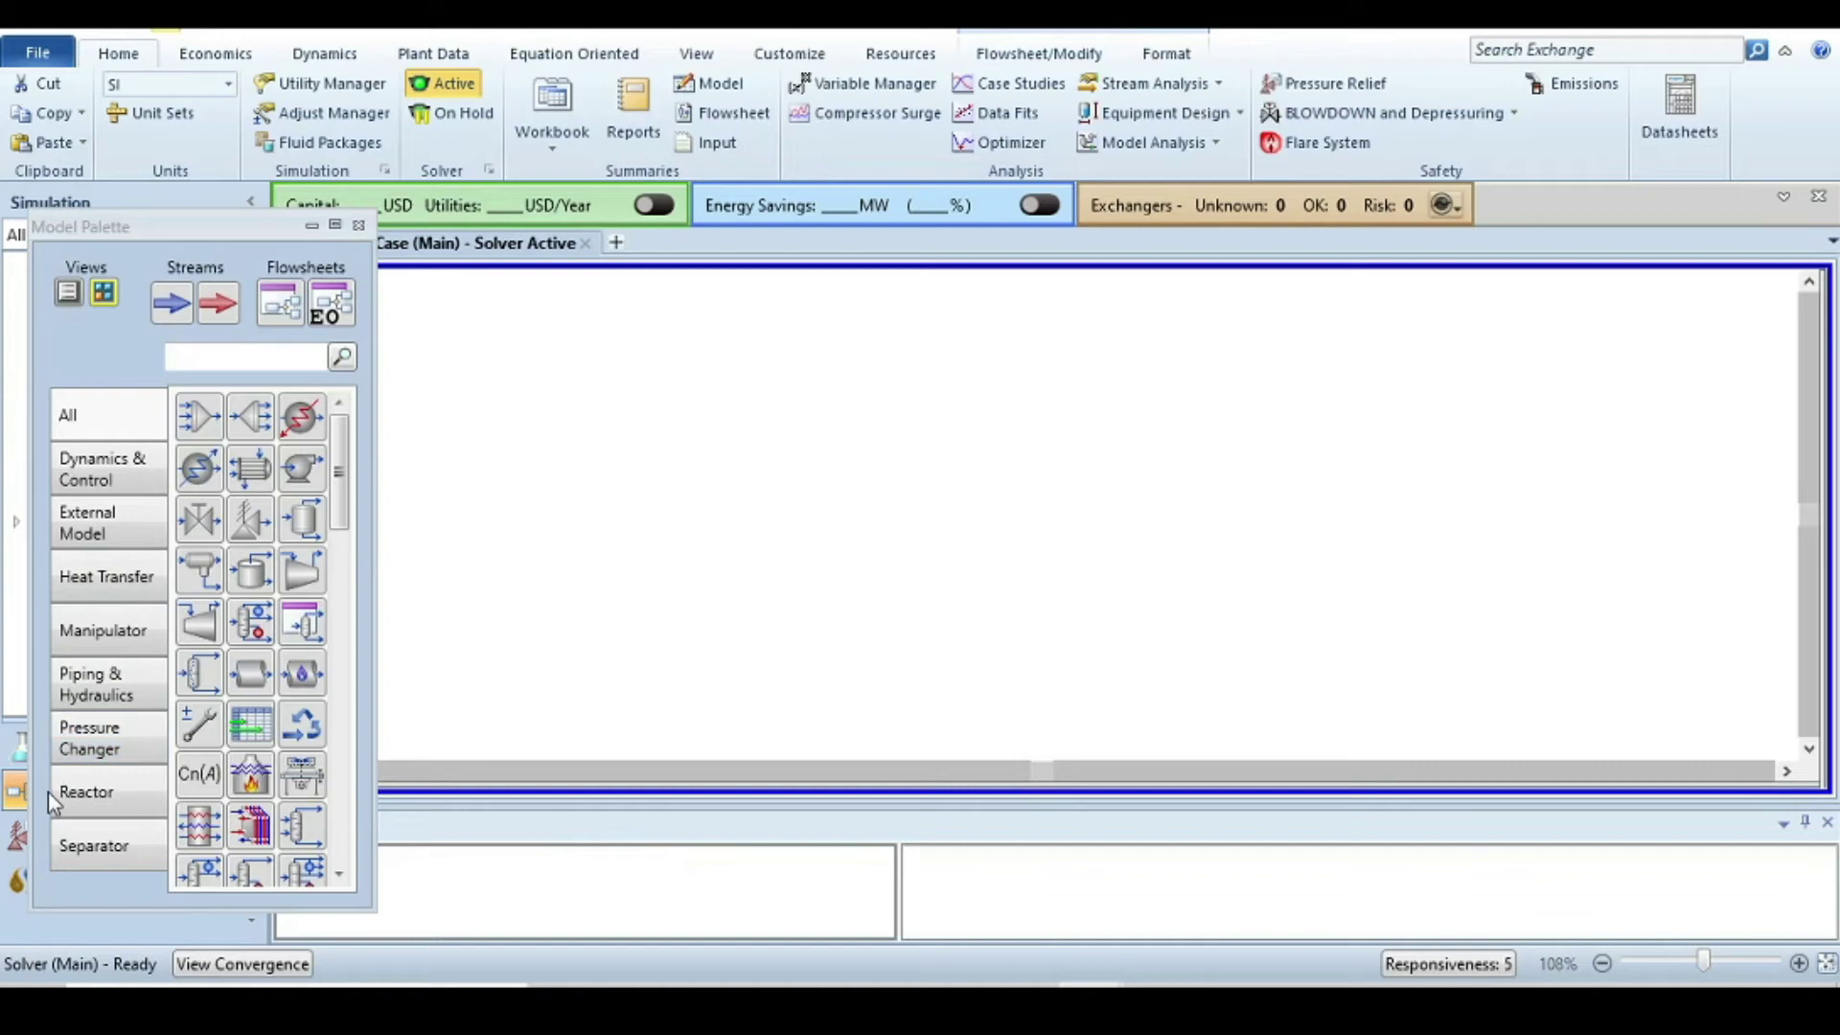
# Step: Place conversion reactor CRV-100 from the Model Palette onto the flowsheet and reposition it
pyautogui.click(107, 790)
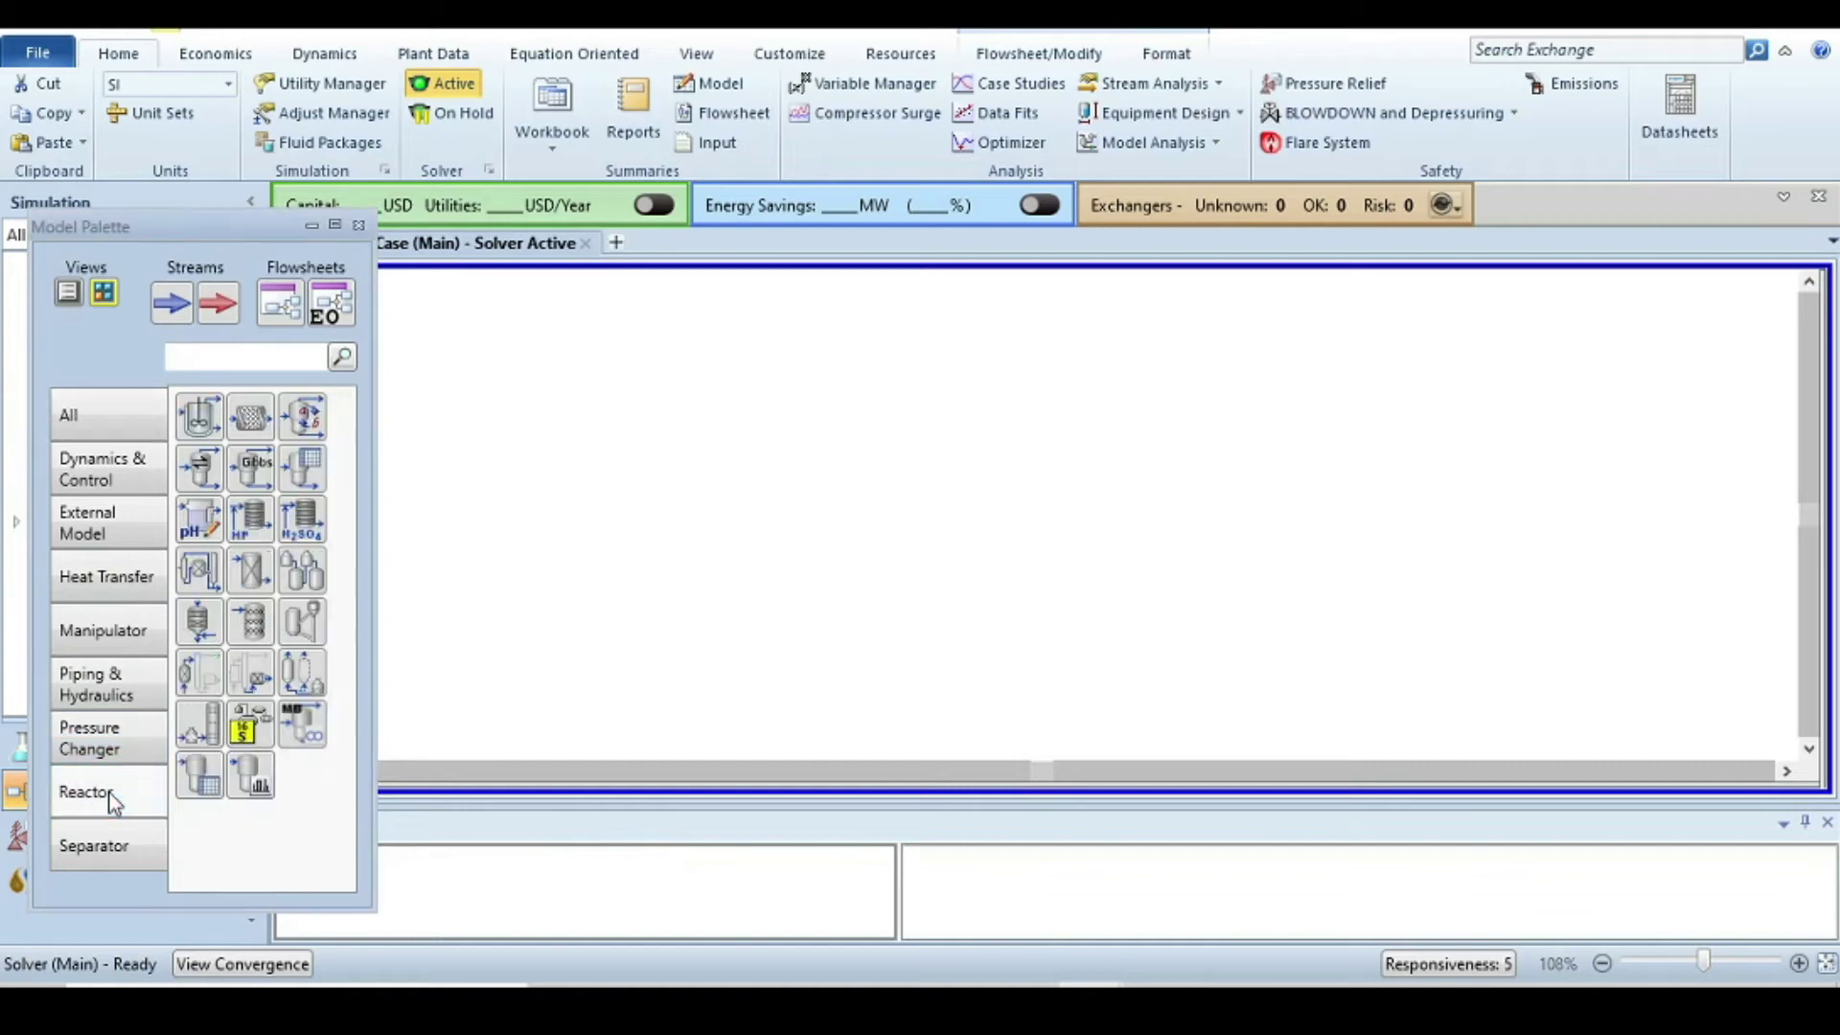
pyautogui.click(308, 419)
pyautogui.moveTo(309, 419); pyautogui.dragTo(781, 572)
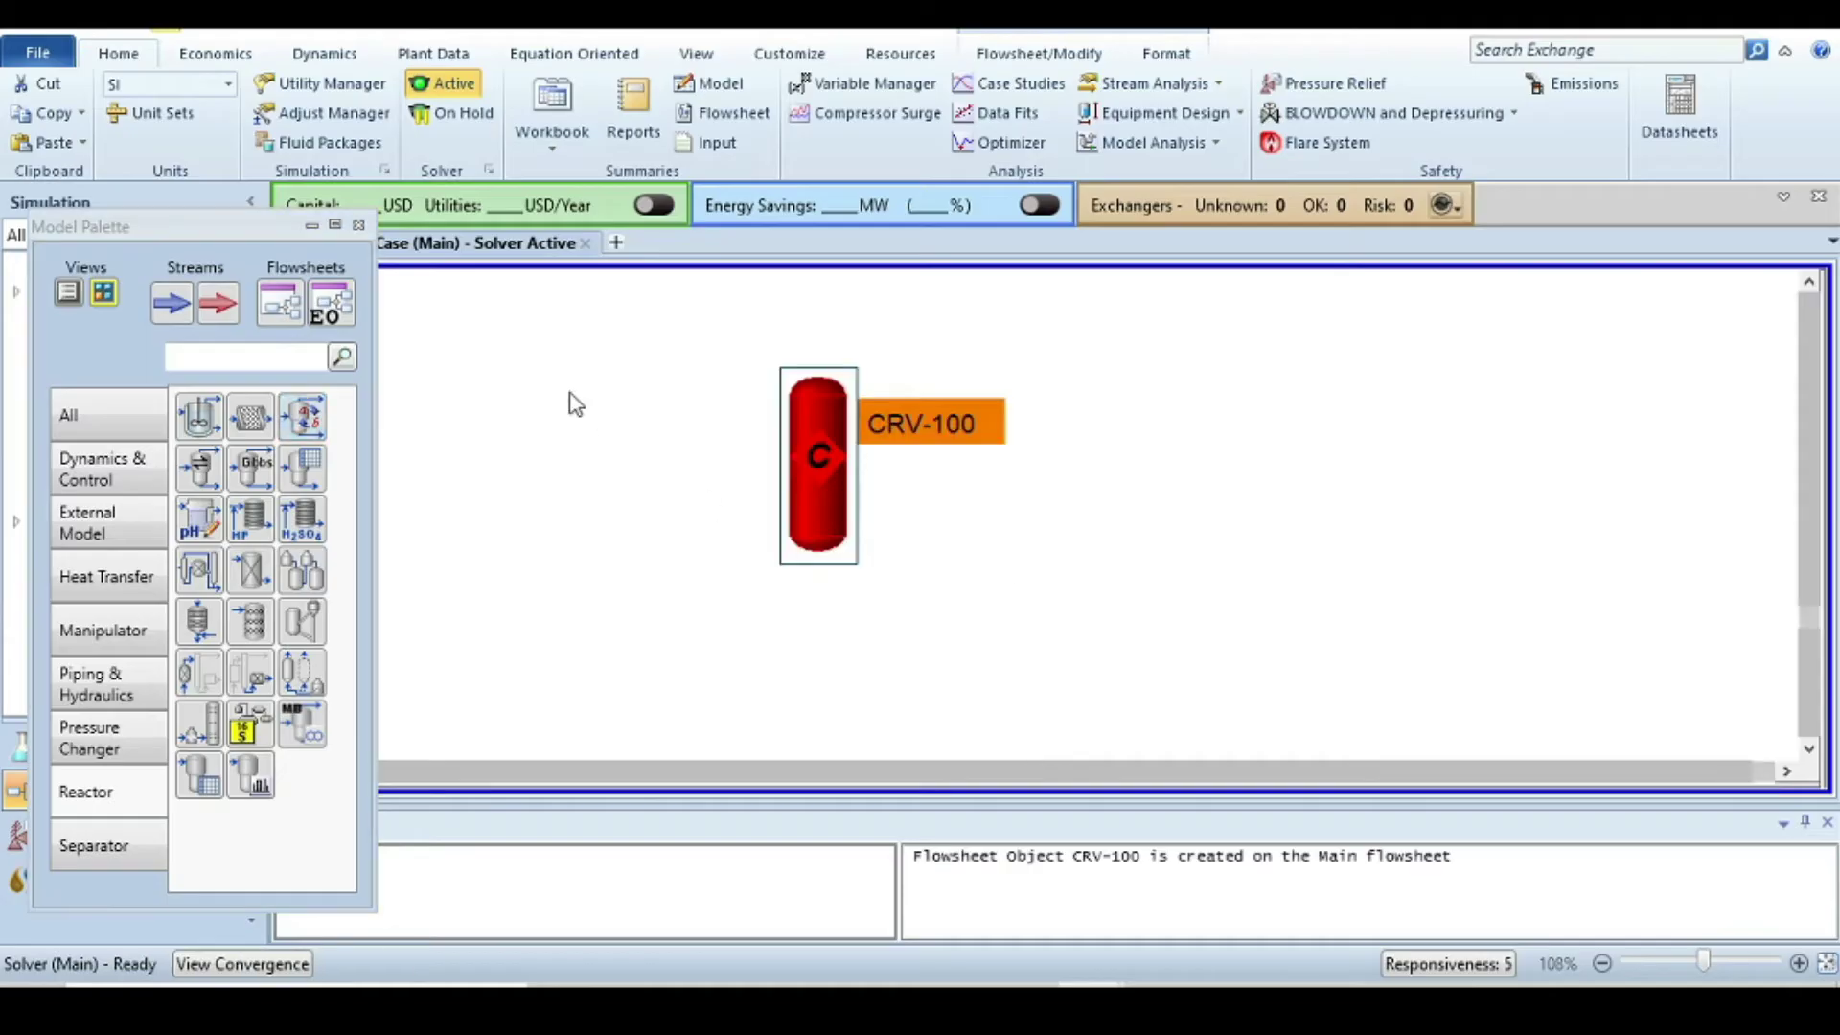
pyautogui.click(359, 226)
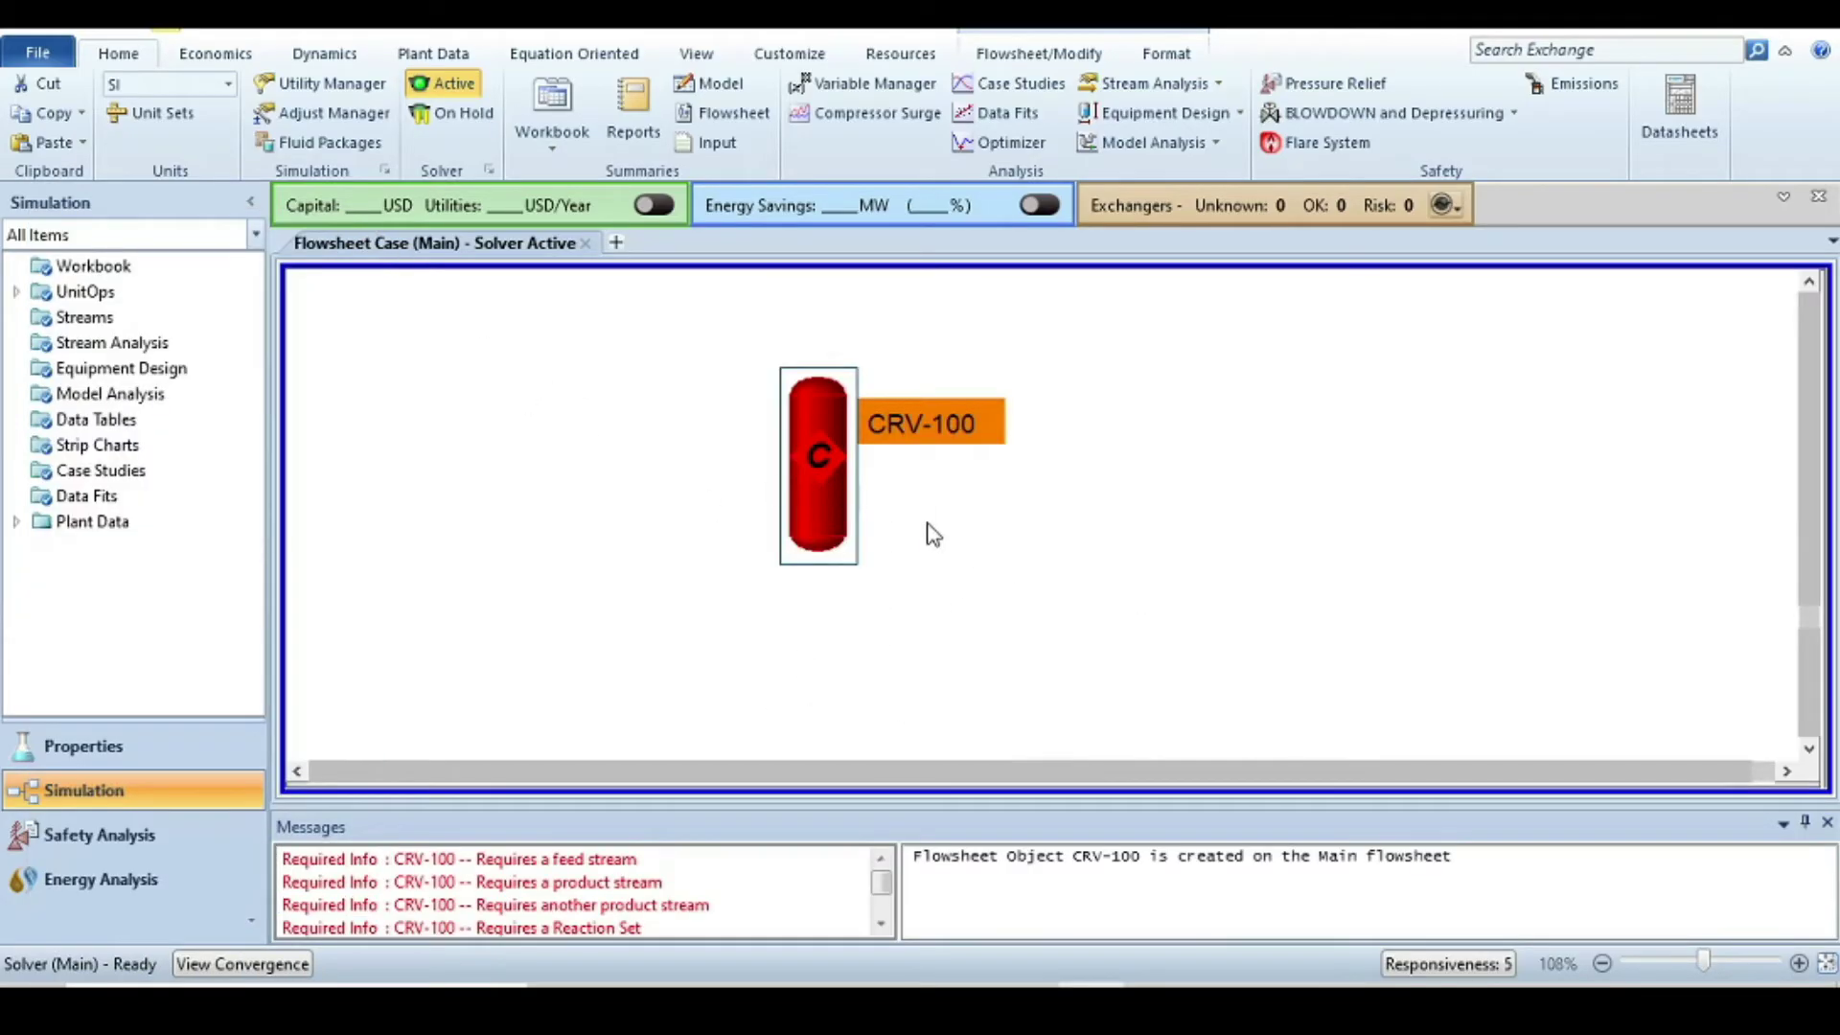
pyautogui.moveTo(826, 435); pyautogui.dragTo(773, 465)
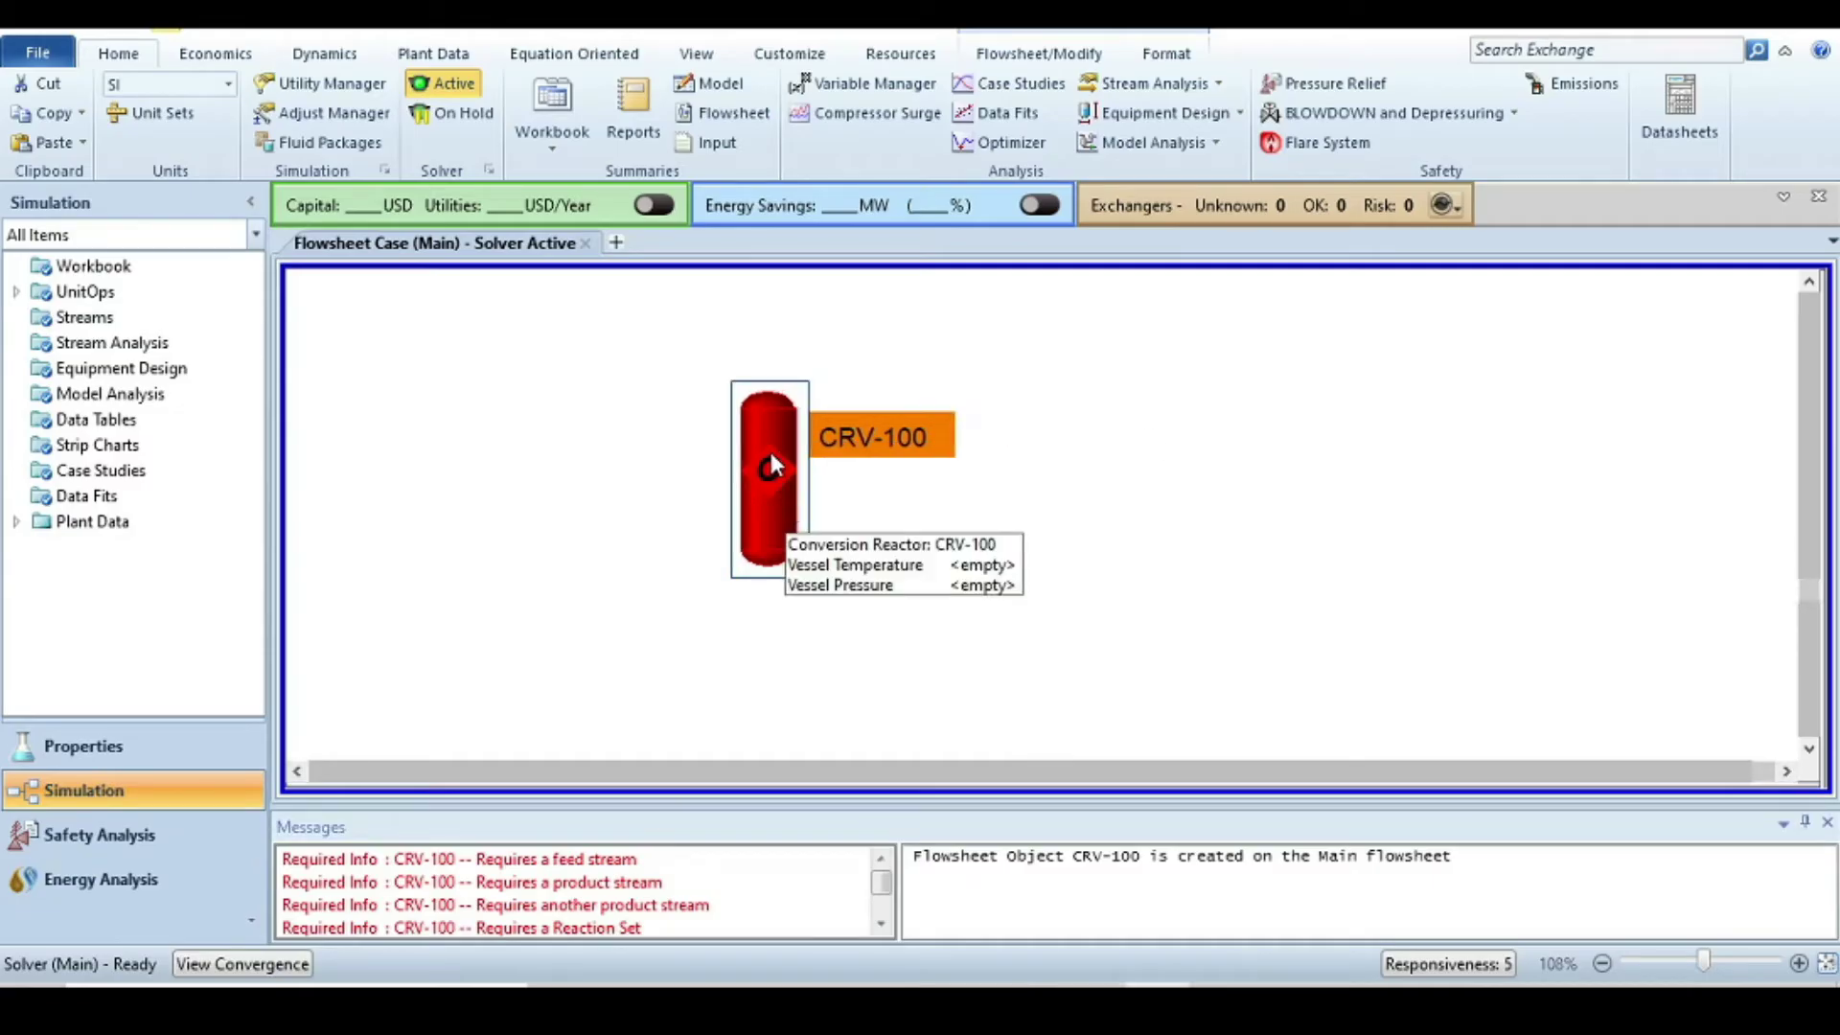
# Step: Rename reactor CRV-100 to 'Conversion Reactor'
pyautogui.doubleClick(770, 457)
pyautogui.moveTo(278, 309); pyautogui.dragTo(362, 309)
pyautogui.write('Con')
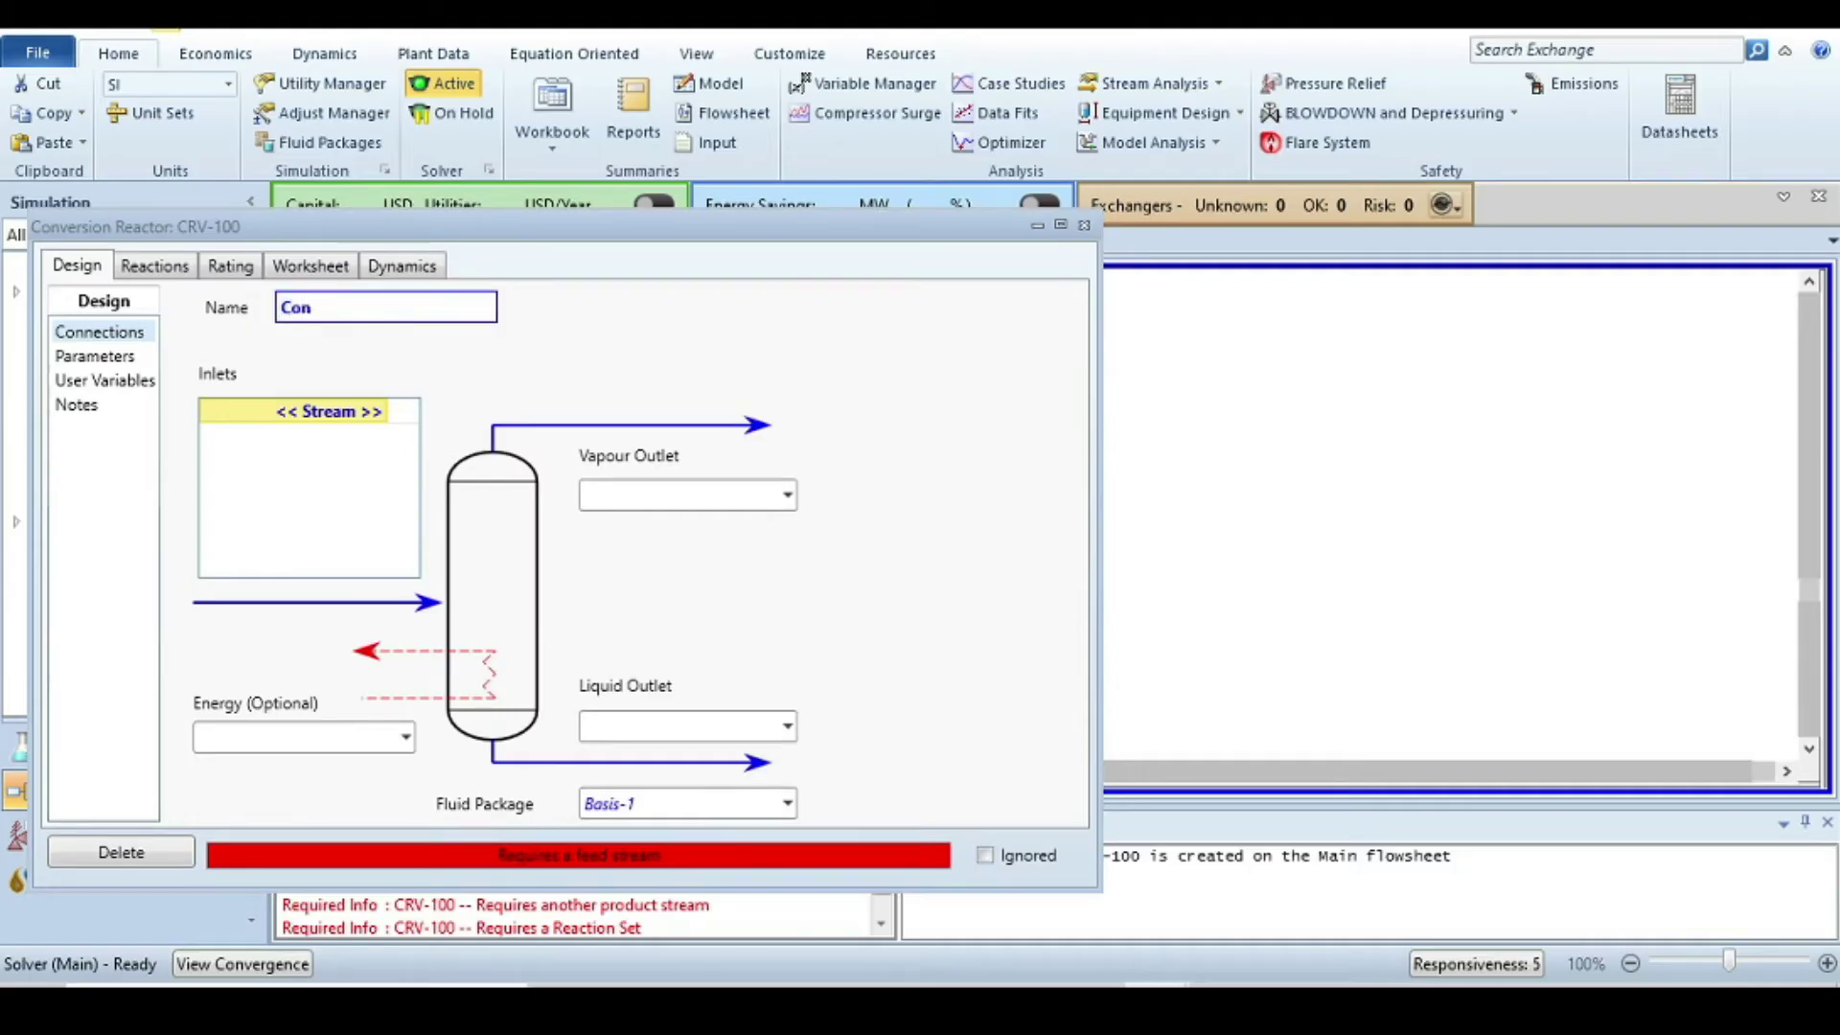
pyautogui.write('version Reactor')
pyautogui.press('Return')
# Step: Connect inlet Feed, outlets Vap-Product and Liq-Product, and energy stream Energy to the reactor
pyautogui.click(299, 425)
pyautogui.write('Feed')
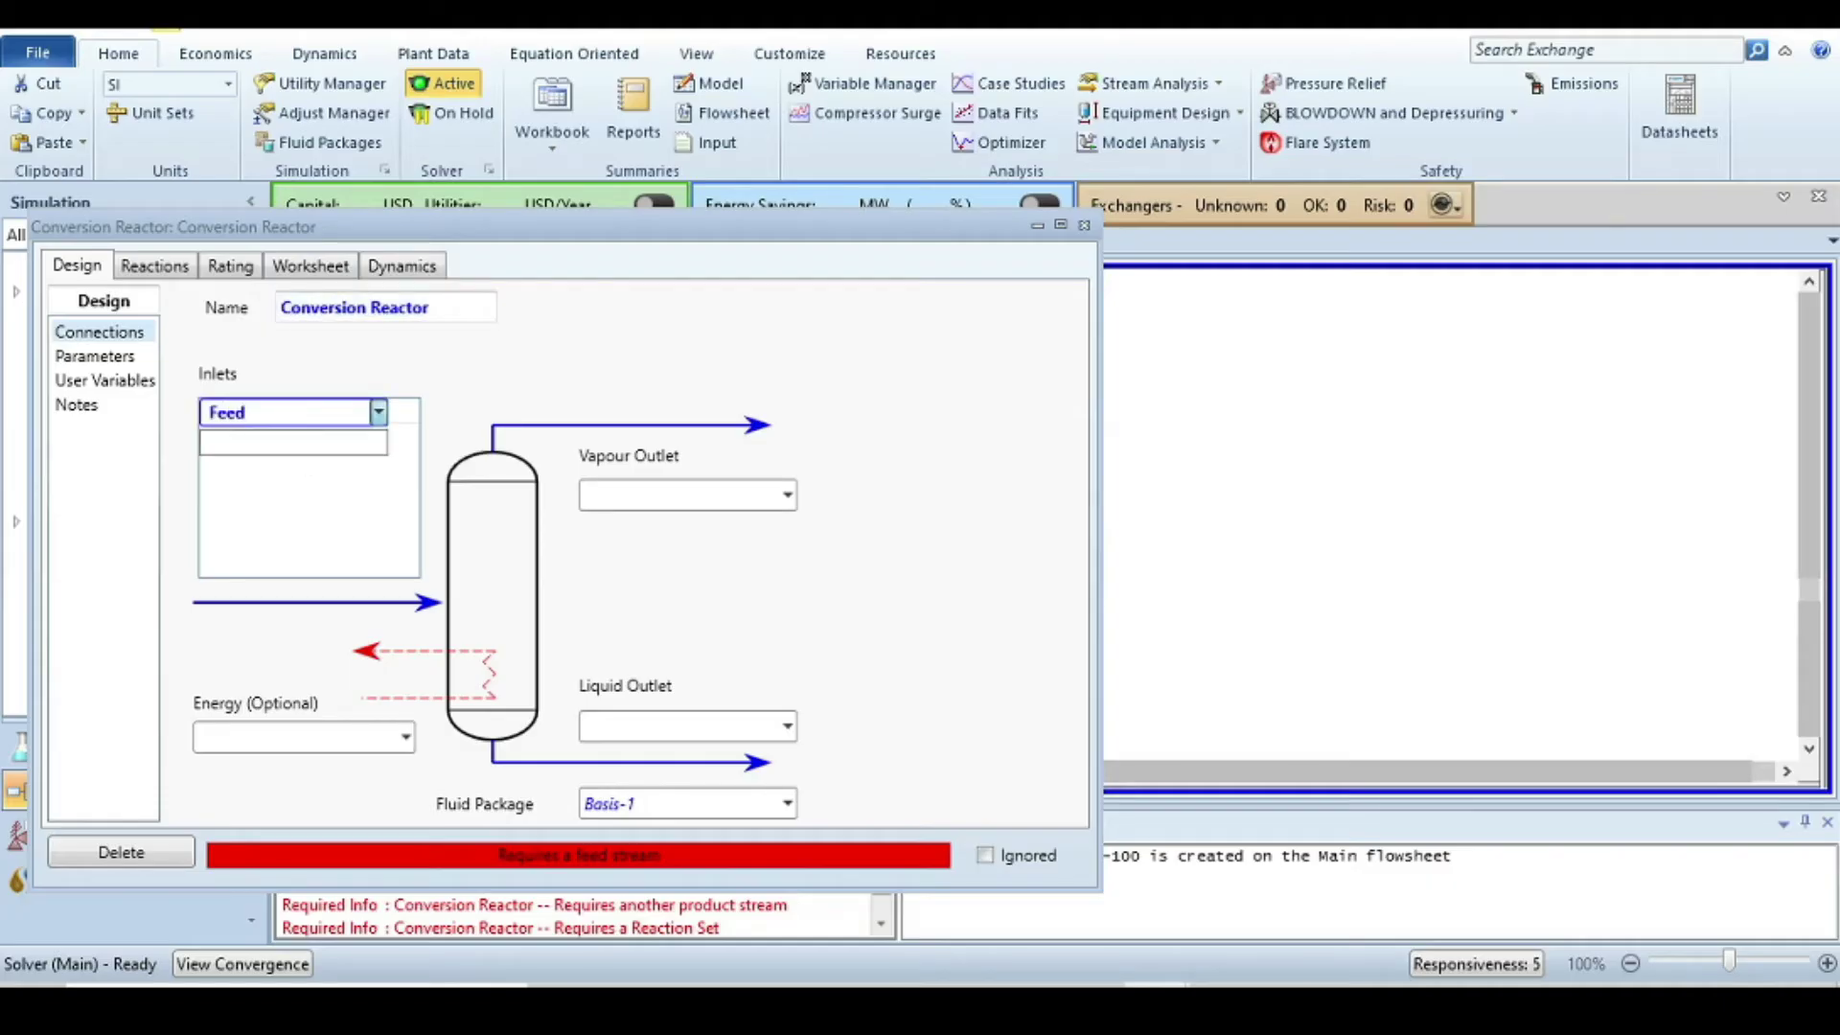
pyautogui.press('Return')
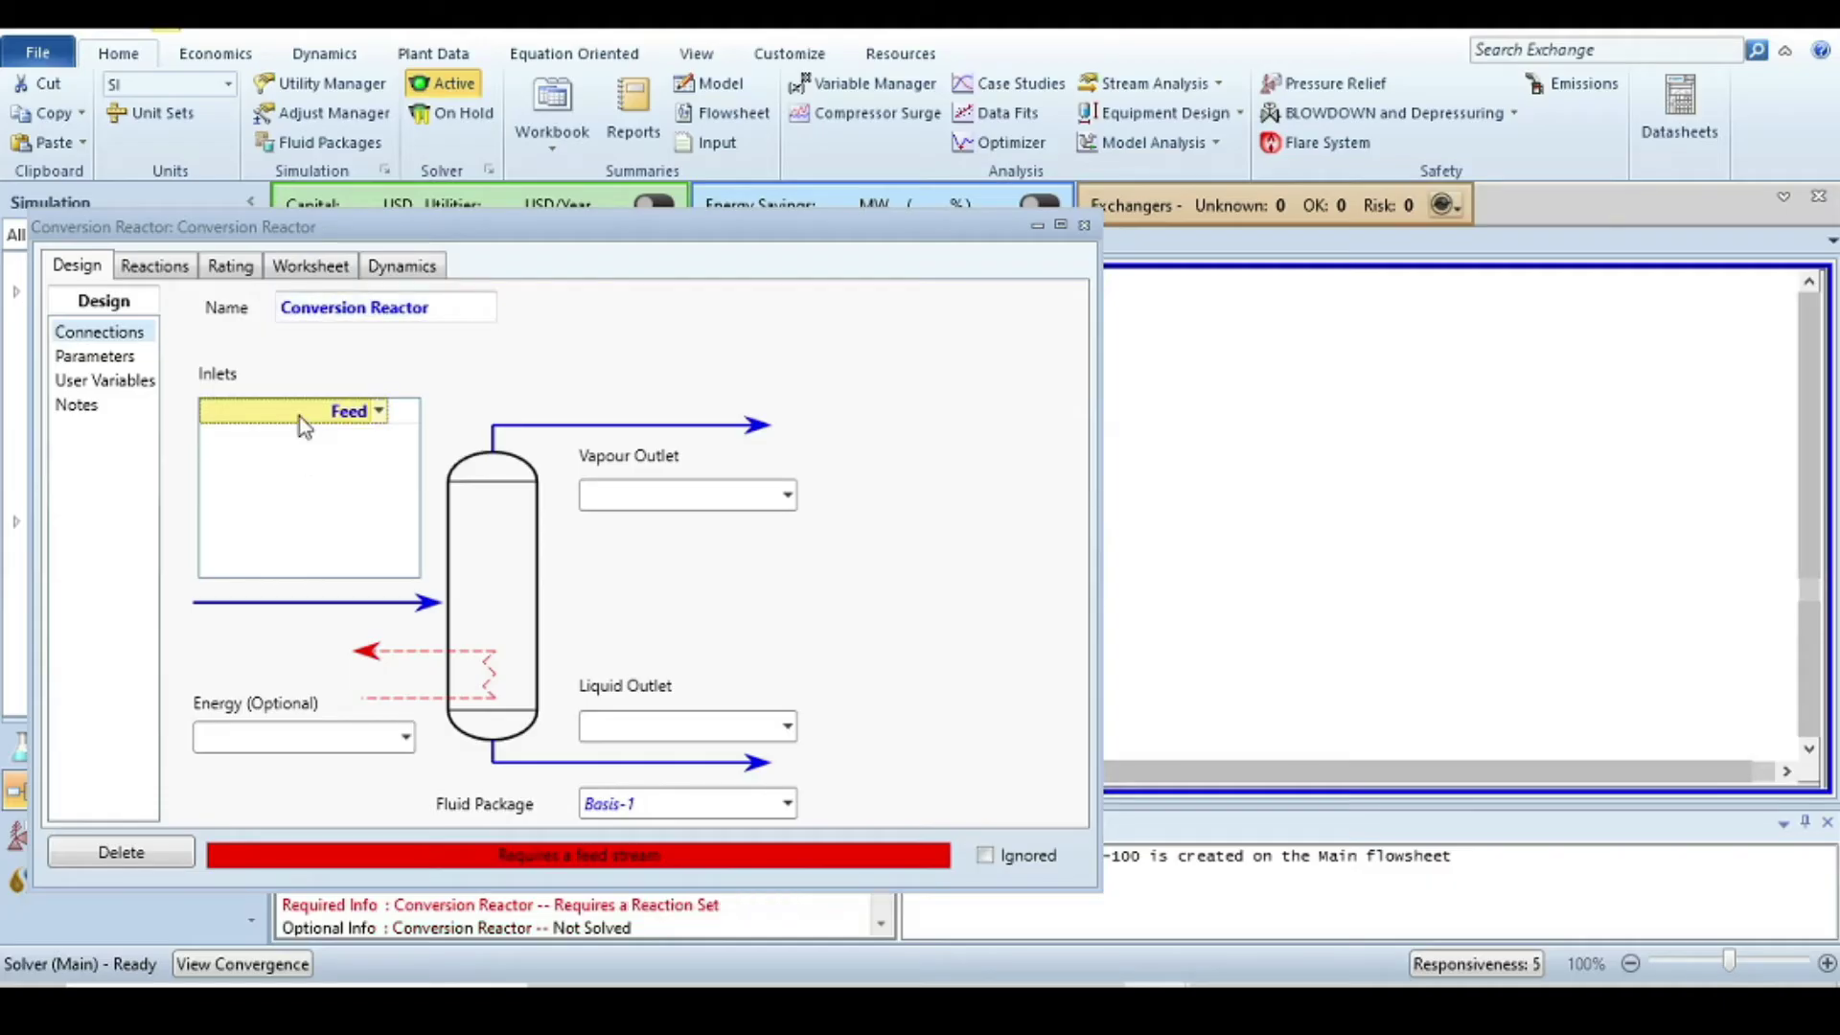
pyautogui.click(701, 499)
pyautogui.write('Vap-')
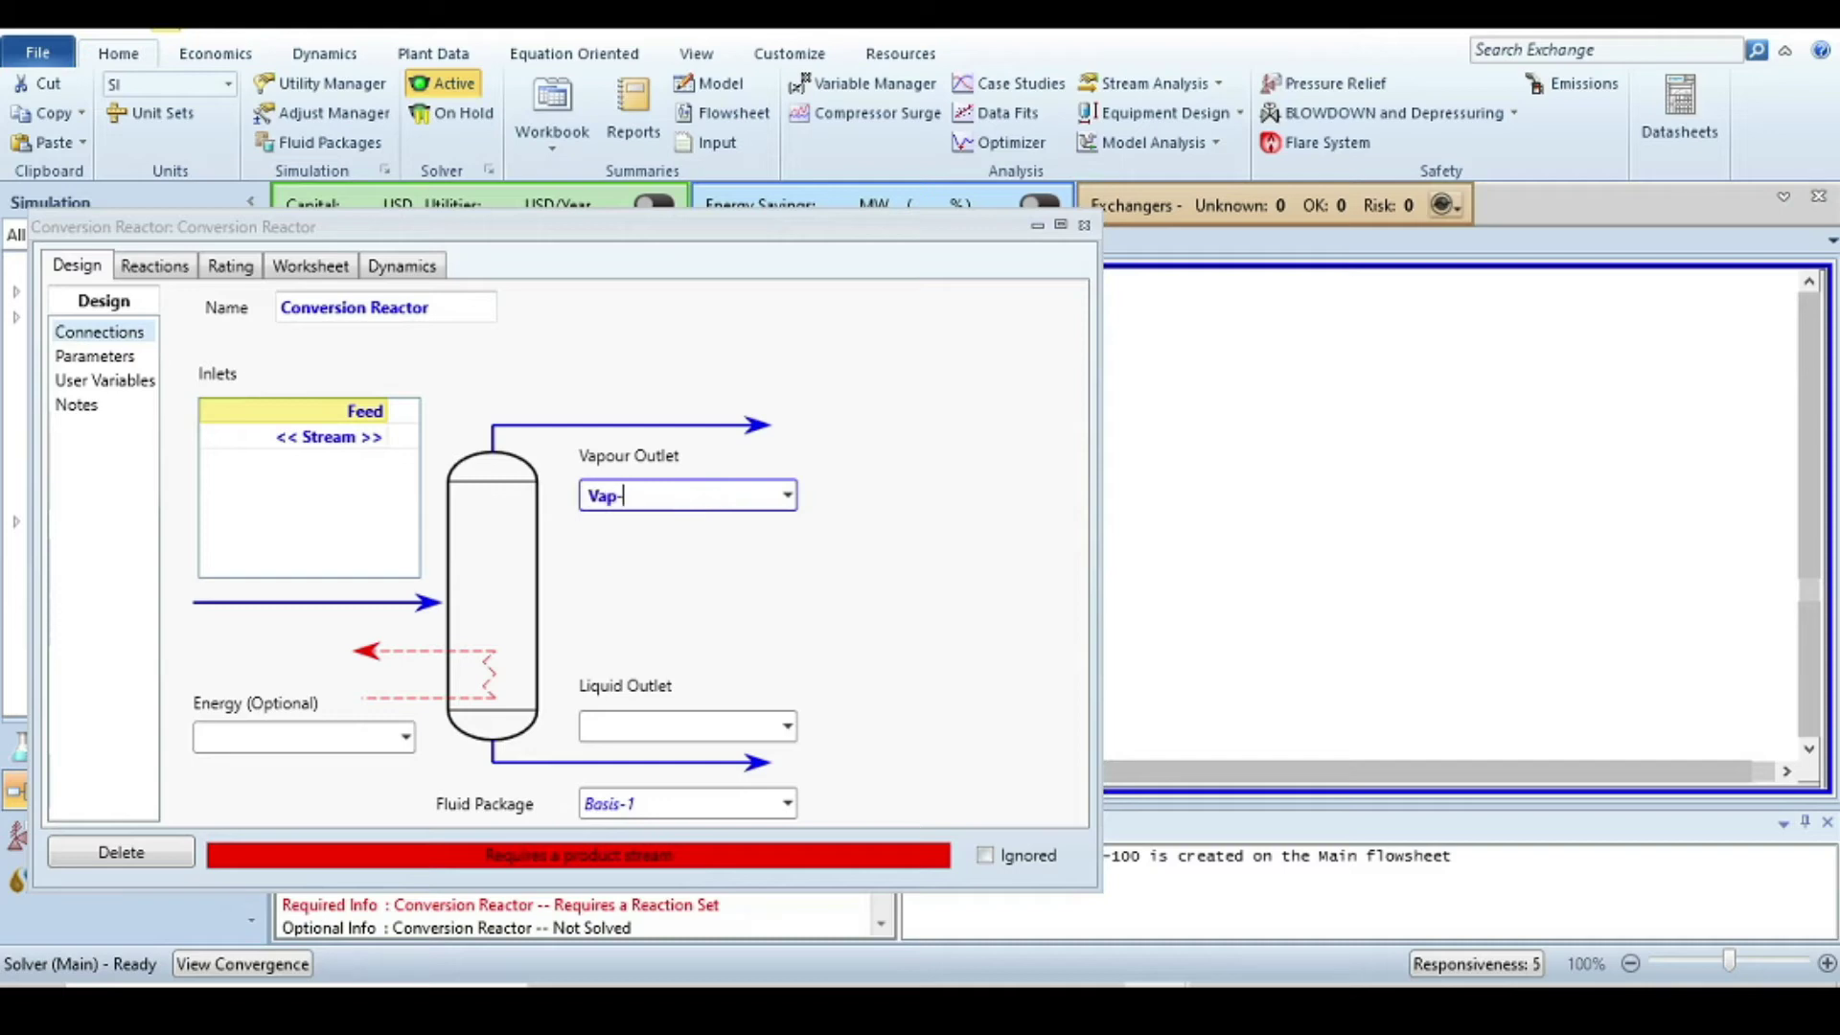
pyautogui.write('Product')
pyautogui.press('Return')
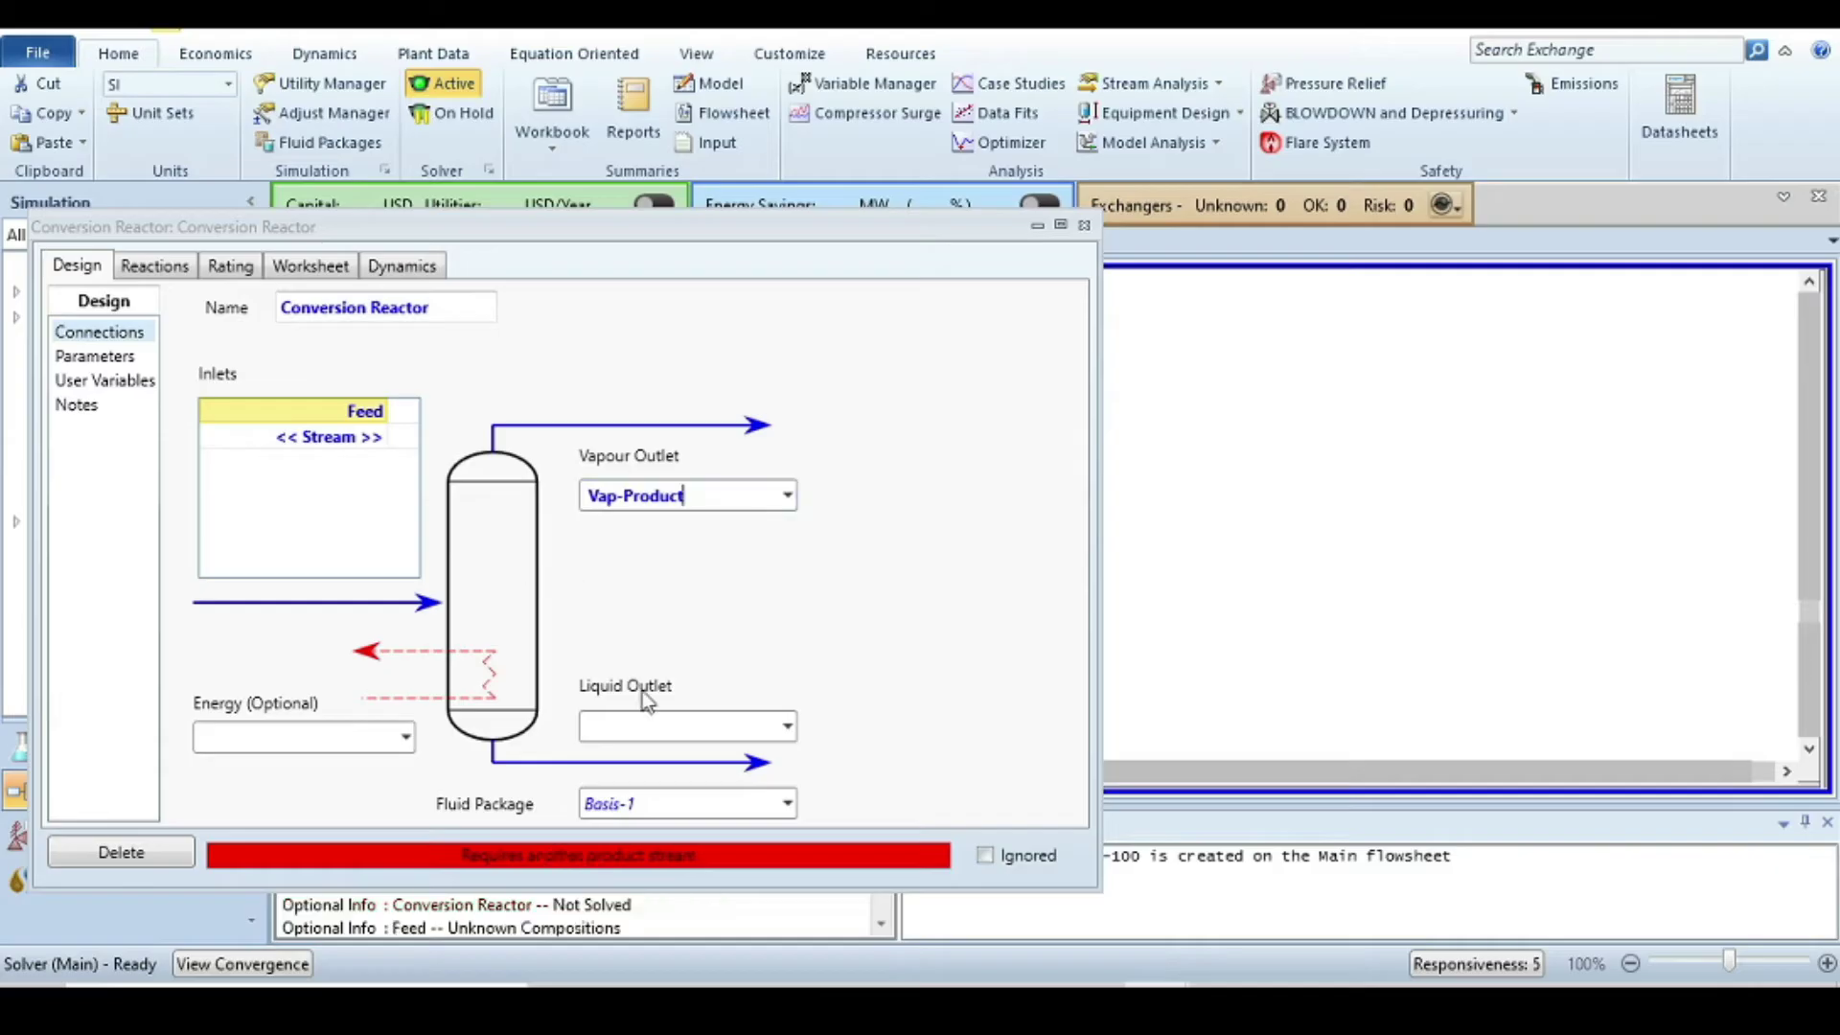
pyautogui.click(614, 719)
pyautogui.write('Liq-Product')
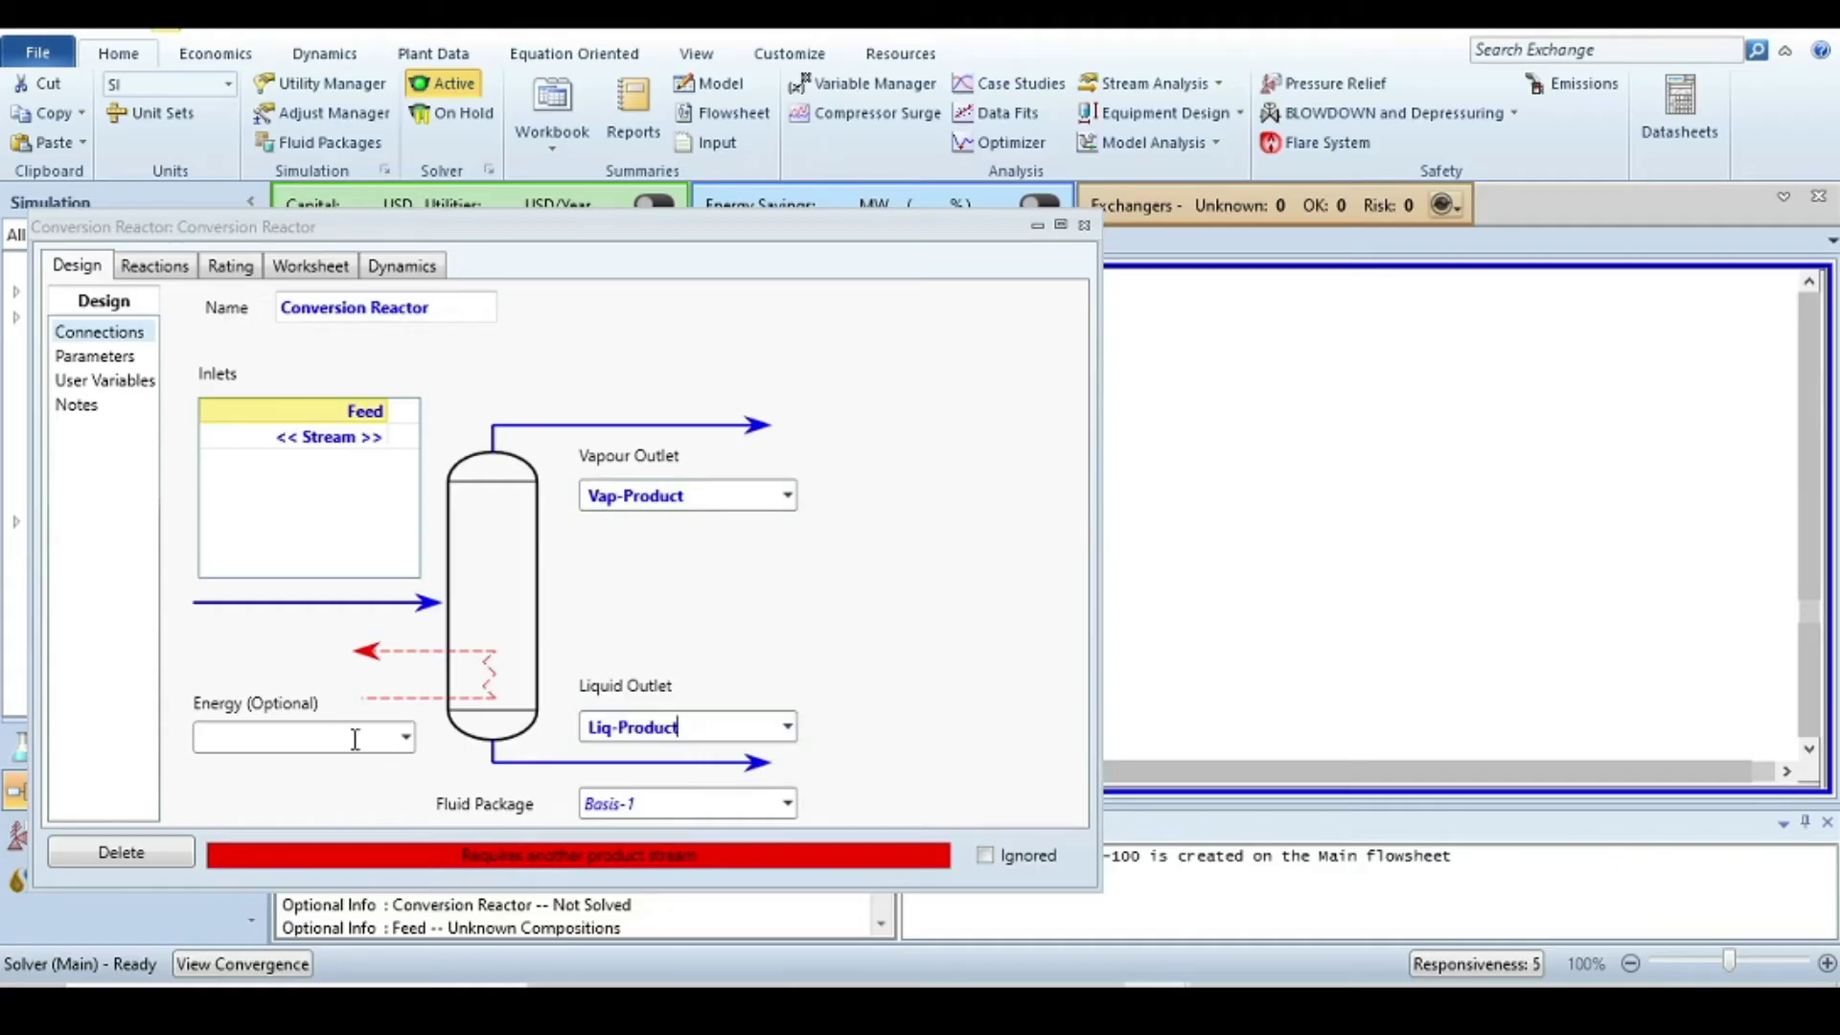
pyautogui.click(297, 739)
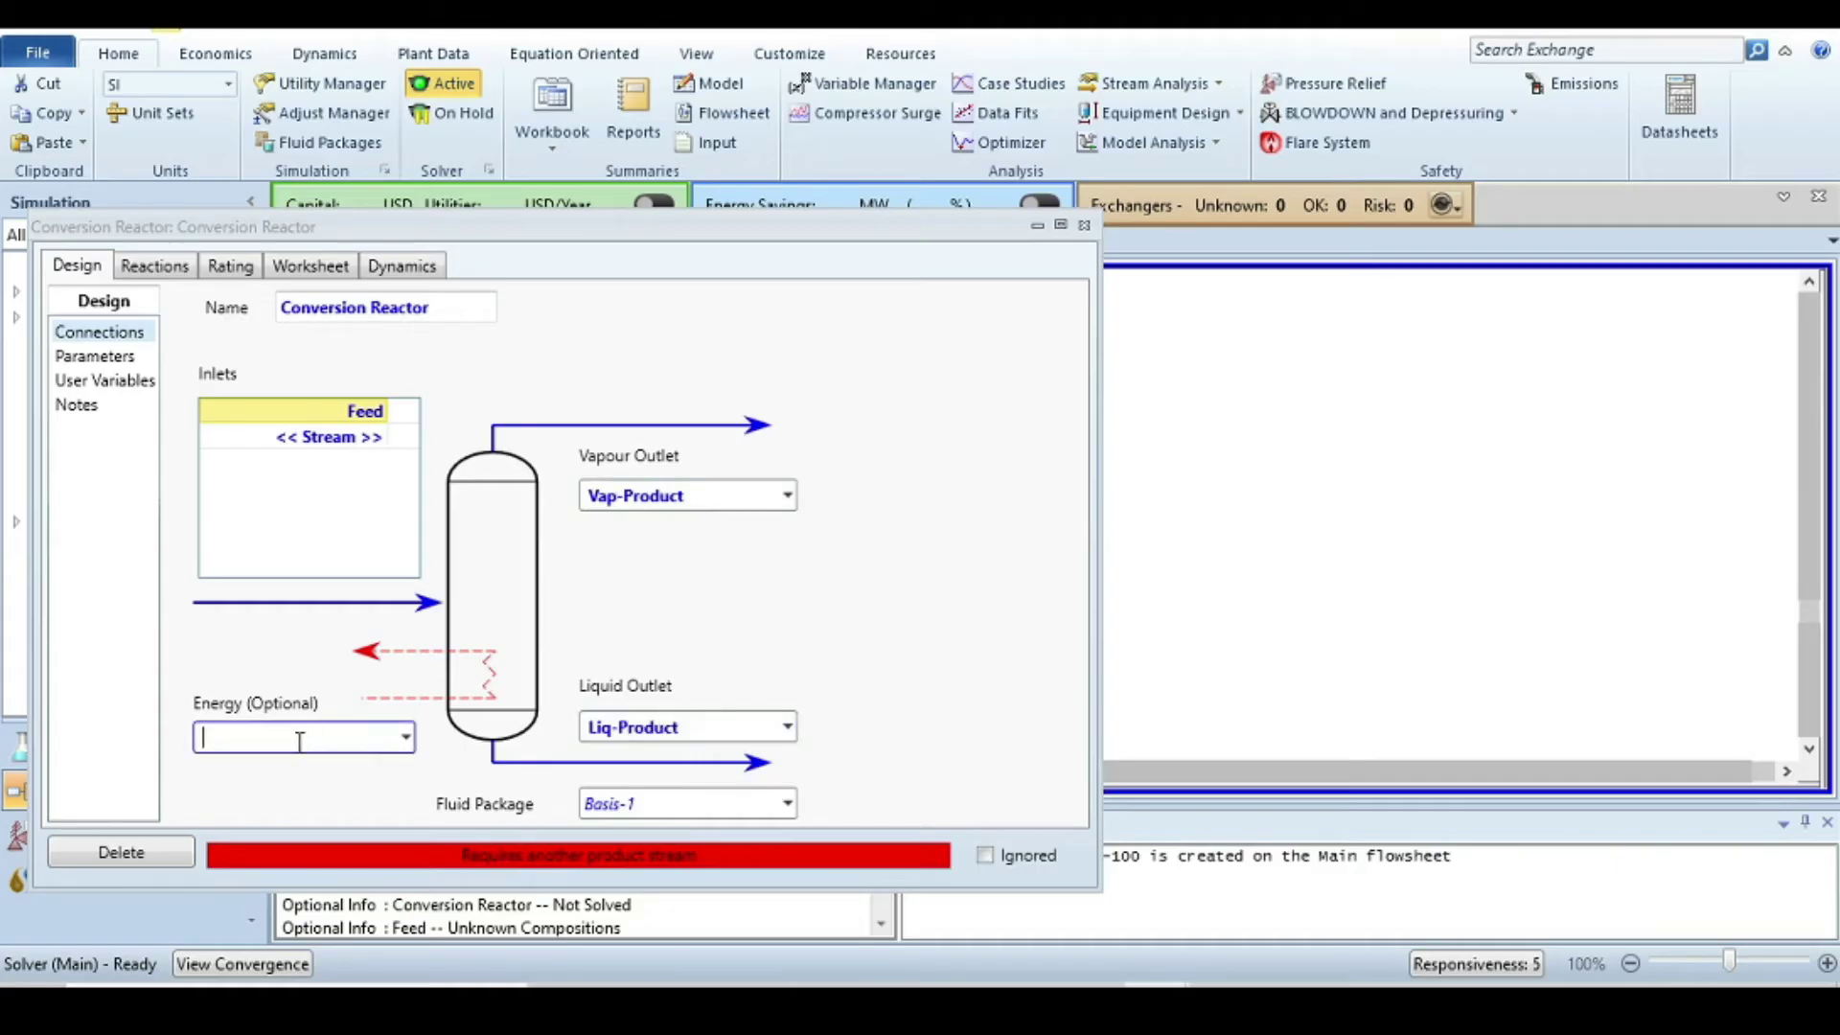
pyautogui.write('Energy')
pyautogui.press('Return')
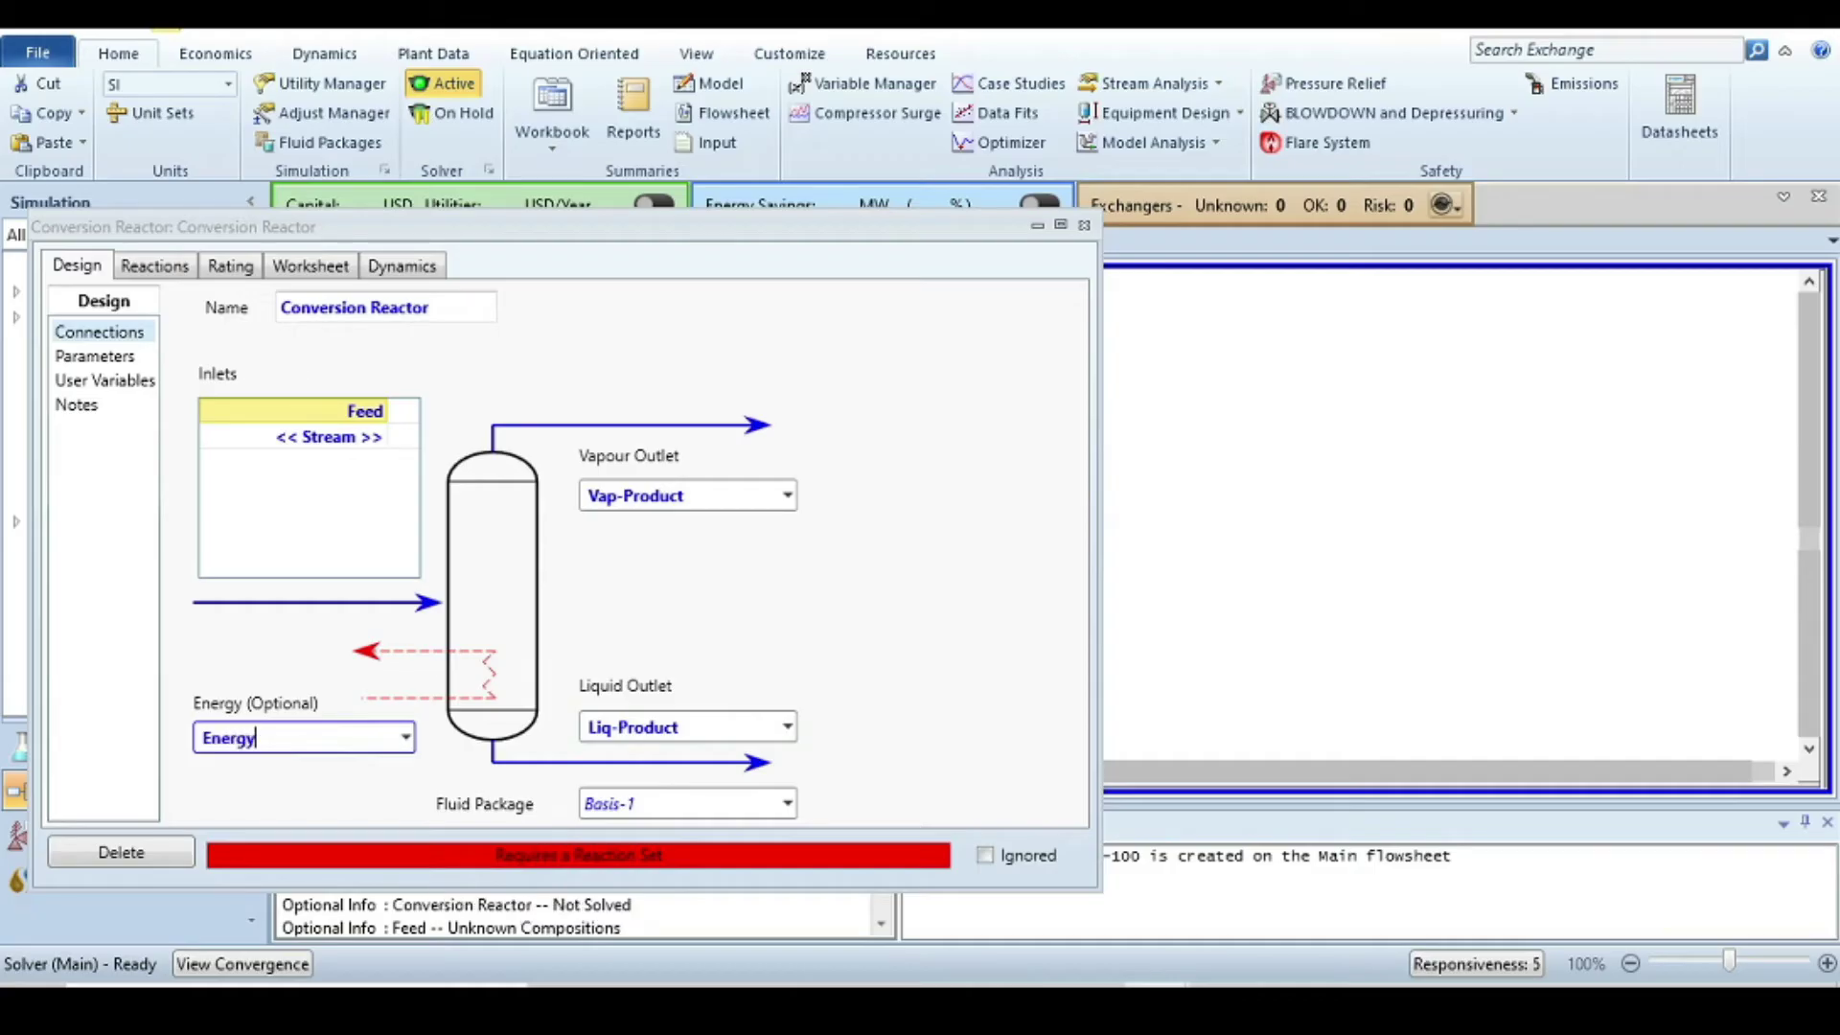
pyautogui.click(1084, 226)
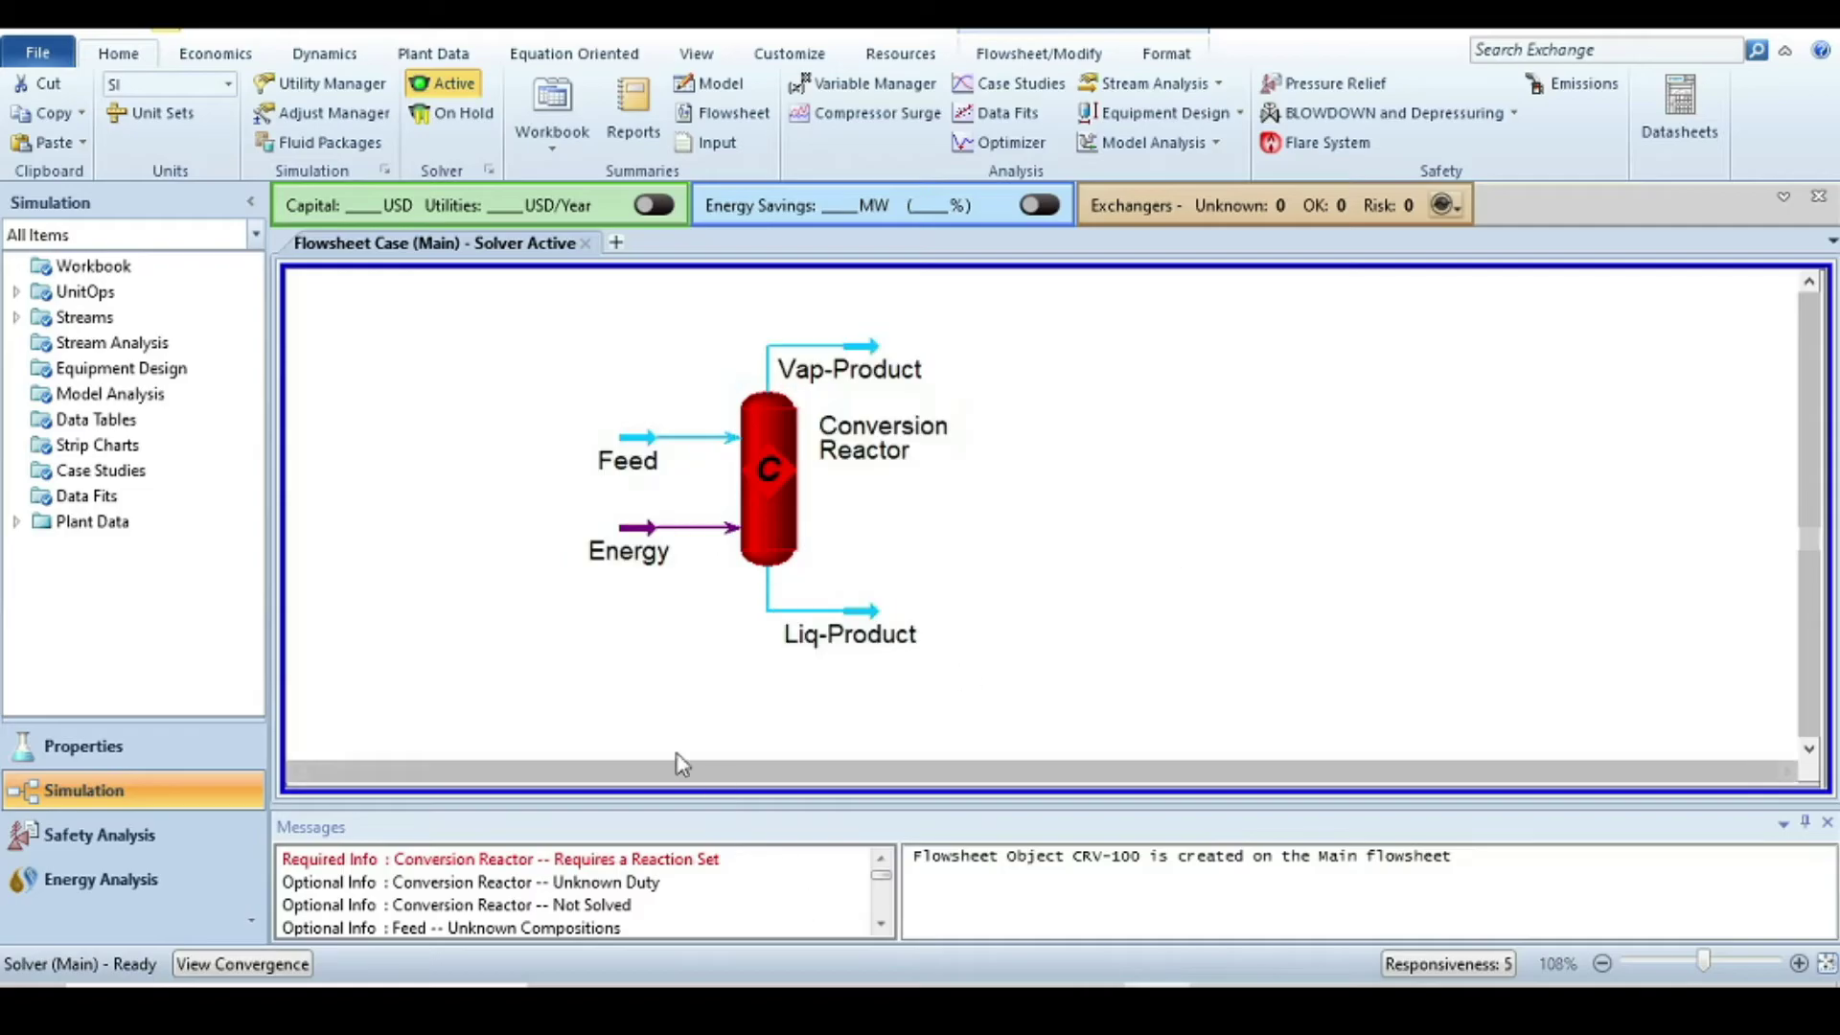
# Step: Set the Feed stream to 100 °C and 1 bar pressure
pyautogui.moveTo(637, 448)
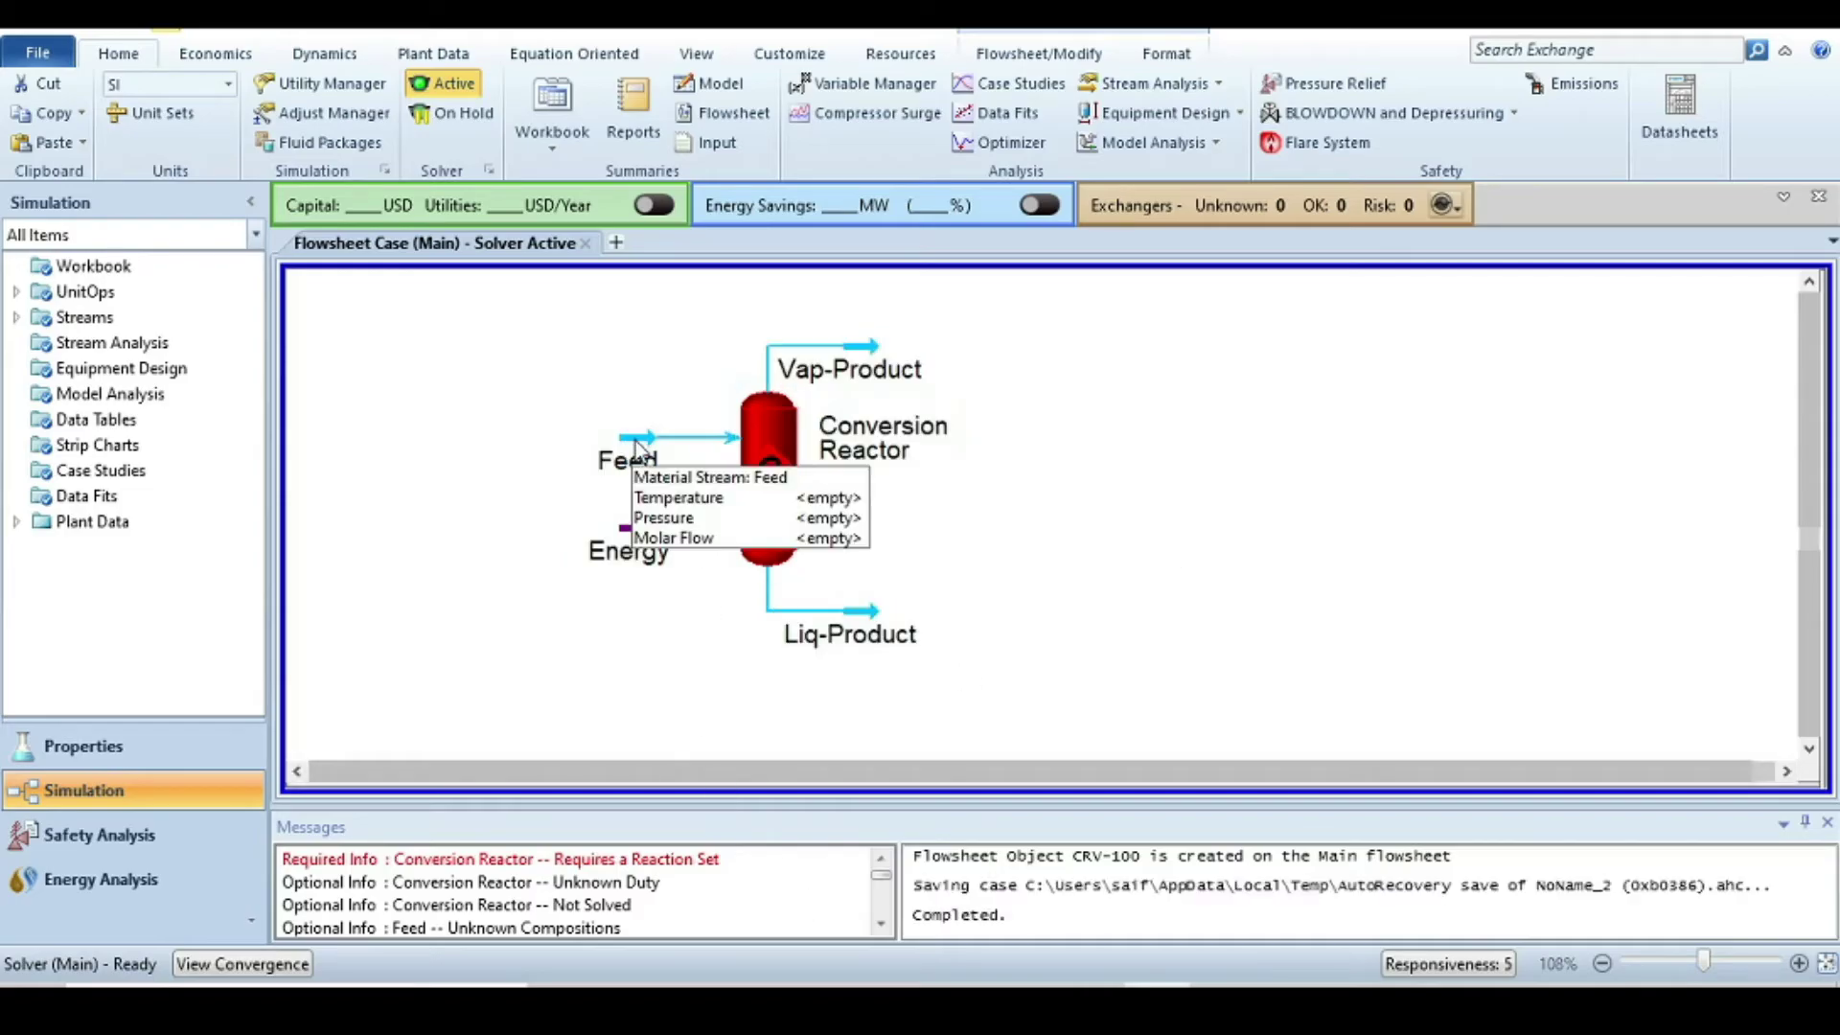
pyautogui.doubleClick(634, 439)
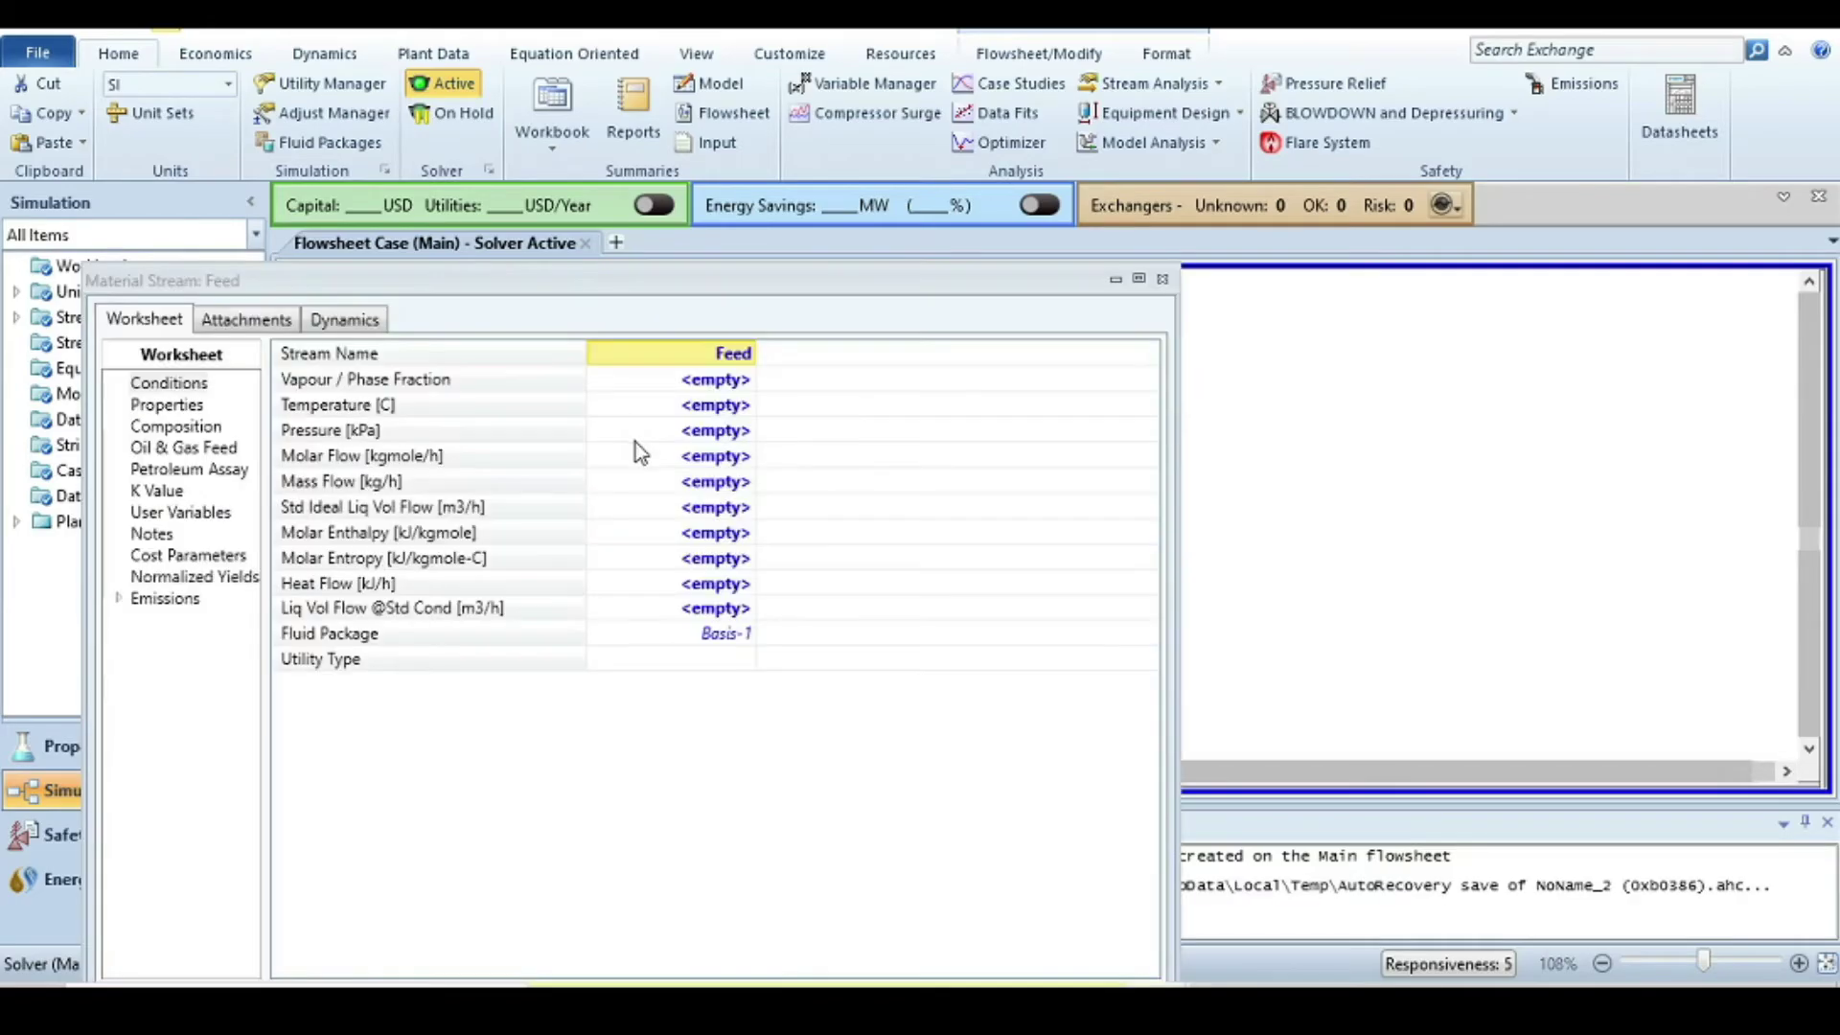
pyautogui.click(715, 407)
pyautogui.write('100')
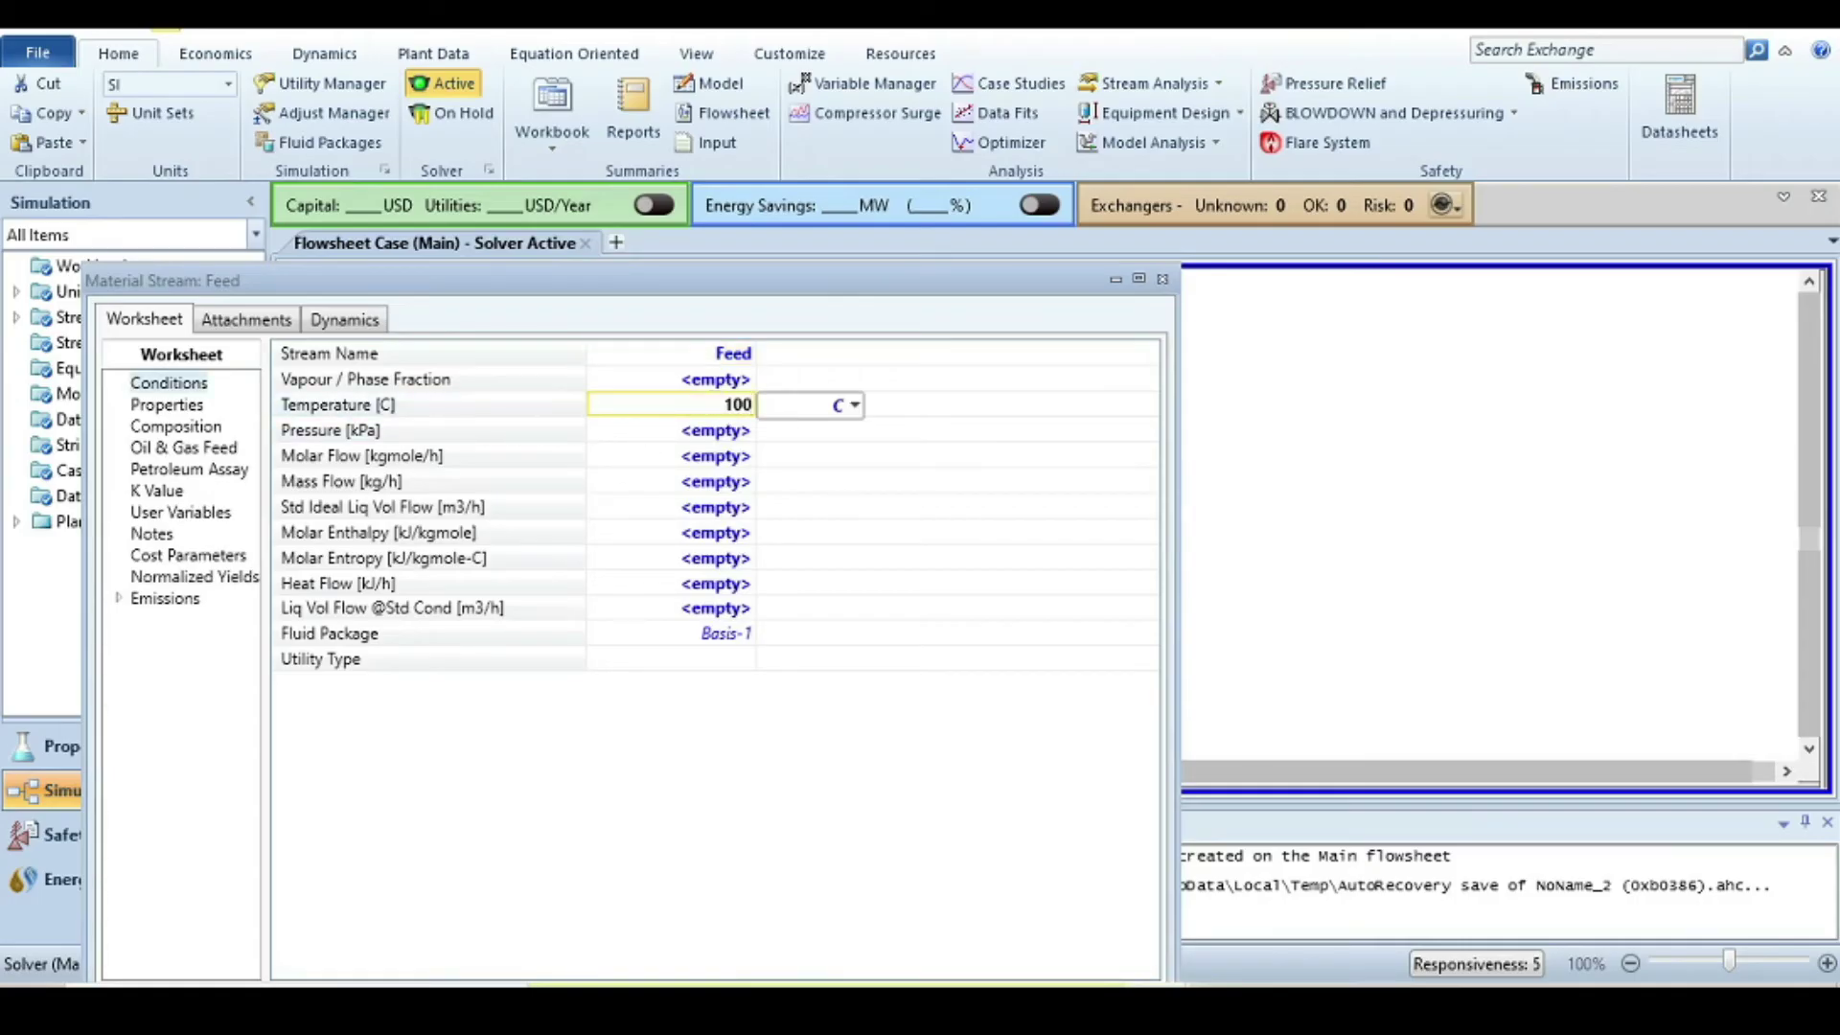
pyautogui.press('Return')
pyautogui.write('1')
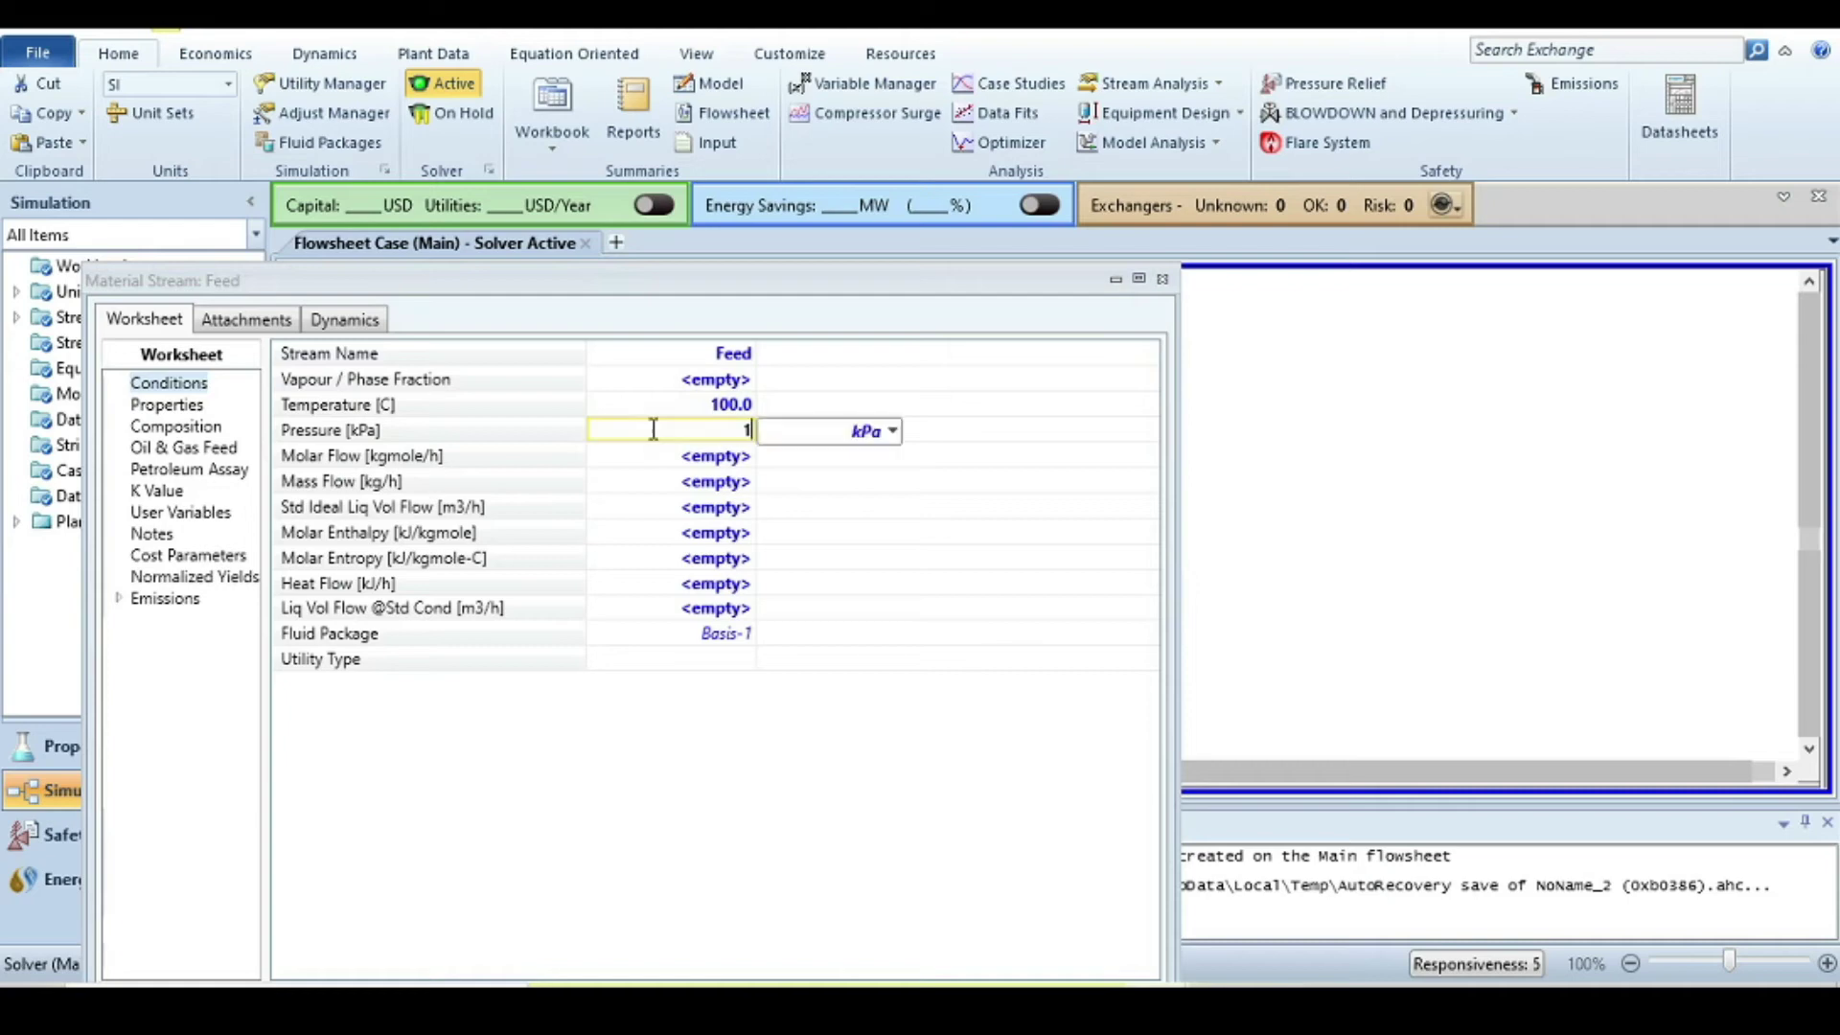
pyautogui.click(905, 428)
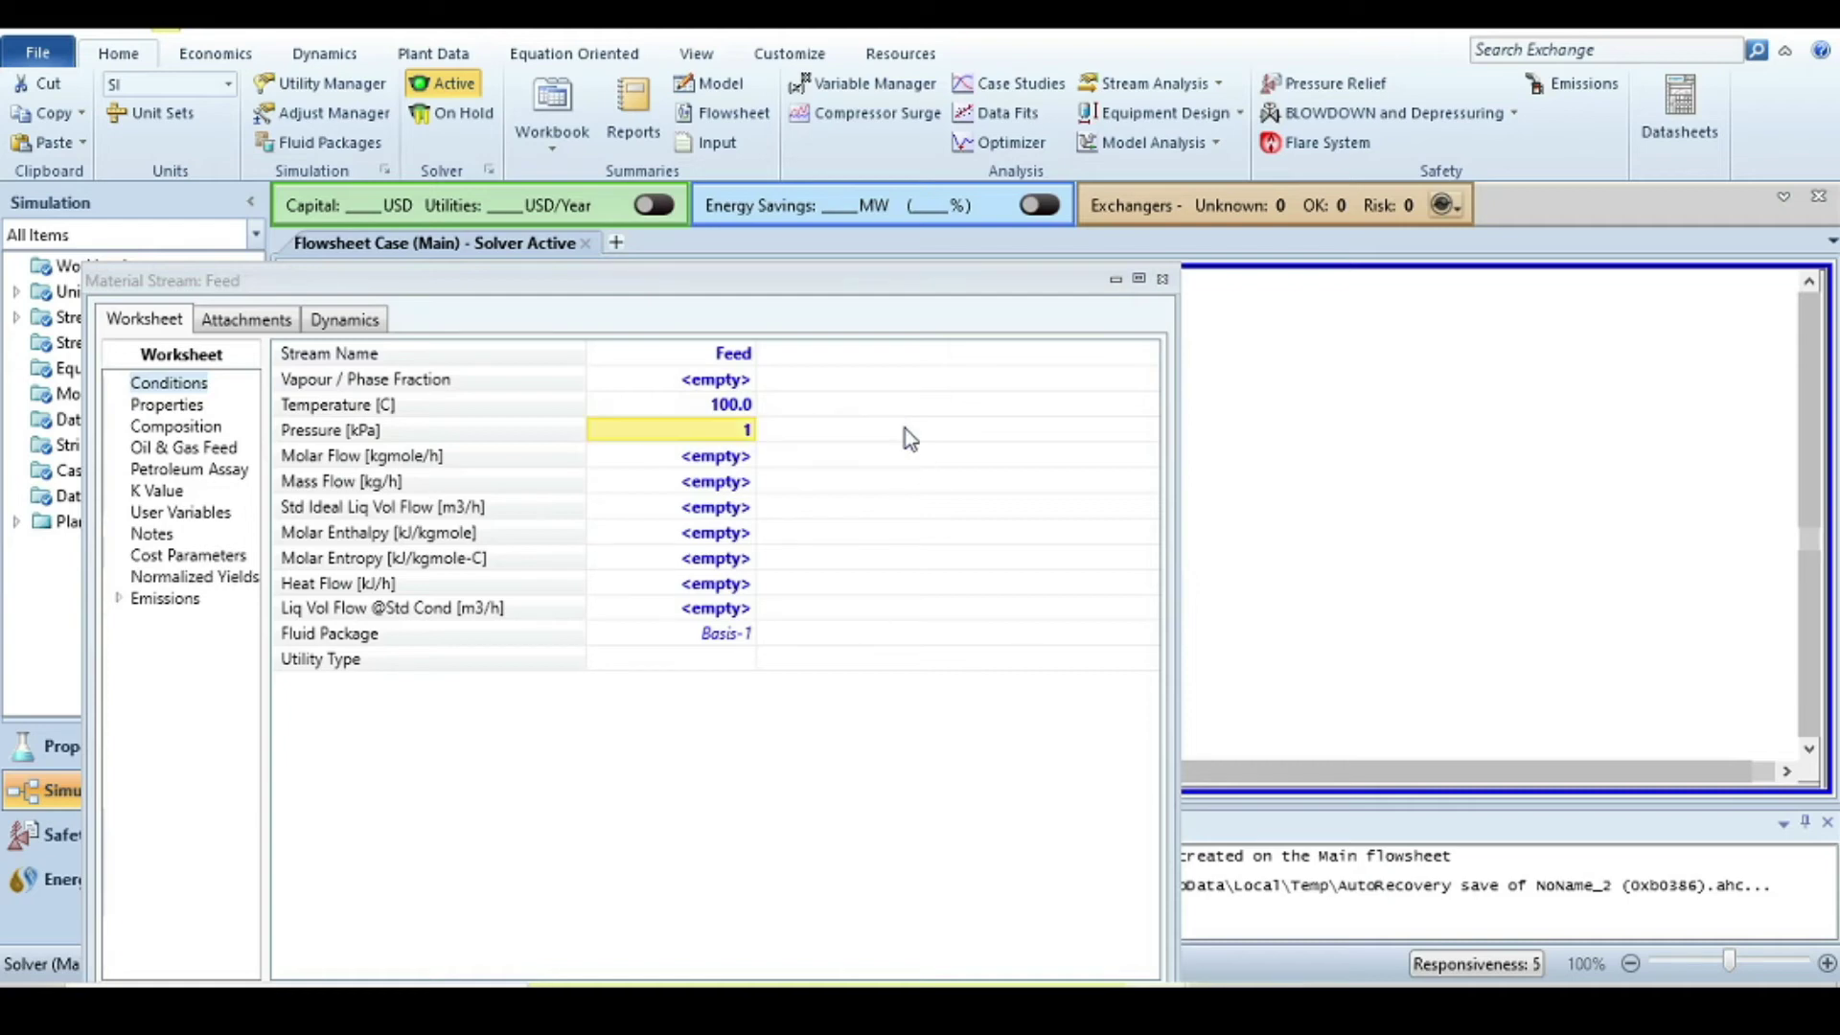
pyautogui.click(738, 439)
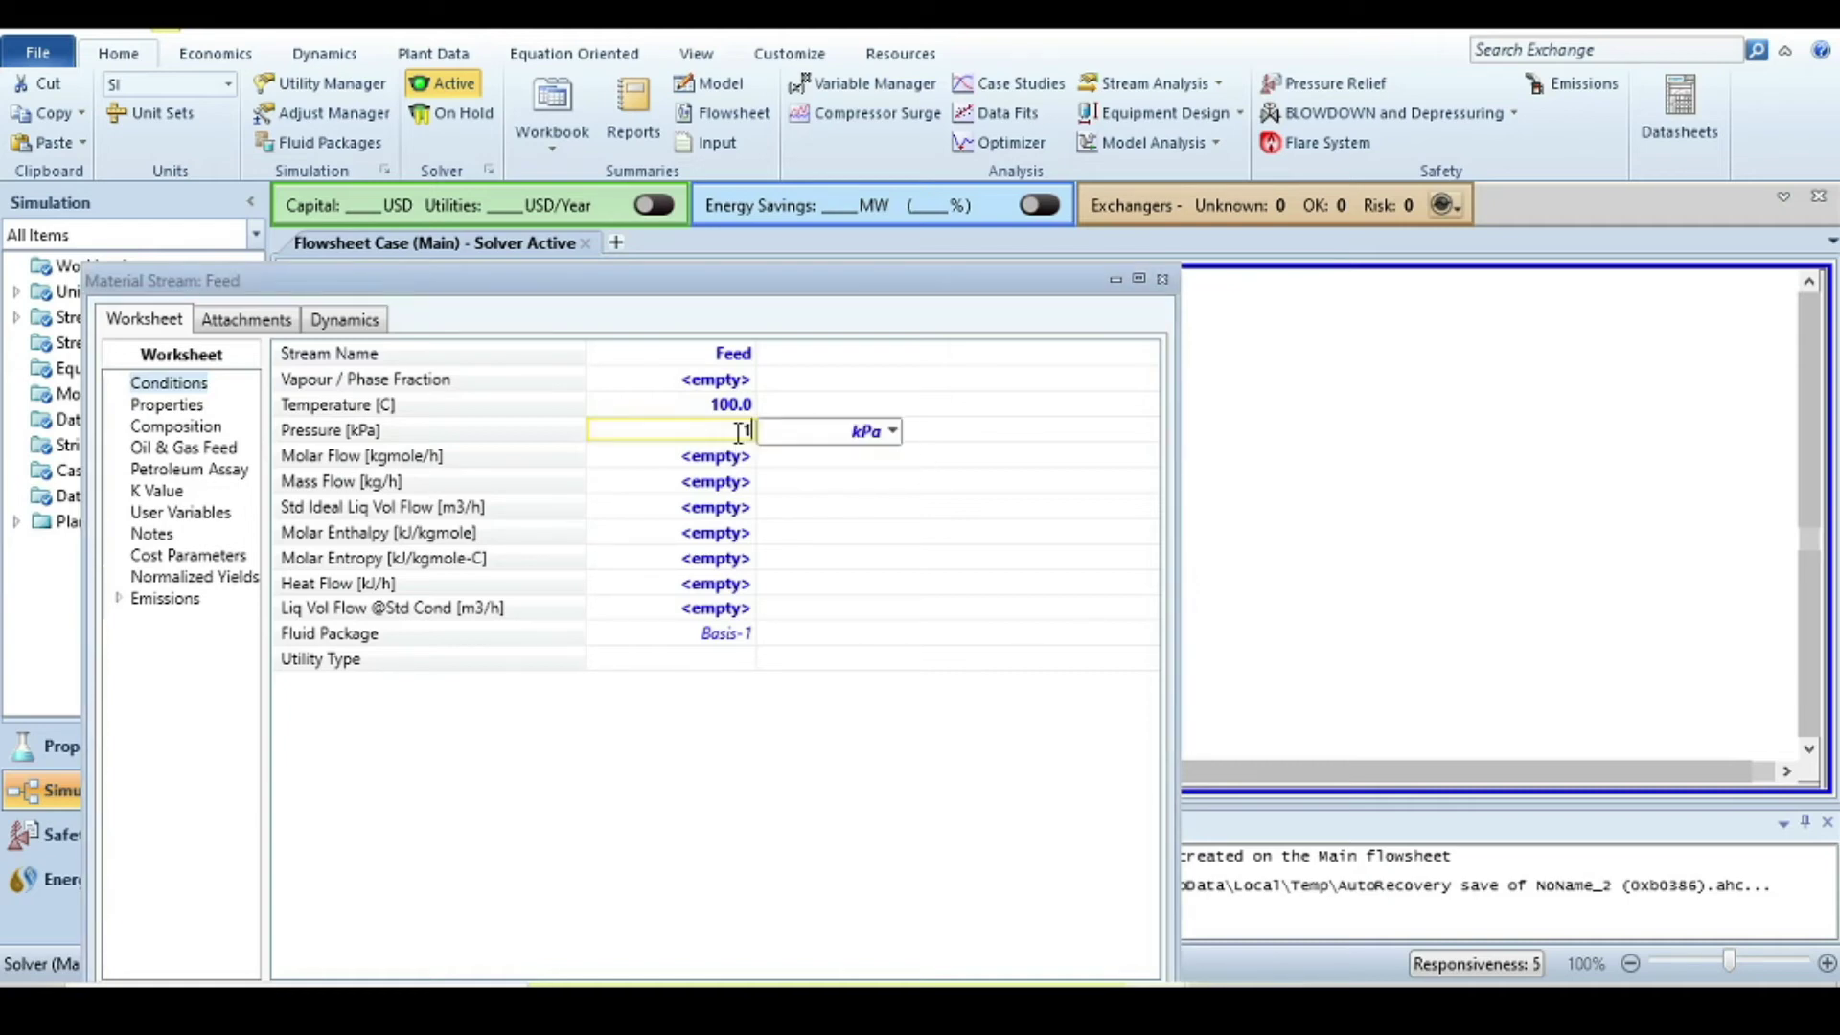
pyautogui.click(893, 431)
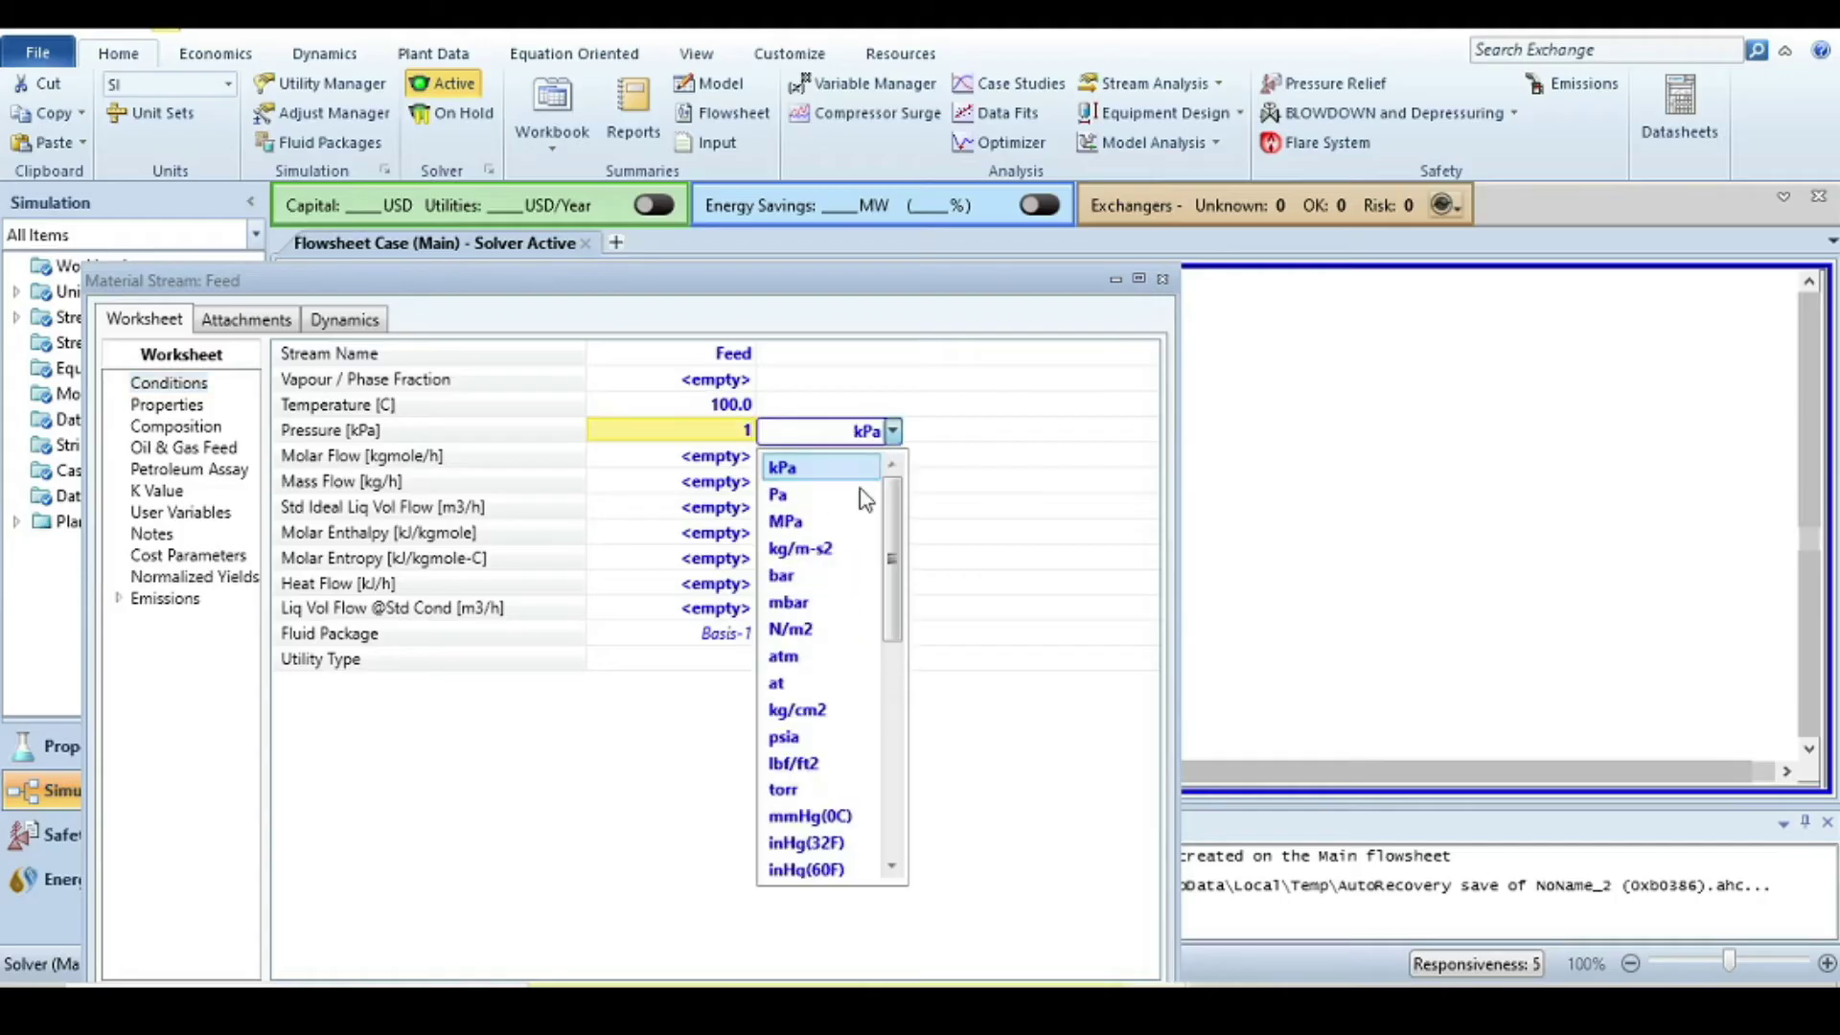
pyautogui.click(831, 574)
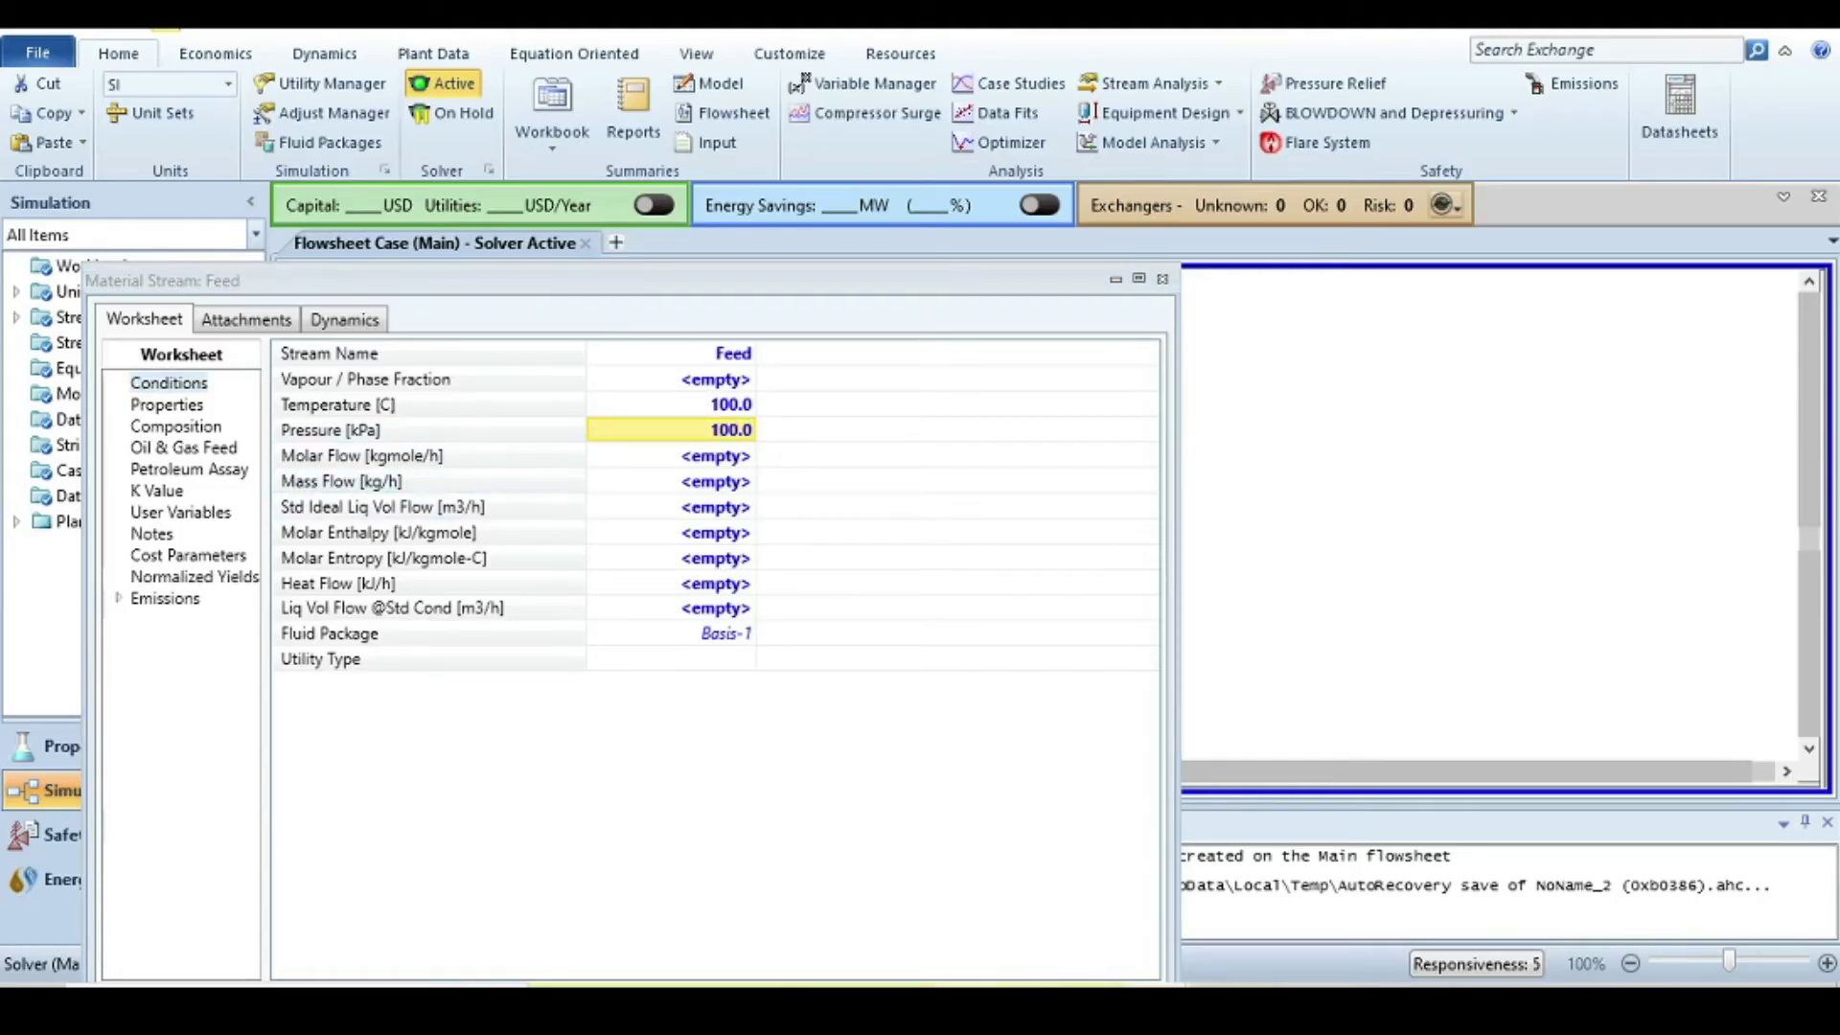
pyautogui.hotkey('alt', 'Tab')
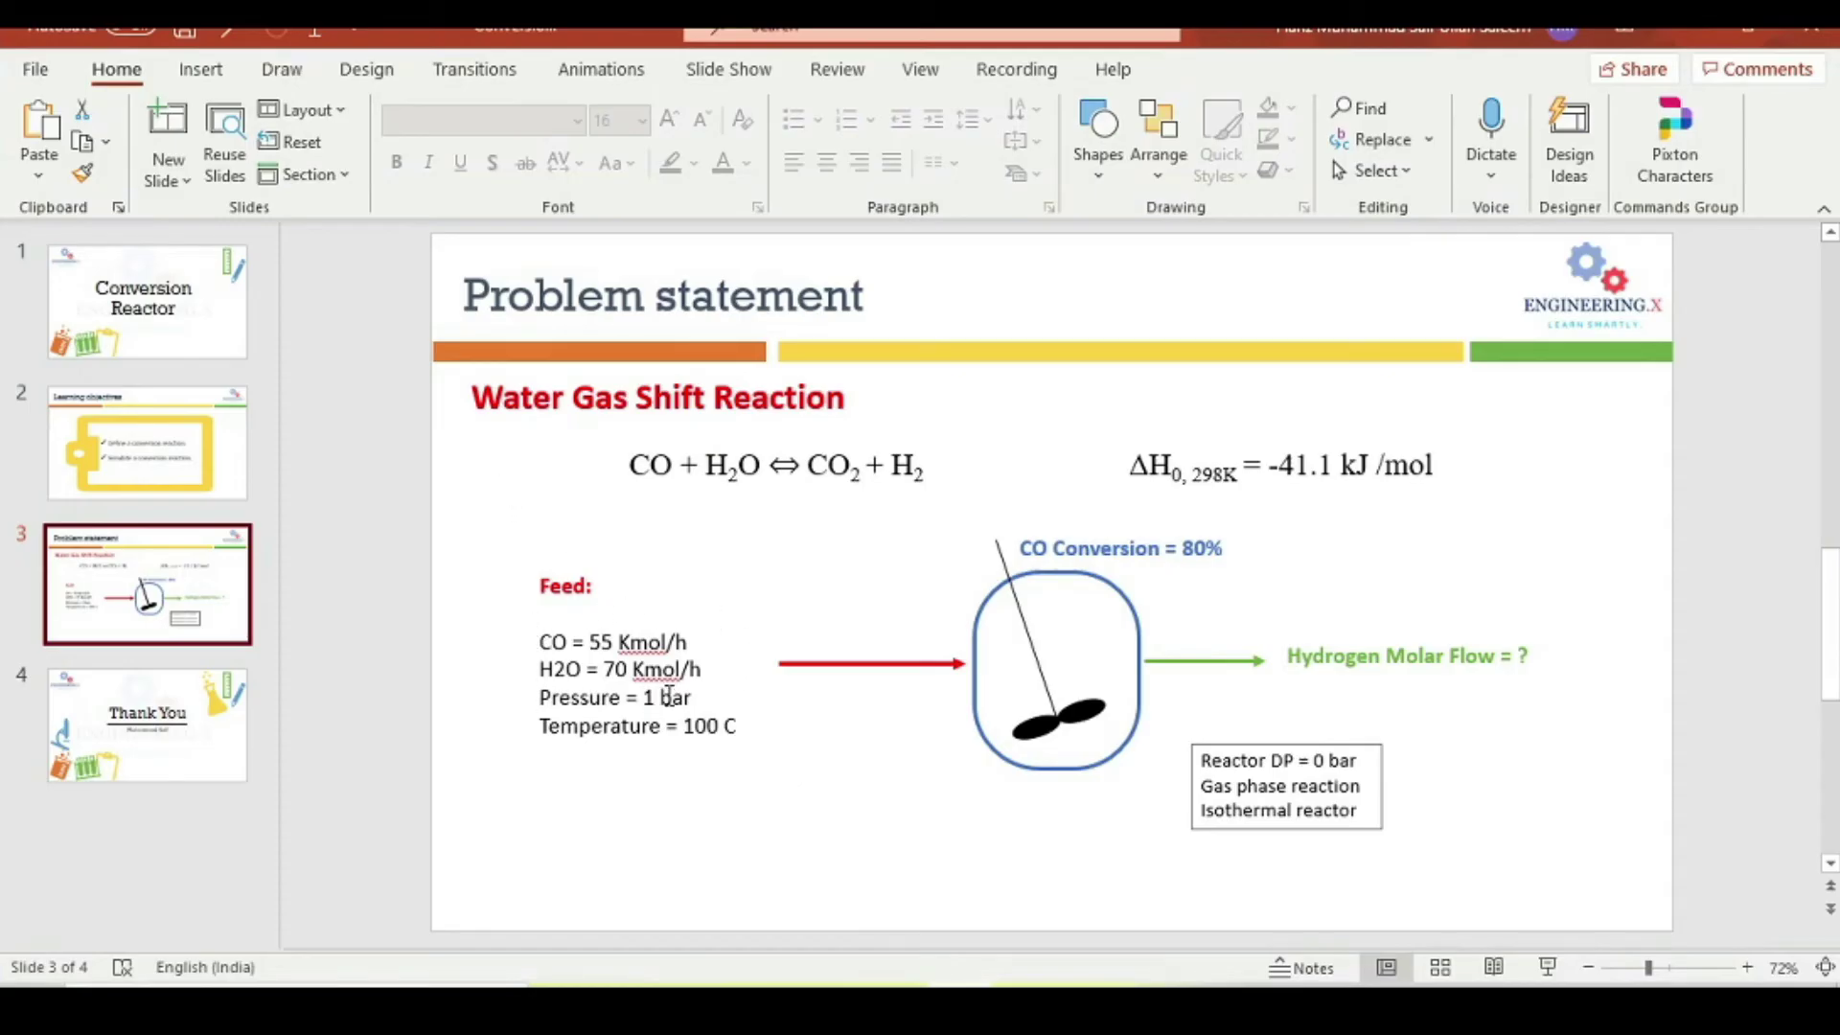
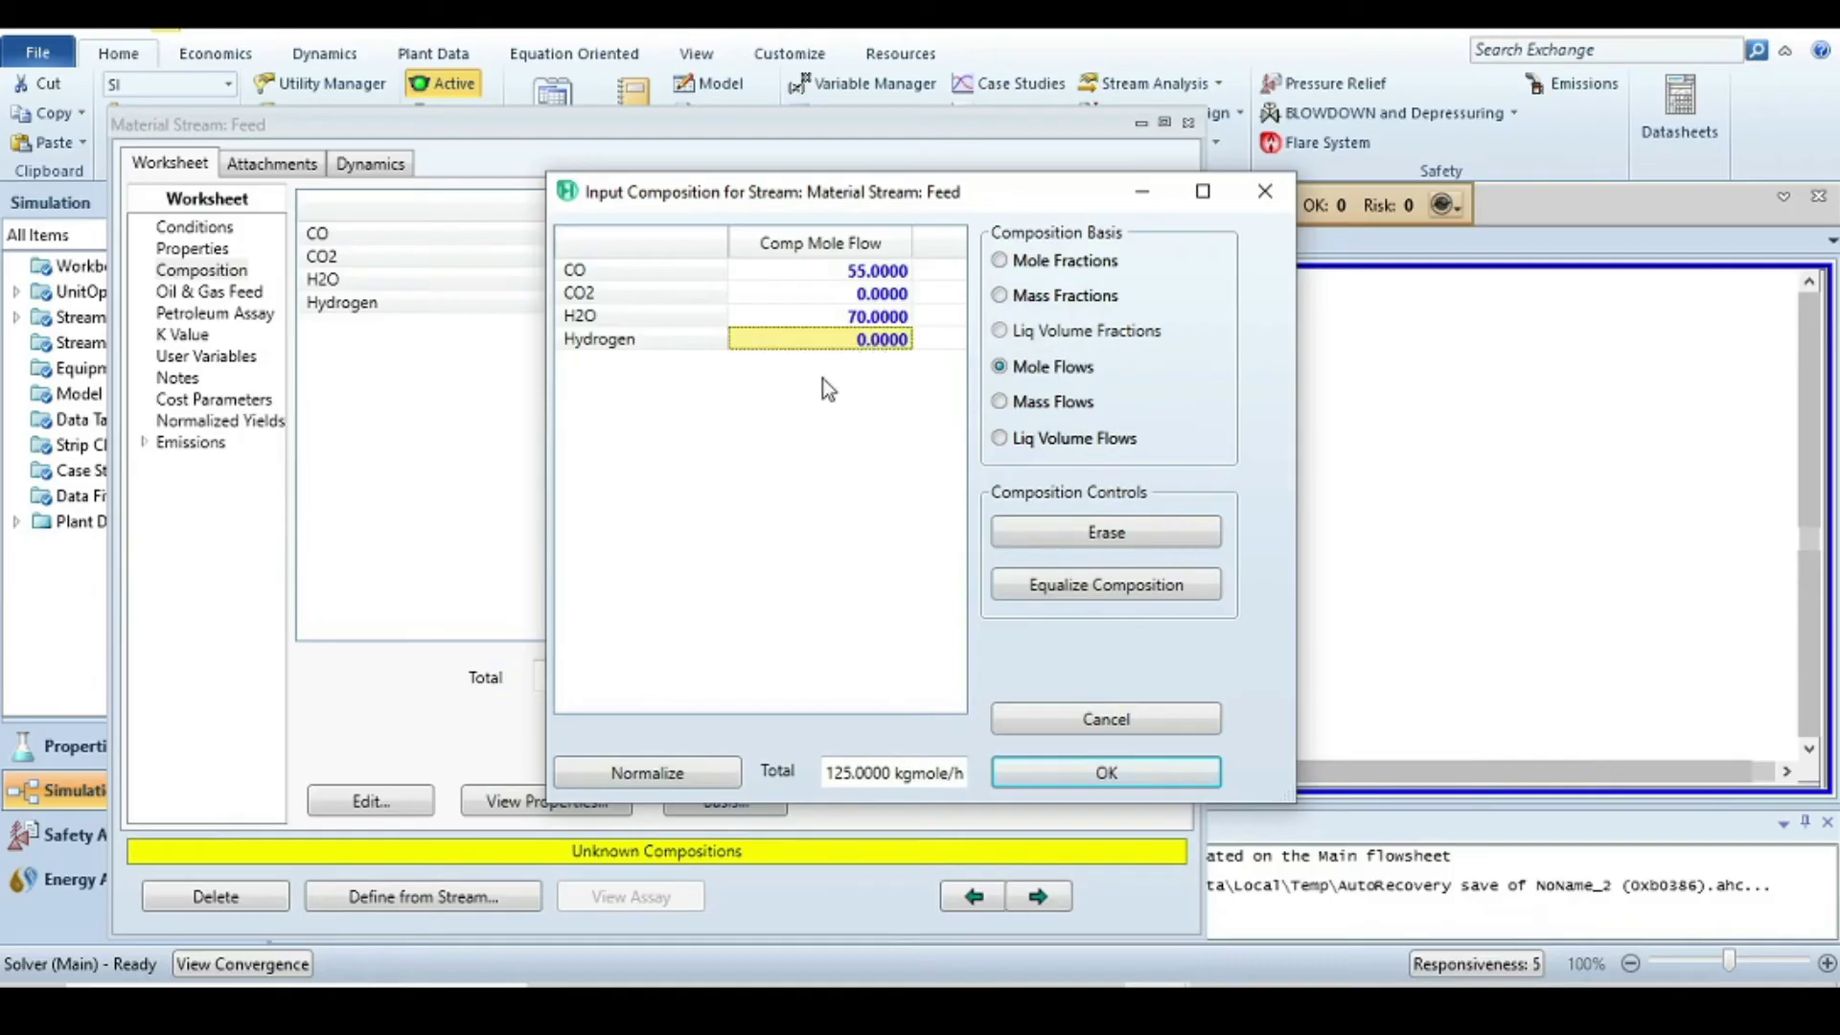
# Step: Accept the Feed molar flows of 55 kgmole/h CO and 70 kgmole/h H2O, then close the stream window
pyautogui.click(1098, 778)
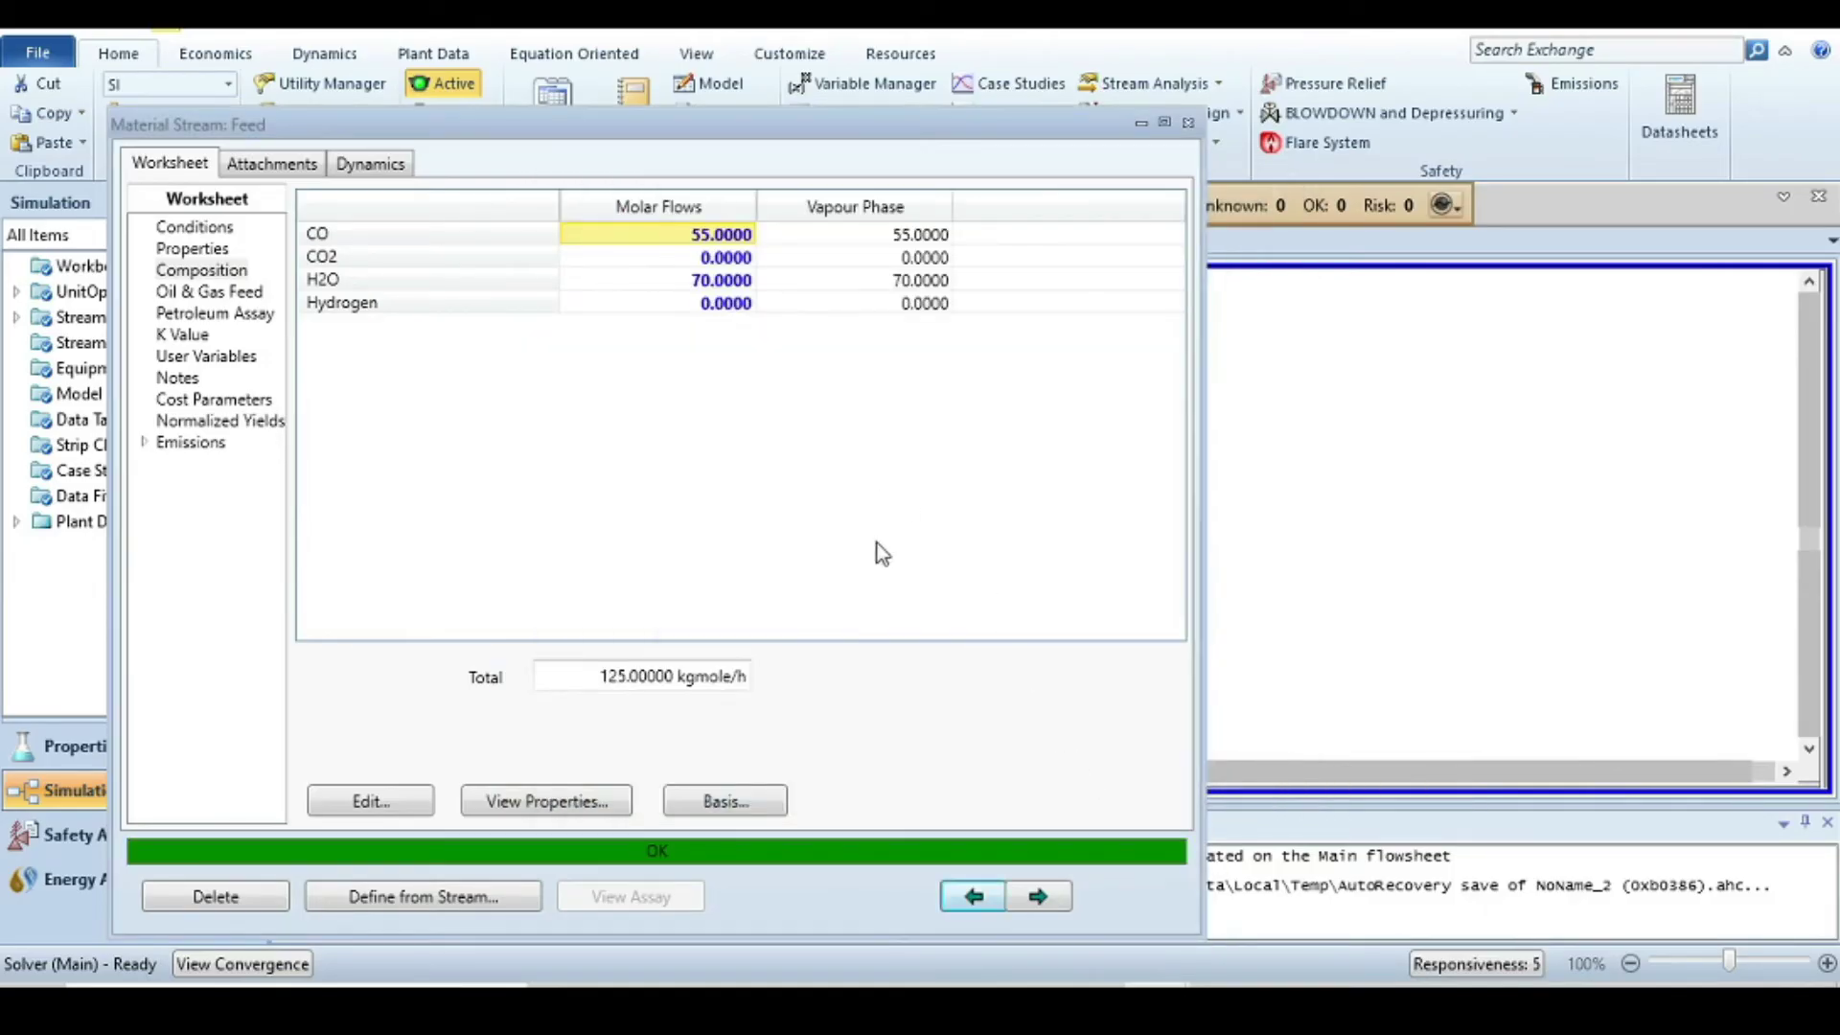
pyautogui.click(1189, 123)
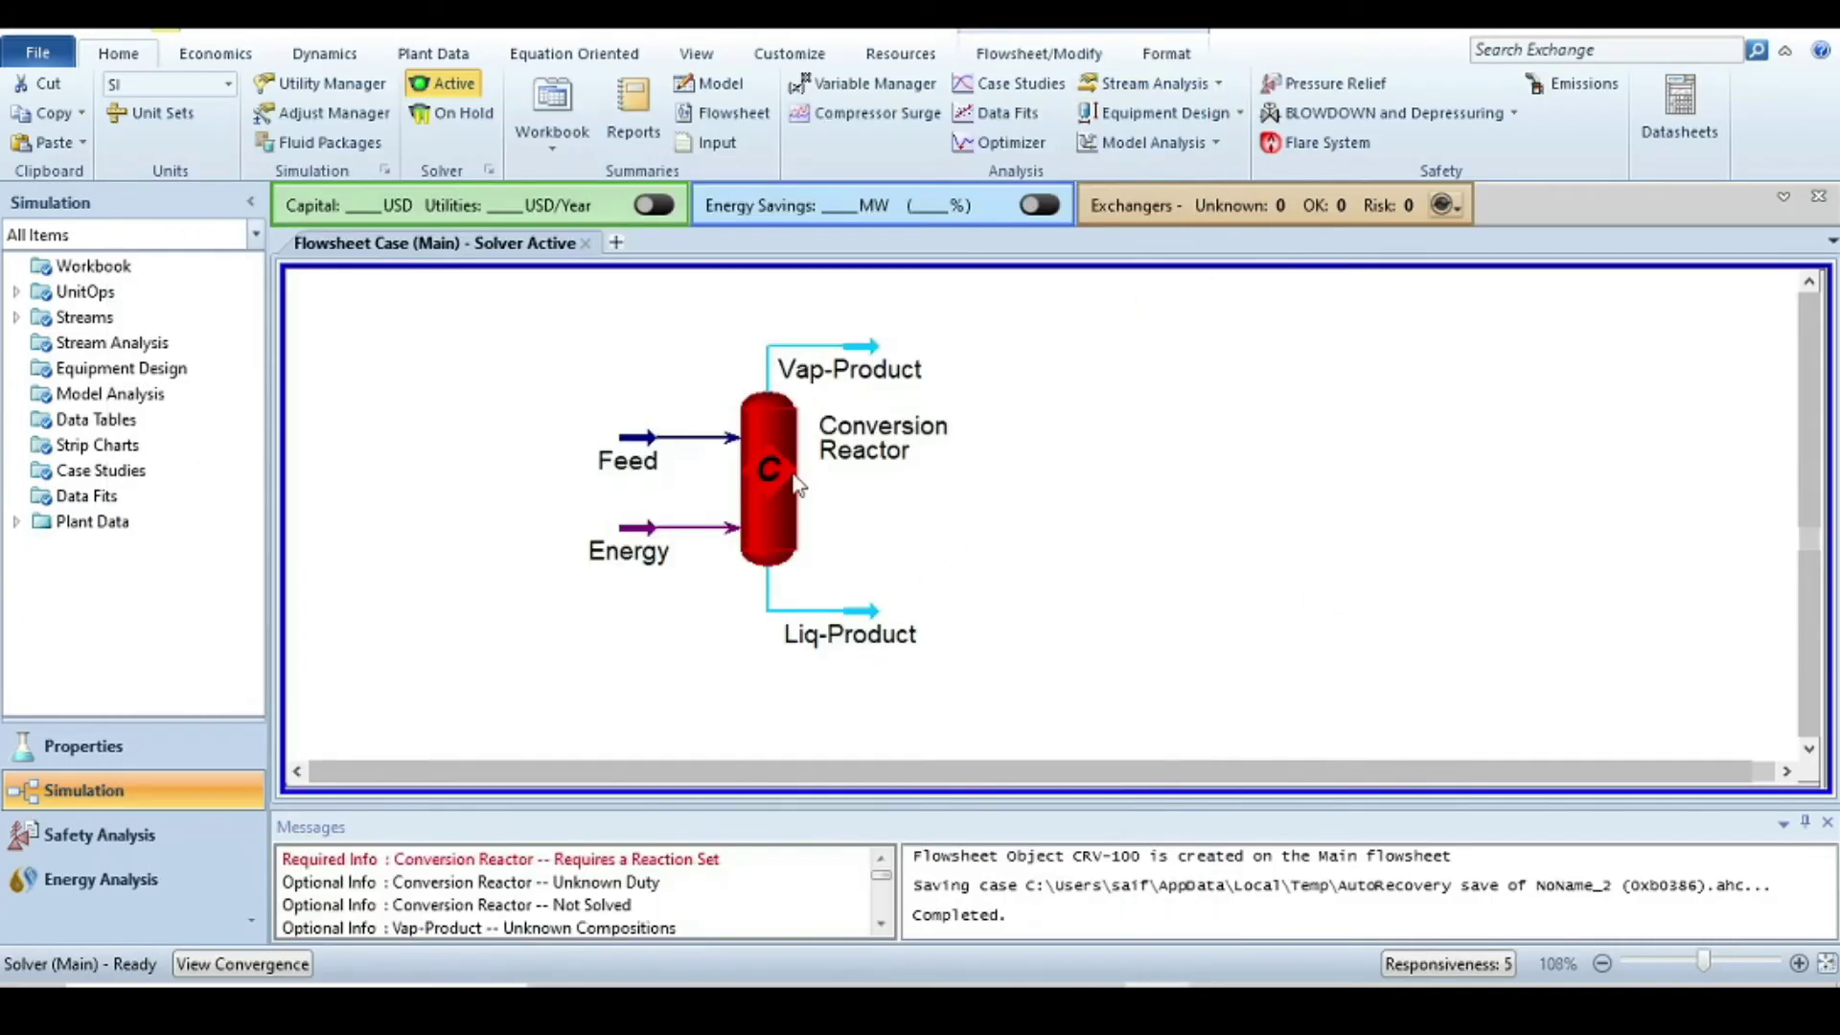
pyautogui.hotkey('alt', 'Tab')
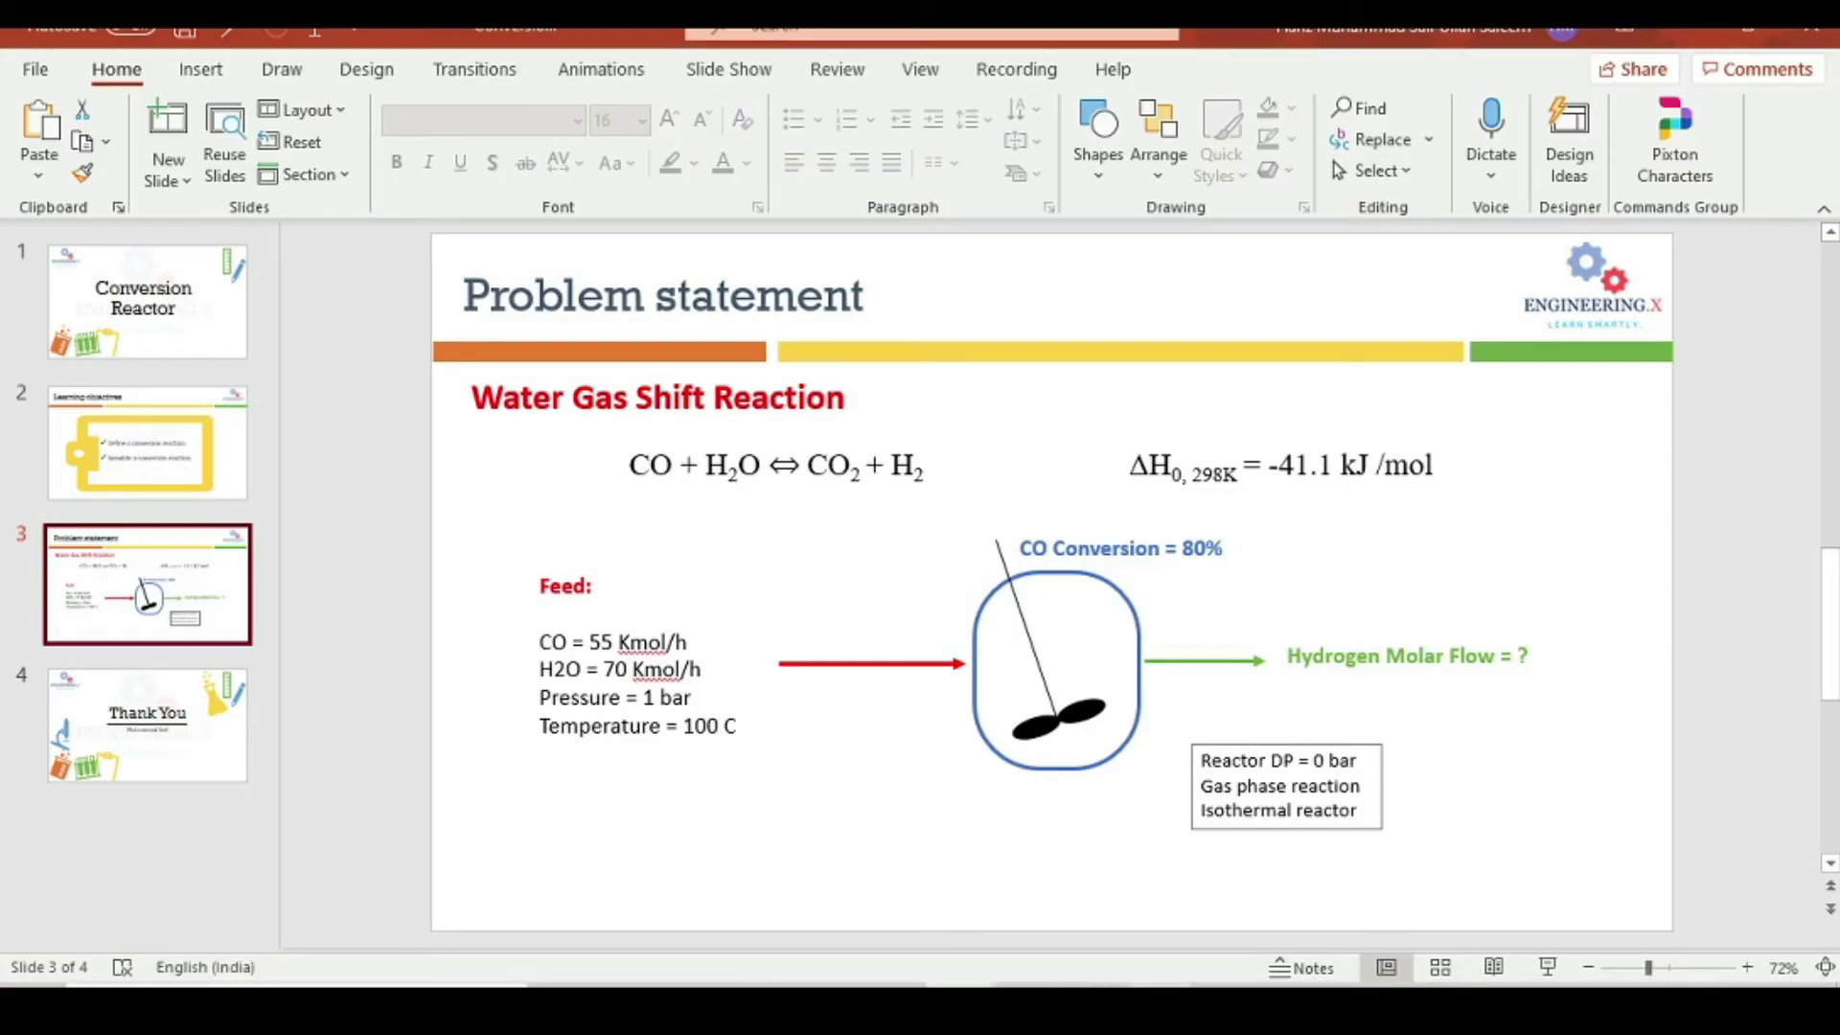
pyautogui.hotkey('alt', 'Tab')
pyautogui.click(865, 348)
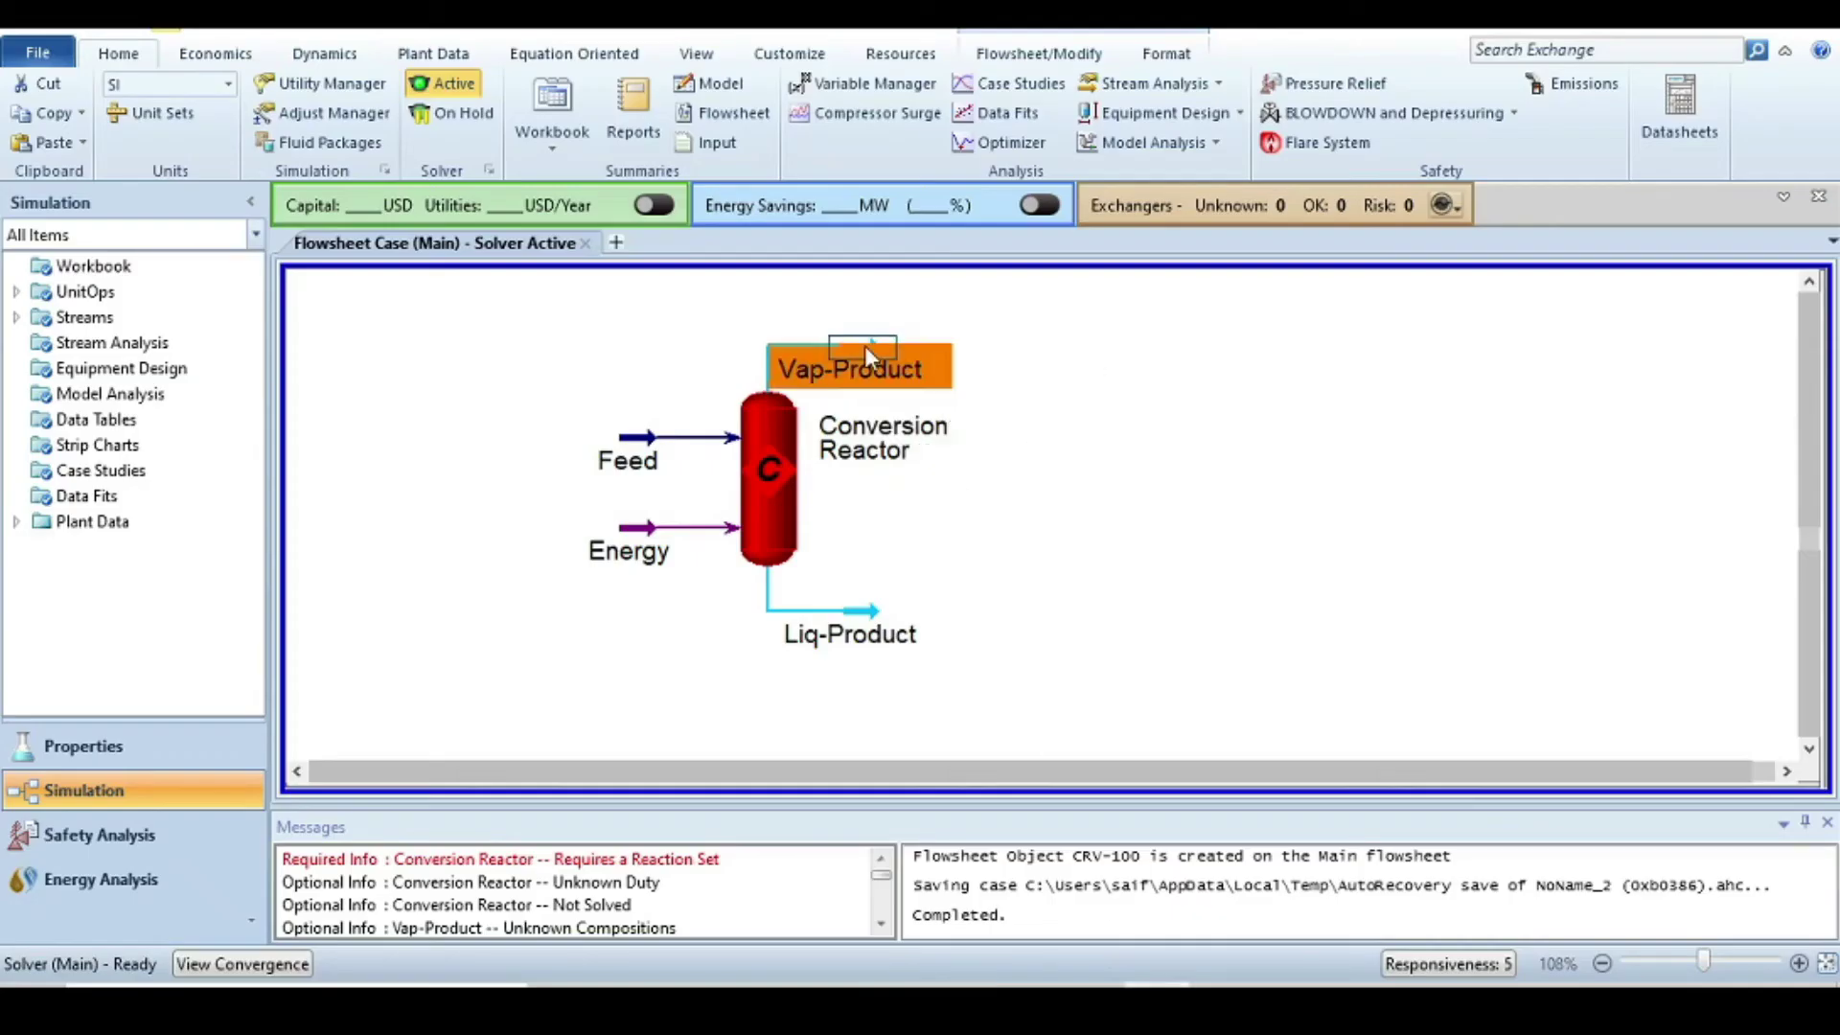
# Step: Set the Vap-Product stream temperature to 100 °C
pyautogui.doubleClick(865, 345)
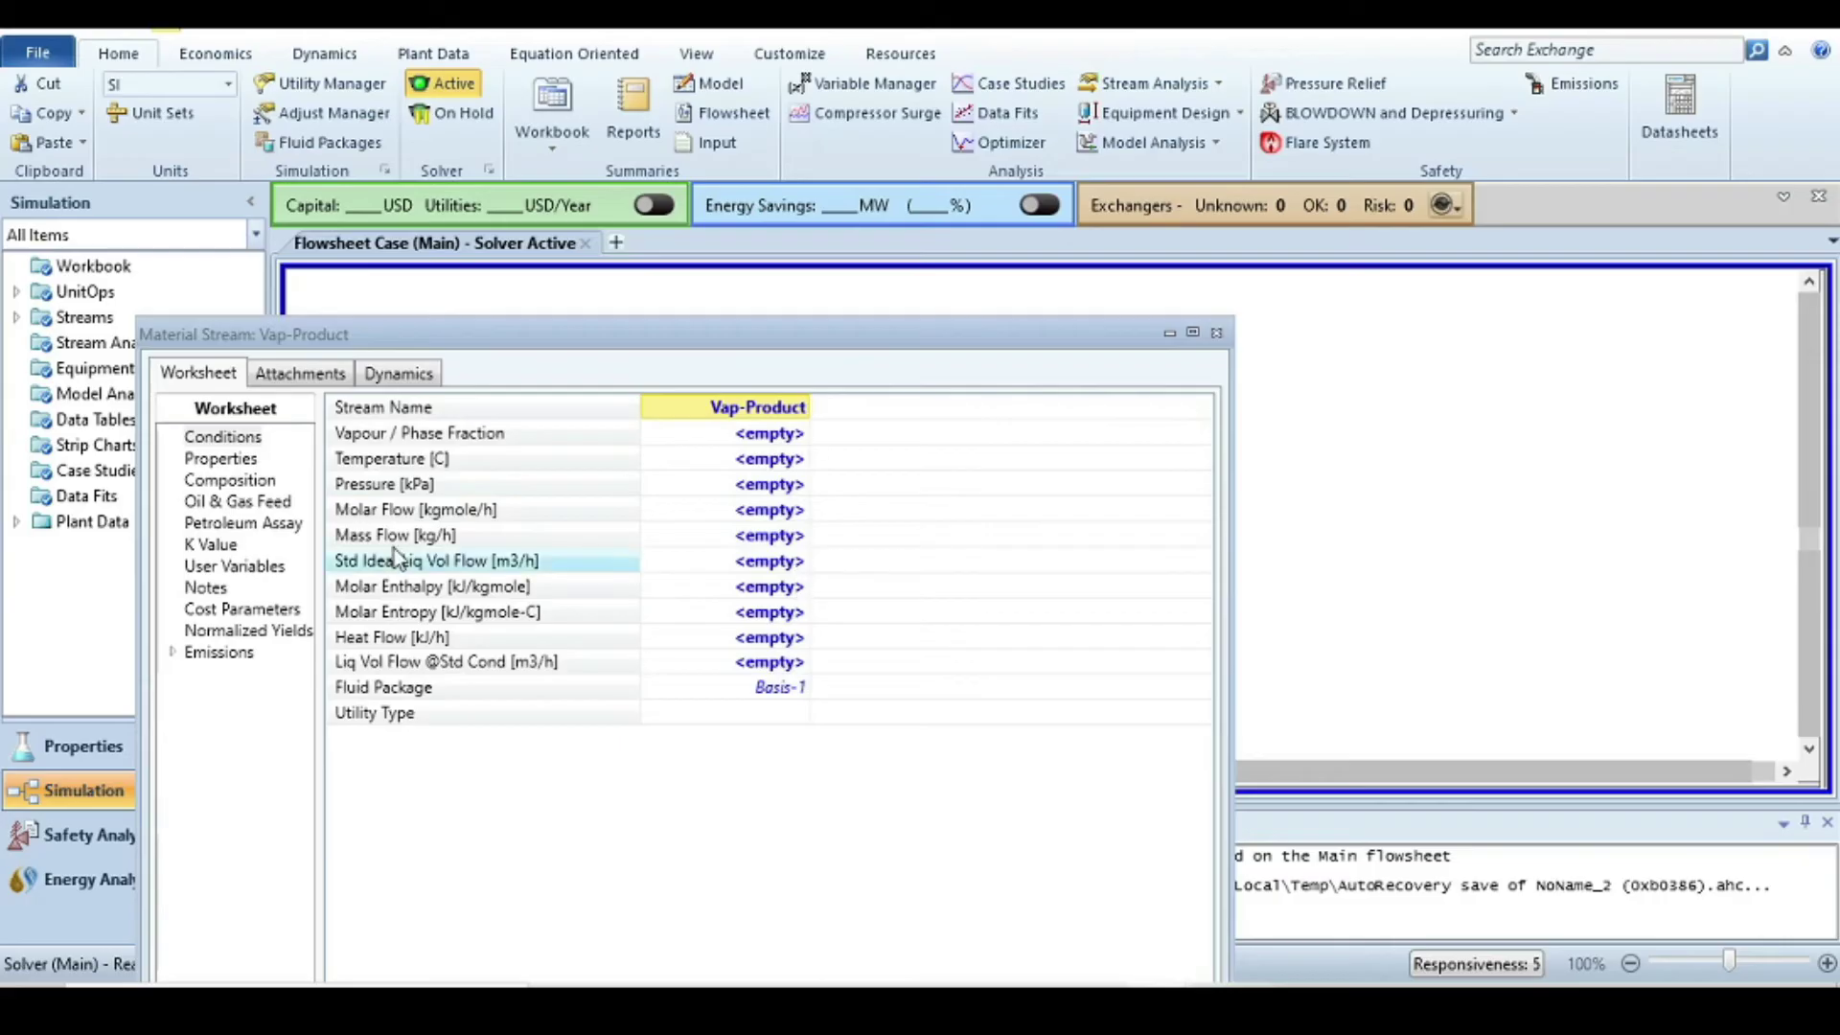
pyautogui.click(740, 462)
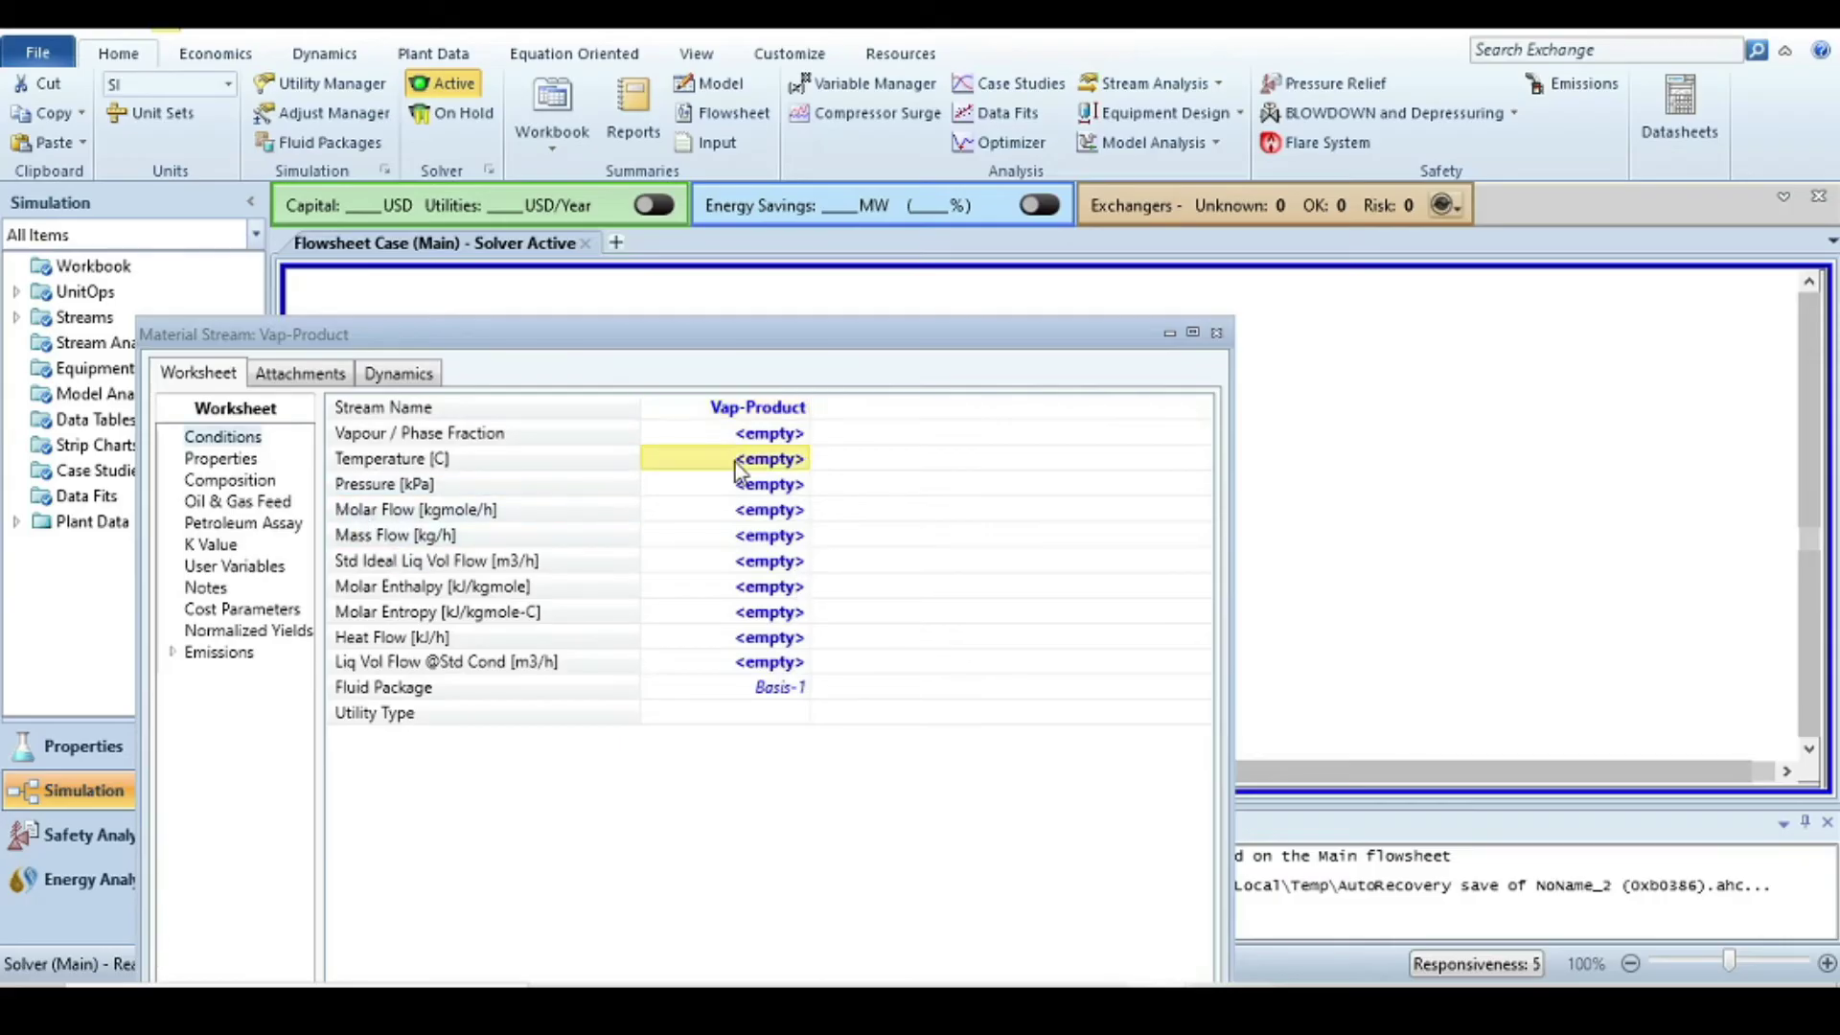
pyautogui.write('100')
pyautogui.press('Return')
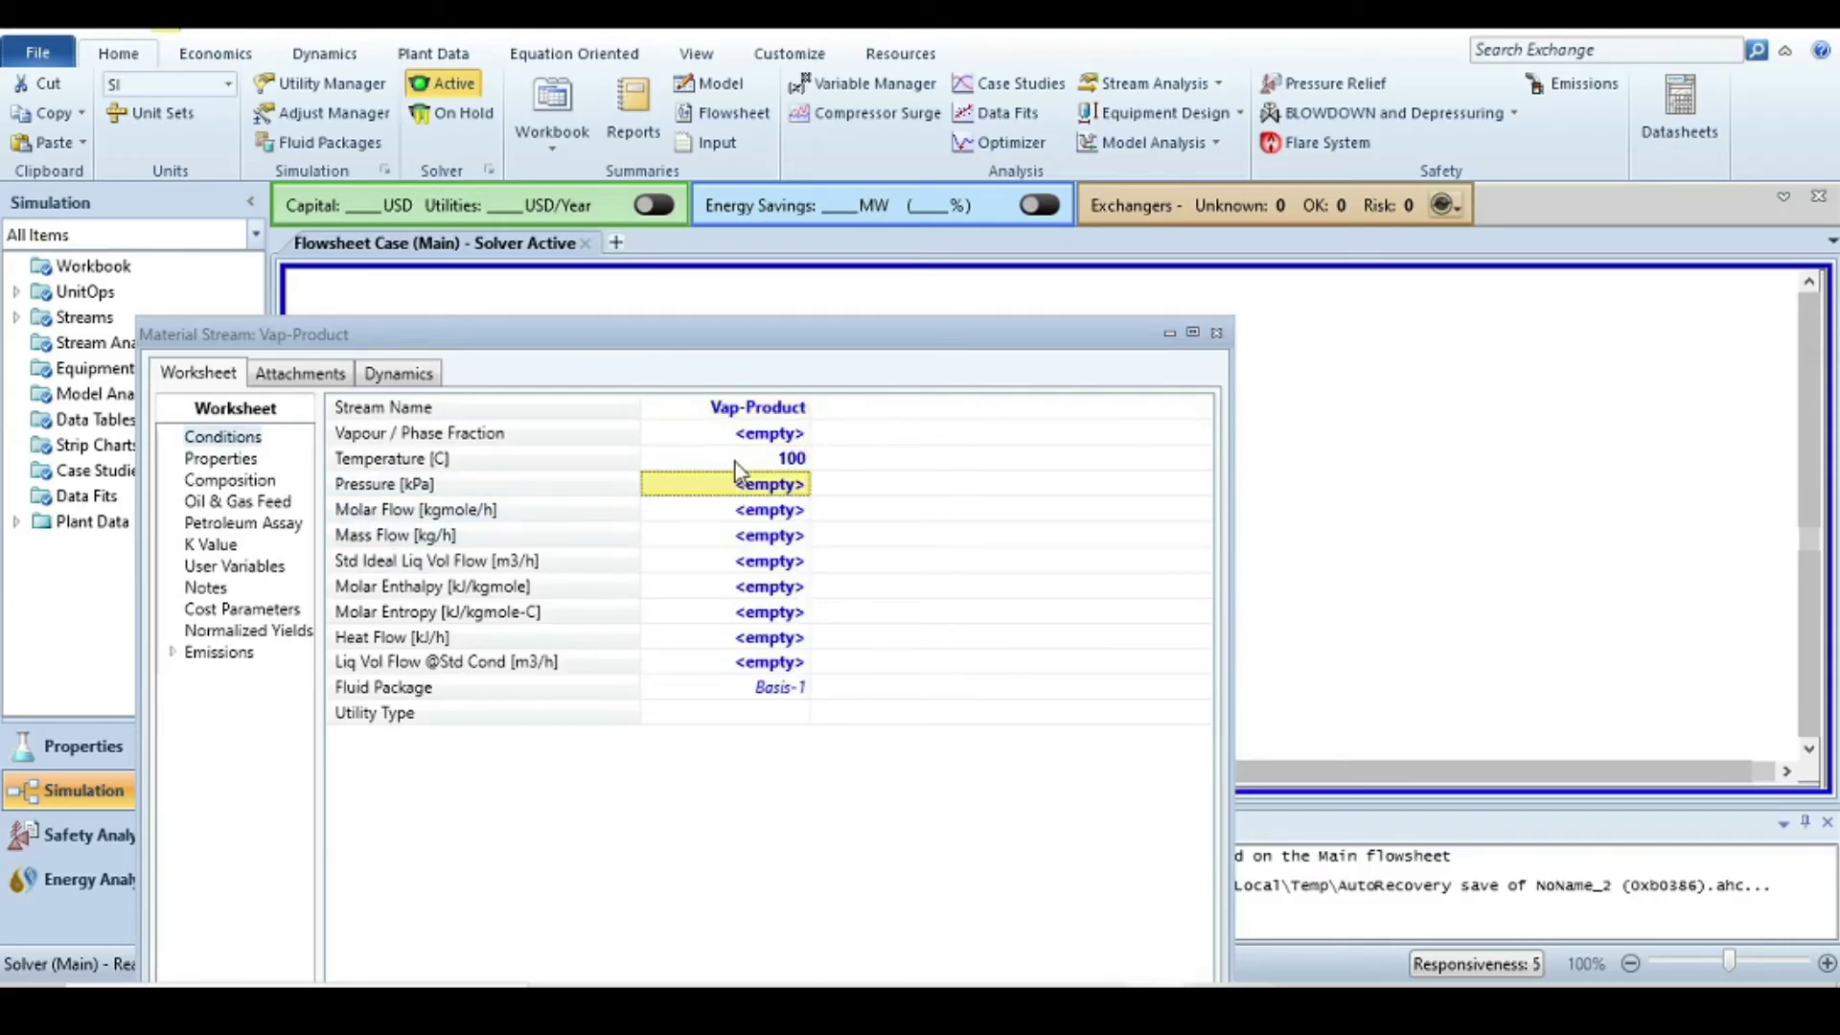
pyautogui.click(1216, 332)
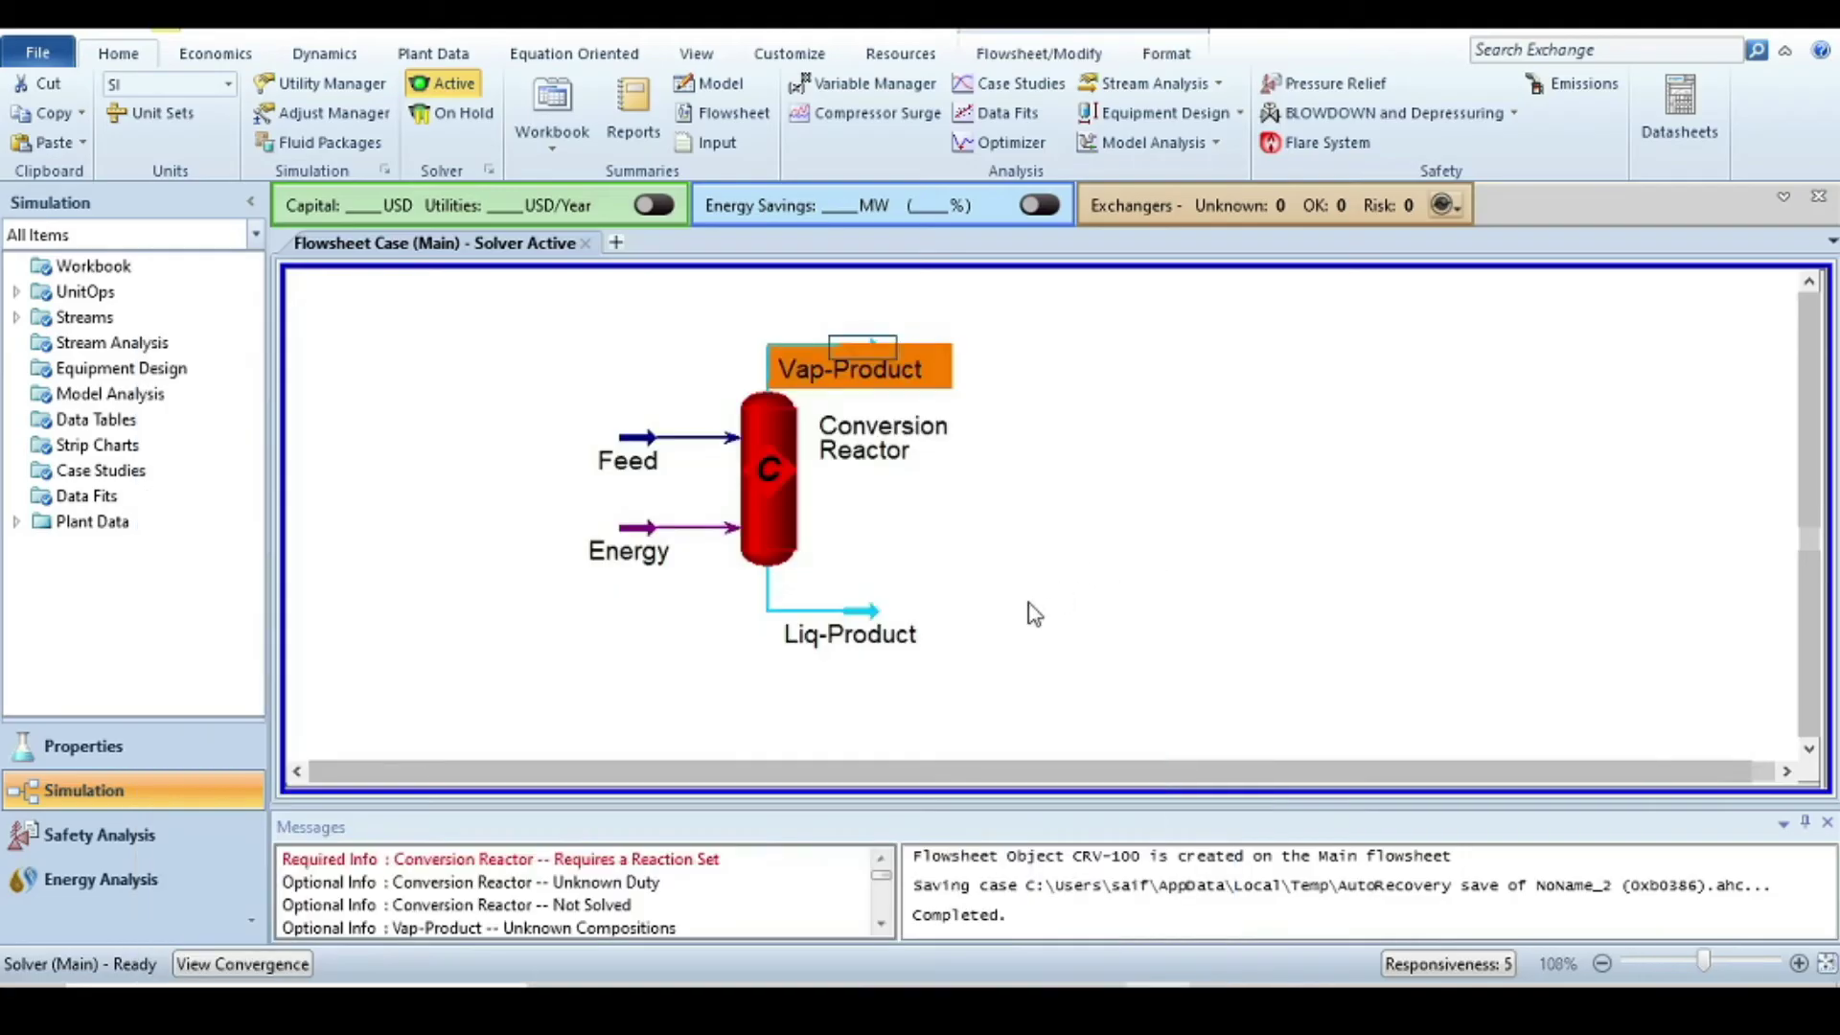
# Step: Set the Liq-Product stream temperature to 100 °C
pyautogui.doubleClick(859, 619)
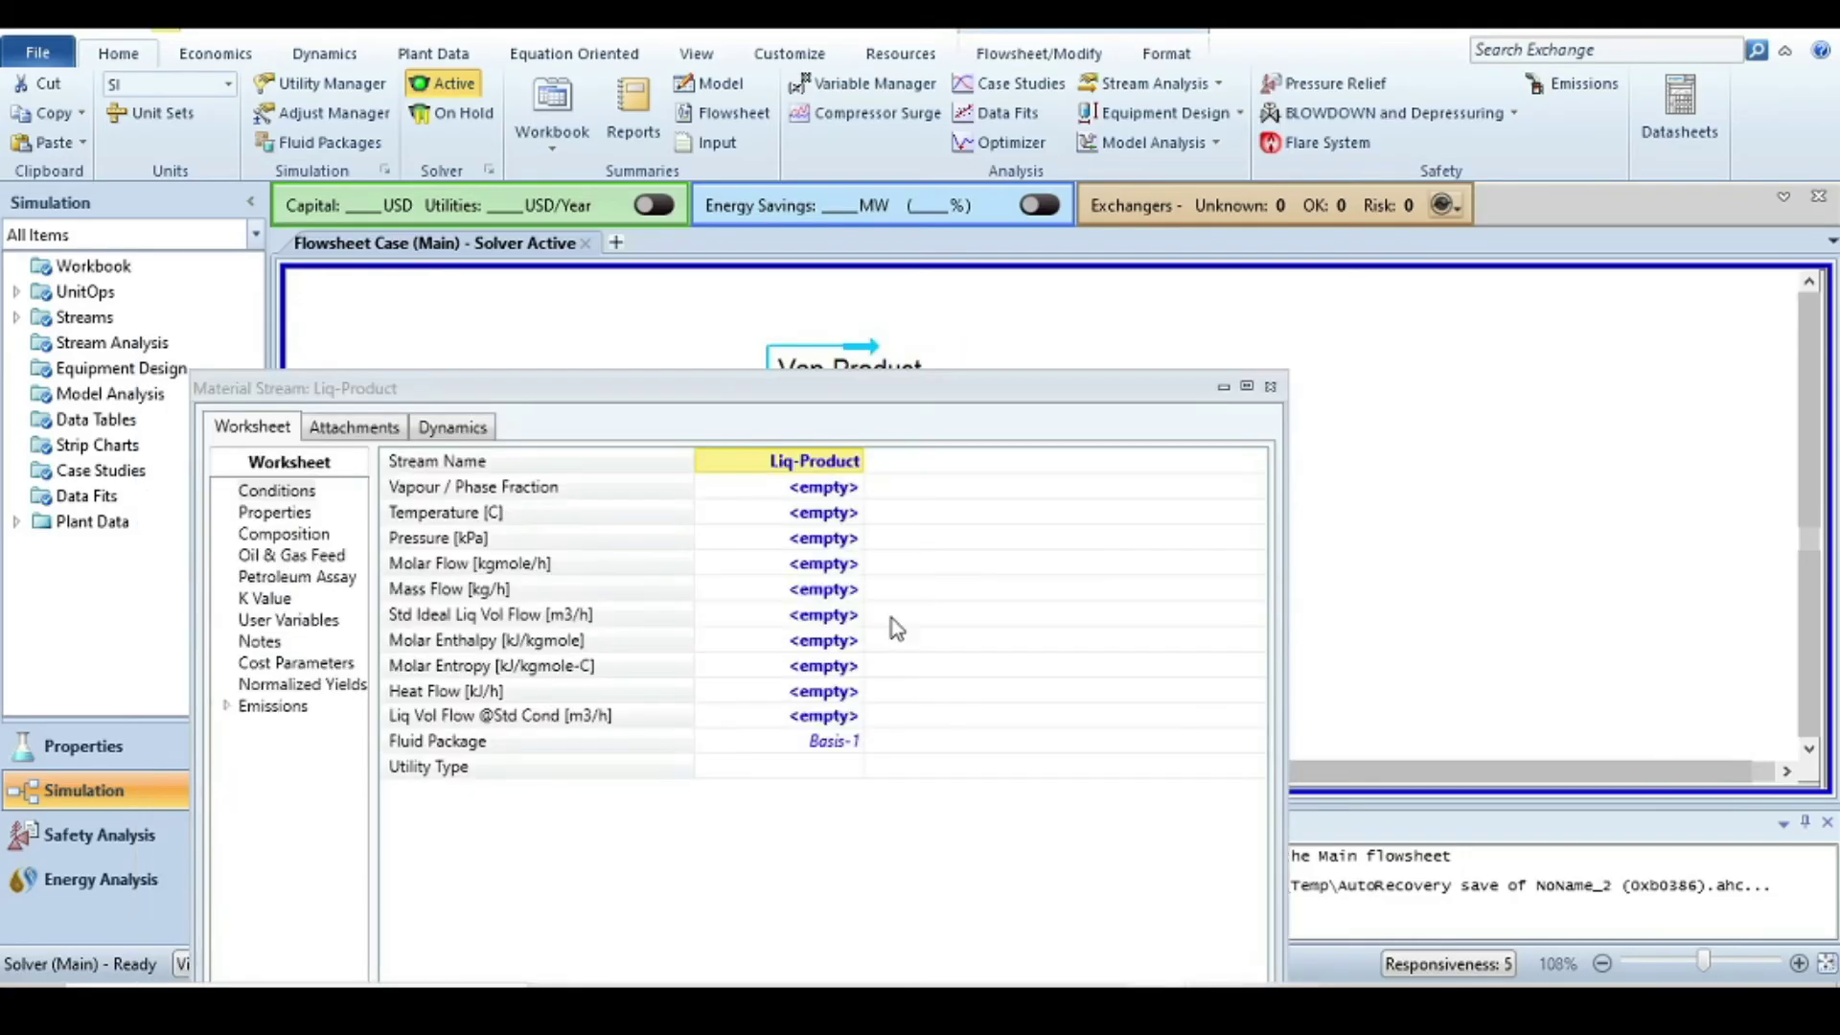
pyautogui.click(803, 515)
pyautogui.write('100')
pyautogui.press('Return')
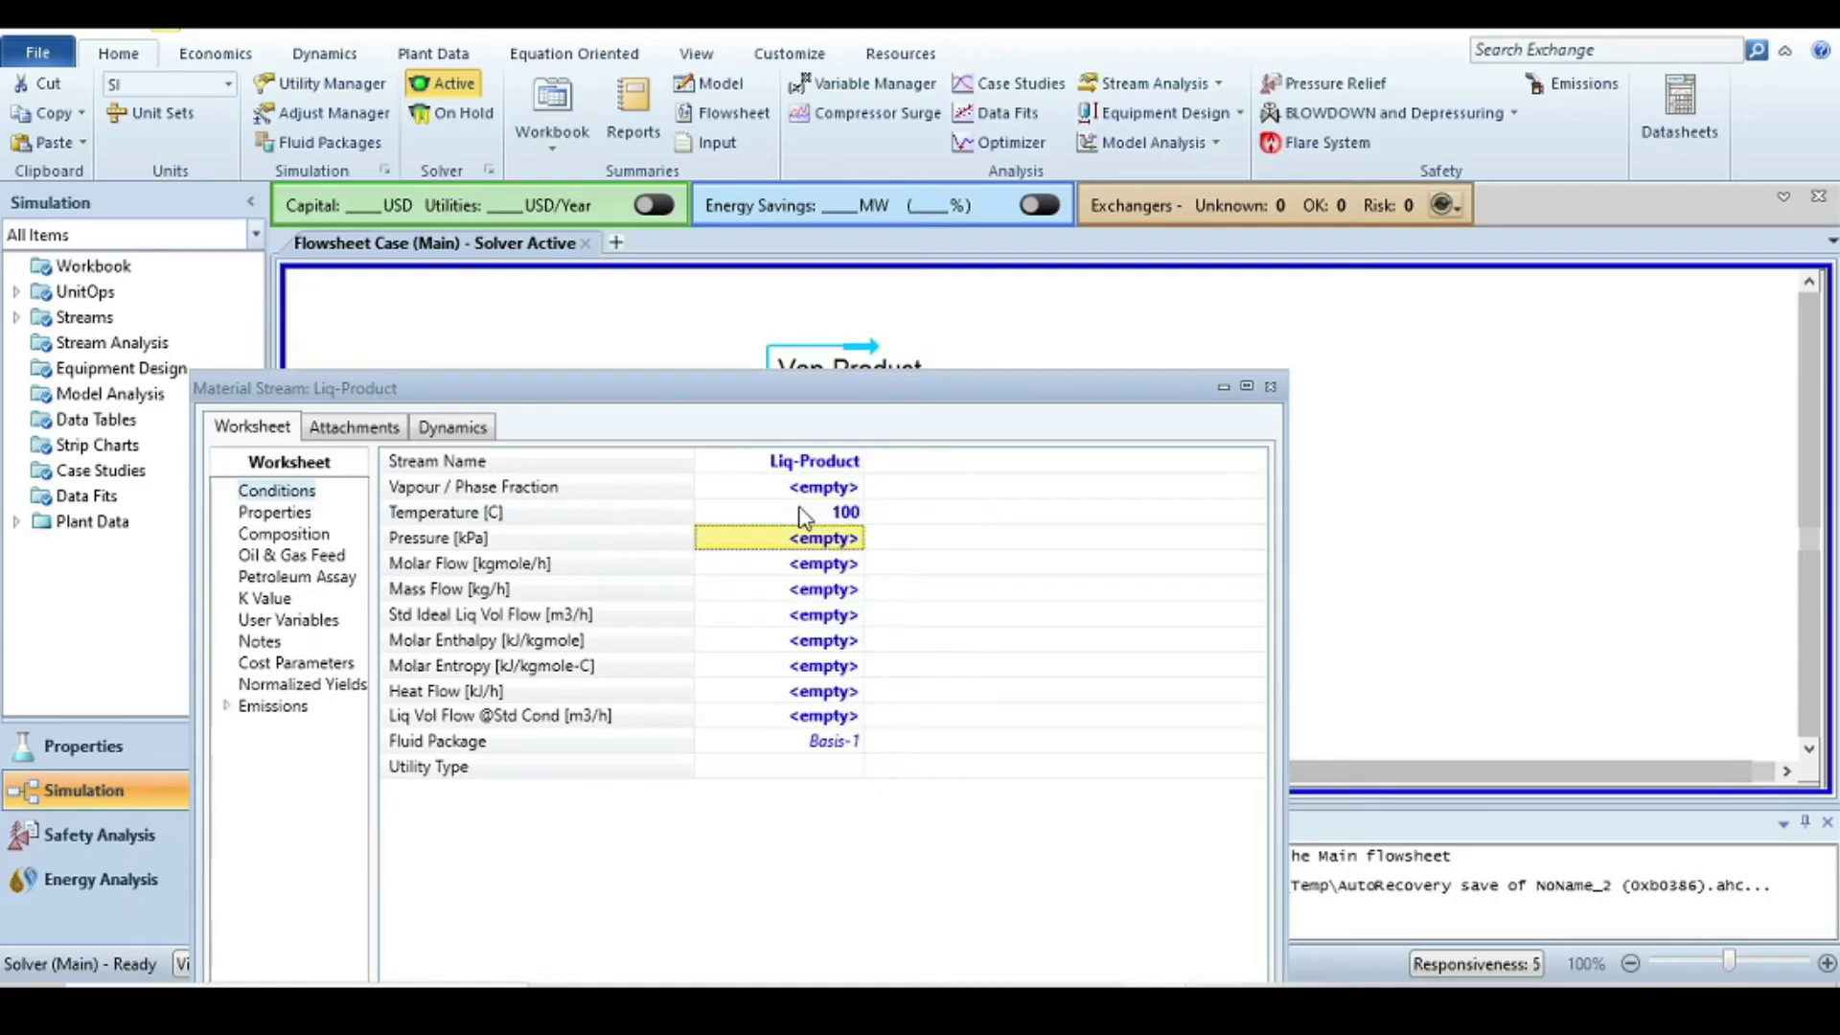
pyautogui.click(1270, 388)
# Step: Open the Conversion Reactor's properties window
pyautogui.click(1327, 554)
pyautogui.click(767, 446)
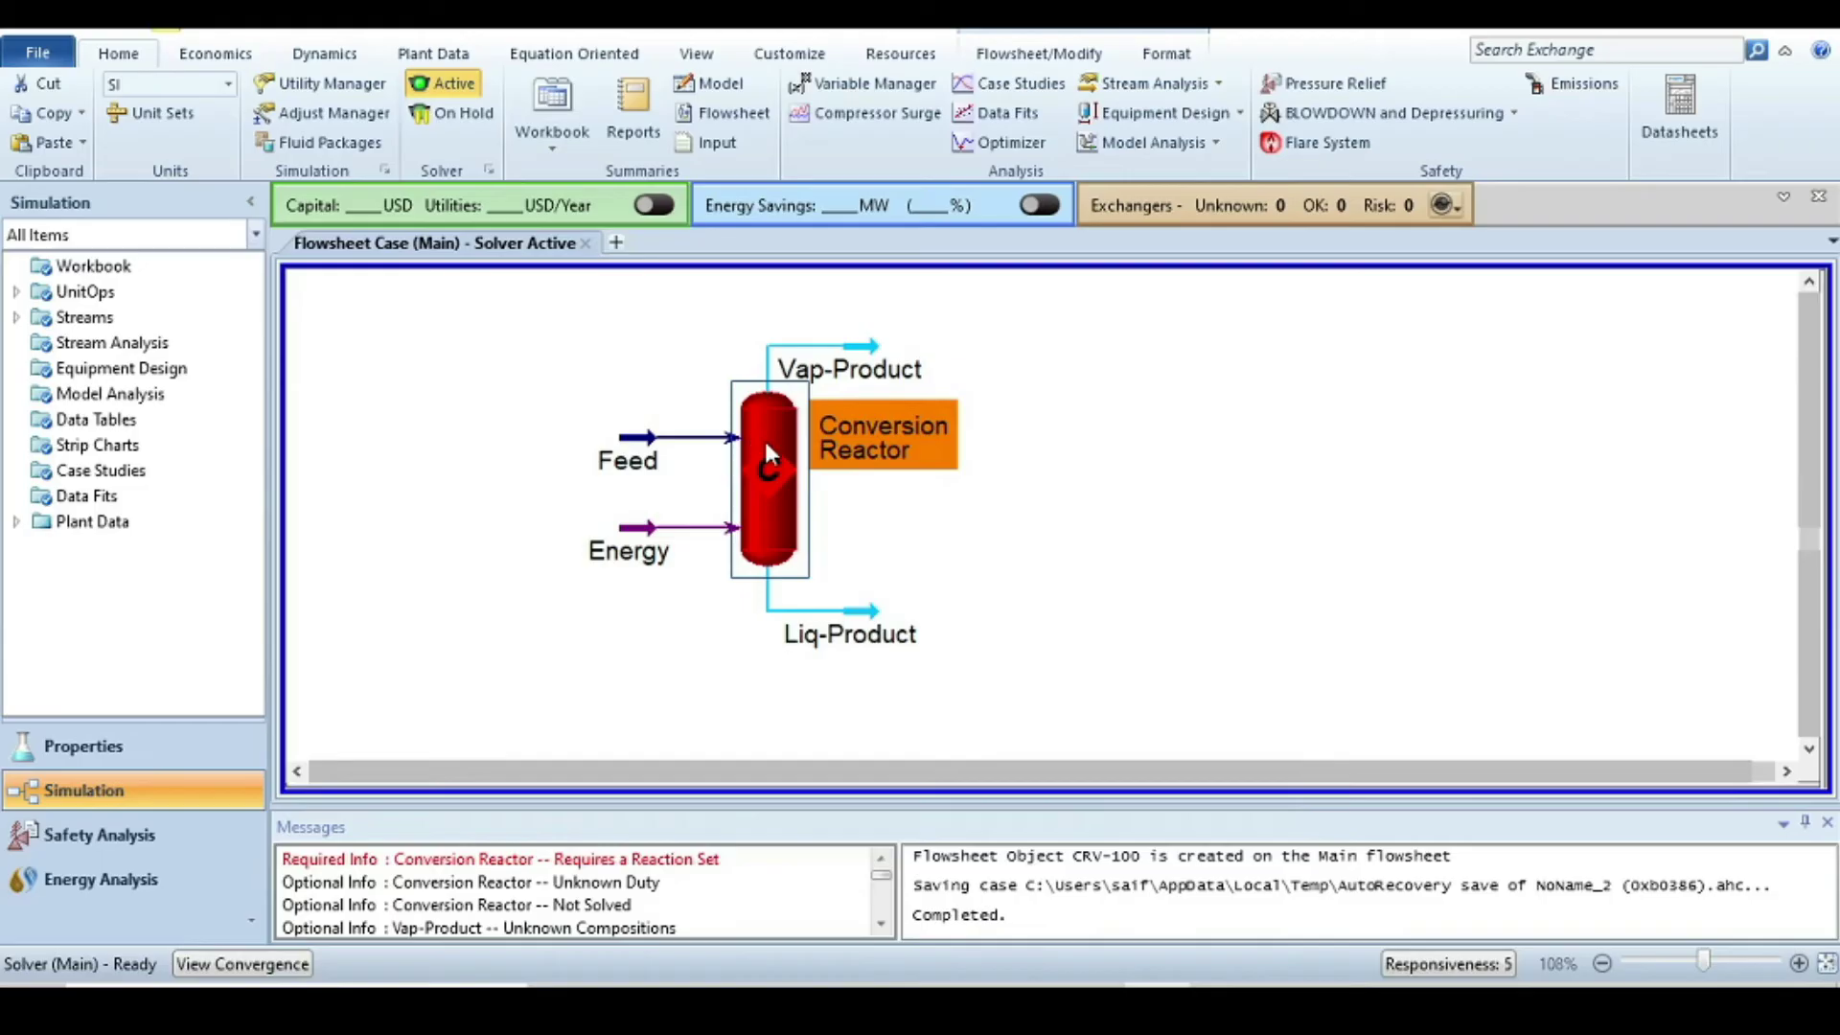
pyautogui.doubleClick(763, 437)
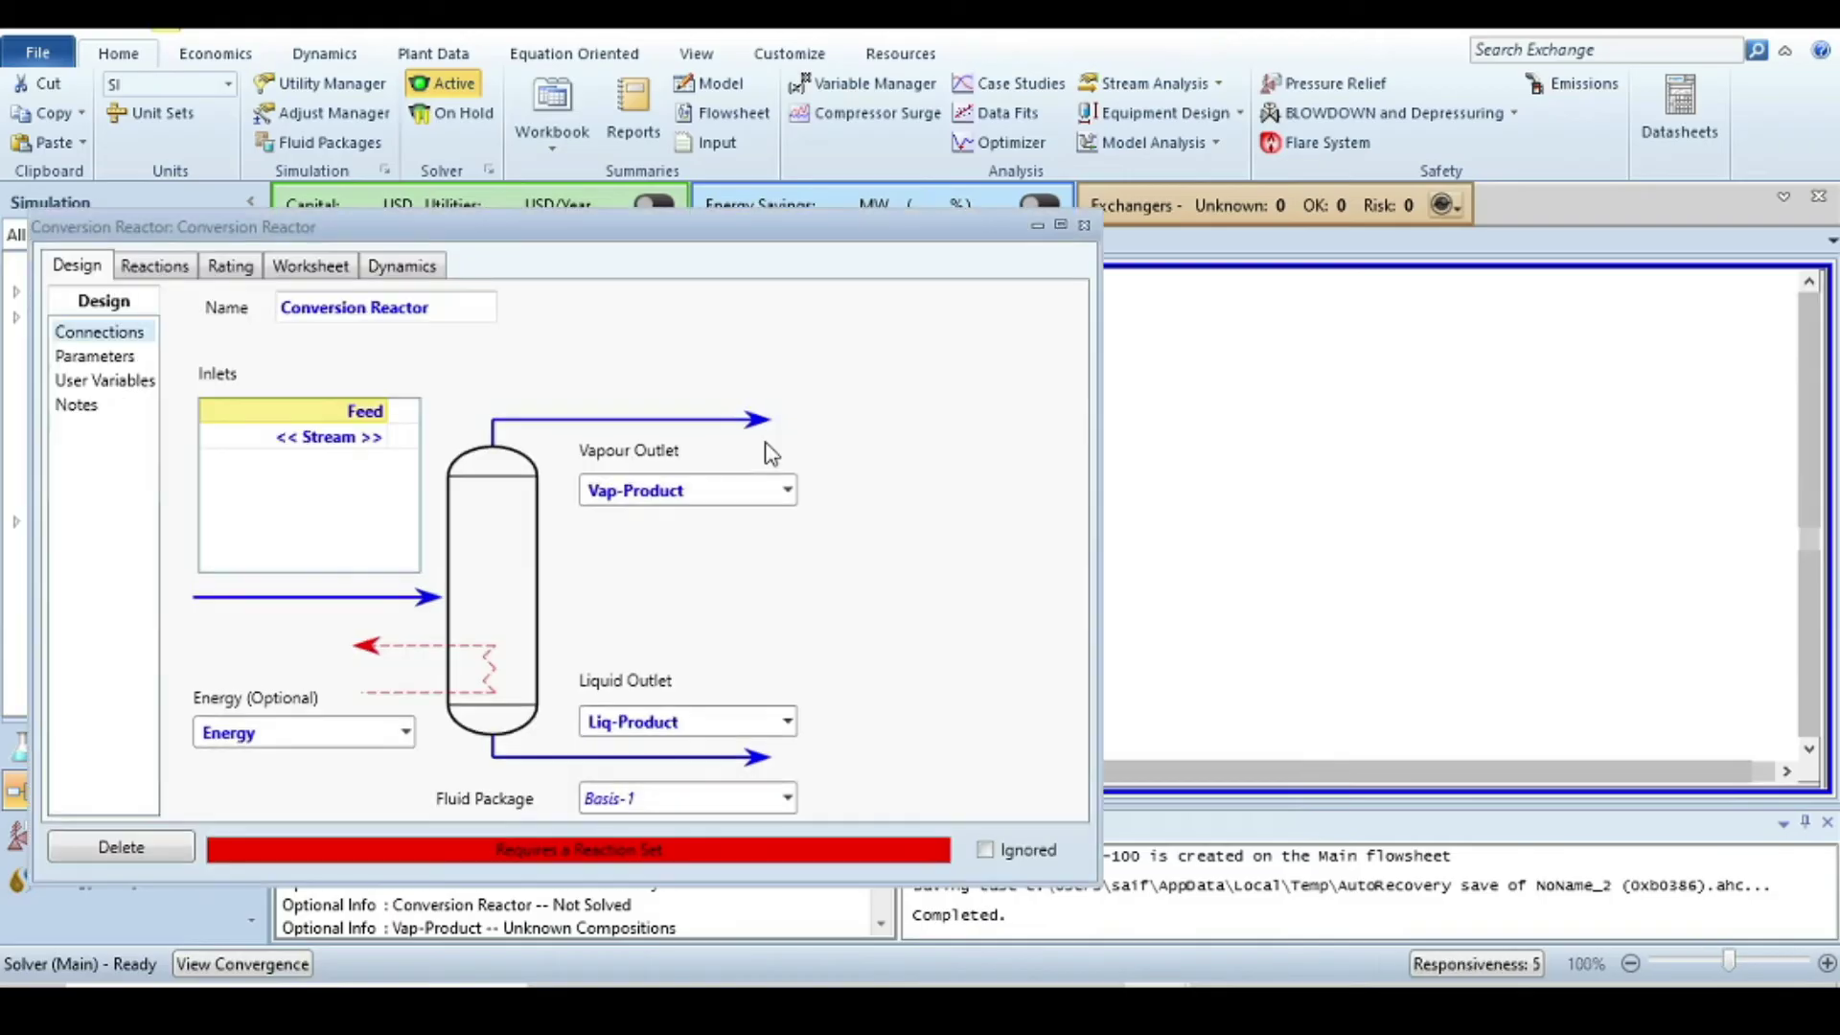
# Step: Assign reaction set Set-1 on the reactor's Reactions tab, then close the reactor window
pyautogui.click(155, 267)
pyautogui.click(507, 345)
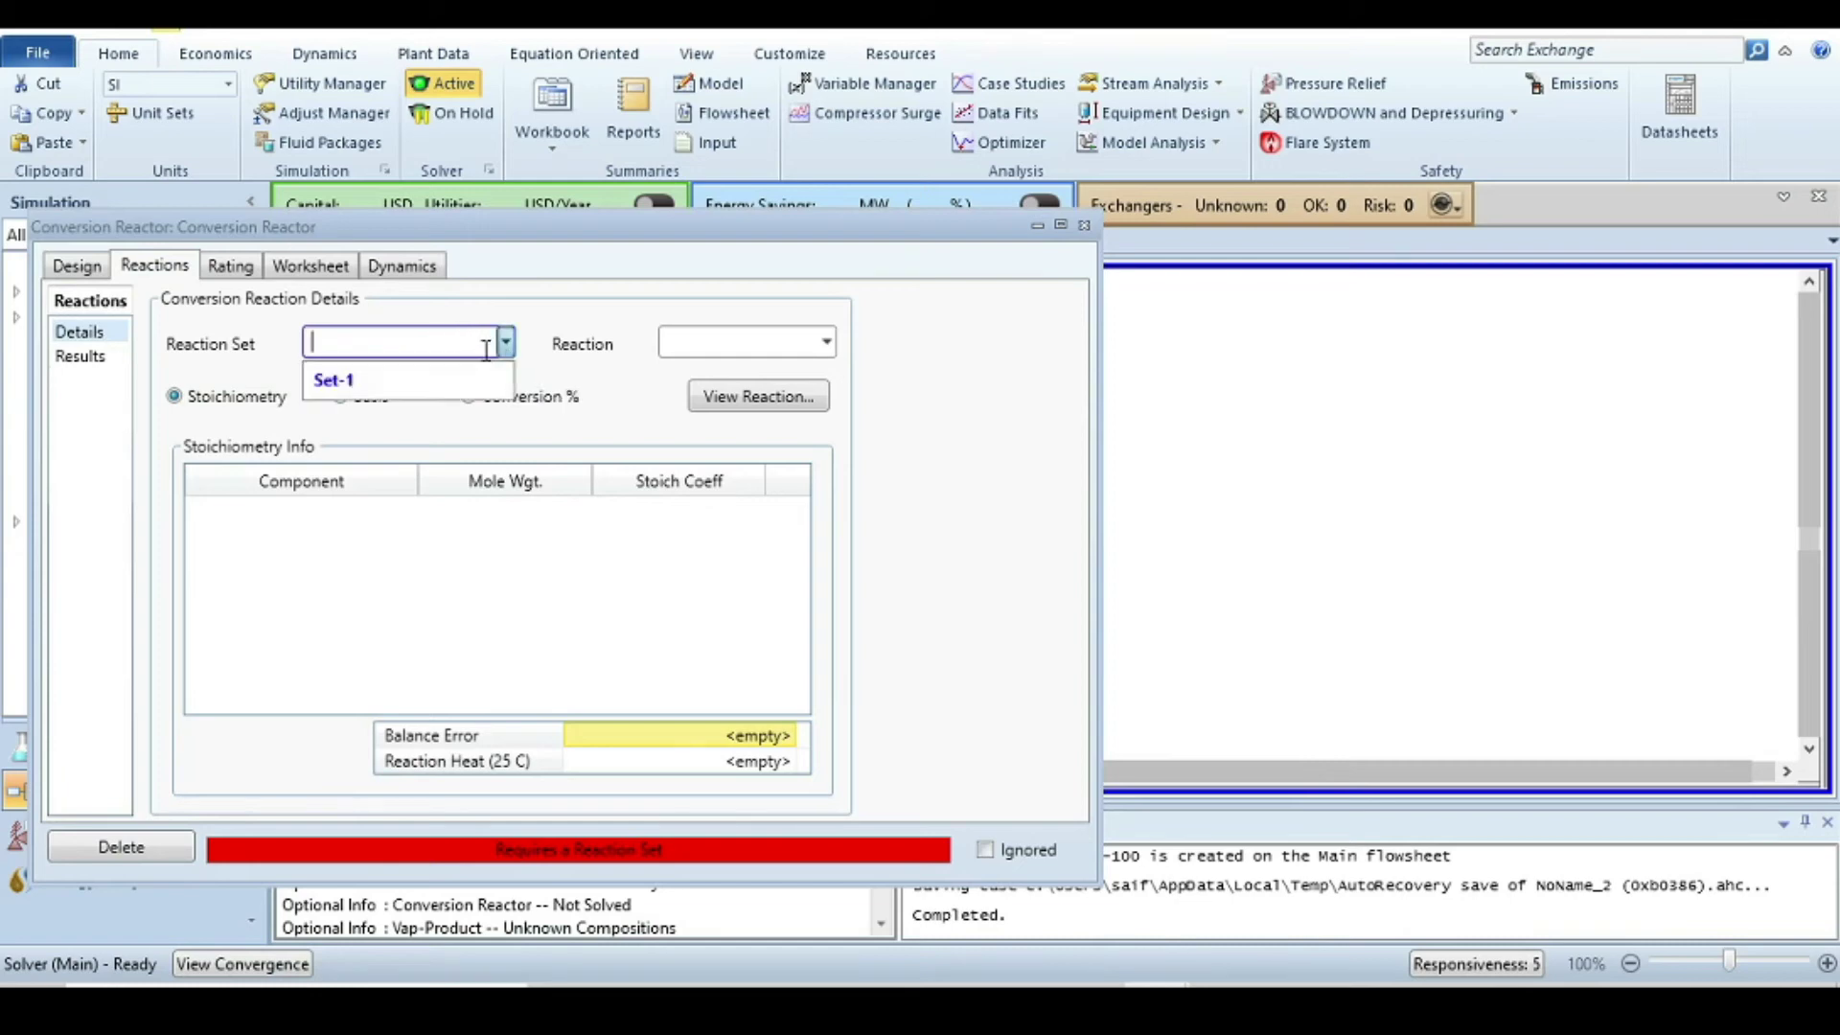
pyautogui.click(333, 379)
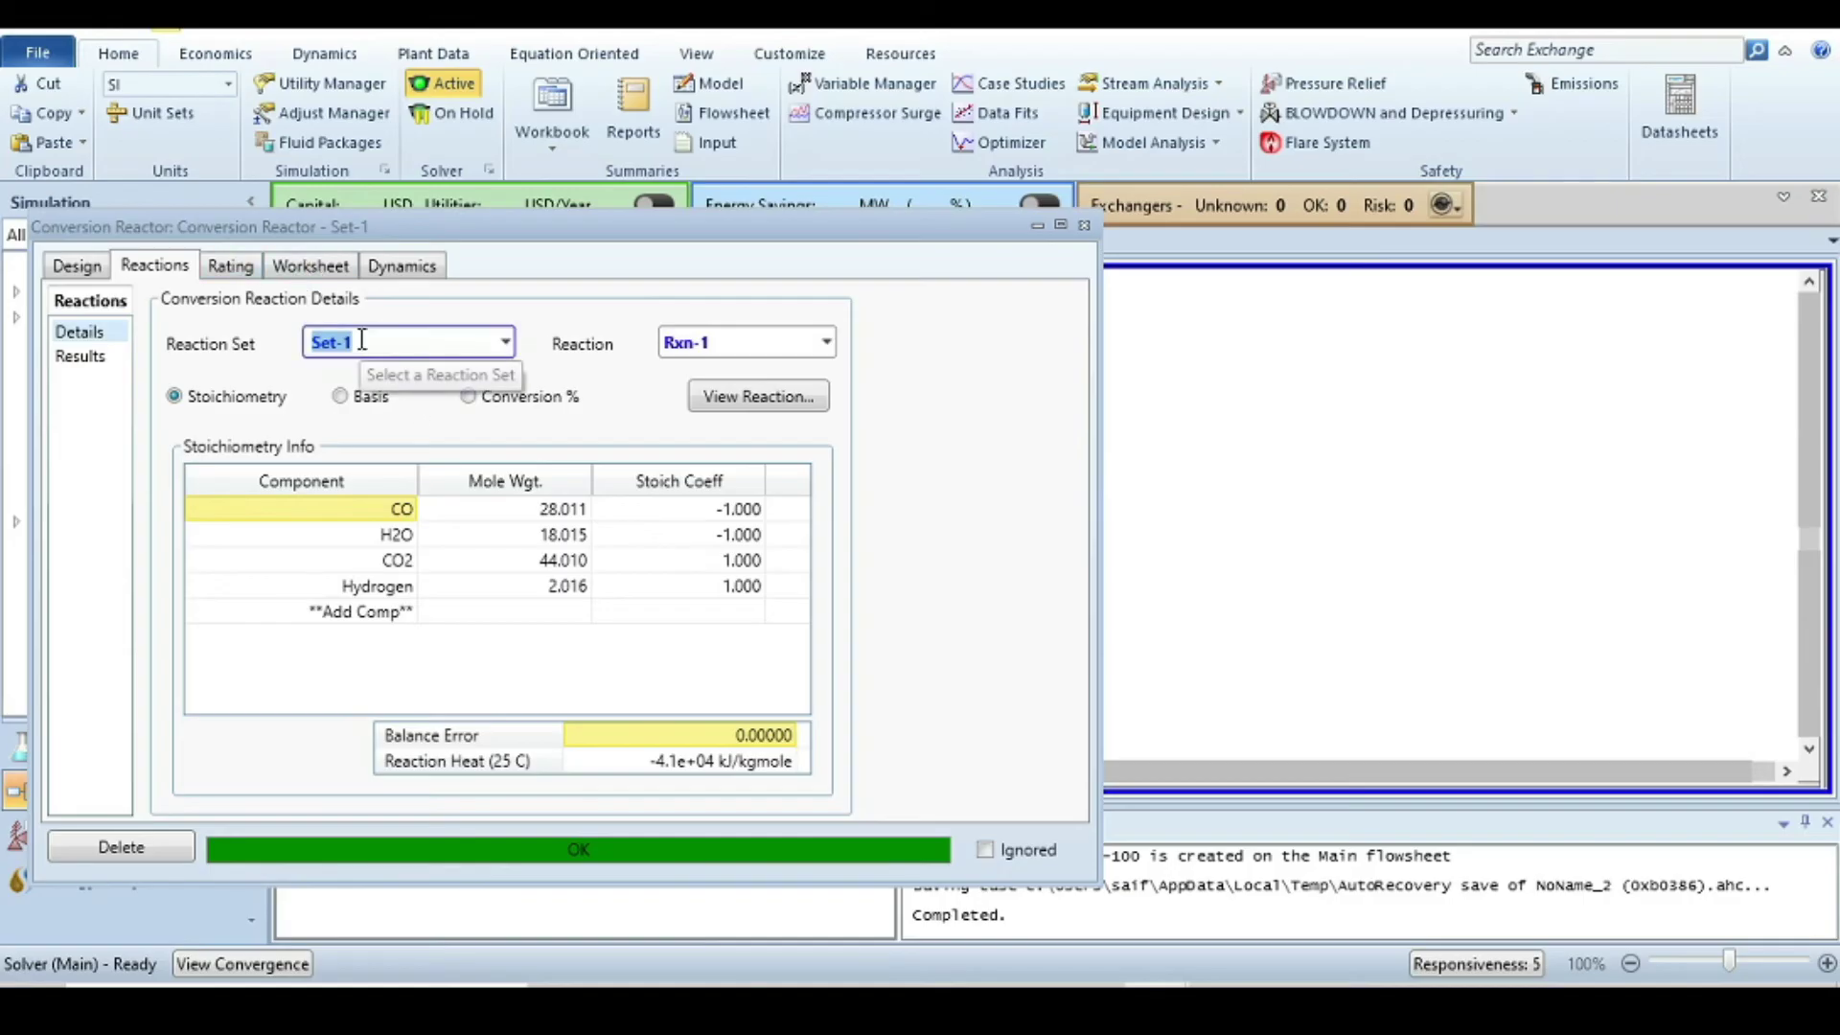
pyautogui.click(1085, 226)
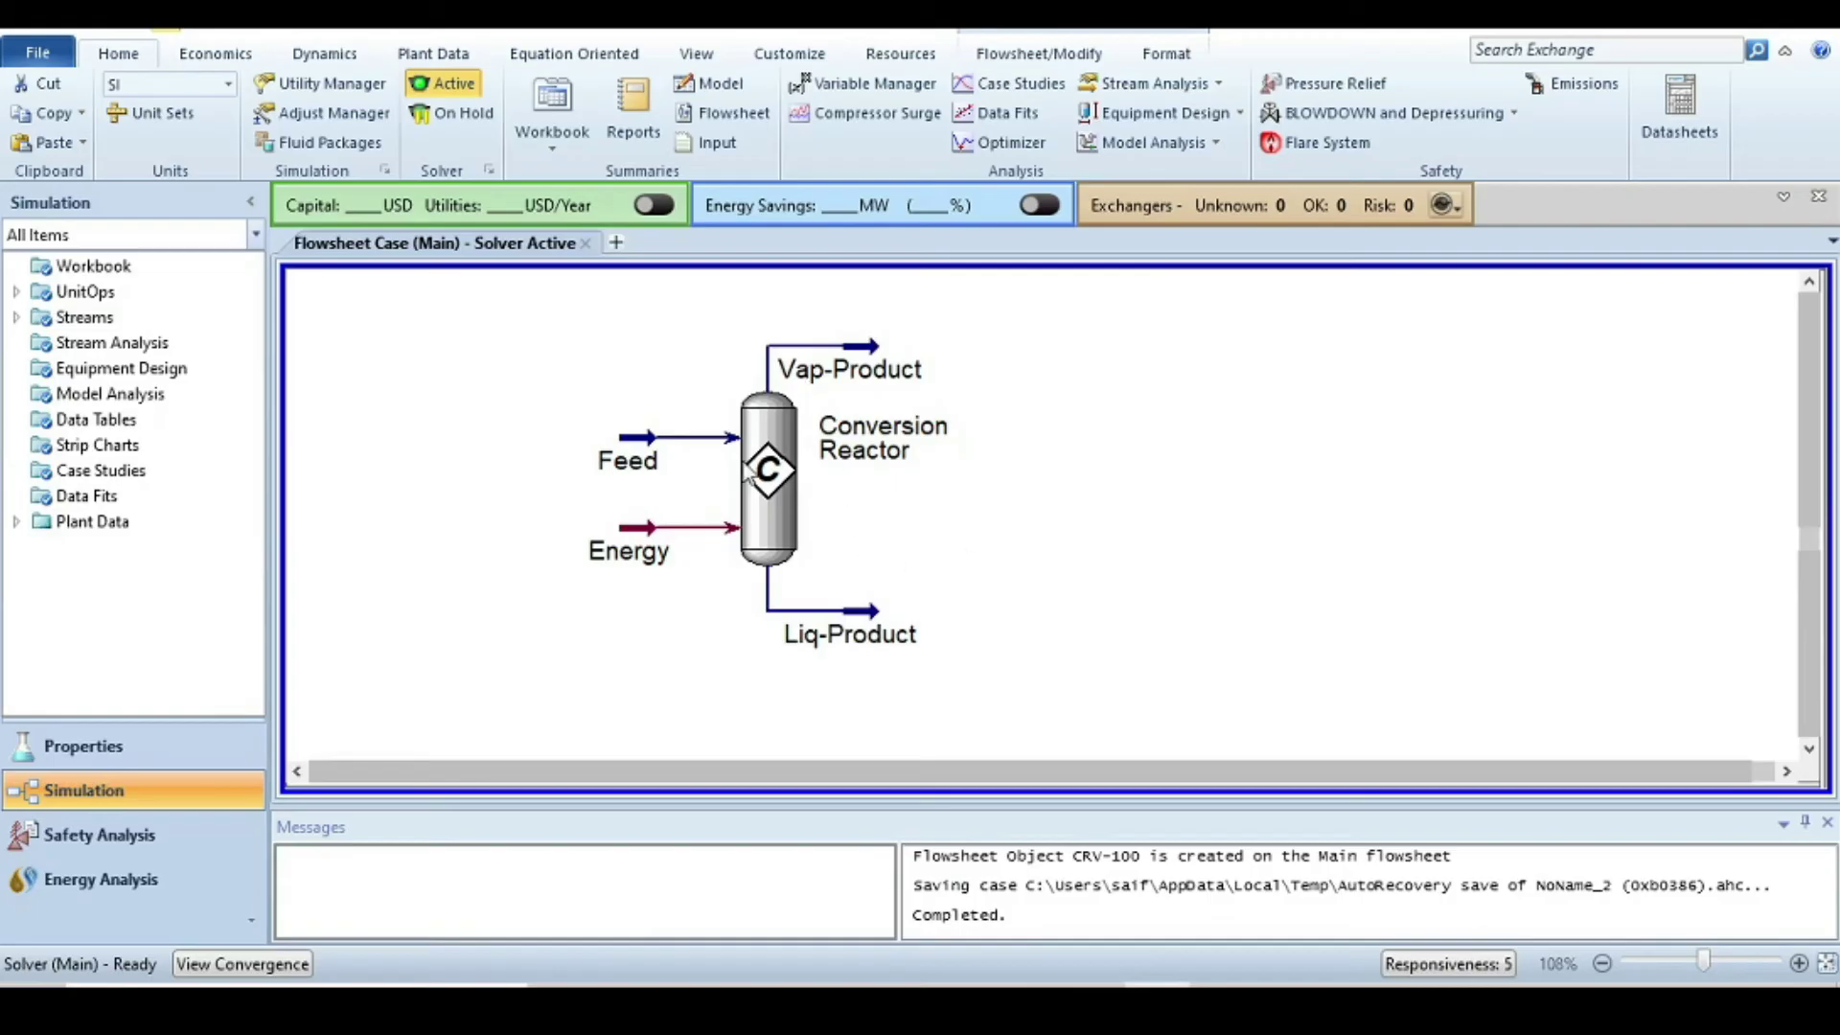
# Step: Move the Feed stream further left and Vap-Product up and to the right
pyautogui.moveTo(641, 447); pyautogui.dragTo(521, 423)
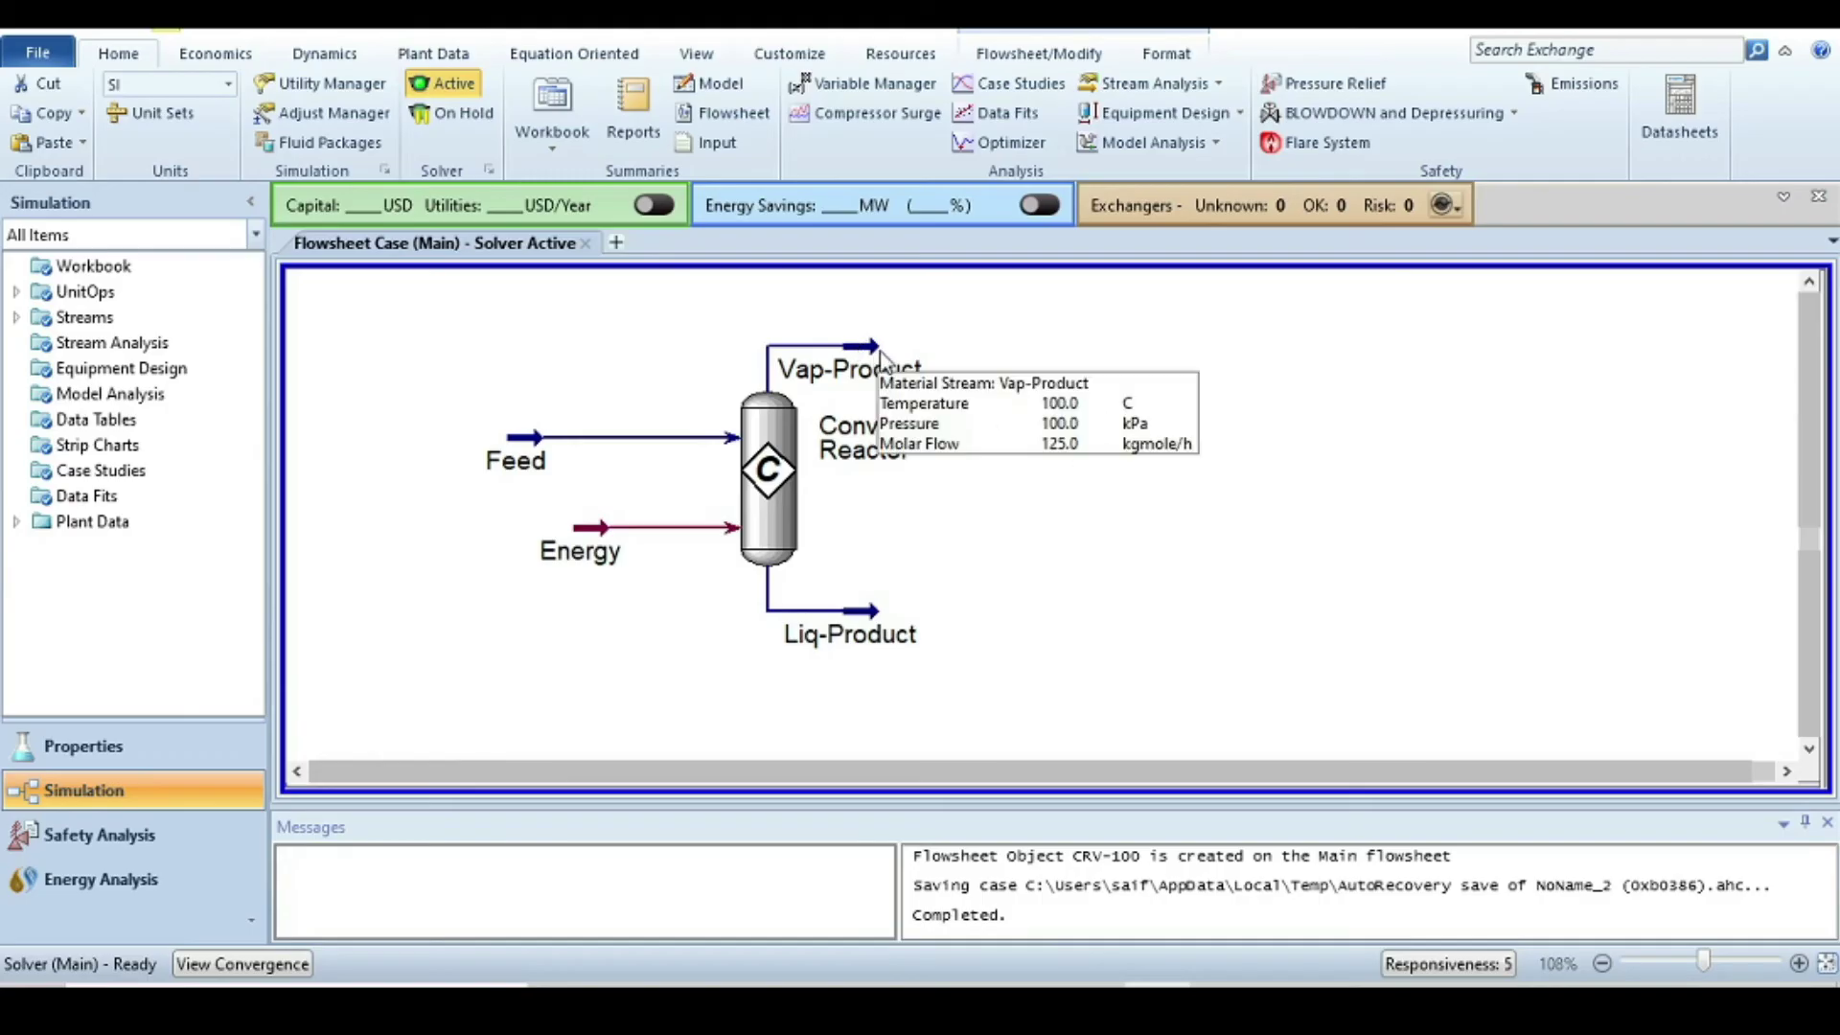
pyautogui.click(882, 356)
pyautogui.moveTo(1078, 326); pyautogui.dragTo(1079, 323)
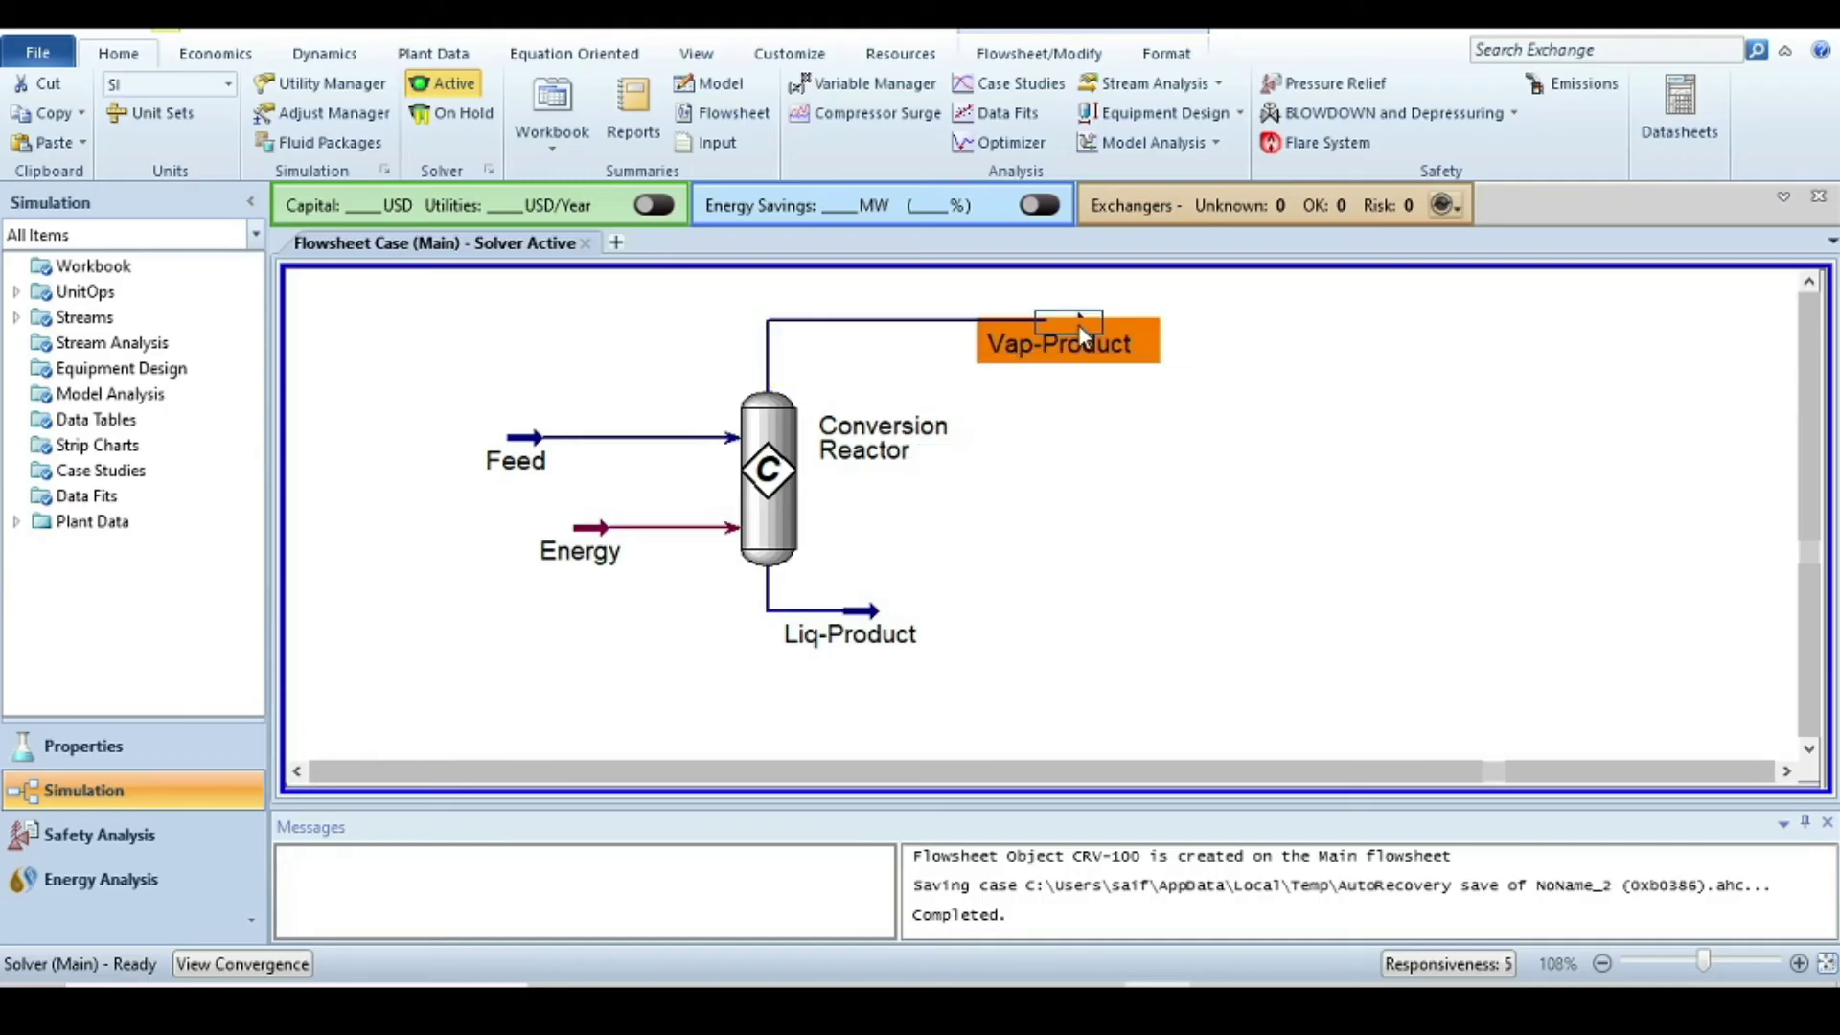
pyautogui.click(1122, 583)
pyautogui.moveTo(1077, 331)
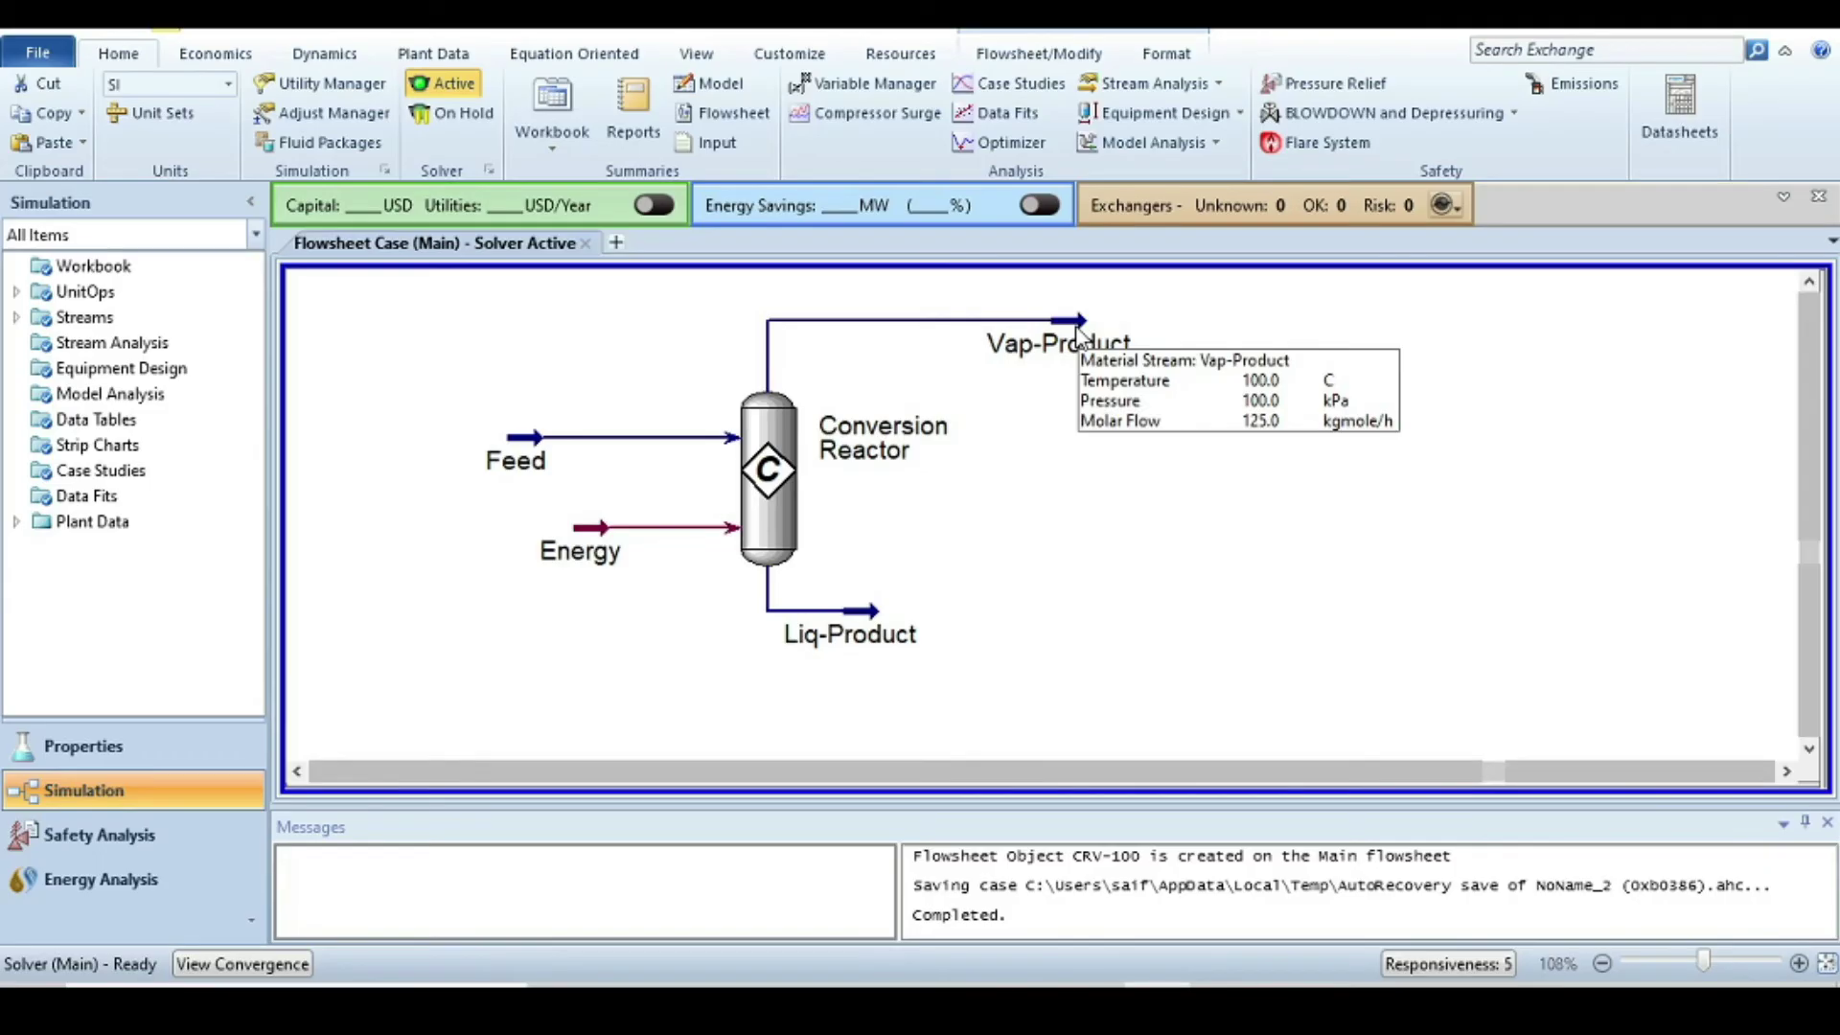
# Step: Show the Conversion Reactor's Worksheet of solved stream conditions
pyautogui.moveTo(867, 614)
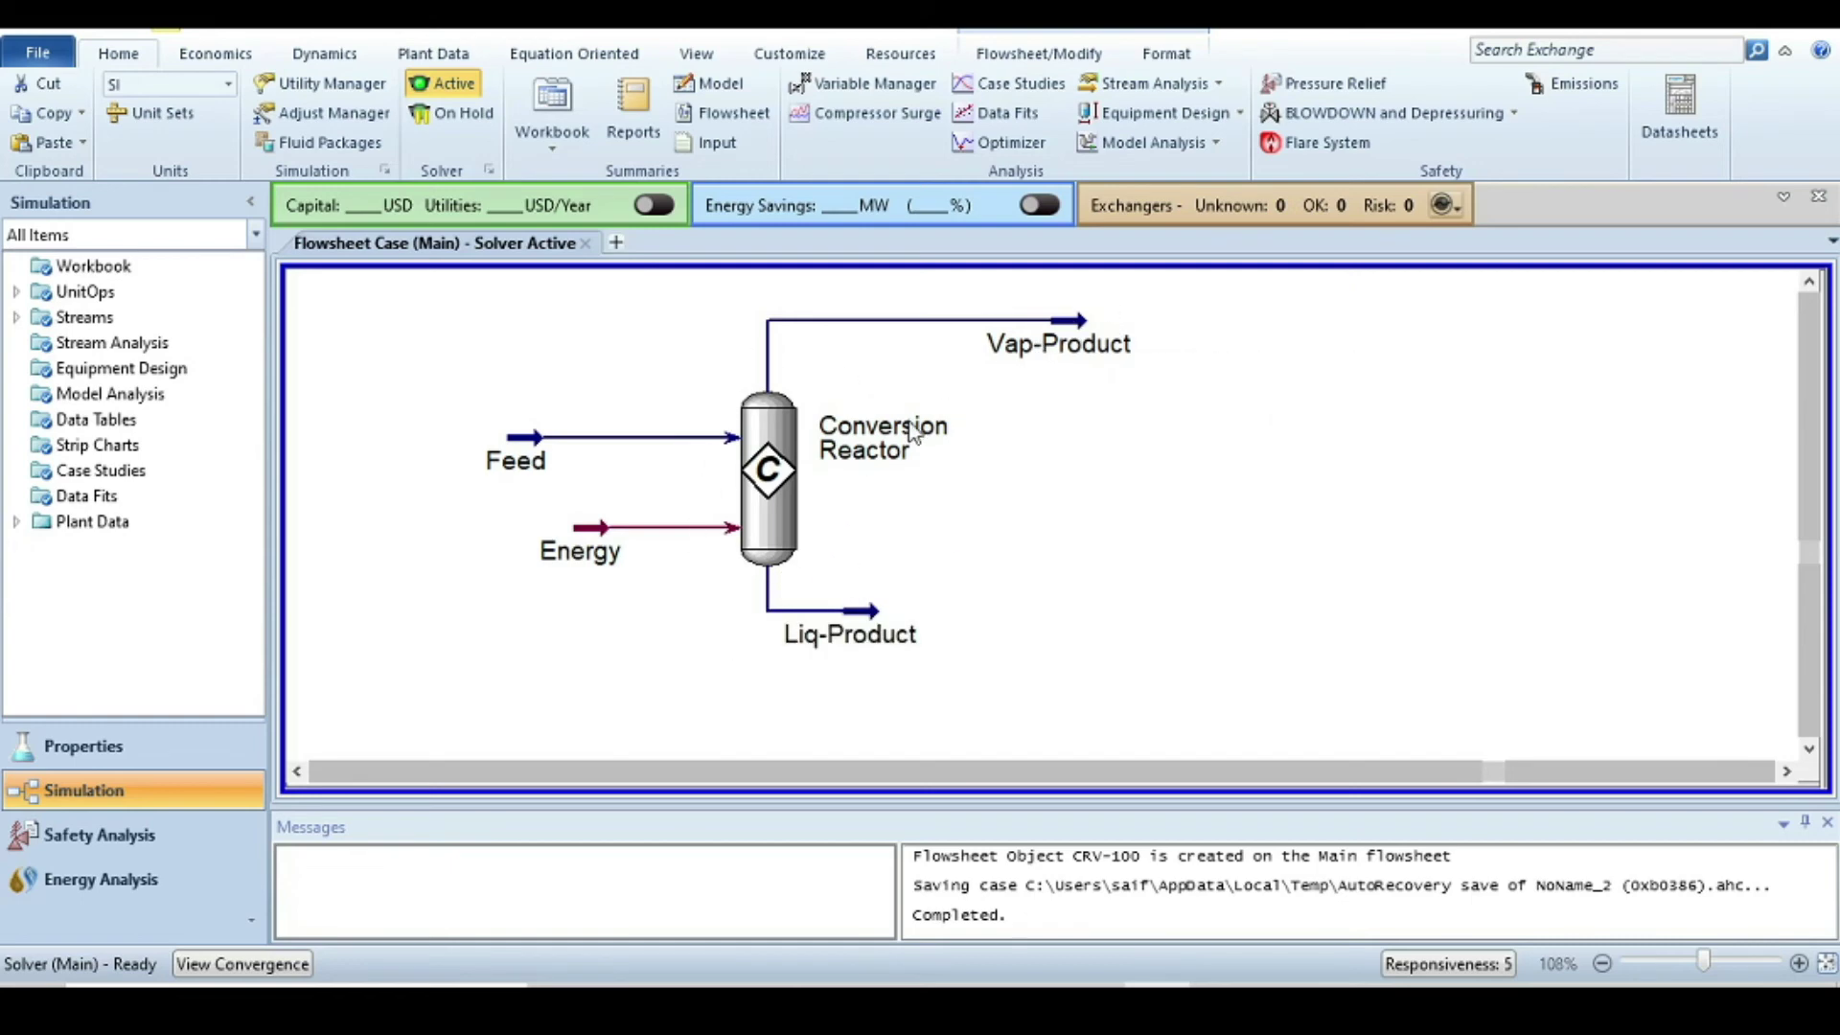
pyautogui.doubleClick(768, 441)
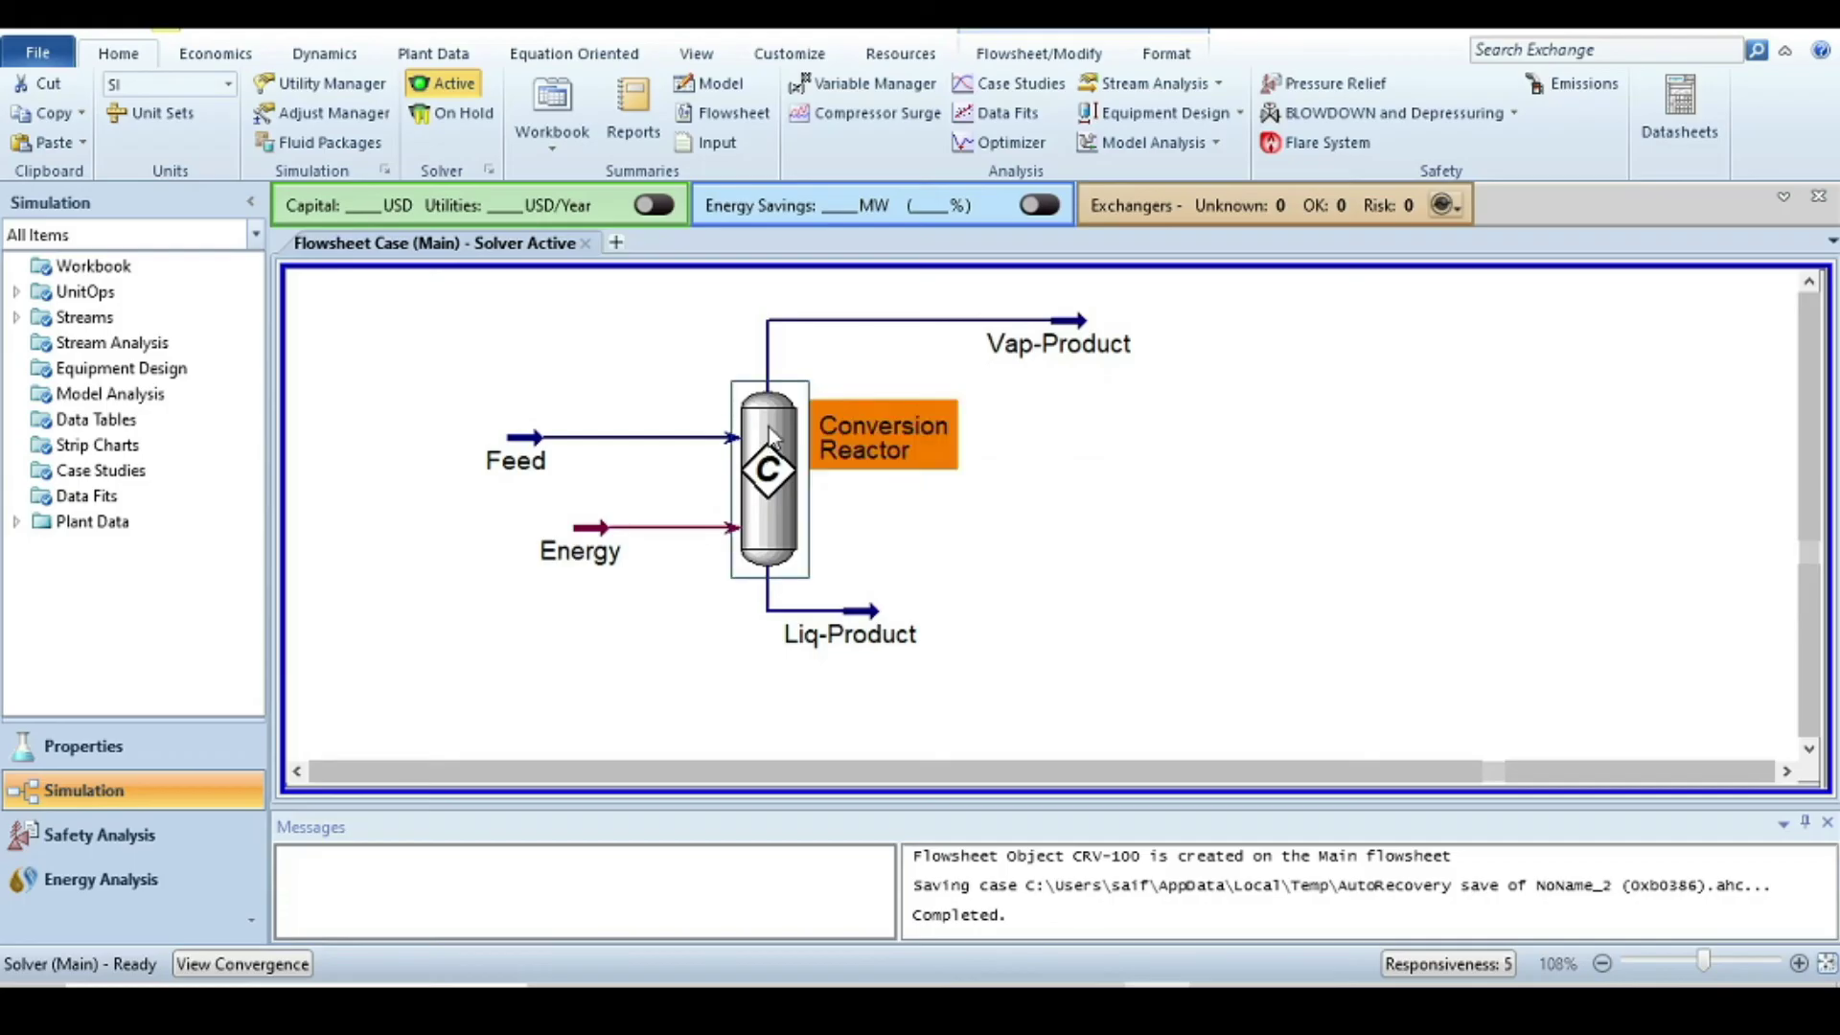
pyautogui.moveTo(810, 300); pyautogui.dragTo(1016, 179)
pyautogui.click(582, 211)
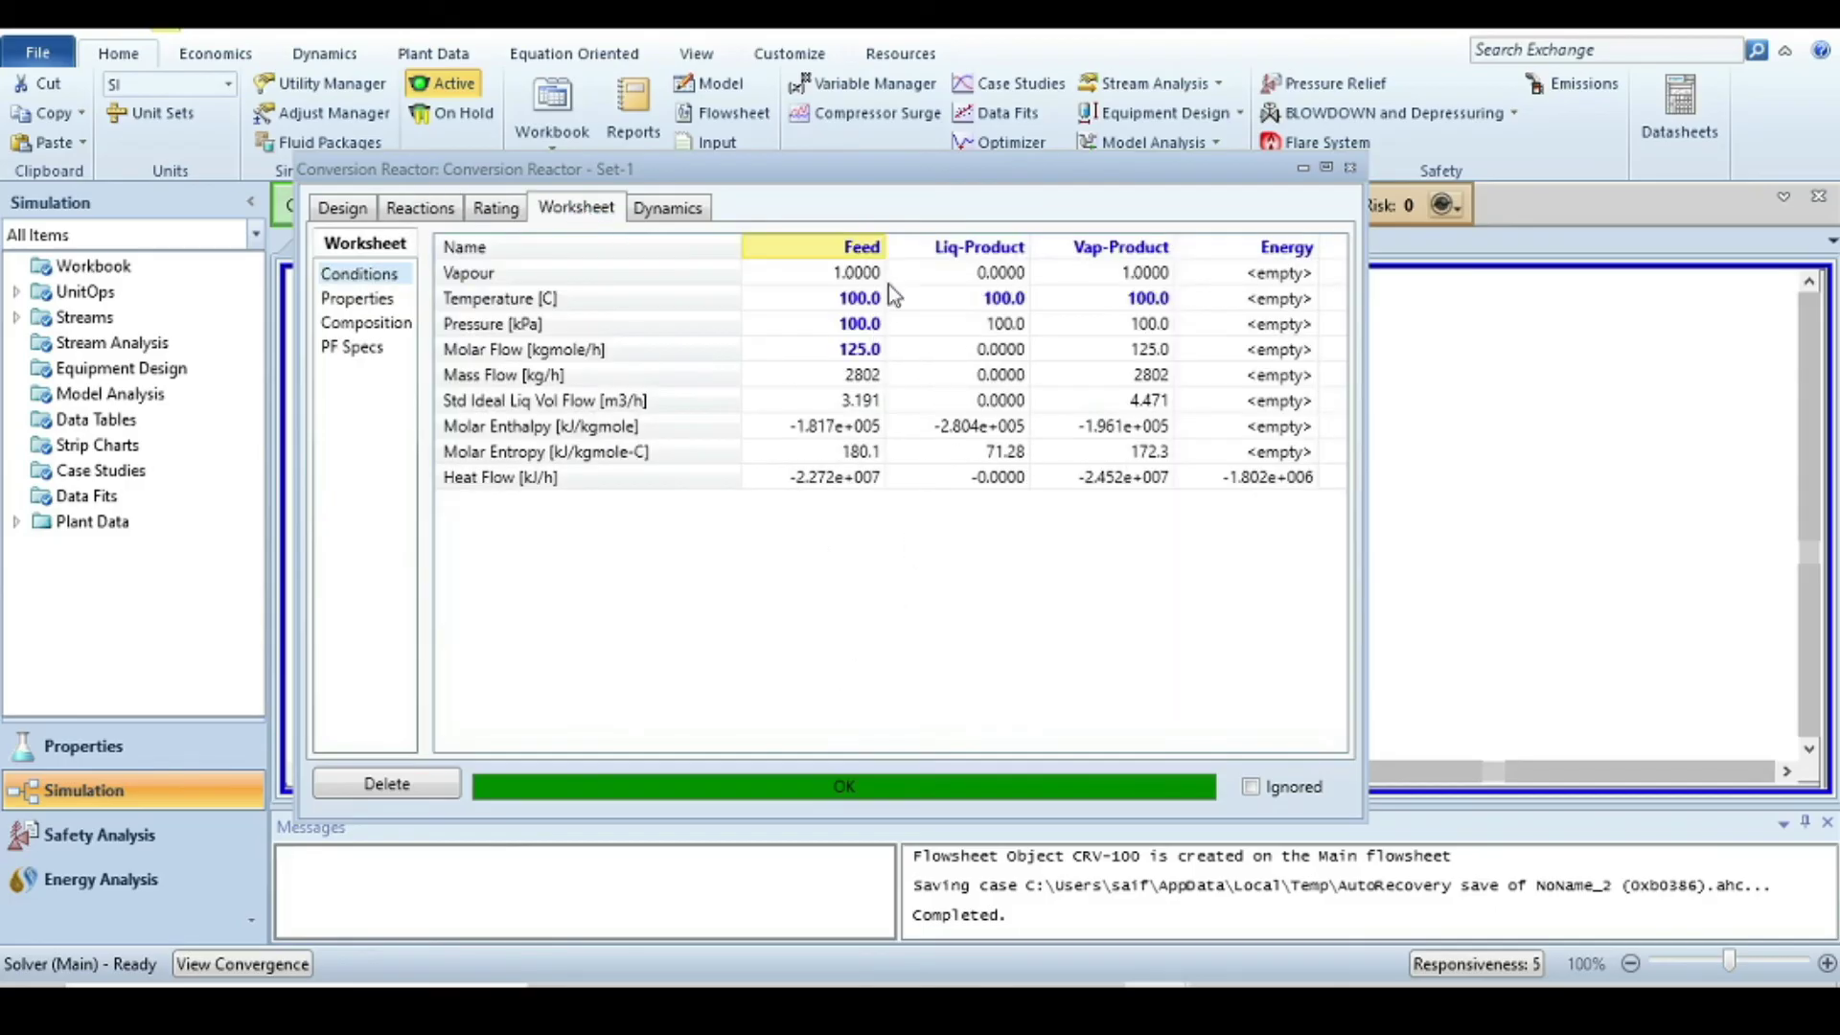
# Step: Switch the reactor Worksheet to the Composition page for Feed and products
pyautogui.click(385, 326)
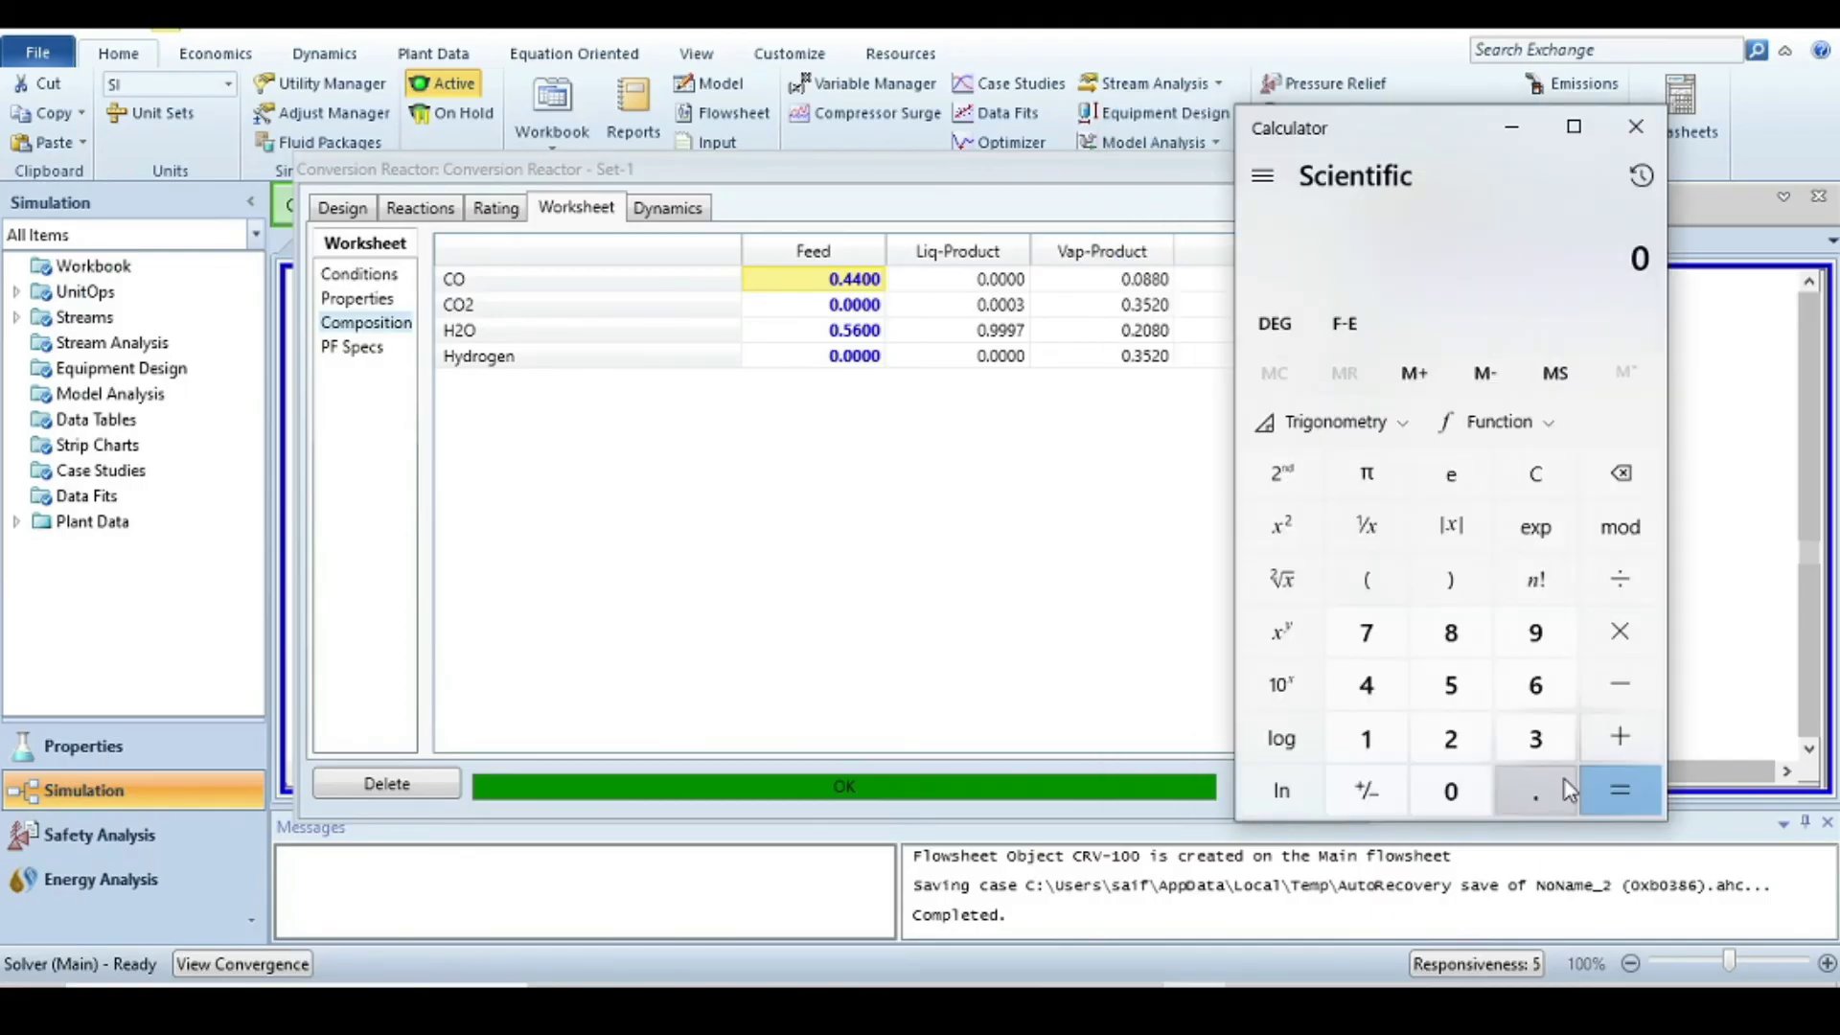
# Step: Calculate (0.44 − 0.088) ÷ 0.44 to get a CO conversion fraction of 0.8
pyautogui.click(1568, 789)
pyautogui.write('44')
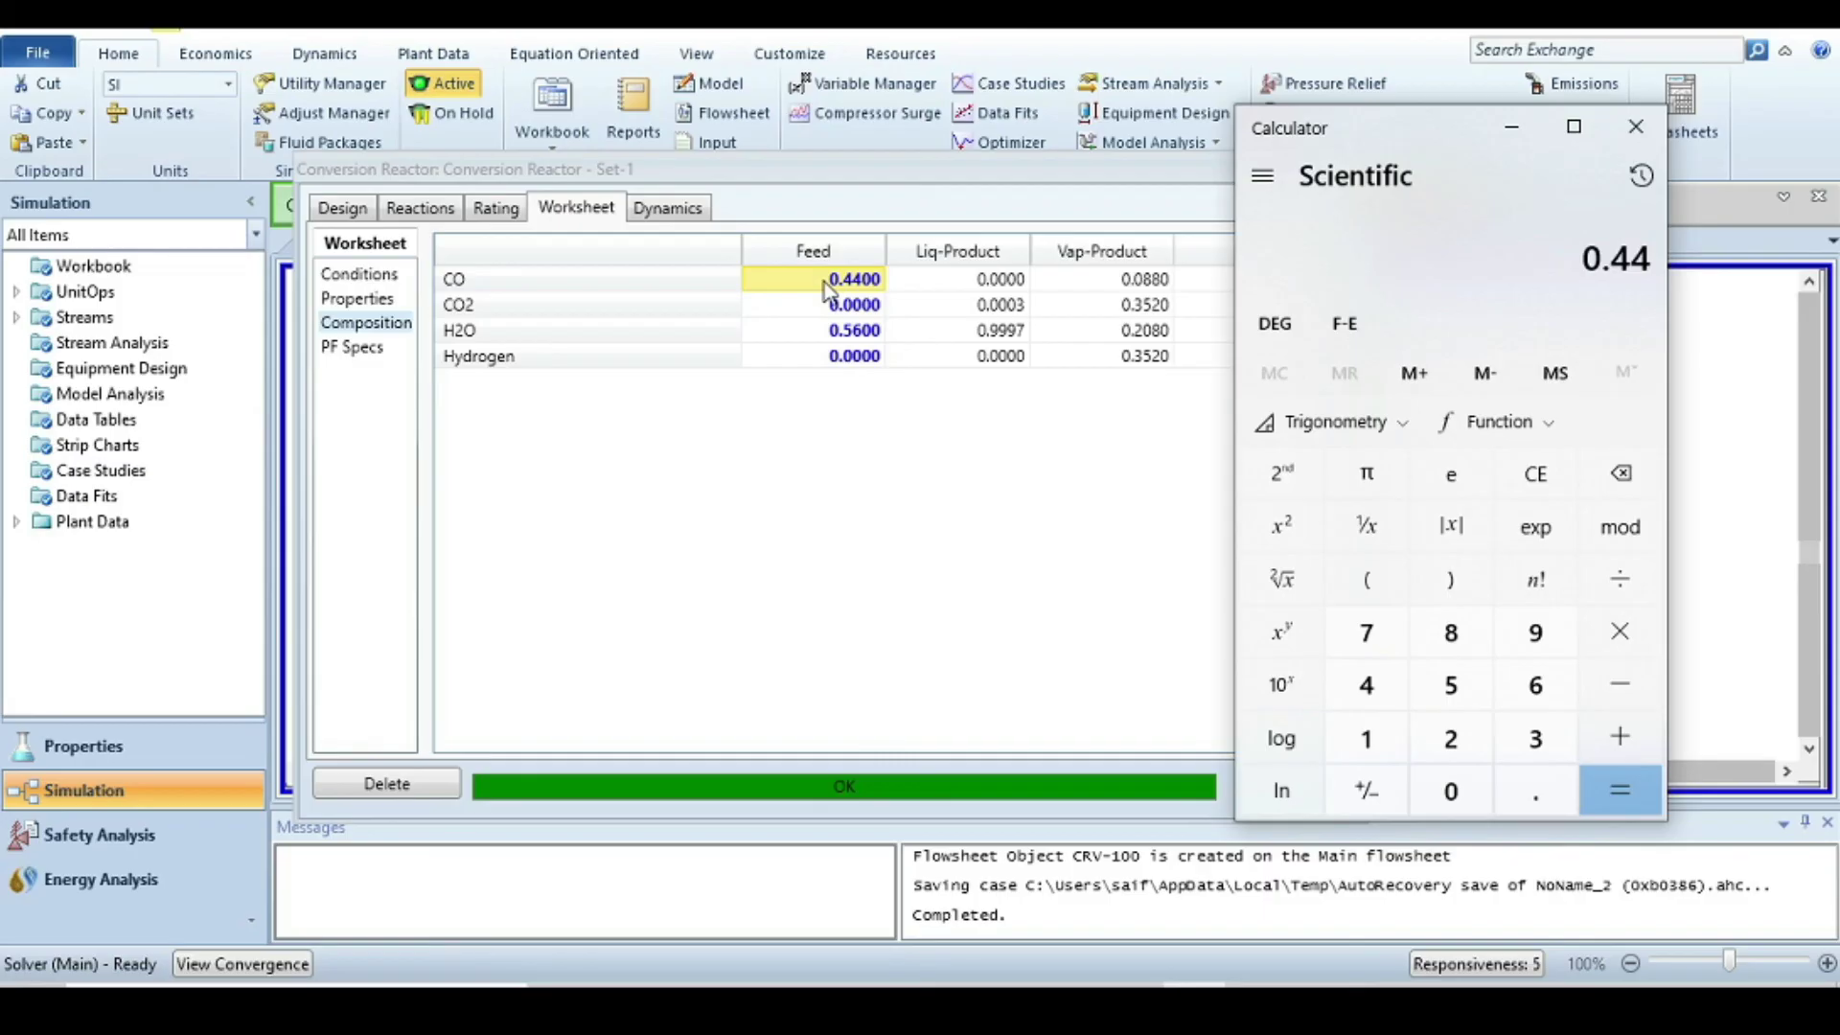
pyautogui.press('-')
pyautogui.write('0')
pyautogui.click(1537, 795)
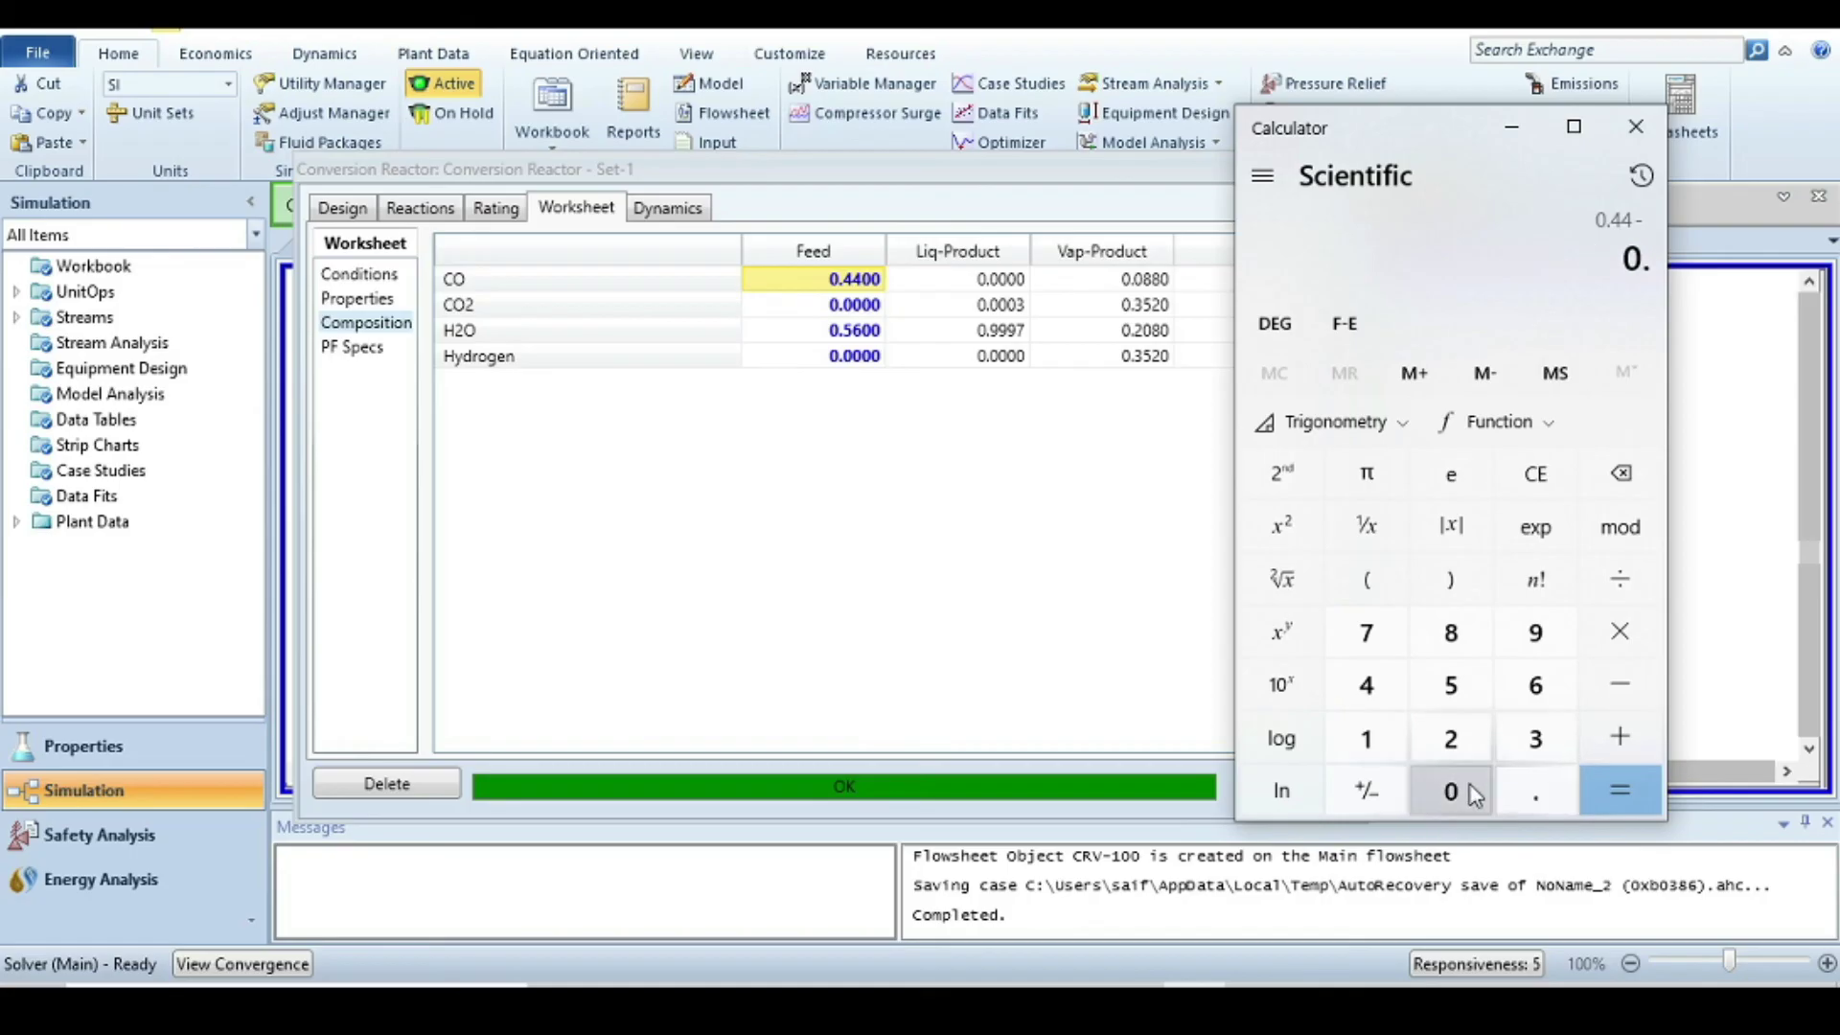
pyautogui.click(1473, 795)
pyautogui.click(1450, 635)
pyautogui.click(1451, 634)
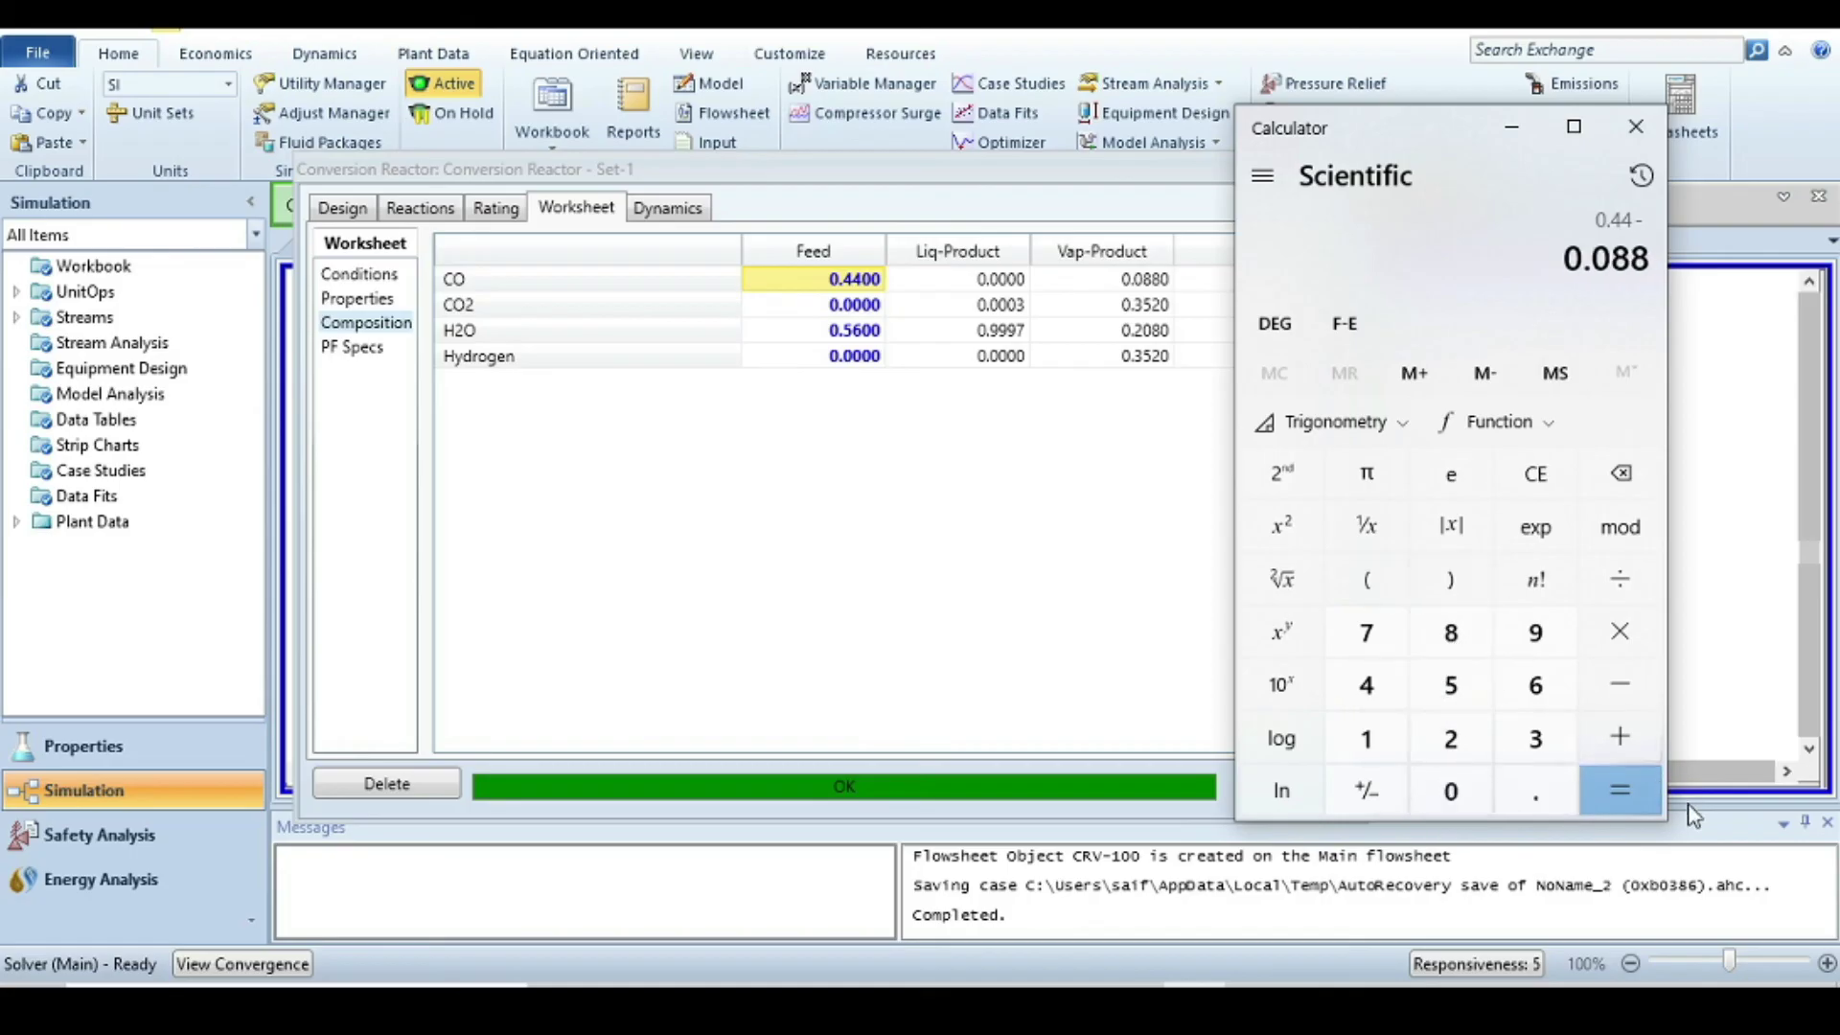
pyautogui.click(1619, 796)
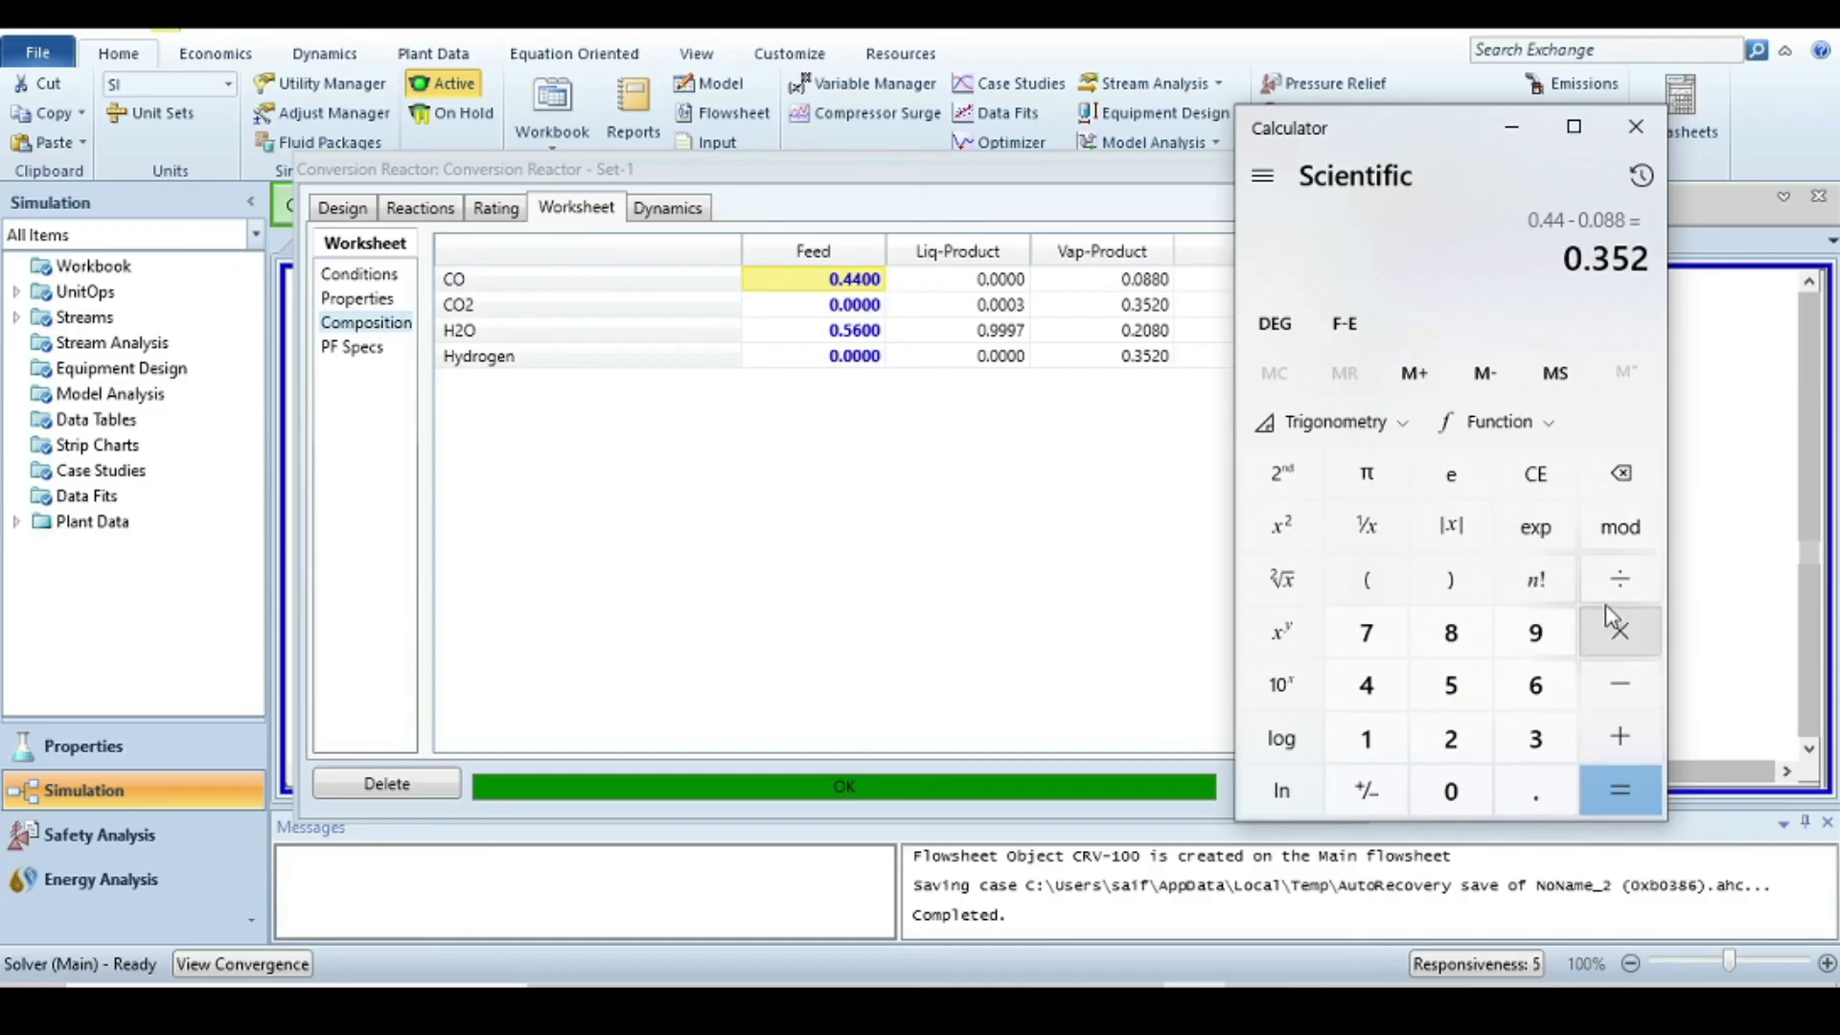
pyautogui.click(1620, 579)
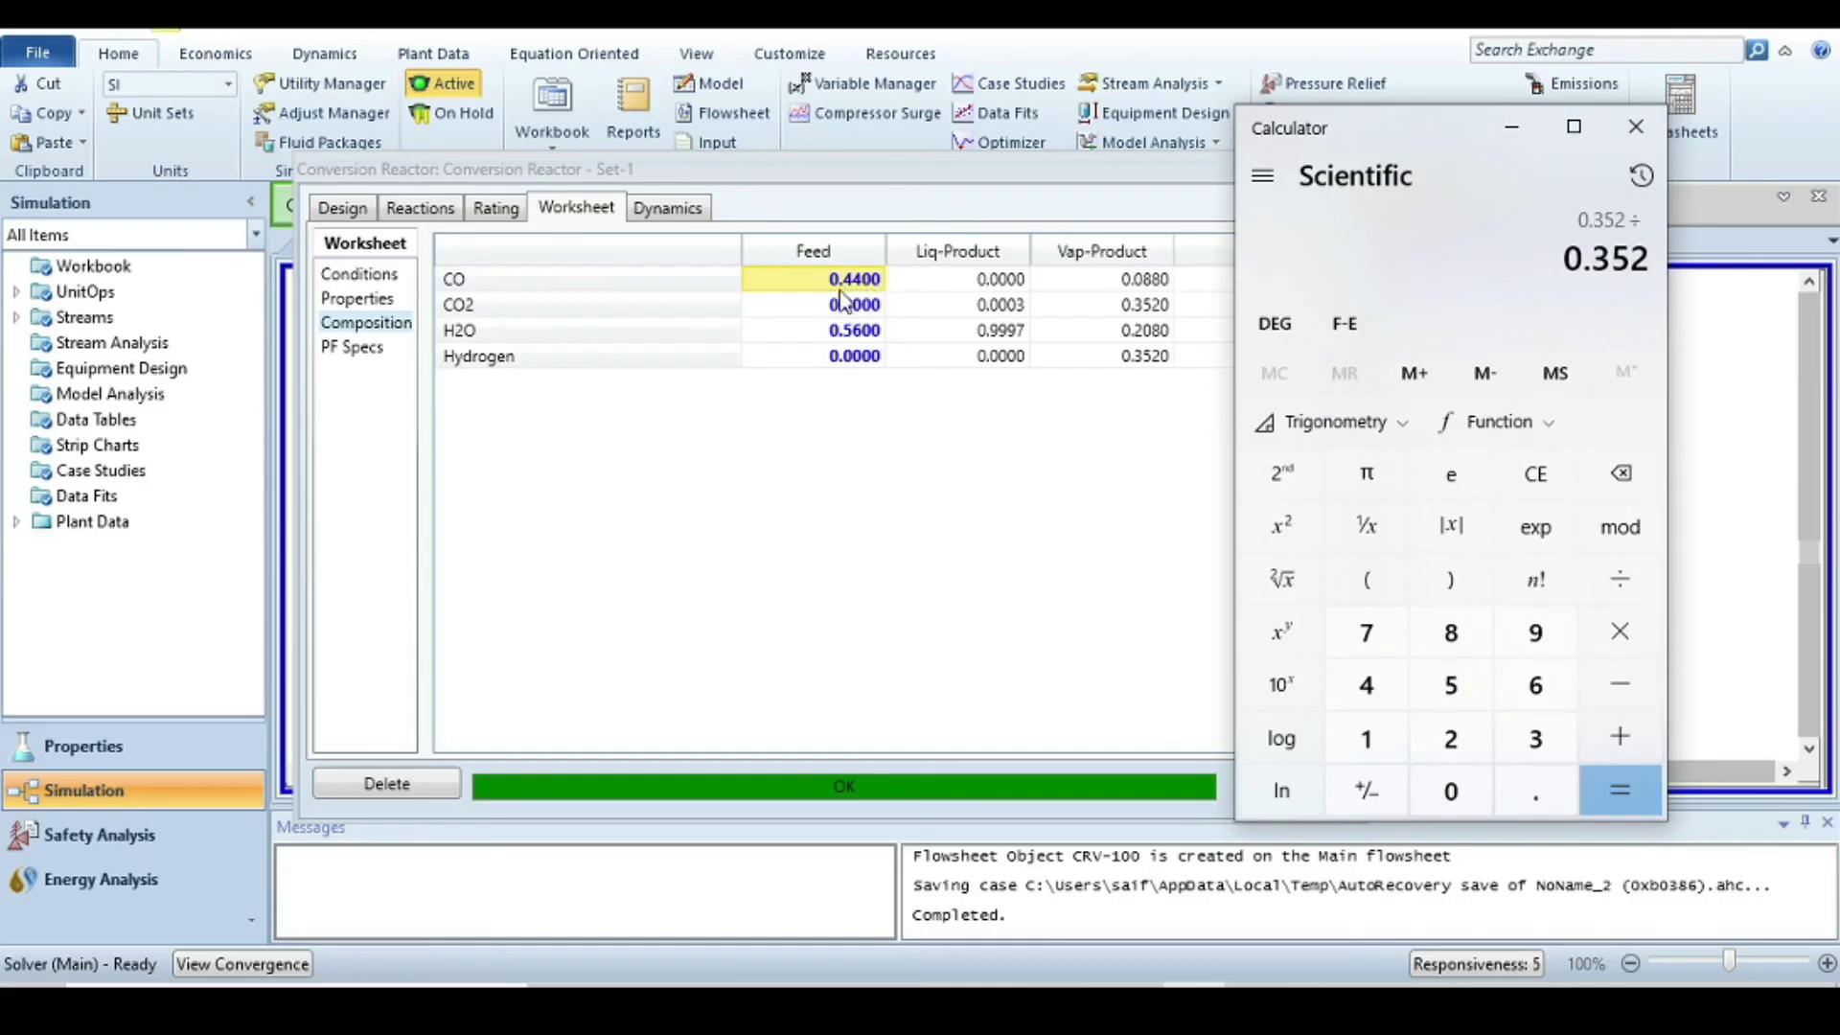
pyautogui.click(1451, 790)
pyautogui.click(1532, 792)
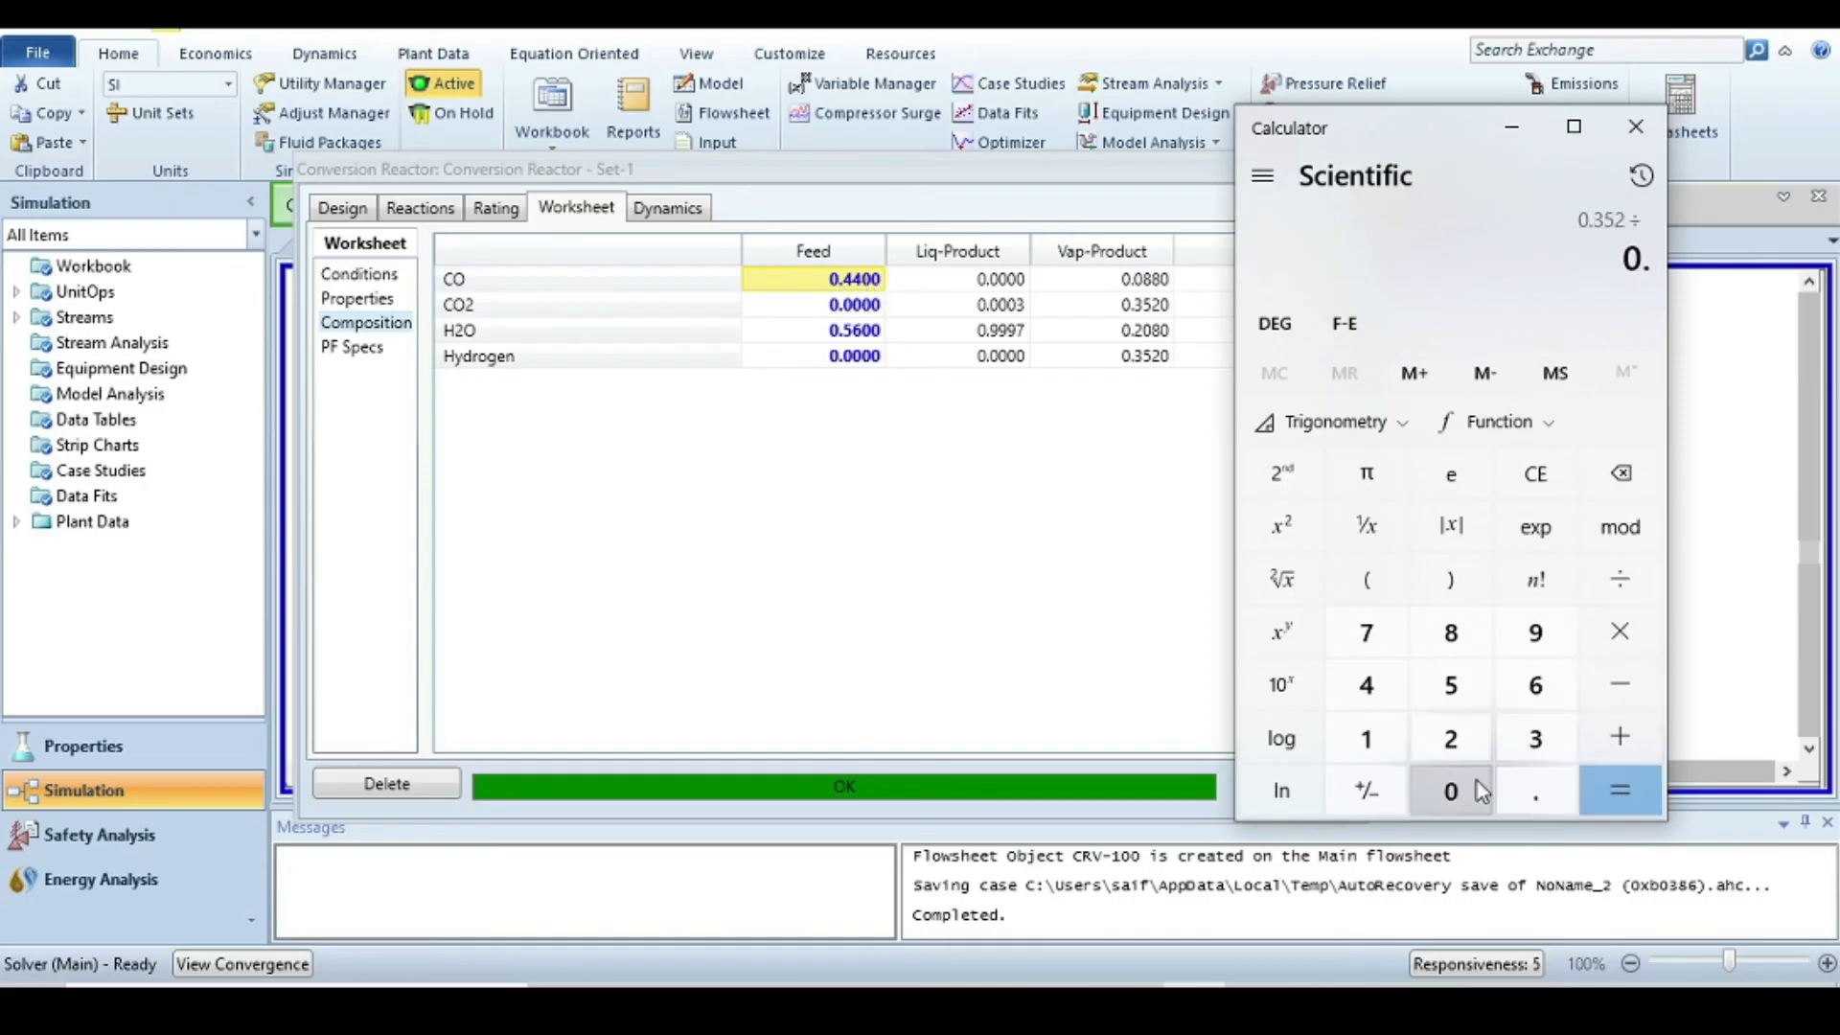
pyautogui.click(1365, 698)
pyautogui.click(1365, 698)
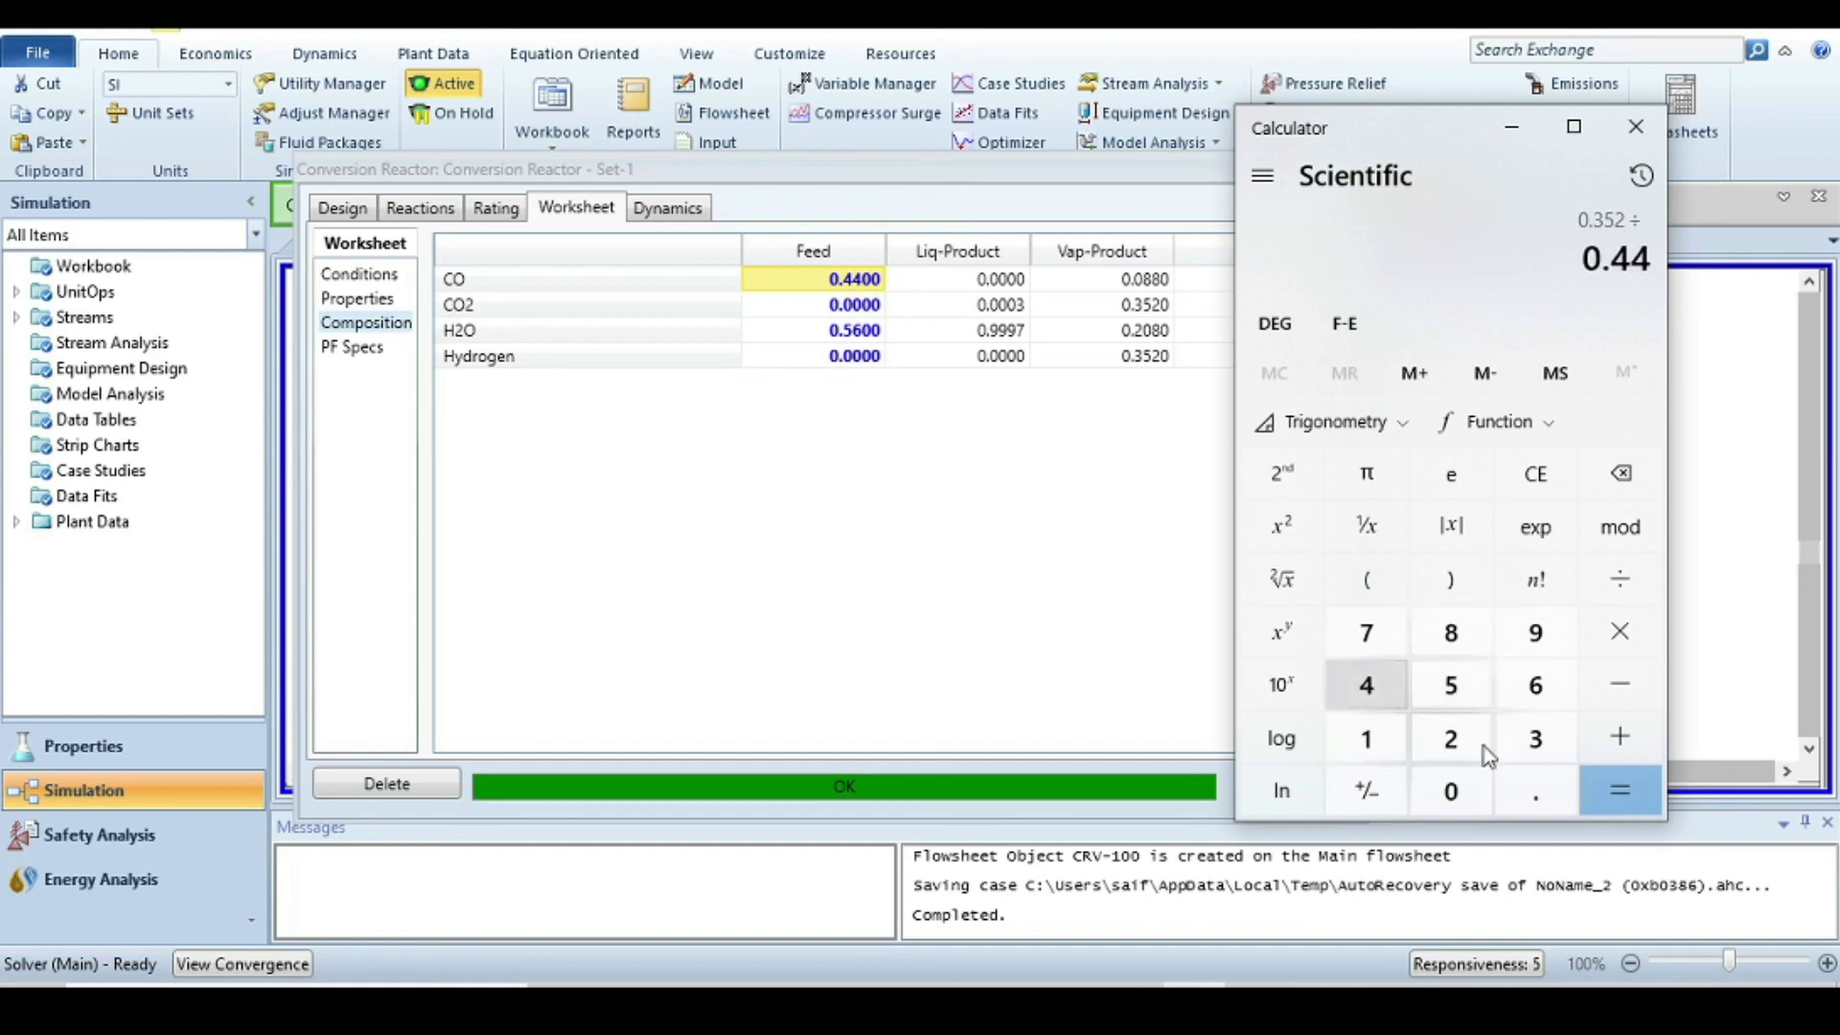
pyautogui.click(1621, 791)
# Step: Multiply 0.8 by 100 to get 80 percent, then close the calculator
pyautogui.click(1613, 640)
pyautogui.click(1367, 738)
pyautogui.click(1457, 800)
pyautogui.click(1459, 801)
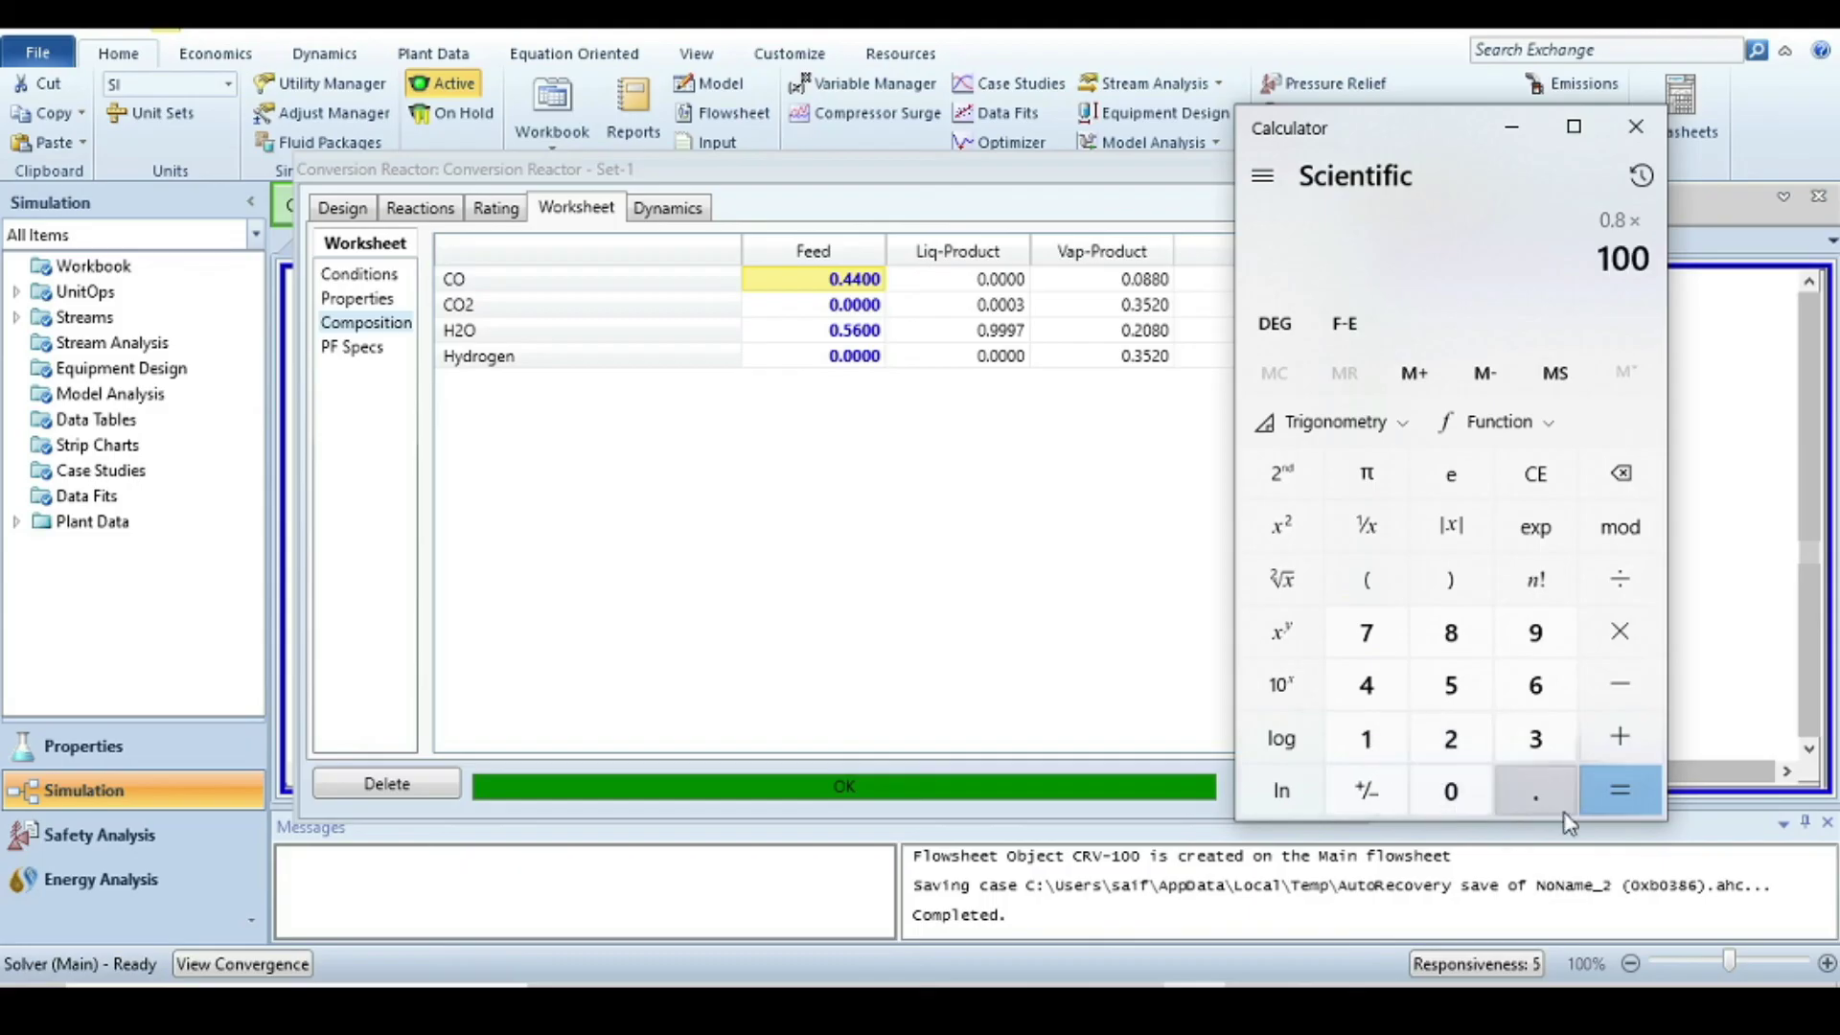
pyautogui.click(1621, 790)
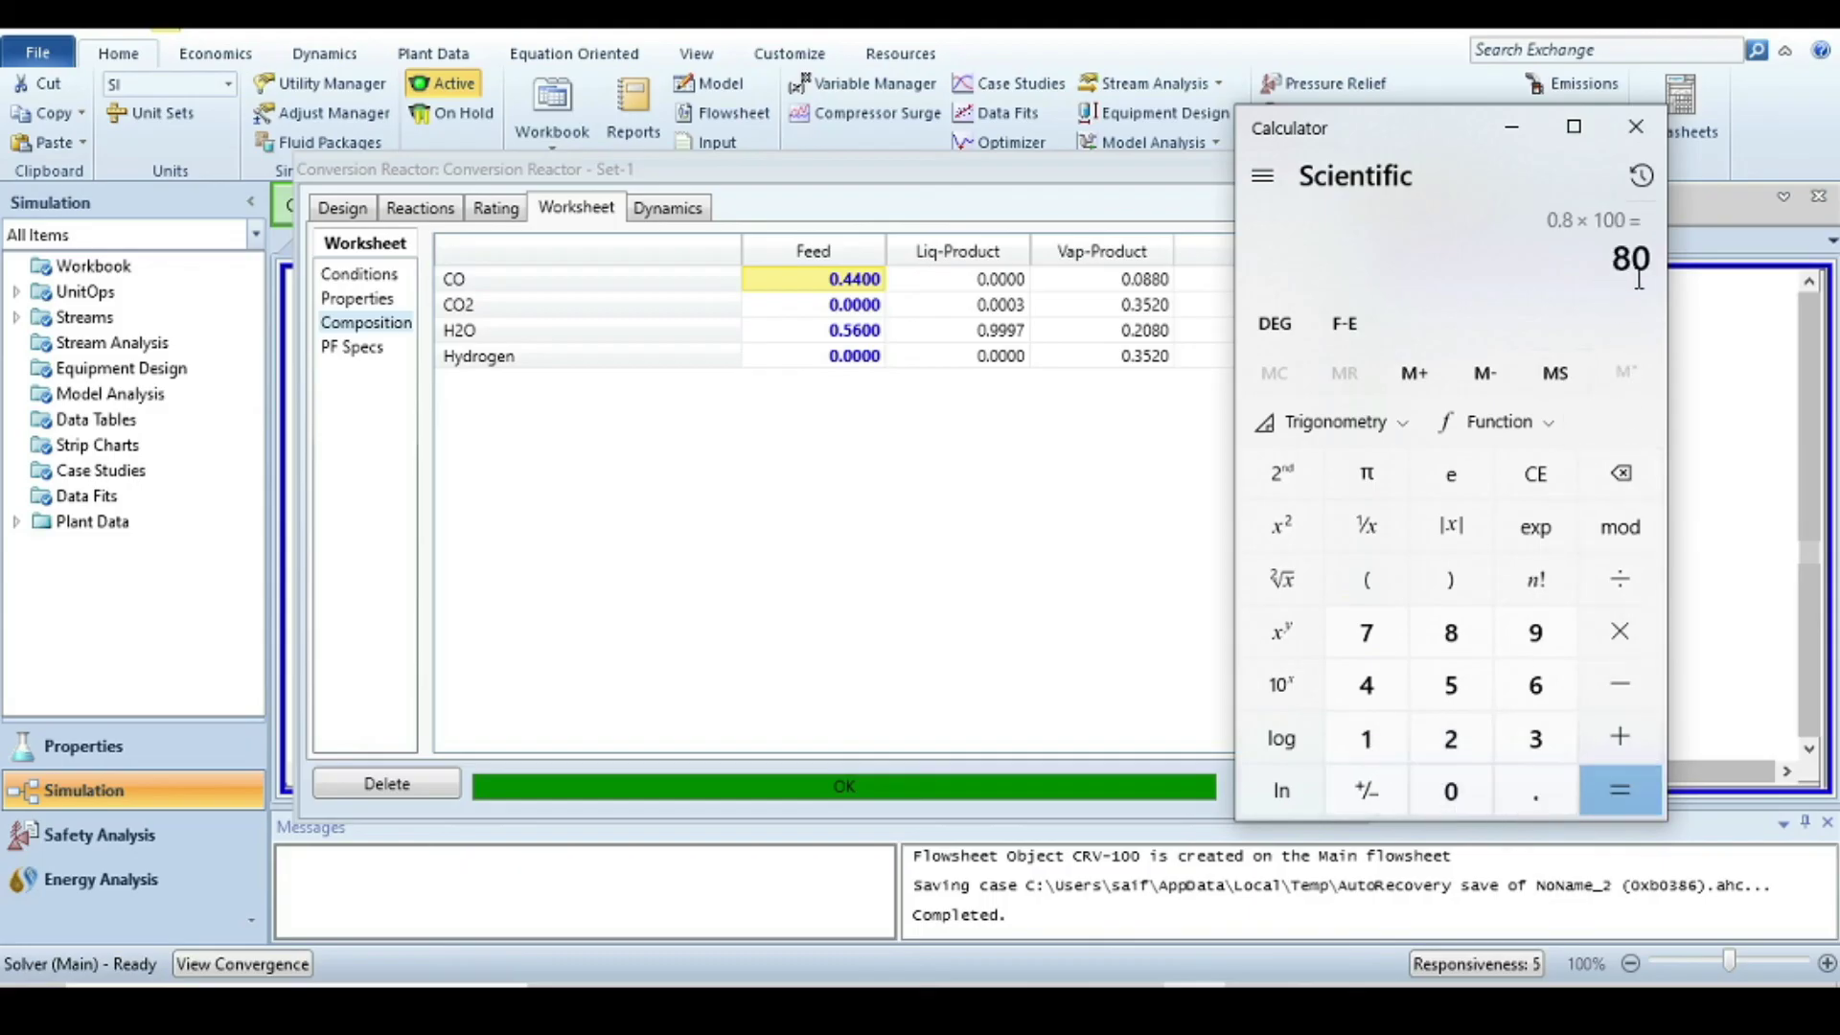
pyautogui.click(1636, 126)
# Step: Compare with the 80% CO conversion on the Problem statement slide, then close the HYSYS reactor window
pyautogui.hotkey('alt', 'Tab')
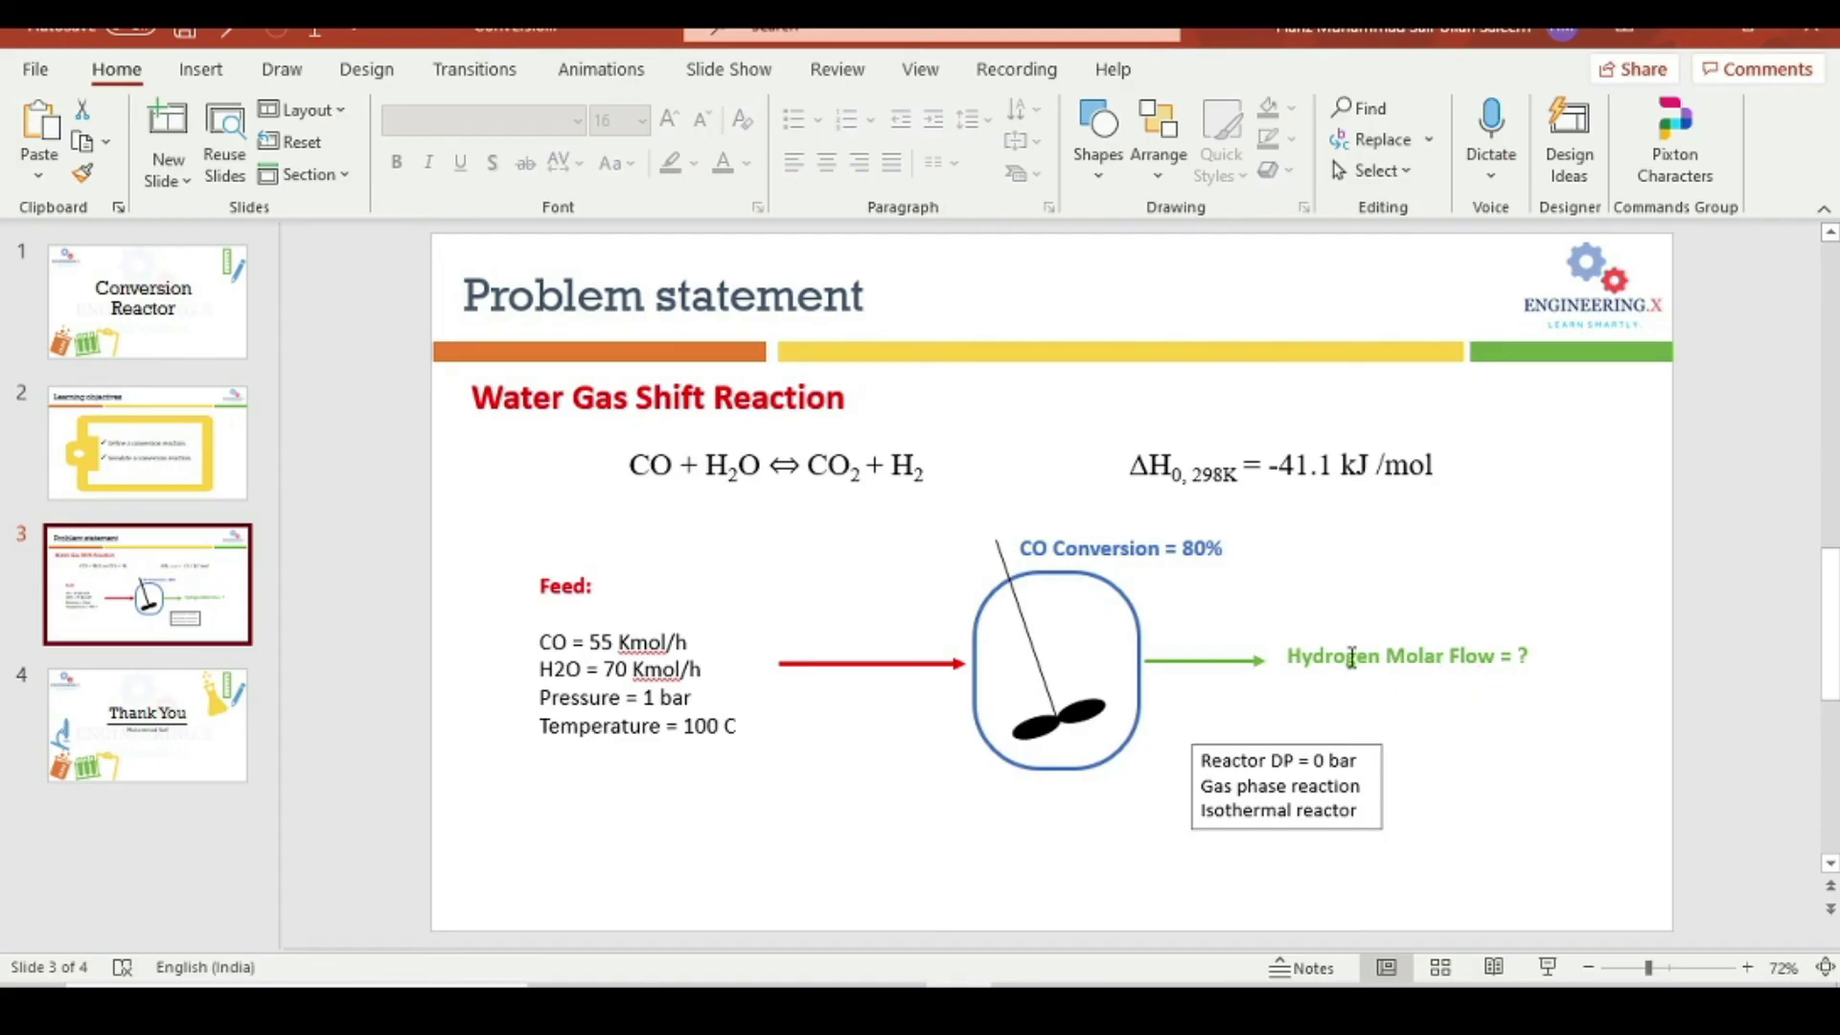
pyautogui.moveTo(1250, 968)
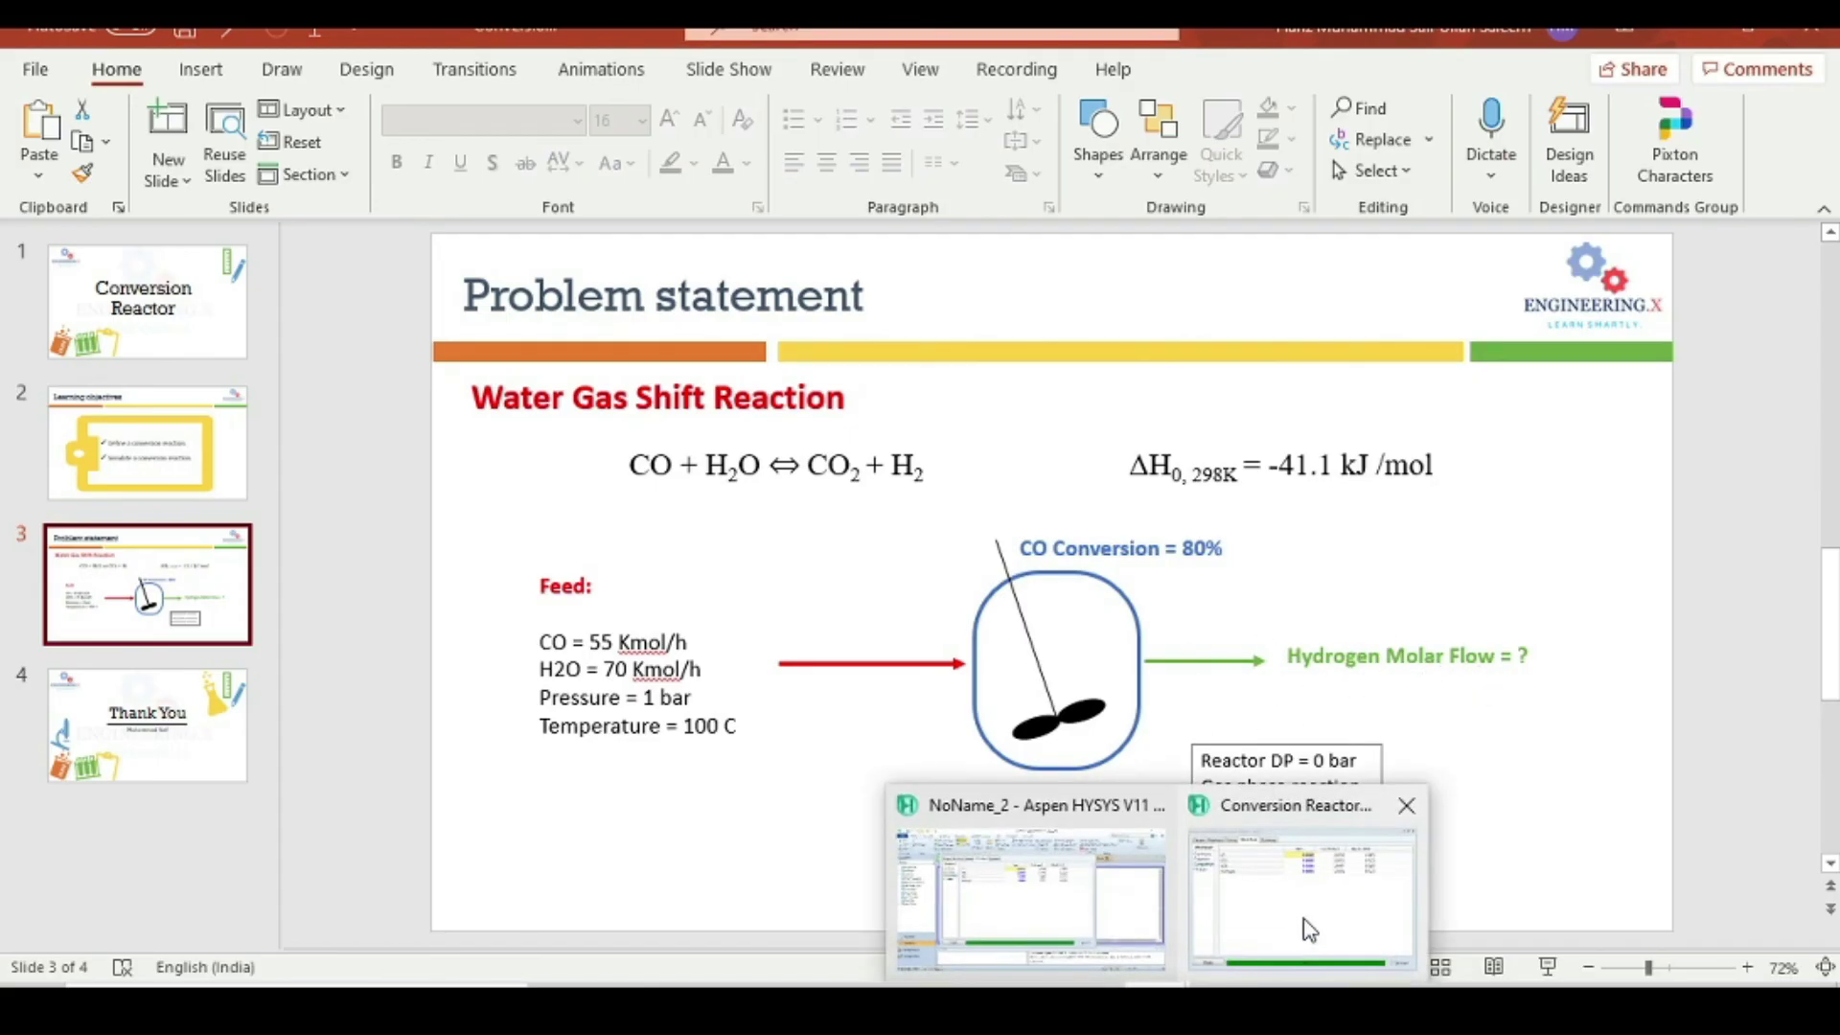
pyautogui.click(1306, 929)
pyautogui.click(1350, 168)
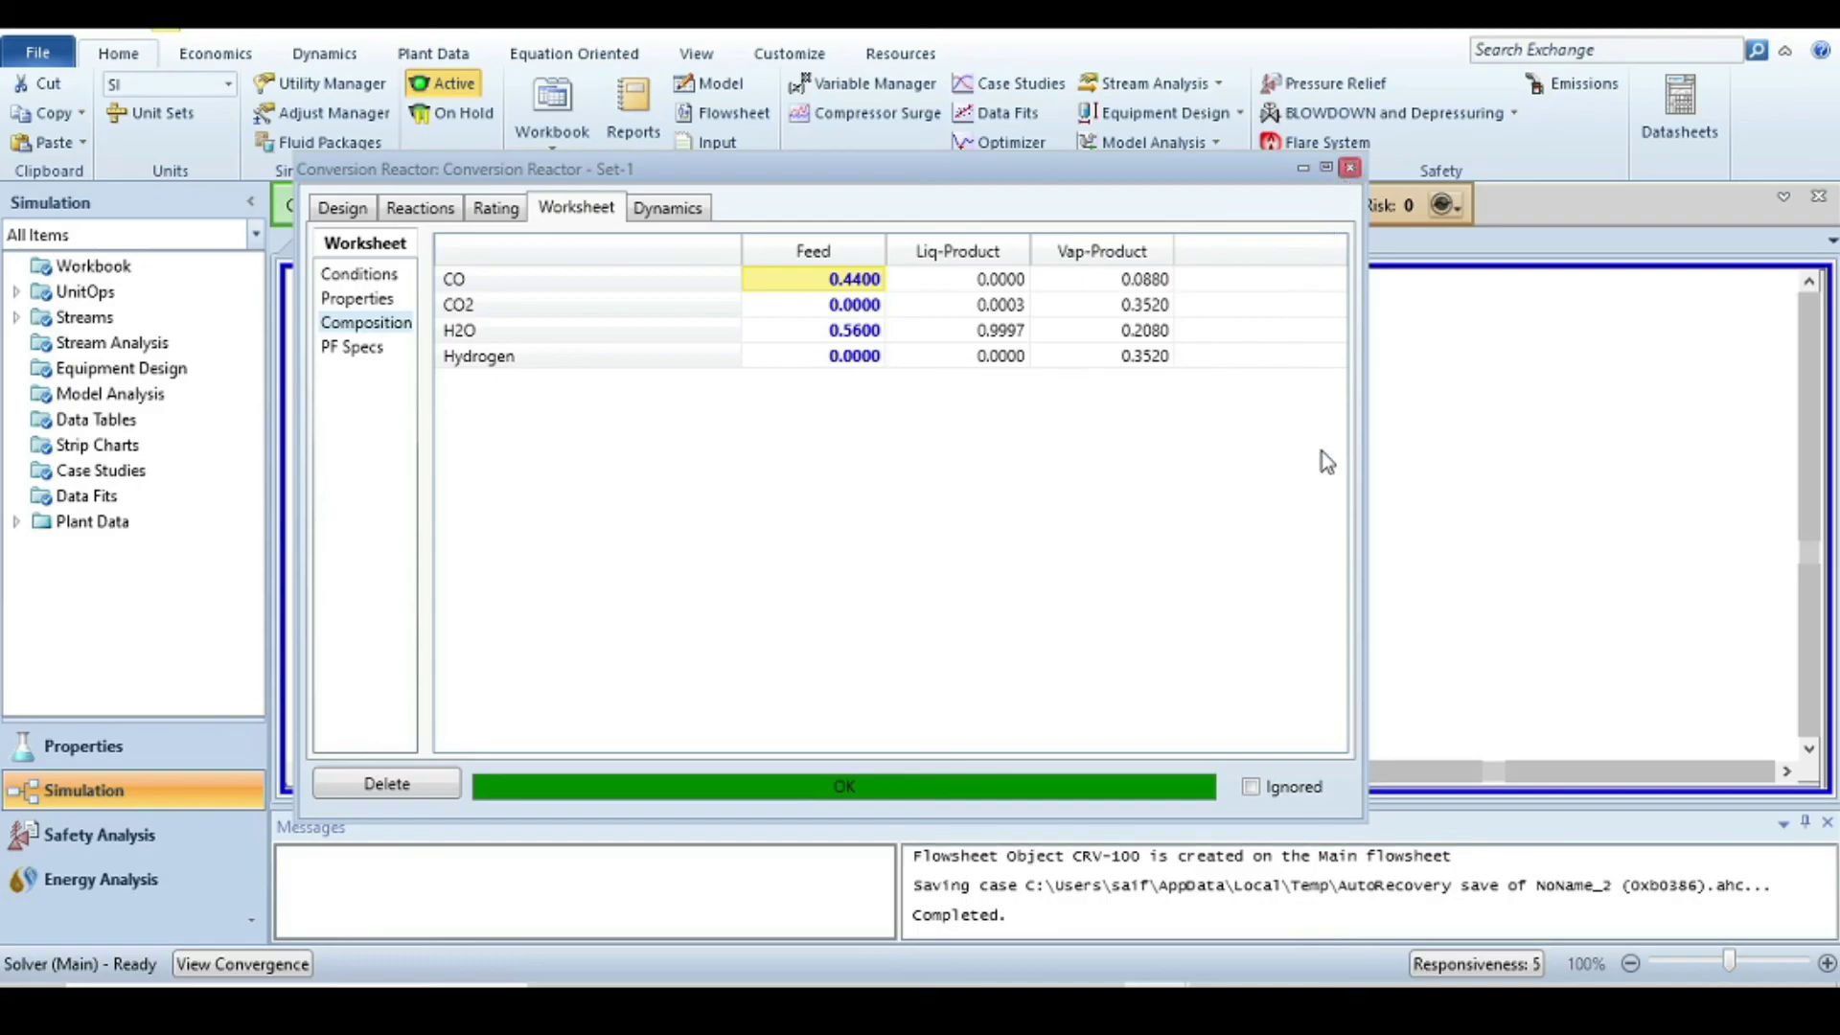
pyautogui.moveTo(1078, 331)
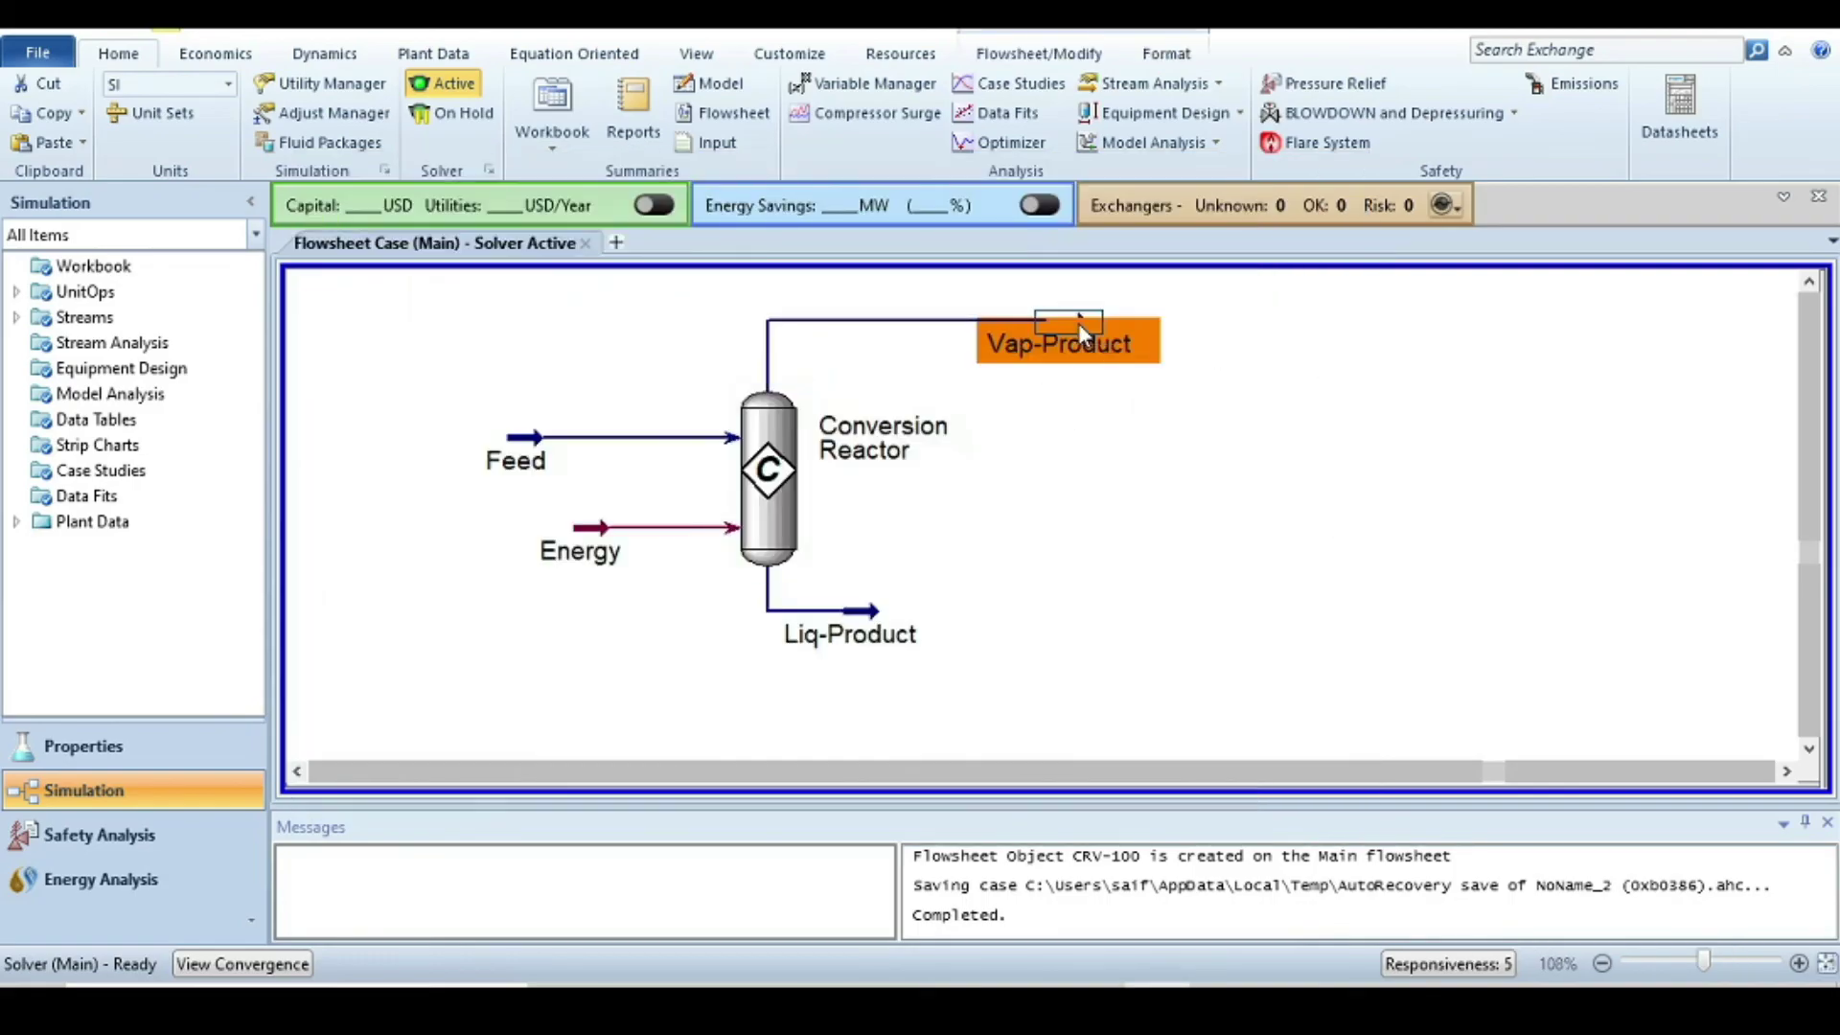
# Step: Show the Vap-Product composition as mole flows, revealing 44 kgmole/h of H2
pyautogui.doubleClick(1067, 338)
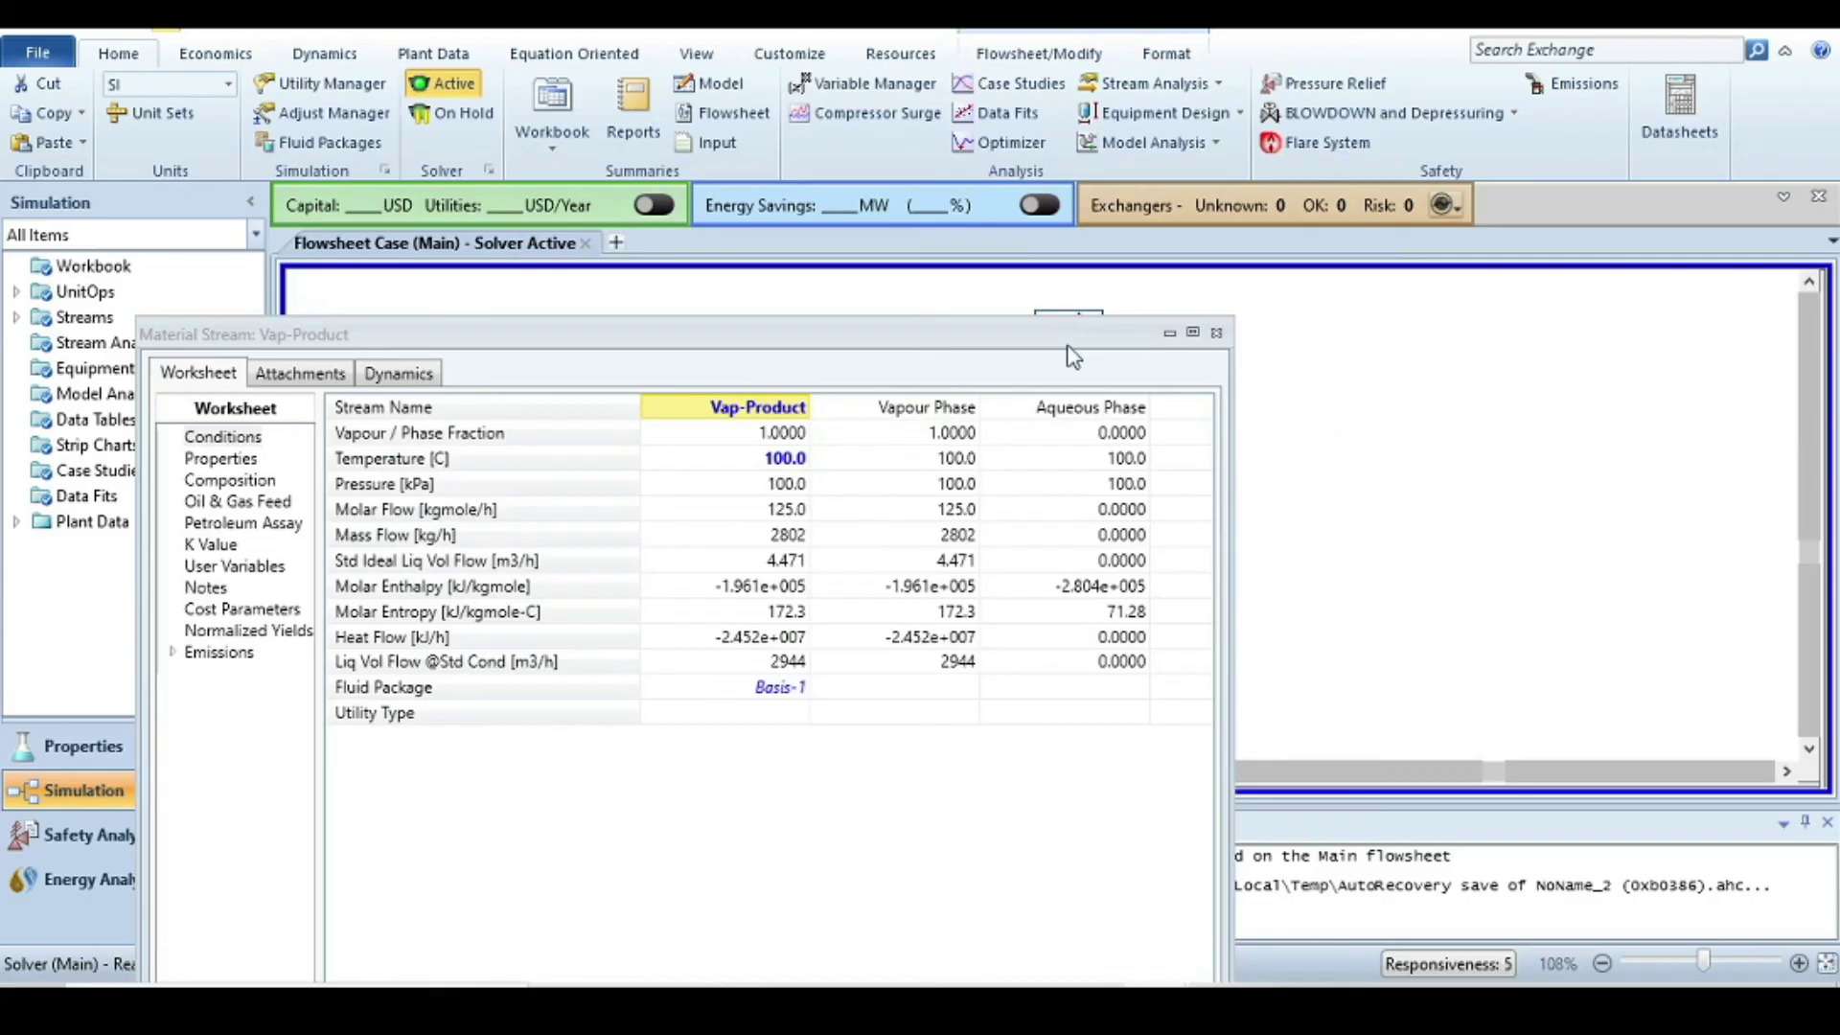
pyautogui.click(233, 481)
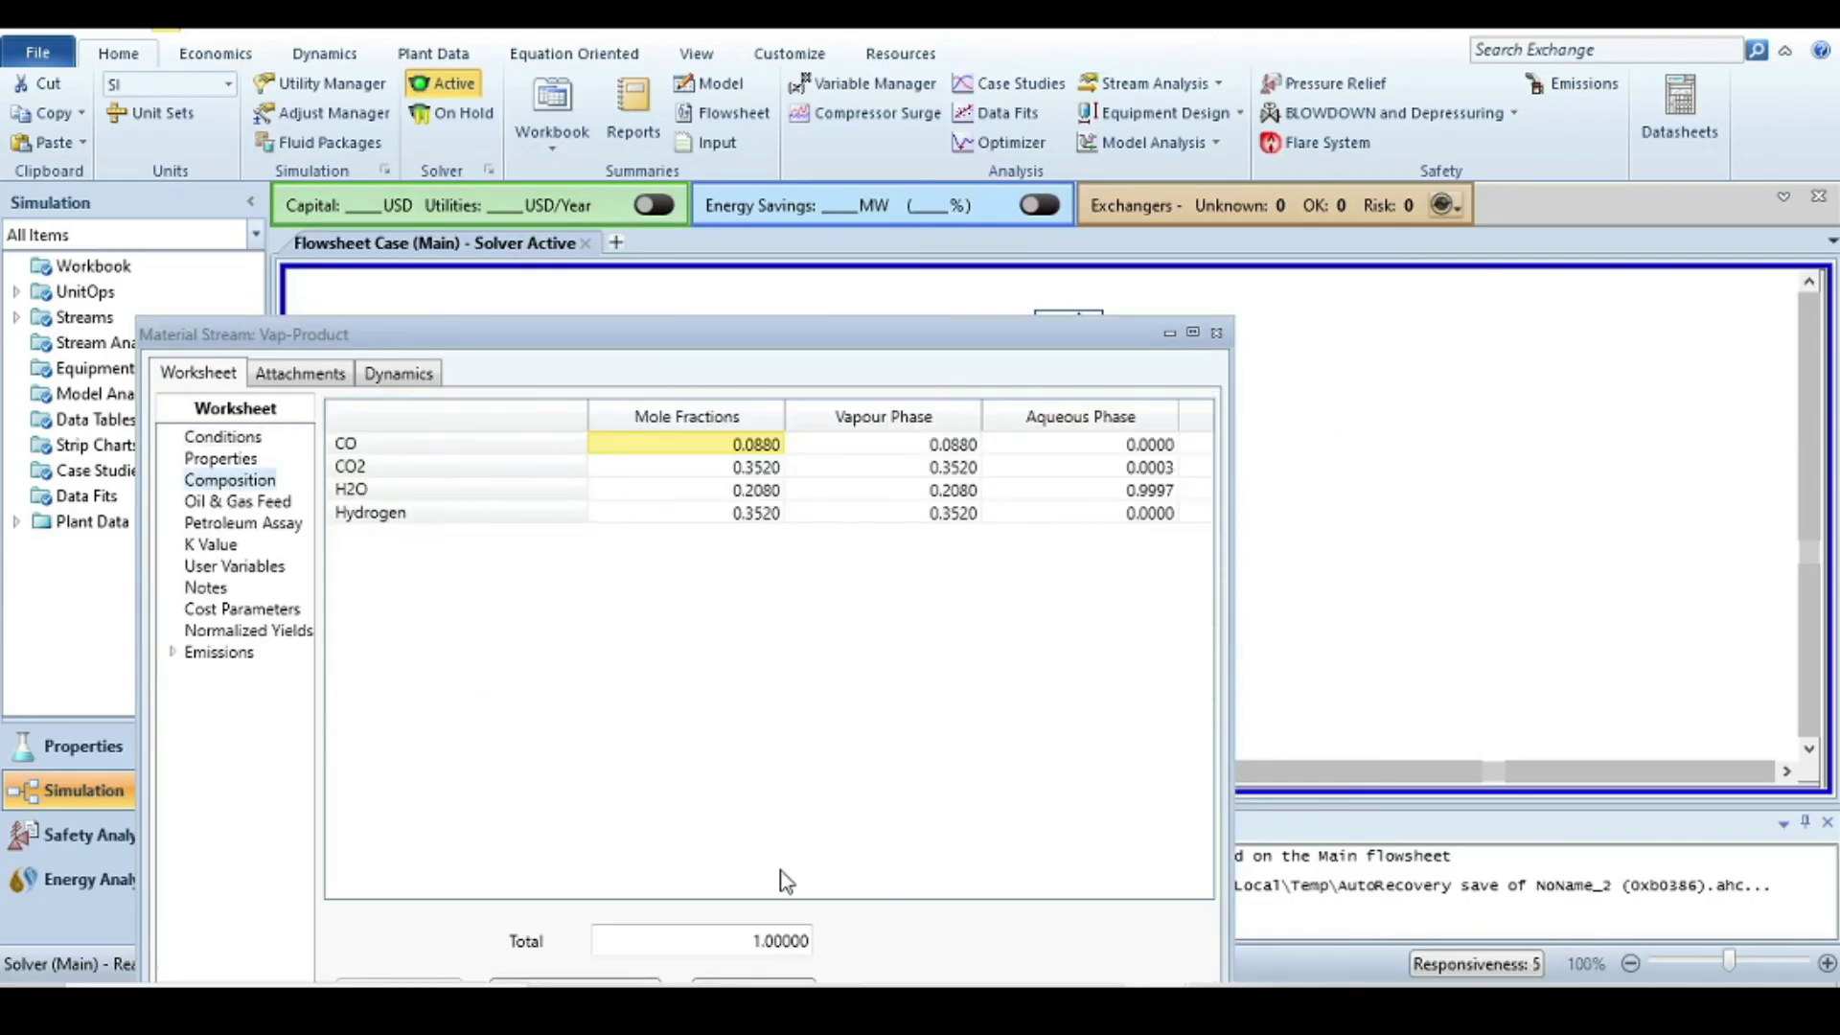
pyautogui.moveTo(774, 343); pyautogui.dragTo(796, 168)
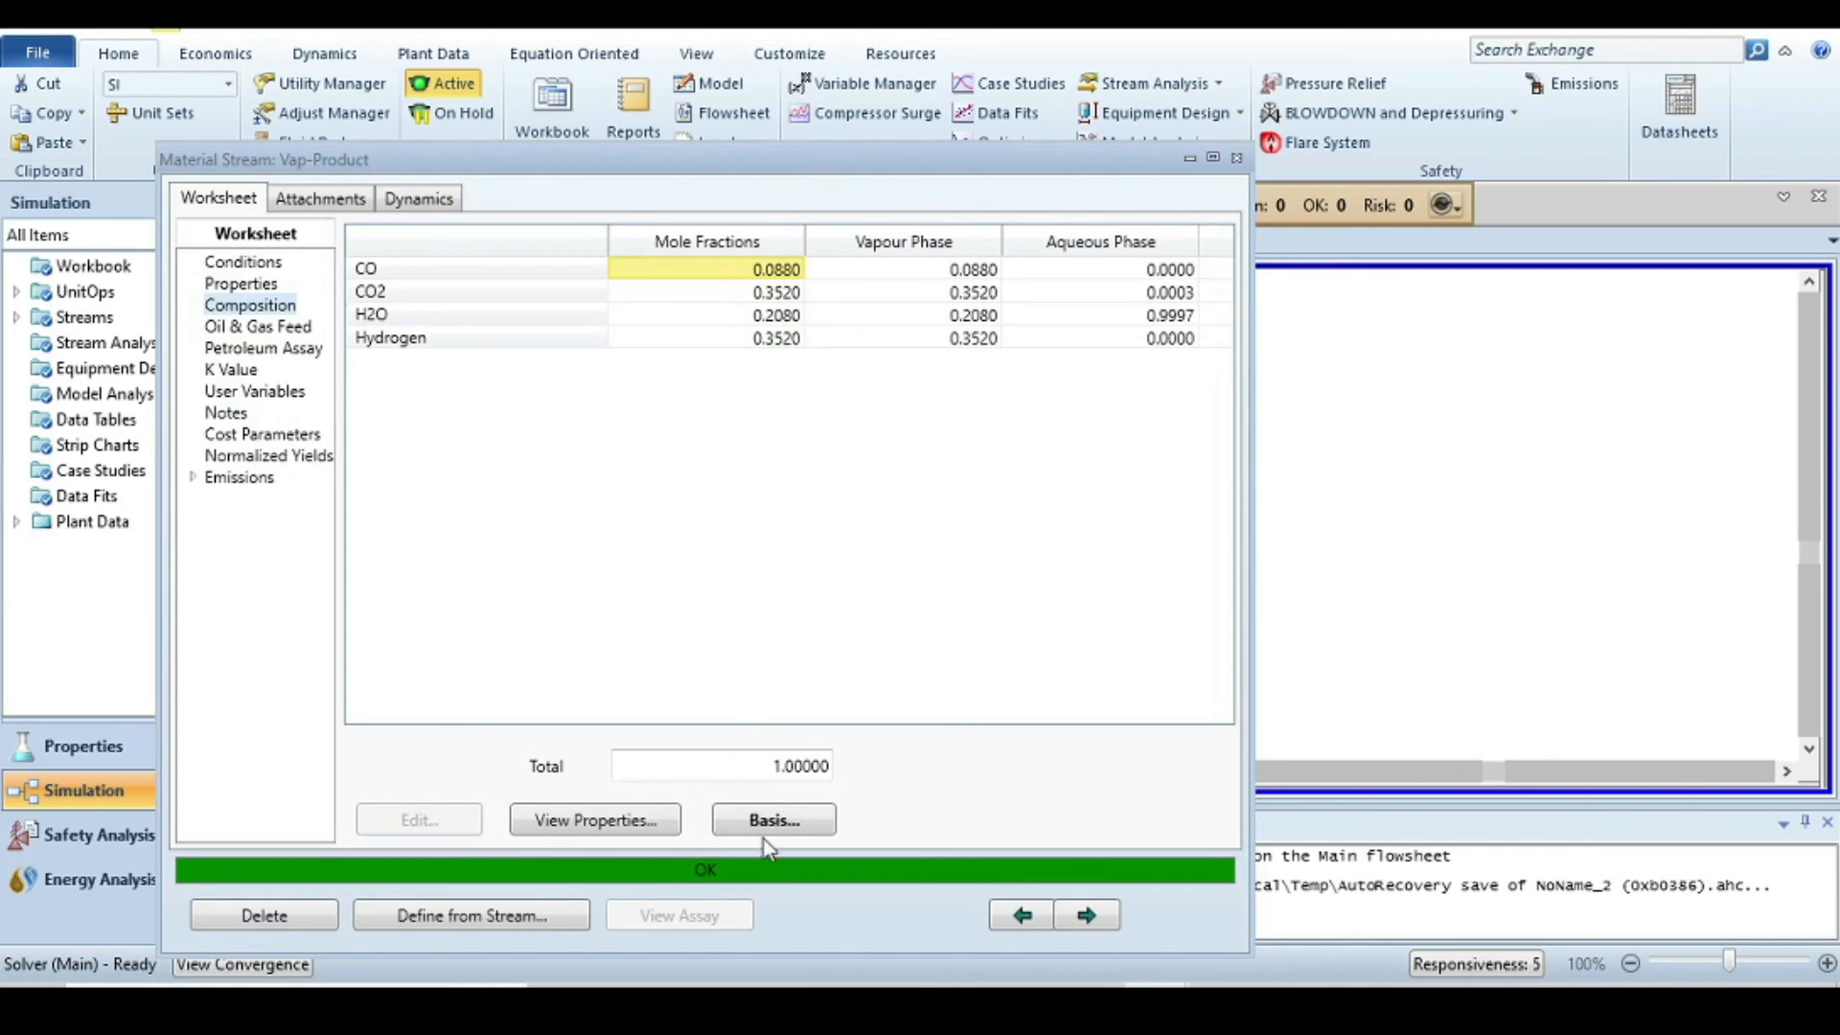
pyautogui.click(764, 821)
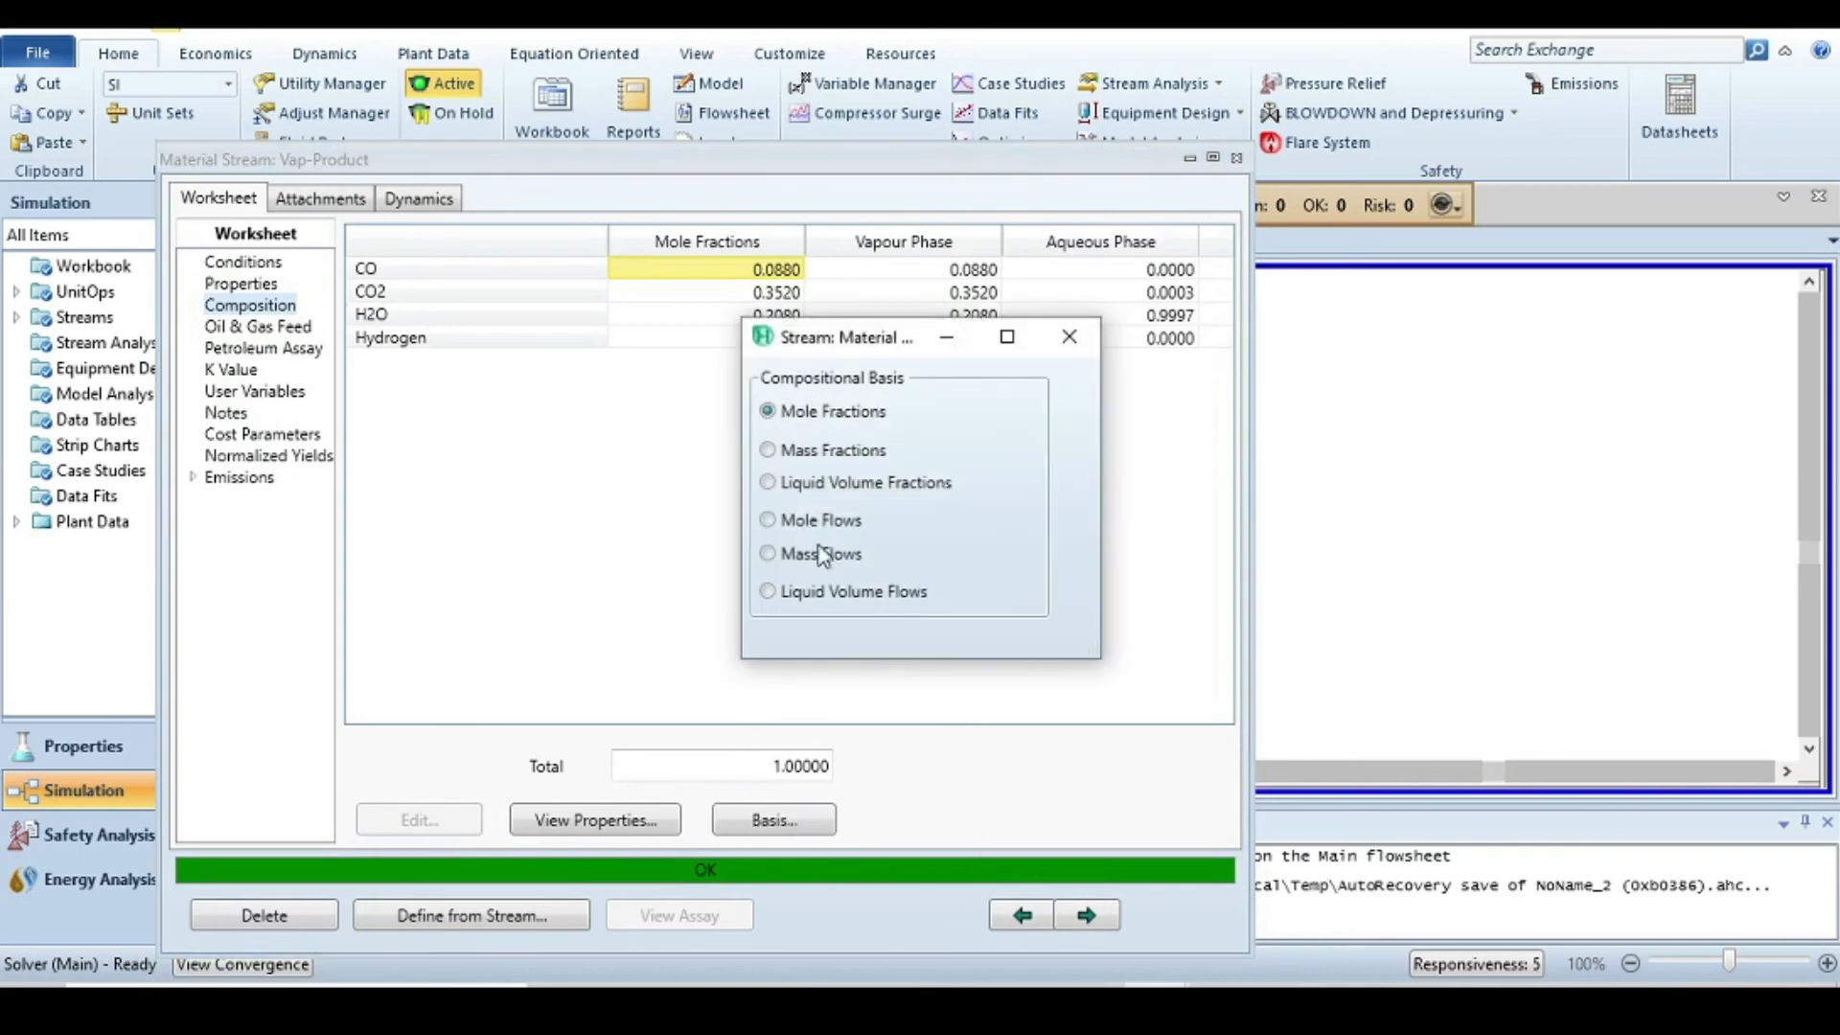
pyautogui.click(771, 526)
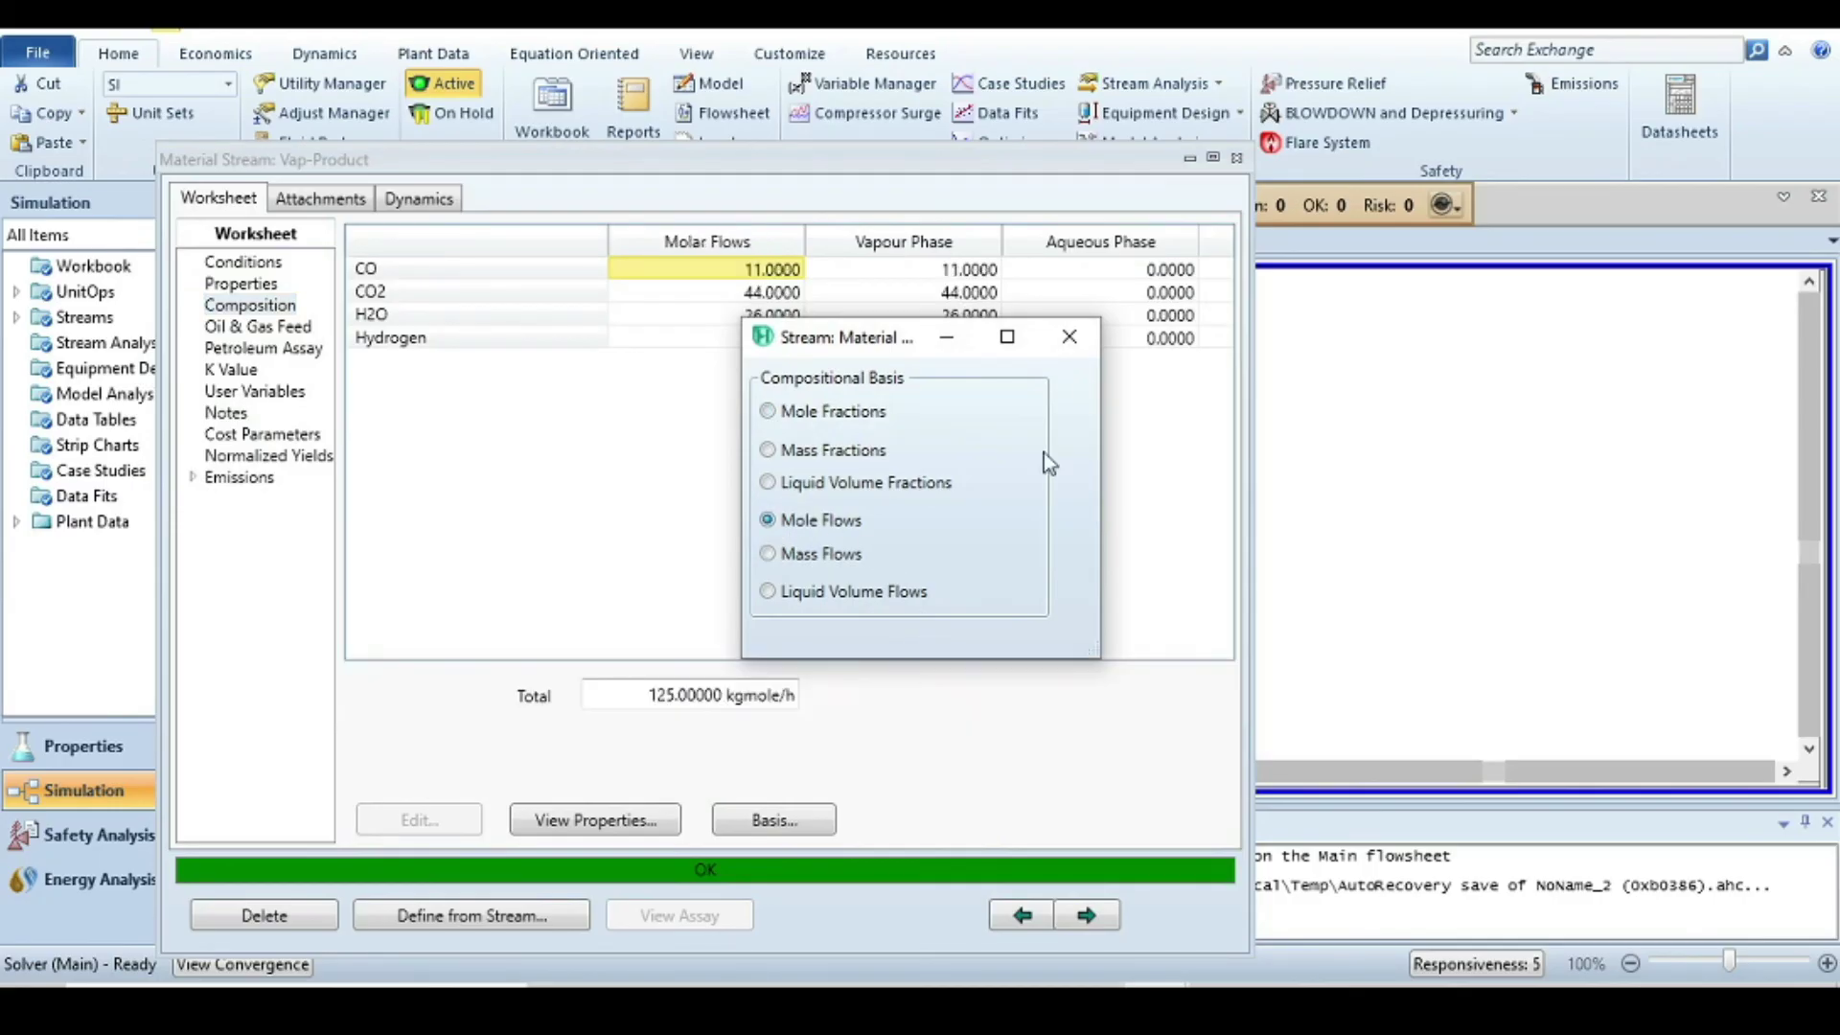
pyautogui.click(1070, 338)
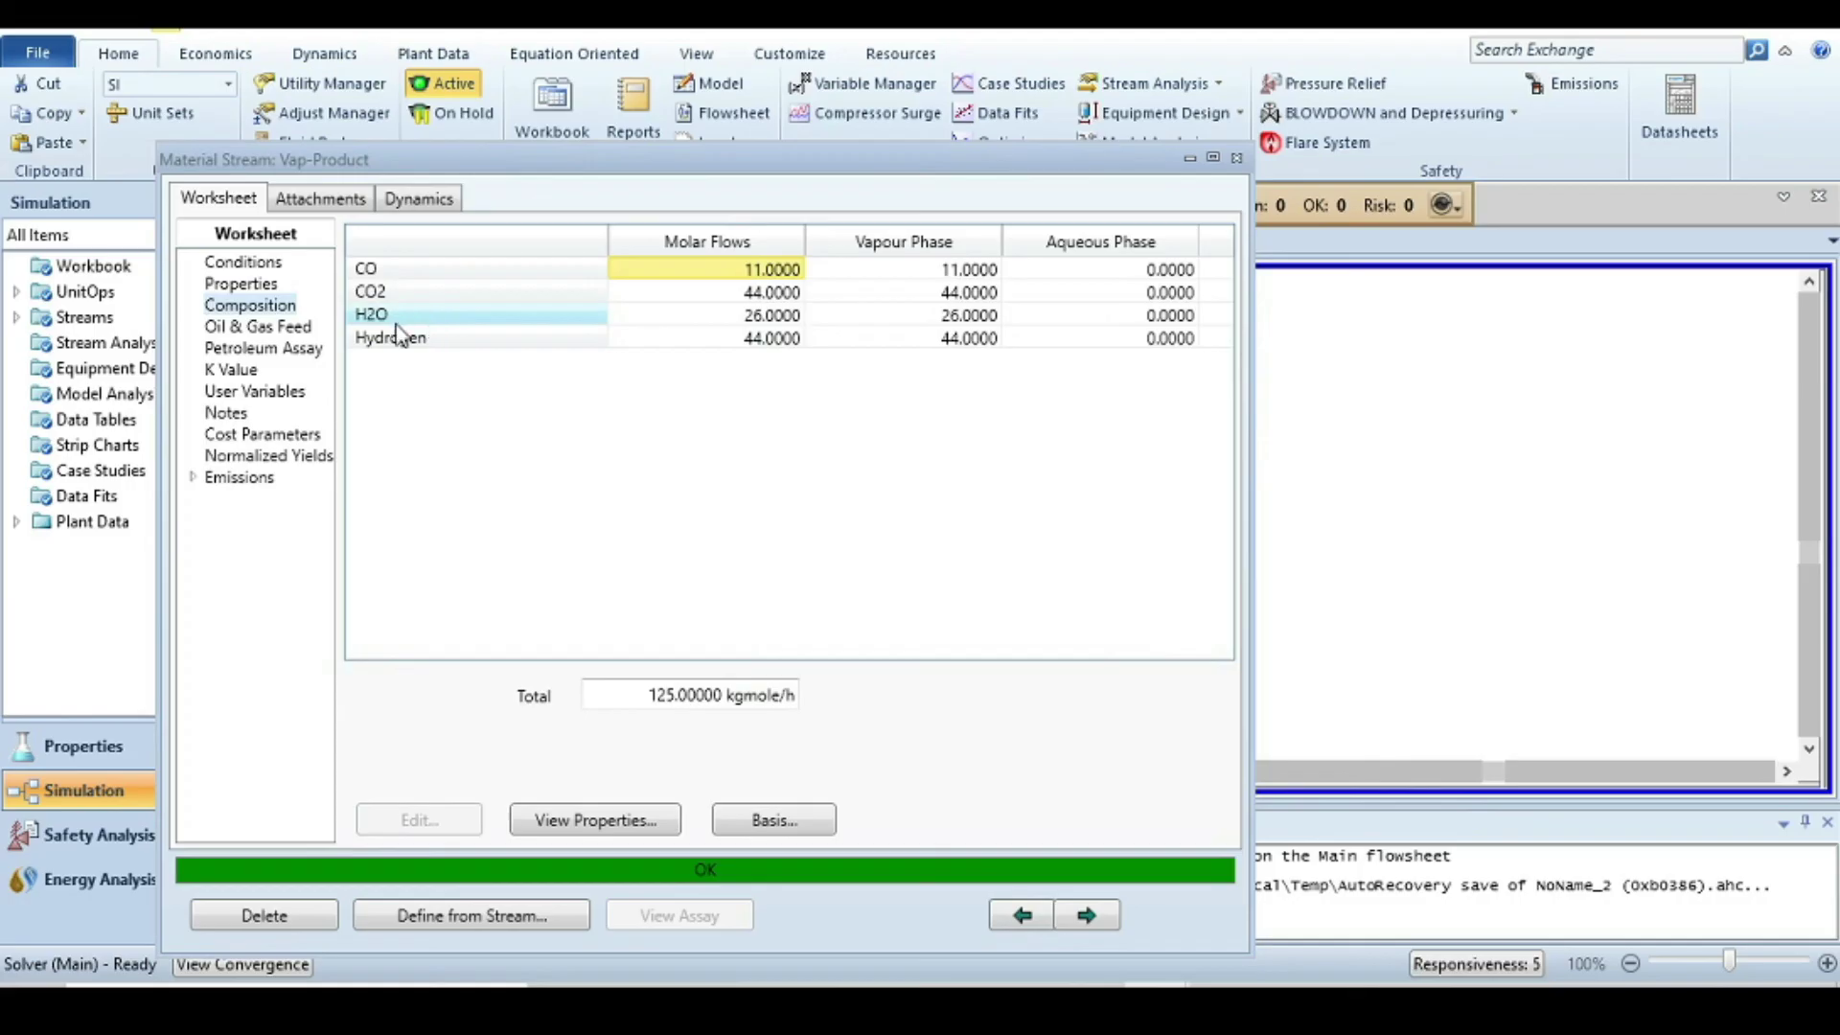
pyautogui.moveTo(788, 351)
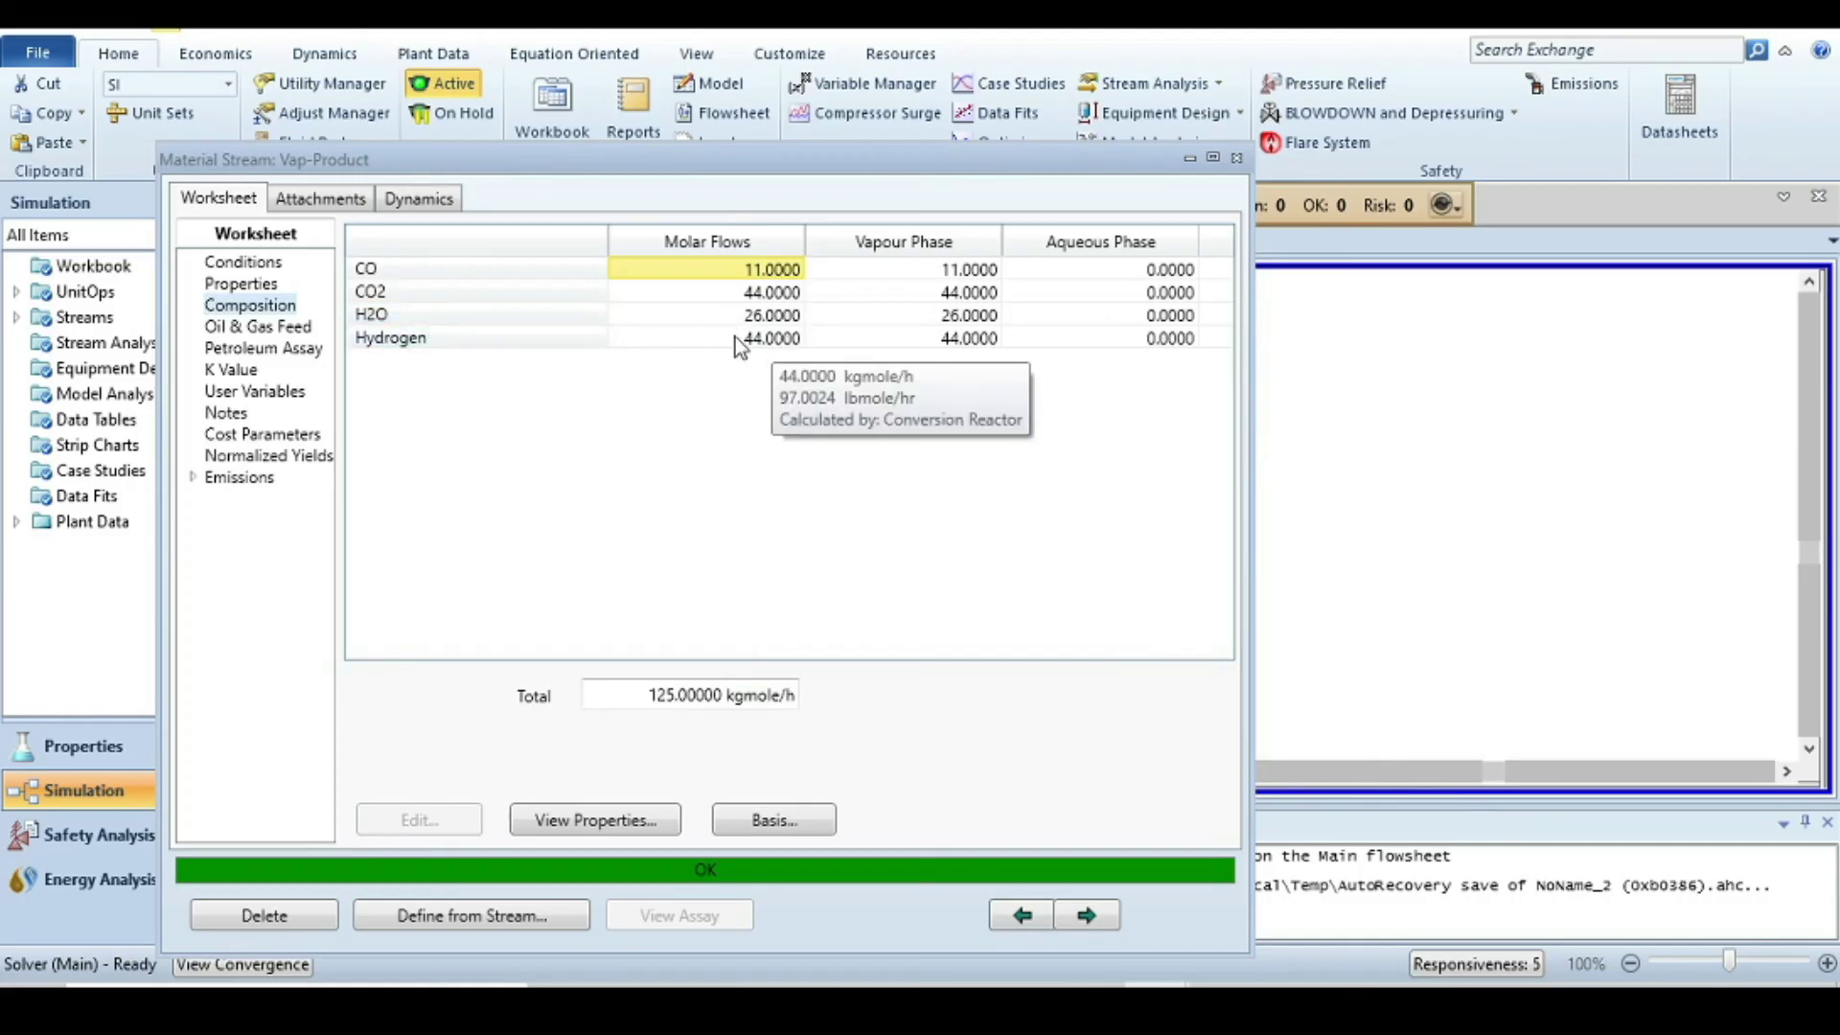